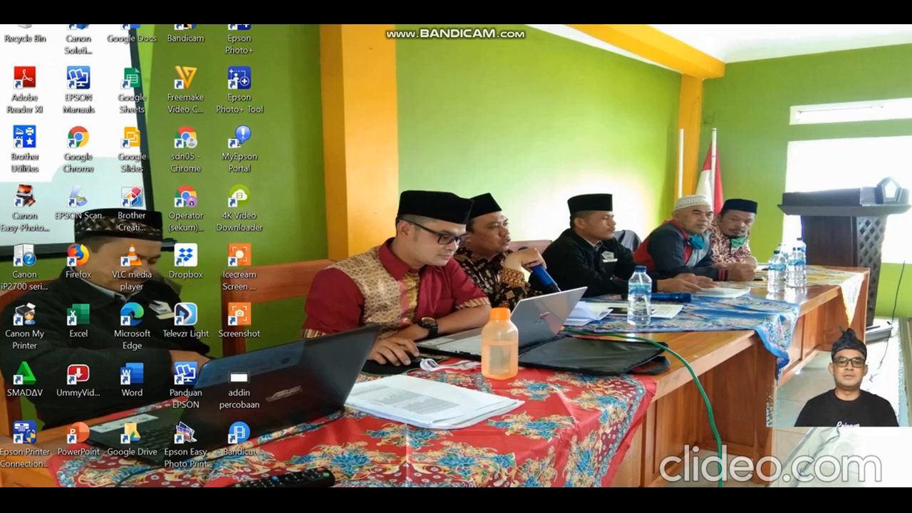
Open the website dpwfkdtjabar.com in Google Chrome
{"action": "mouse_move", "coordinate": [513, 500]}
{"action": "left_click", "coordinate": [513, 449]}
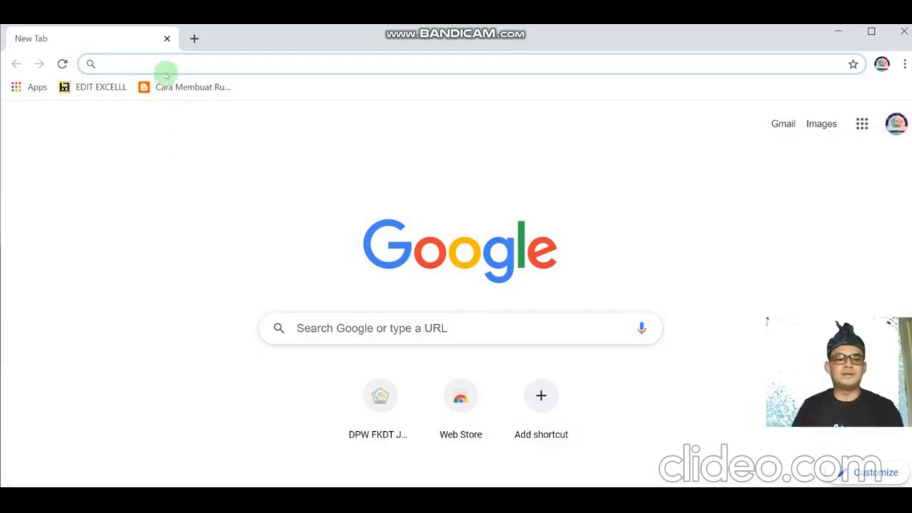
{"action": "type", "text": "dpwfkdtjabar.com"}
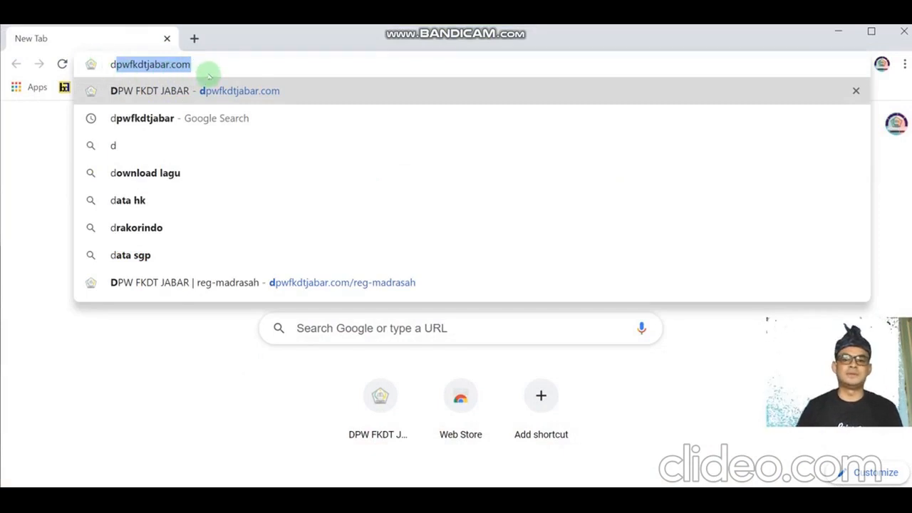
{"action": "key", "text": "Return"}
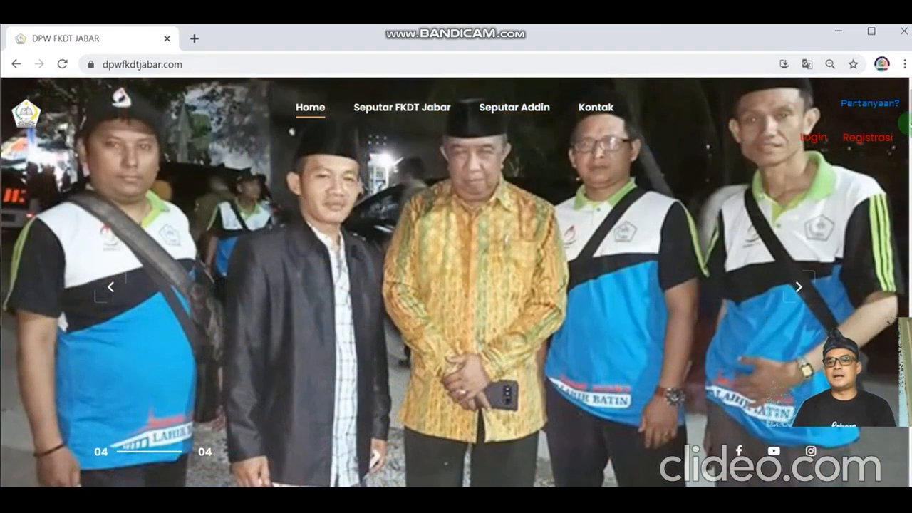
Open the madrasah registration form on the DPW FKDT JABAR website
{"action": "mouse_move", "coordinate": [884, 135]}
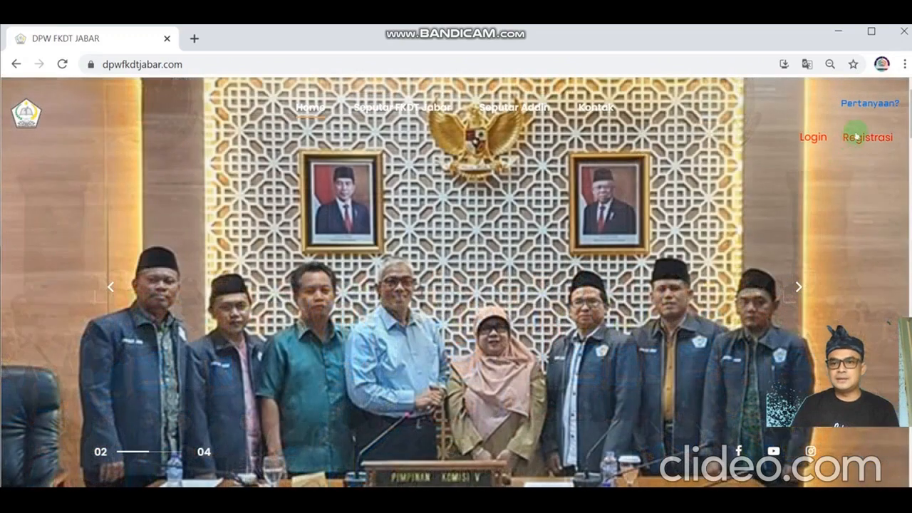
{"action": "mouse_move", "coordinate": [855, 136]}
{"action": "left_click", "coordinate": [853, 166]}
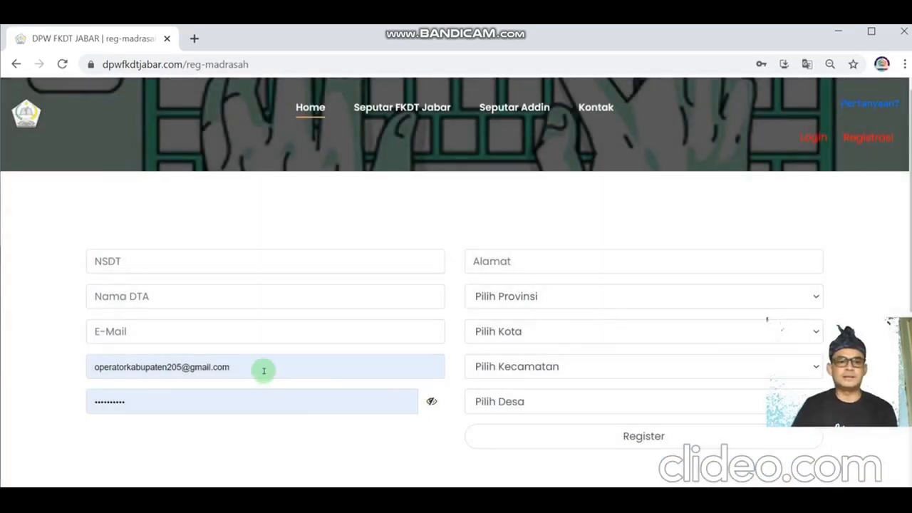
Clear the prefilled username and password from the registration form
{"action": "left_click_drag", "start_coordinate": [264, 369], "coordinate": [51, 384]}
{"action": "left_click_drag", "start_coordinate": [287, 367], "coordinate": [74, 378]}
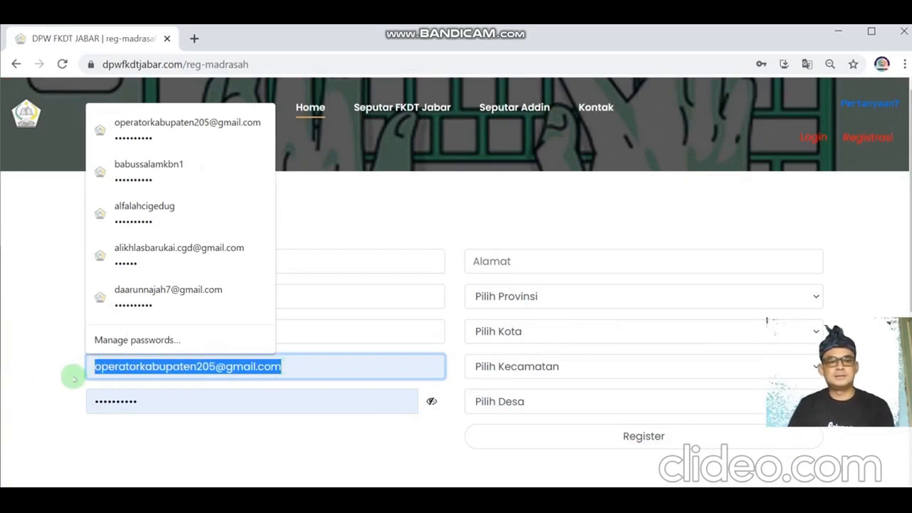
{"action": "key", "text": "BackSpace"}
{"action": "left_click_drag", "start_coordinate": [147, 401], "coordinate": [50, 401]}
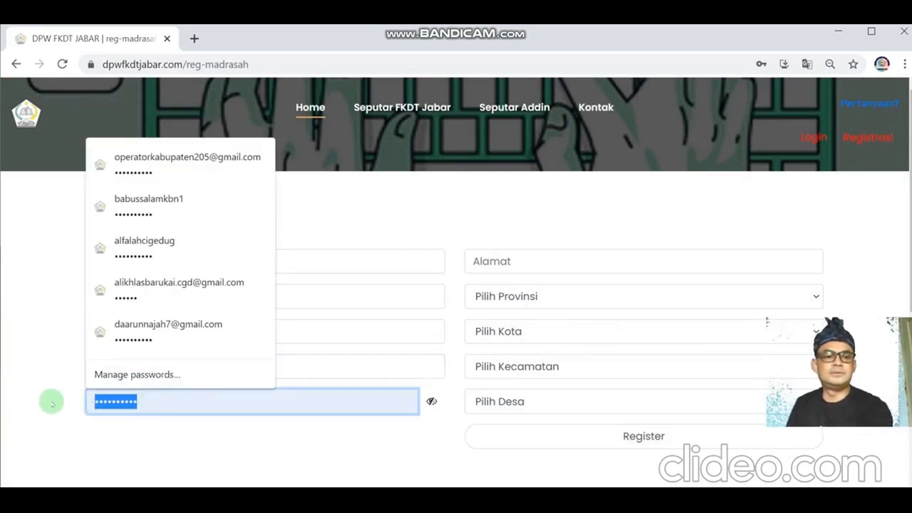
{"action": "key", "text": "BackSpace"}
{"action": "left_click", "coordinate": [52, 396]}
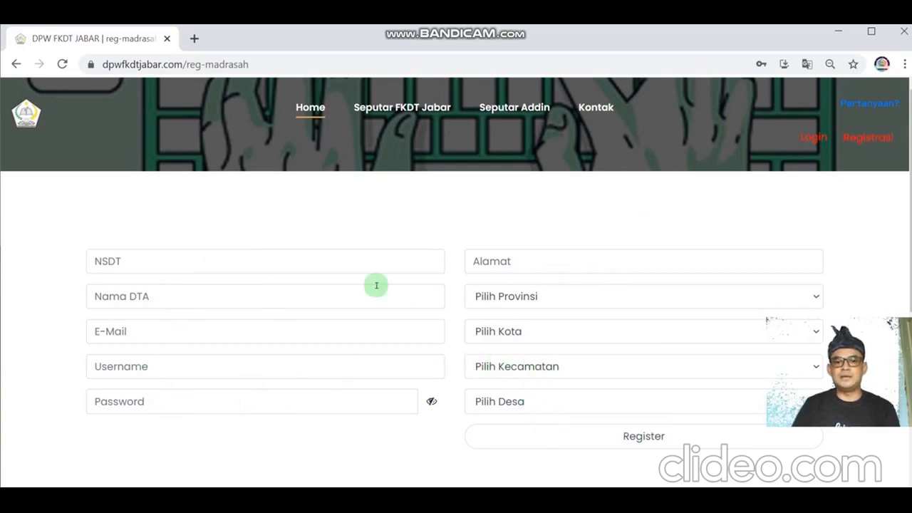
Enter the NSDT number, the DTA name MDTA BABUSSALAM, the e-mail, username, password and street address in the registration form
{"action": "left_click", "coordinate": [272, 256]}
{"action": "type", "text": "31123050311"}
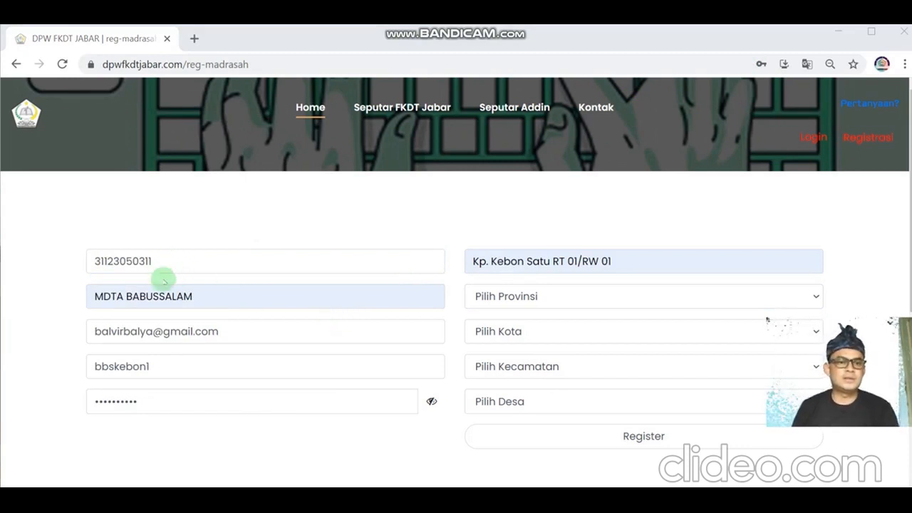
{"action": "left_click", "coordinate": [235, 331]}
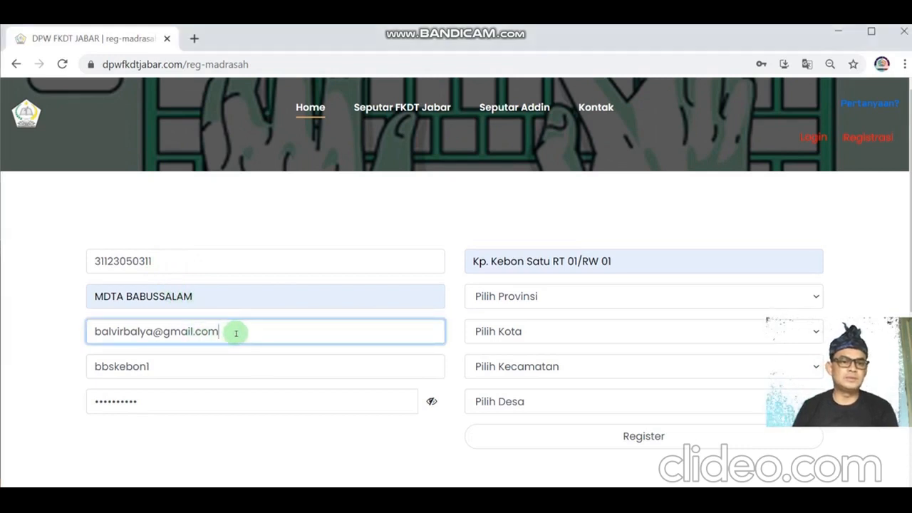
{"action": "left_click", "coordinate": [182, 369]}
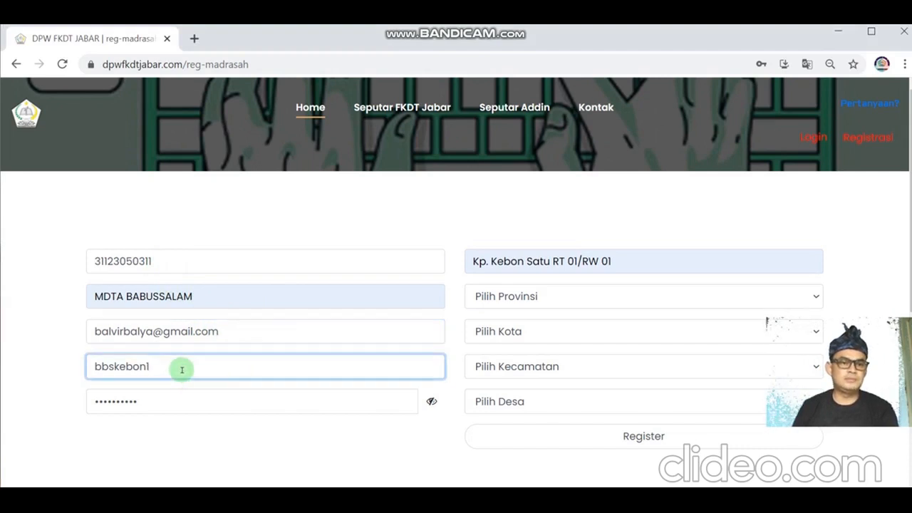
{"action": "left_click", "coordinate": [175, 404]}
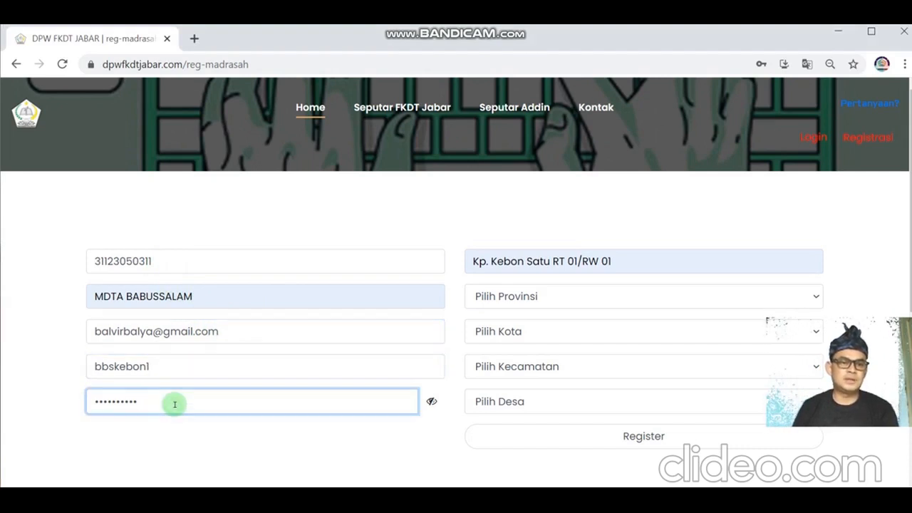
Set the province to Jawa Barat, the regency to Kab. Garut, the kecamatan and desa to Cigedug, and submit the registration
{"action": "left_click", "coordinate": [521, 300]}
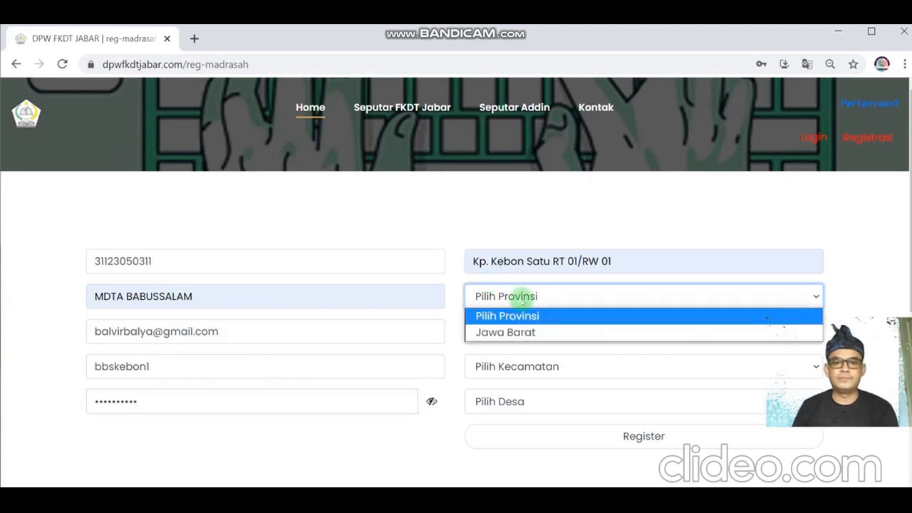
{"action": "left_click", "coordinate": [519, 332]}
{"action": "left_click", "coordinate": [517, 329]}
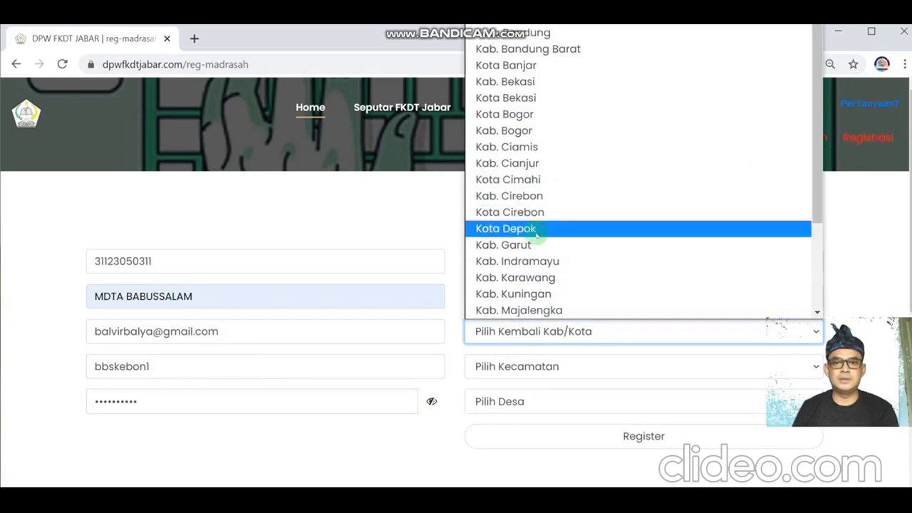
{"action": "left_click", "coordinate": [536, 244]}
{"action": "left_click", "coordinate": [543, 365]}
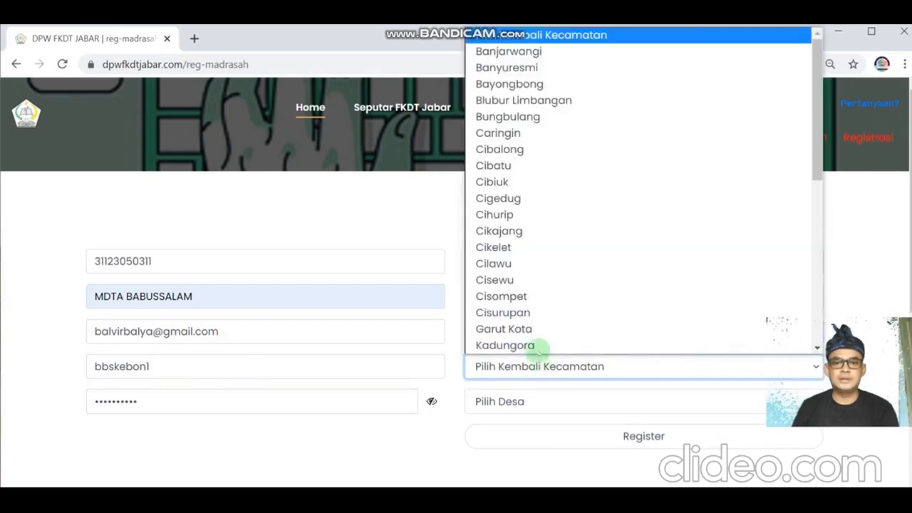
{"action": "left_click", "coordinate": [550, 166]}
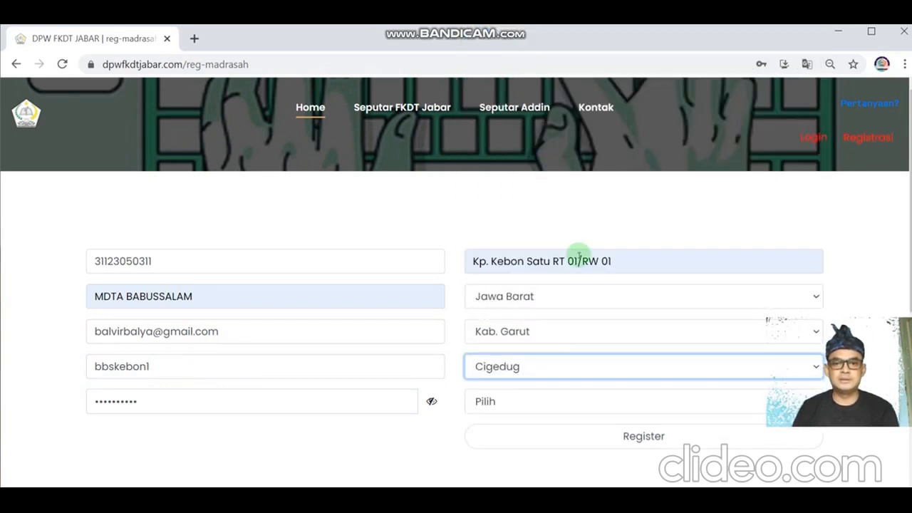
{"action": "left_click", "coordinate": [526, 404]}
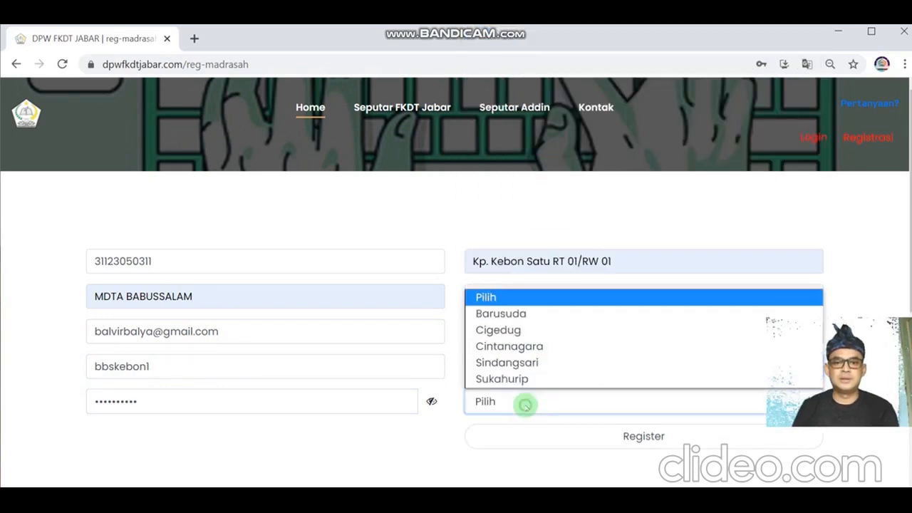
{"action": "left_click", "coordinate": [532, 332]}
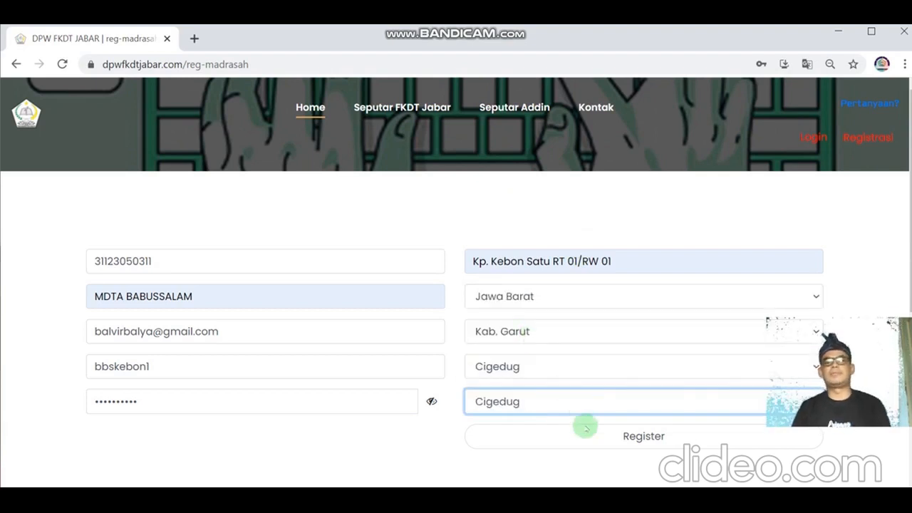
{"action": "left_click", "coordinate": [632, 439]}
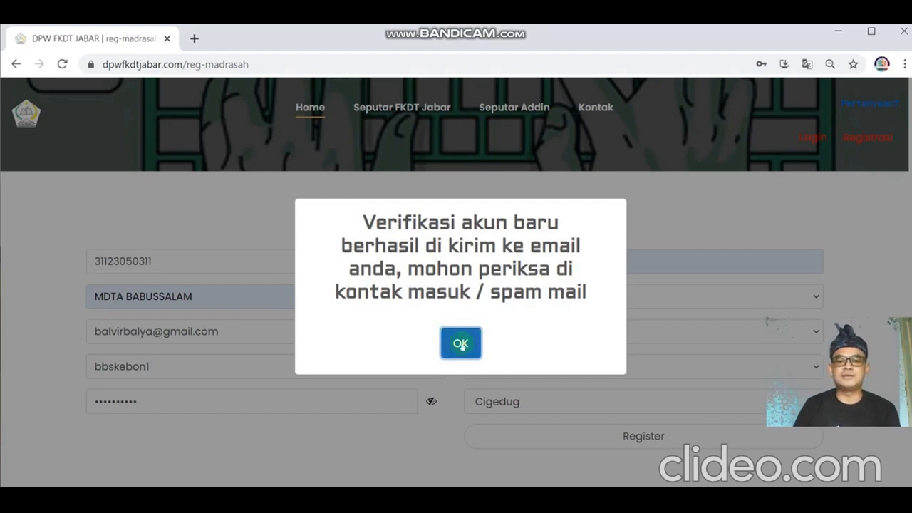
{"action": "left_click", "coordinate": [461, 345]}
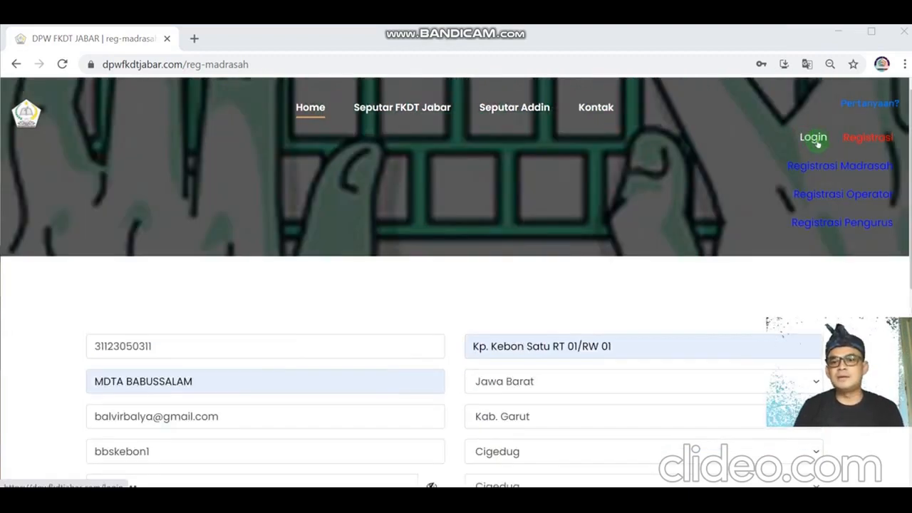
Open the website's login page and clear the prefilled username and password
{"action": "left_click", "coordinate": [816, 140]}
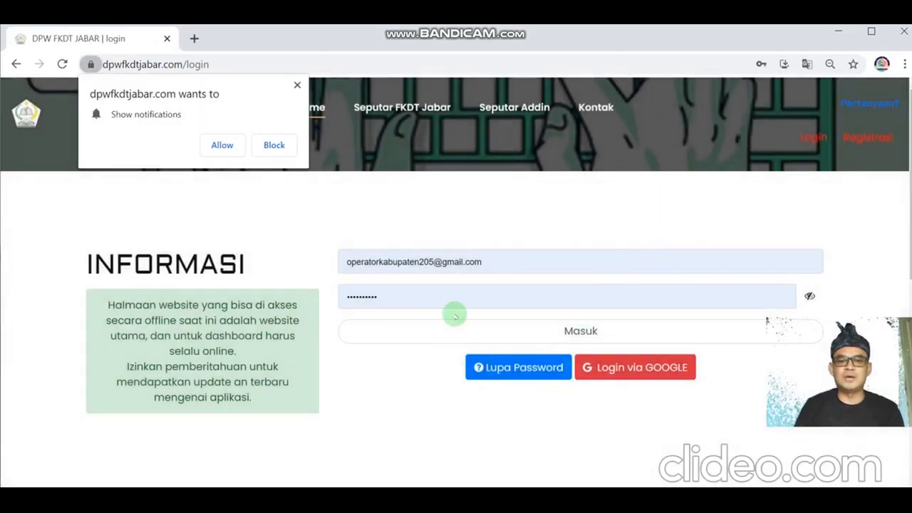
{"action": "left_click_drag", "start_coordinate": [502, 265], "coordinate": [325, 265]}
{"action": "left_click_drag", "start_coordinate": [545, 262], "coordinate": [694, 114]}
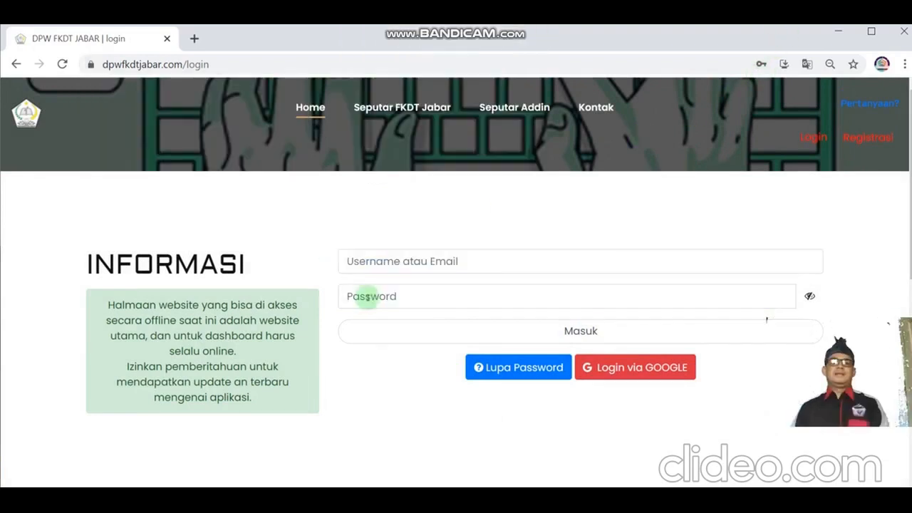
Log in with the saved username and password of the newly registered account and dismiss the dashboard's warning banner
{"action": "left_click", "coordinate": [405, 260]}
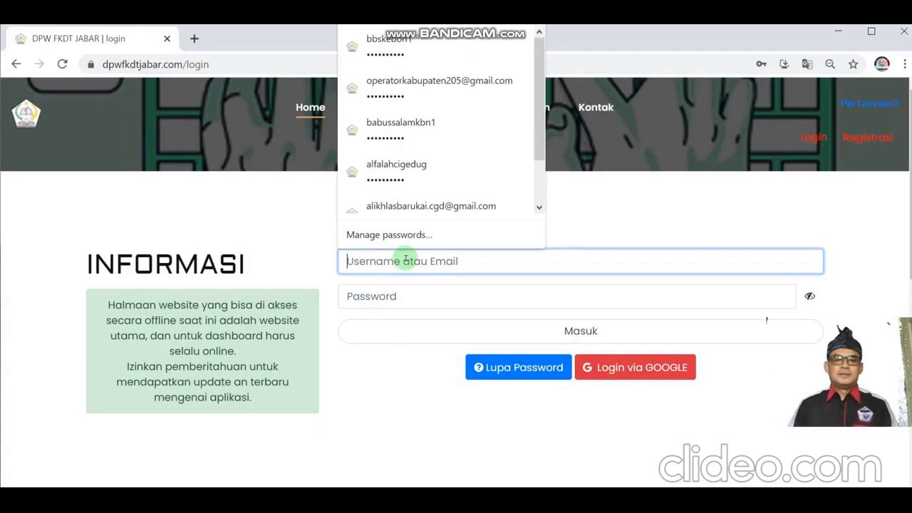
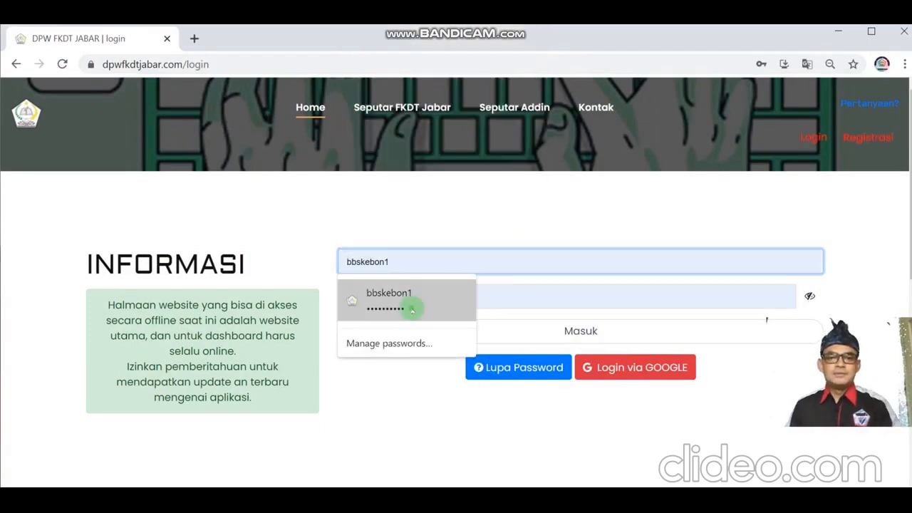
{"action": "left_click", "coordinate": [409, 307]}
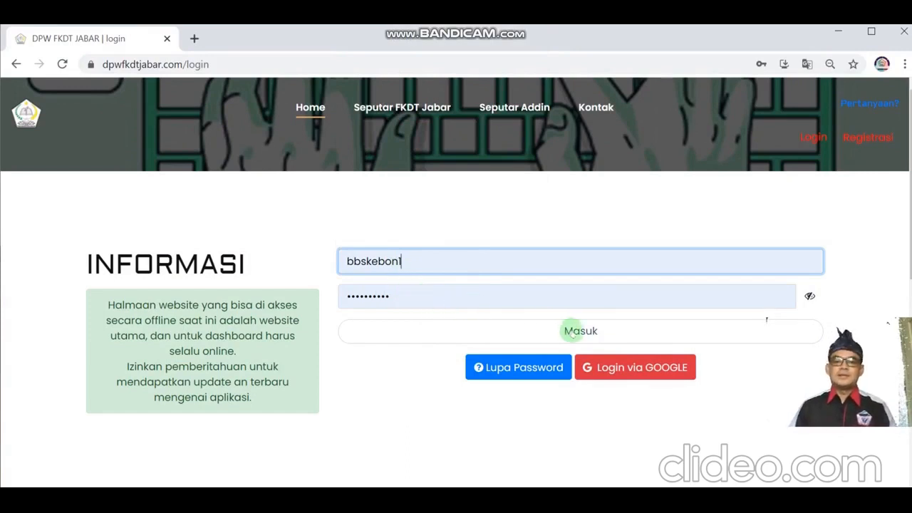
{"action": "left_click", "coordinate": [572, 331]}
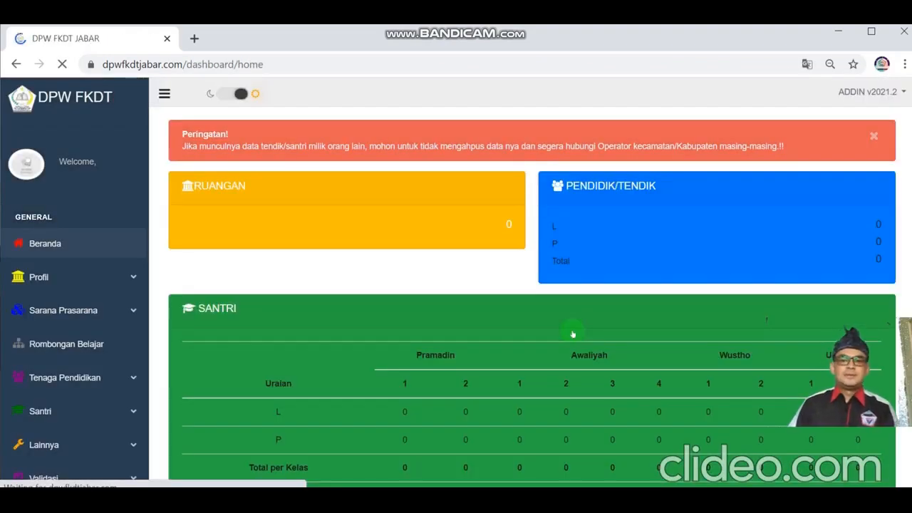
{"action": "left_click", "coordinate": [869, 142]}
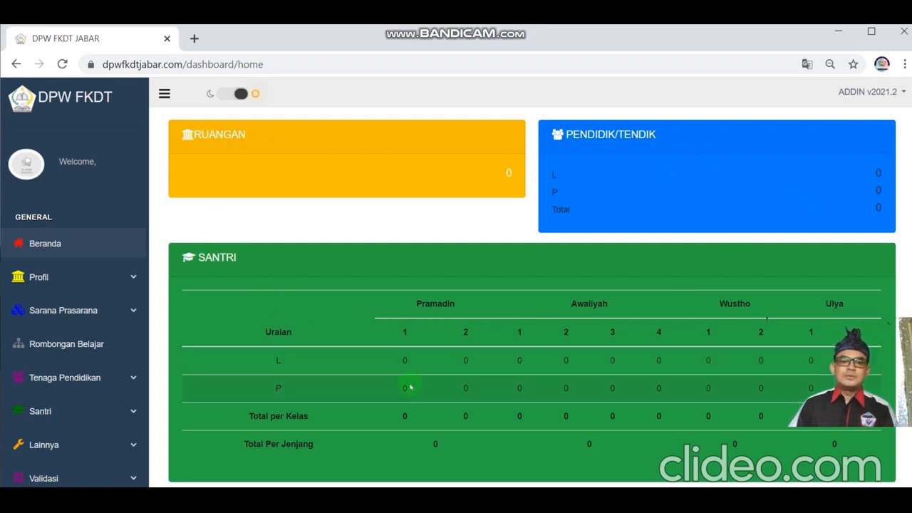
Look through the dashboard's summary and information sections, then try the dark theme and switch back to the light one
{"action": "scroll", "coordinate": [410, 386], "scroll_direction": "down", "scroll_amount": 2}
{"action": "scroll", "coordinate": [409, 388], "scroll_direction": "down", "scroll_amount": 1}
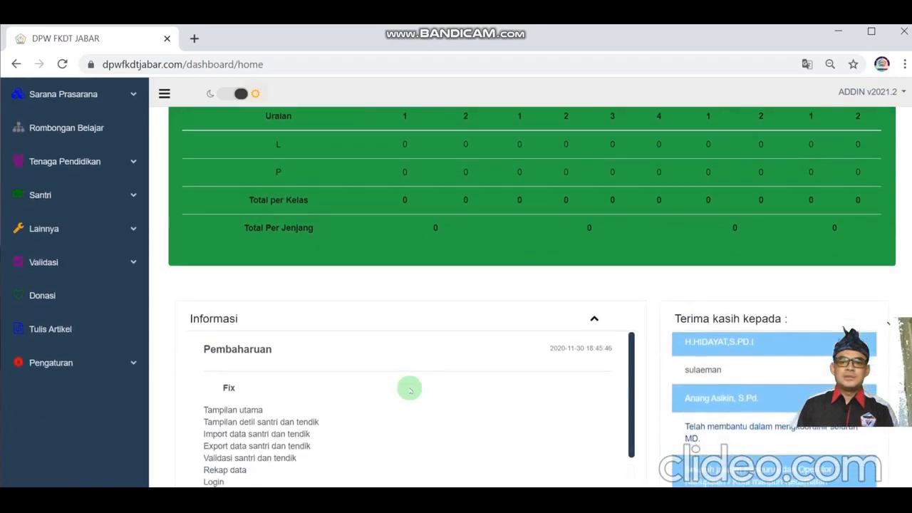
{"action": "scroll", "coordinate": [409, 389], "scroll_direction": "up", "scroll_amount": 2}
{"action": "scroll", "coordinate": [411, 389], "scroll_direction": "up", "scroll_amount": 1}
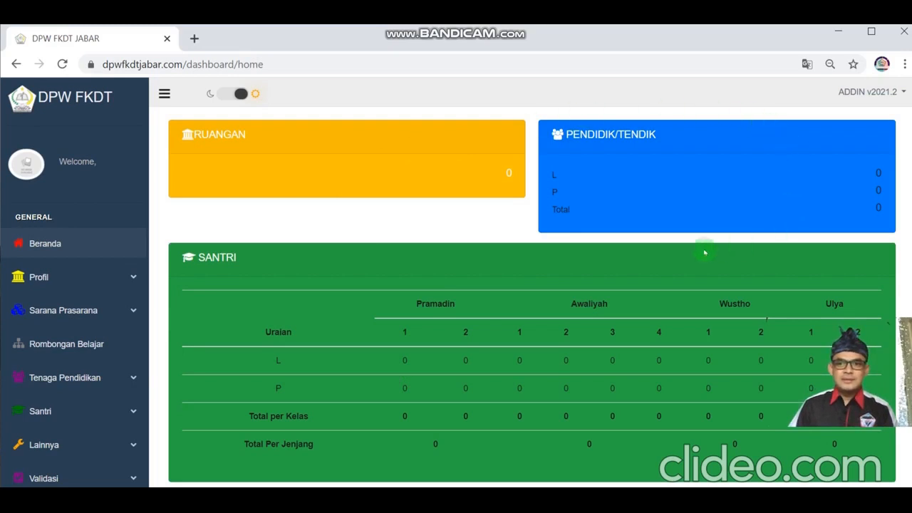
{"action": "left_click", "coordinate": [225, 97]}
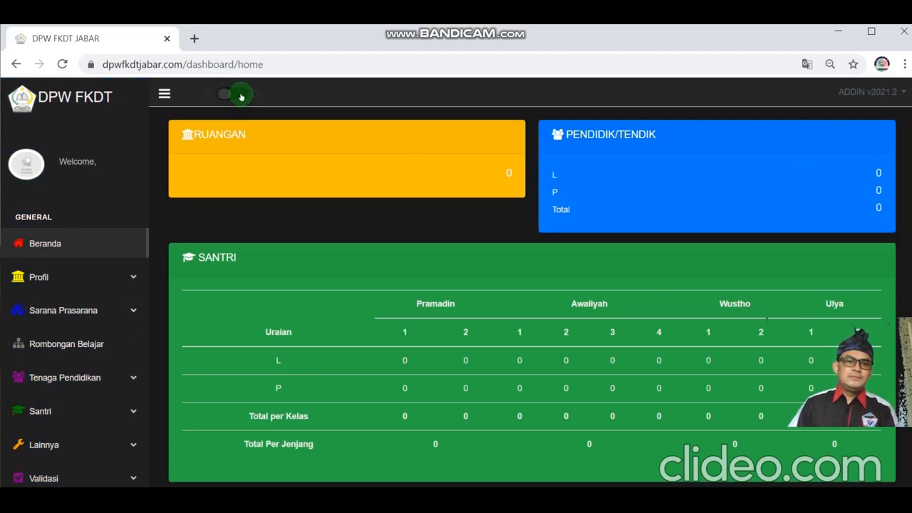
{"action": "left_click", "coordinate": [241, 96]}
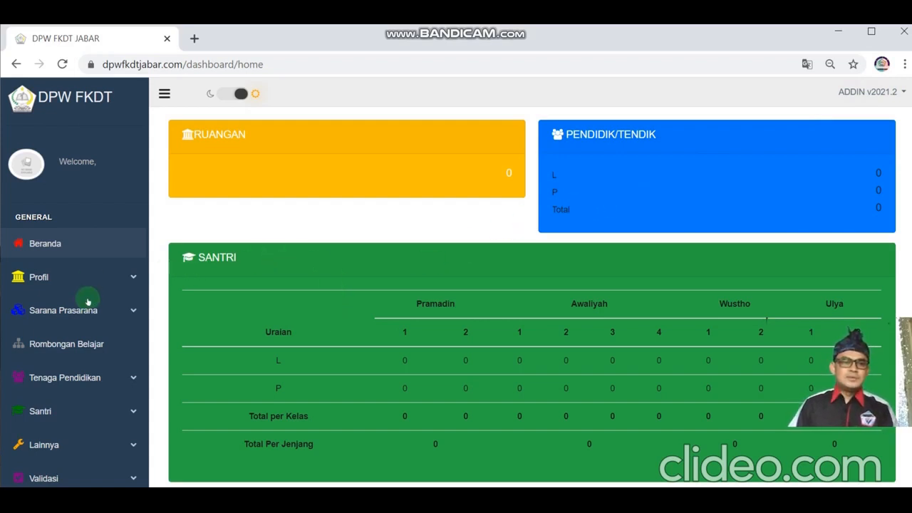
Open the Kepala Madrasah page in the profile section and start adding a new head-of-madrasah profile
{"action": "scroll", "coordinate": [87, 377], "scroll_direction": "down", "scroll_amount": 1}
{"action": "scroll", "coordinate": [76, 437], "scroll_direction": "down", "scroll_amount": 2}
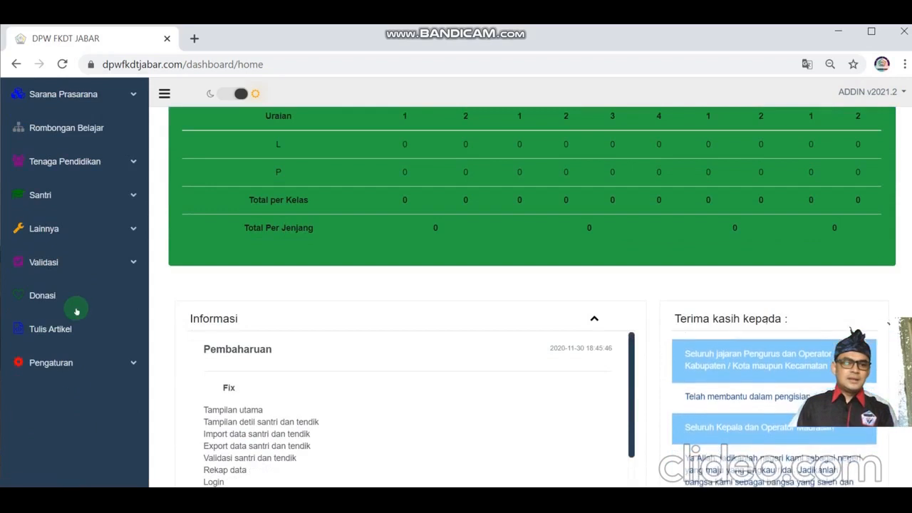
{"action": "scroll", "coordinate": [74, 319], "scroll_direction": "up", "scroll_amount": 1}
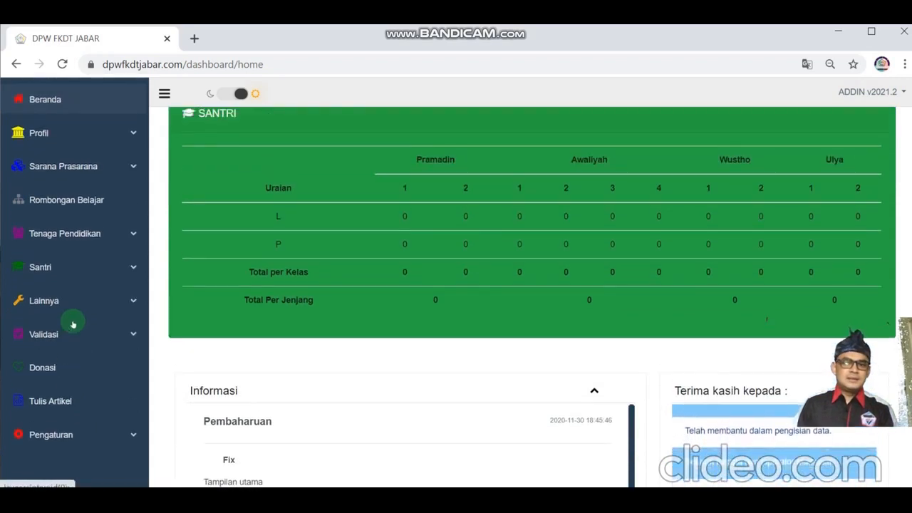
{"action": "scroll", "coordinate": [72, 324], "scroll_direction": "up", "scroll_amount": 1}
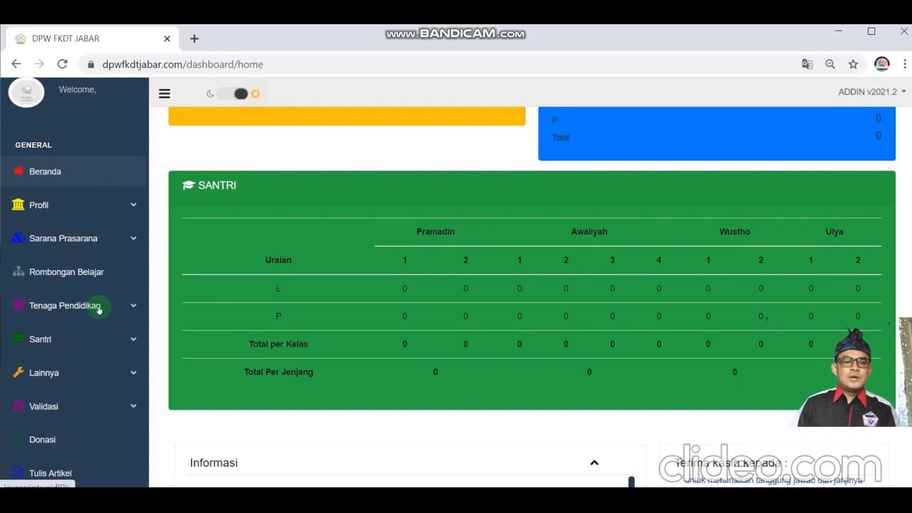
{"action": "left_click", "coordinate": [109, 208]}
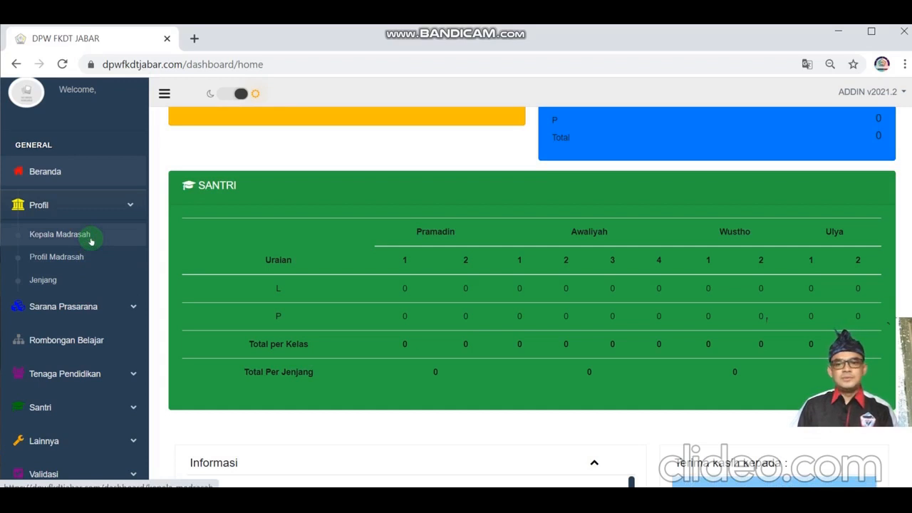
{"action": "left_click", "coordinate": [67, 234]}
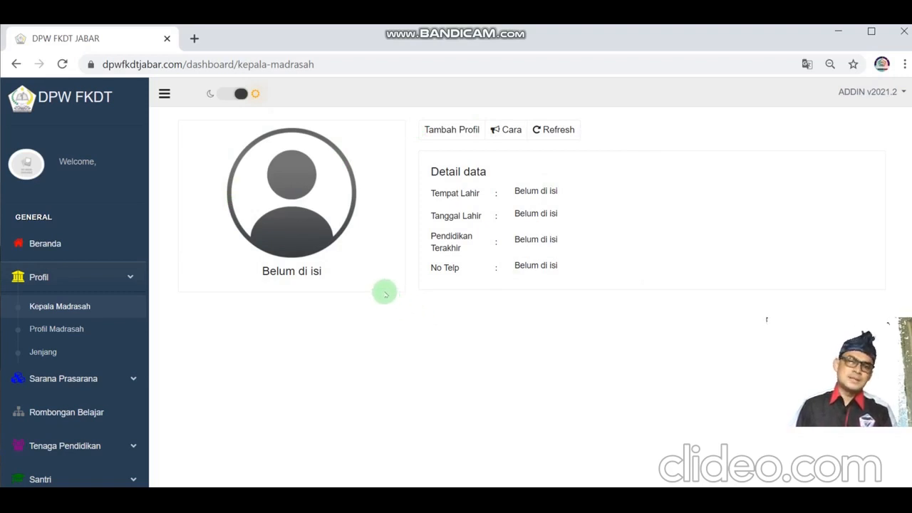
{"action": "left_click", "coordinate": [447, 132]}
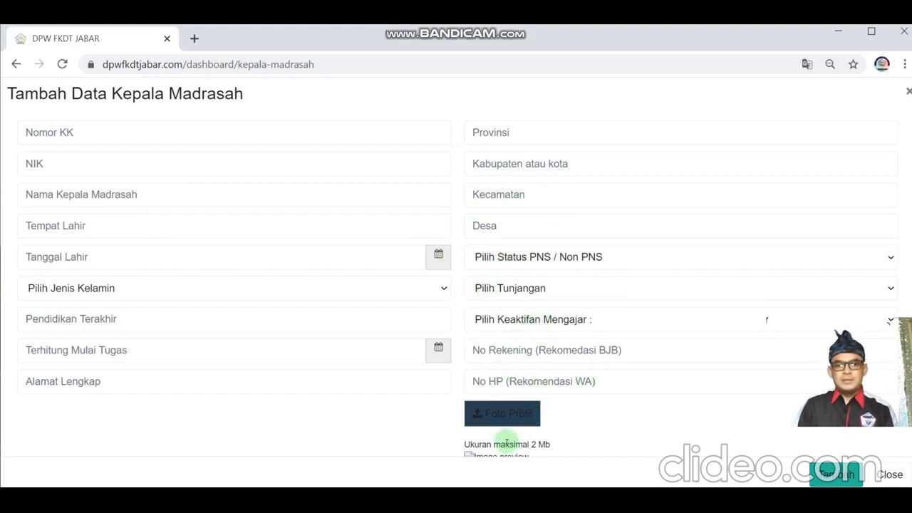
Fill in the head's identity numbers, name, birth details, address, bank account and phone, with gender L, education S-1, start date 07/13/2009, PNS, FKGN and Aktif
{"action": "scroll", "coordinate": [506, 428], "scroll_direction": "down", "scroll_amount": 1}
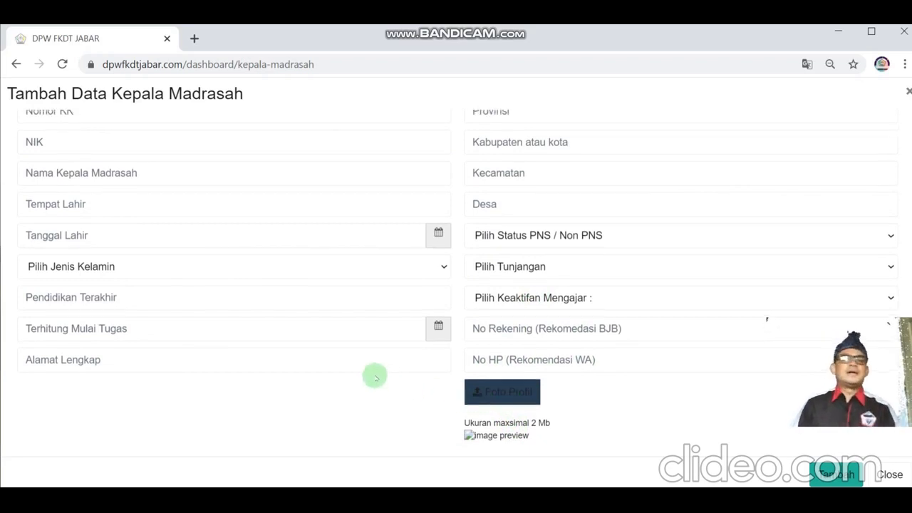
{"action": "scroll", "coordinate": [377, 374], "scroll_direction": "up", "scroll_amount": 1}
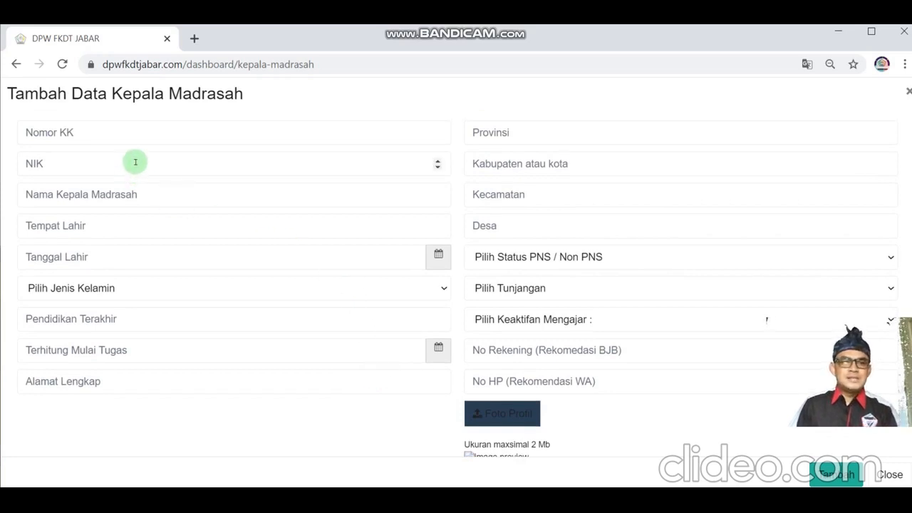
{"action": "left_click", "coordinate": [102, 132]}
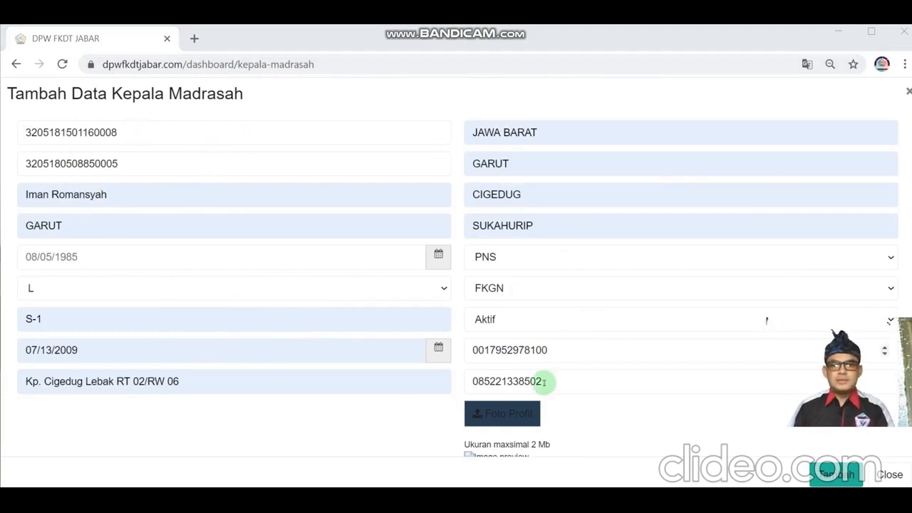
Upload the head's portrait with the red background as the profile photo
{"action": "left_click", "coordinate": [502, 424]}
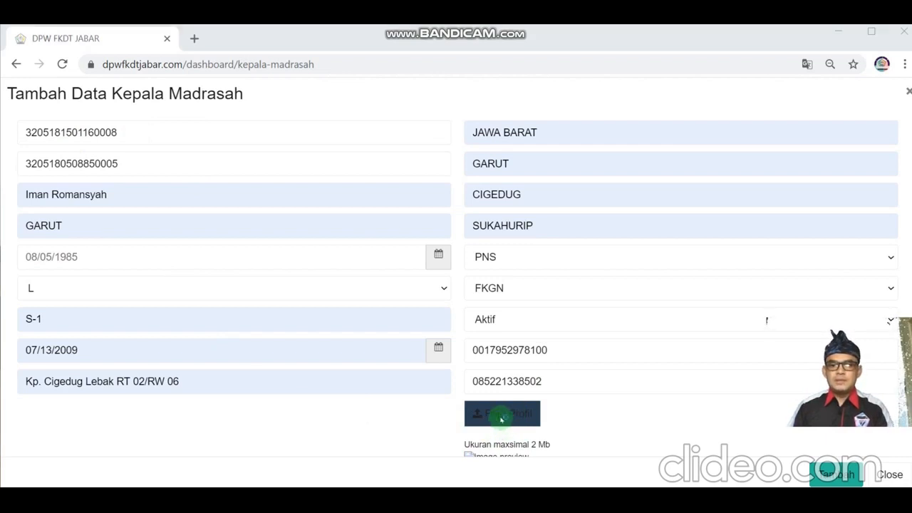
{"action": "left_click_drag", "start_coordinate": [450, 107], "coordinate": [449, 195]}
{"action": "left_click", "coordinate": [405, 151]}
{"action": "double_click", "coordinate": [409, 157]}
{"action": "scroll", "coordinate": [538, 373], "scroll_direction": "down", "scroll_amount": 2}
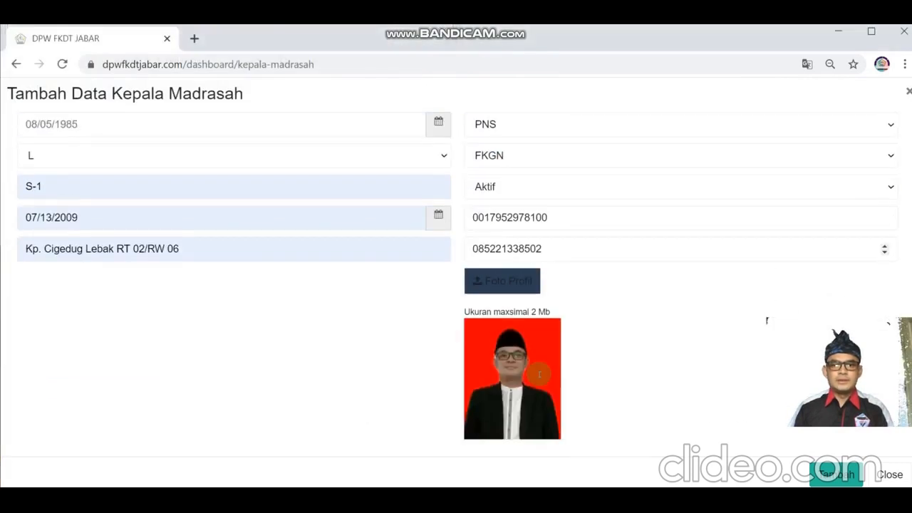
Review the completed head-of-madrasah form, save the record and close the confirmation message
{"action": "scroll", "coordinate": [346, 348], "scroll_direction": "up", "scroll_amount": 2}
{"action": "scroll", "coordinate": [346, 348], "scroll_direction": "down", "scroll_amount": 2}
{"action": "scroll", "coordinate": [359, 345], "scroll_direction": "up", "scroll_amount": 2}
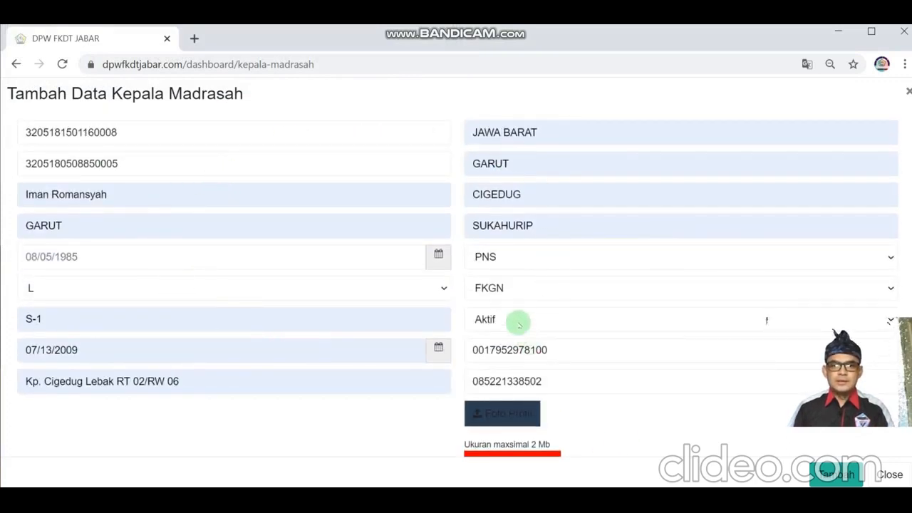
{"action": "scroll", "coordinate": [529, 306], "scroll_direction": "down", "scroll_amount": 2}
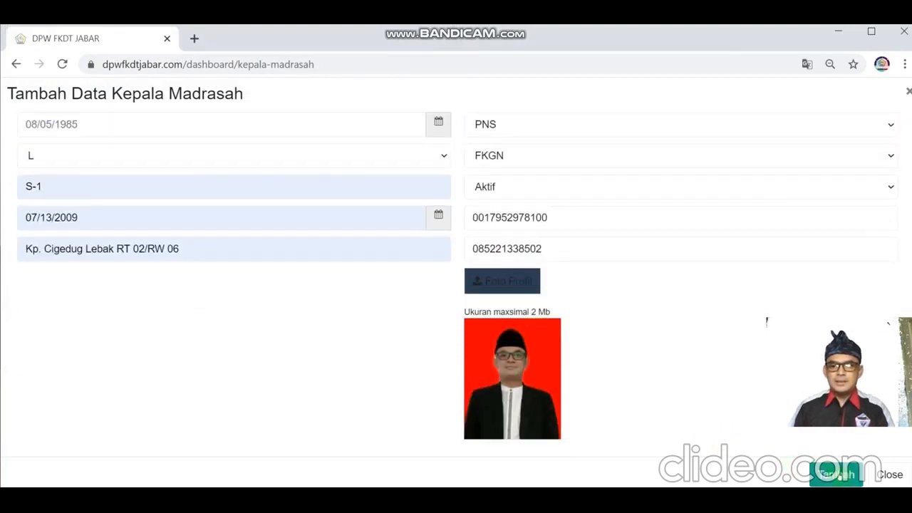
{"action": "left_click", "coordinate": [836, 474]}
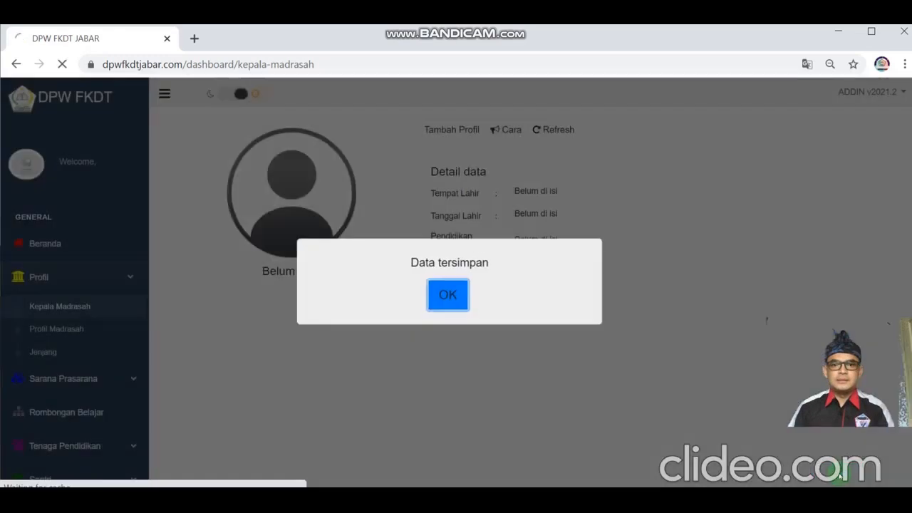
{"action": "left_click", "coordinate": [458, 314]}
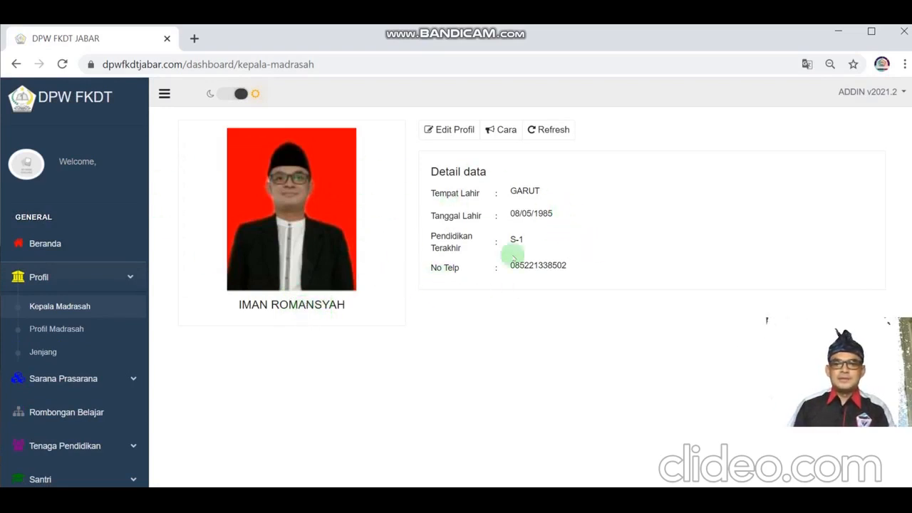
Open the Profil Madrasah page, closing the advertisement and dismissing the information notice
{"action": "left_click", "coordinate": [94, 277]}
{"action": "left_click", "coordinate": [107, 282]}
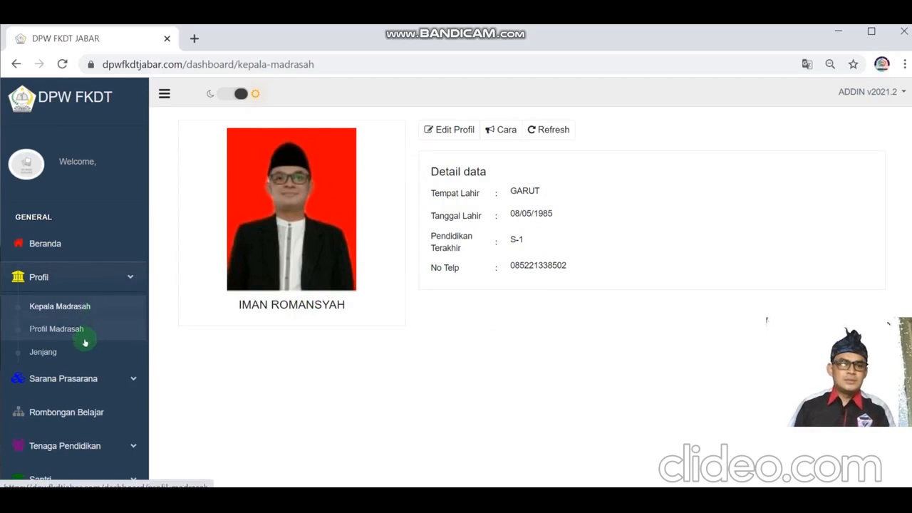
{"action": "left_click", "coordinate": [89, 335]}
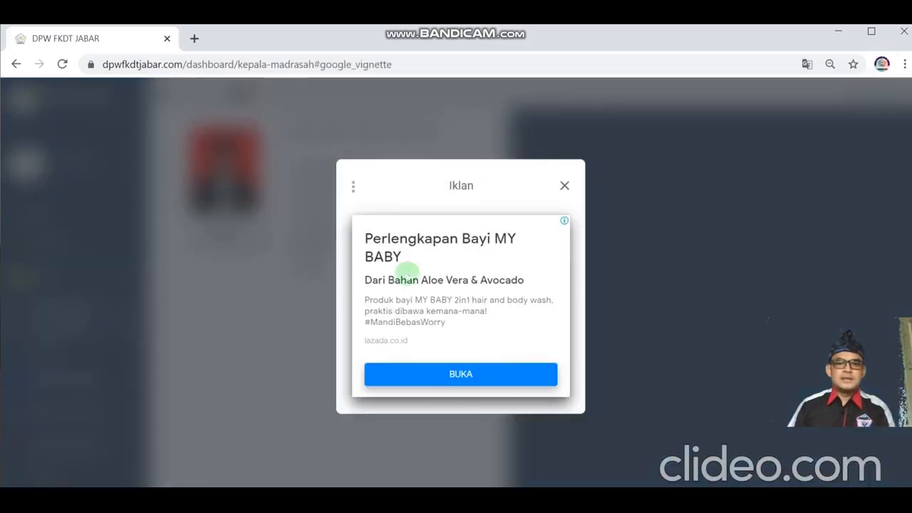
{"action": "left_click", "coordinate": [564, 186]}
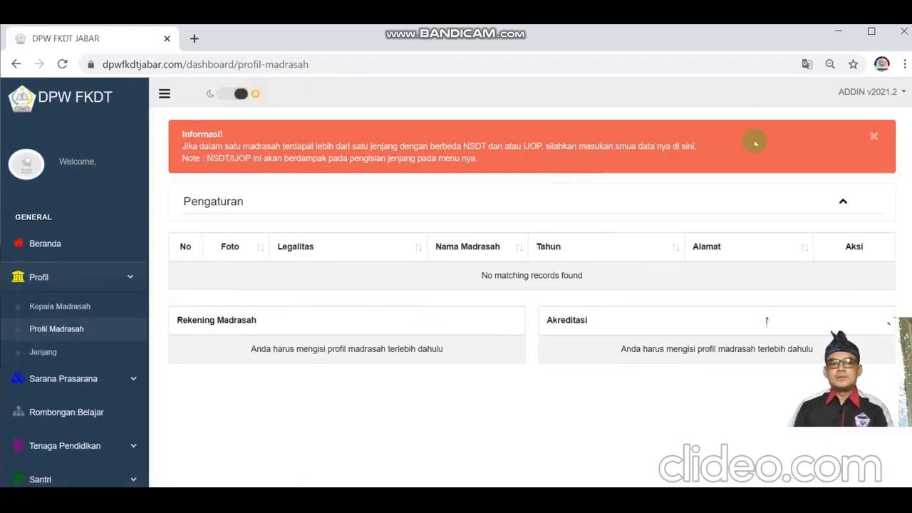
{"action": "left_click", "coordinate": [875, 137]}
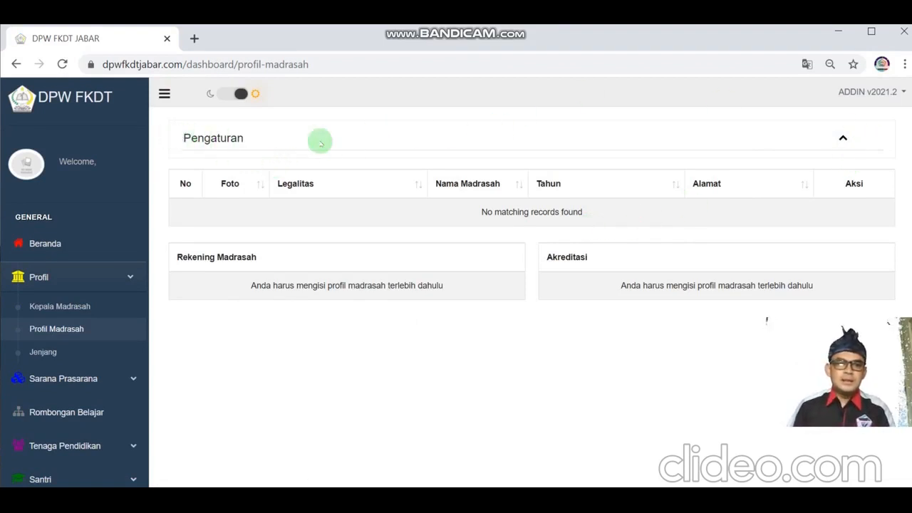
Add a madrasah record for MDTA BABUSSALAM with its NSDT, charter number and address, entering 2009 as both the founding and operating year
{"action": "left_click", "coordinate": [842, 137]}
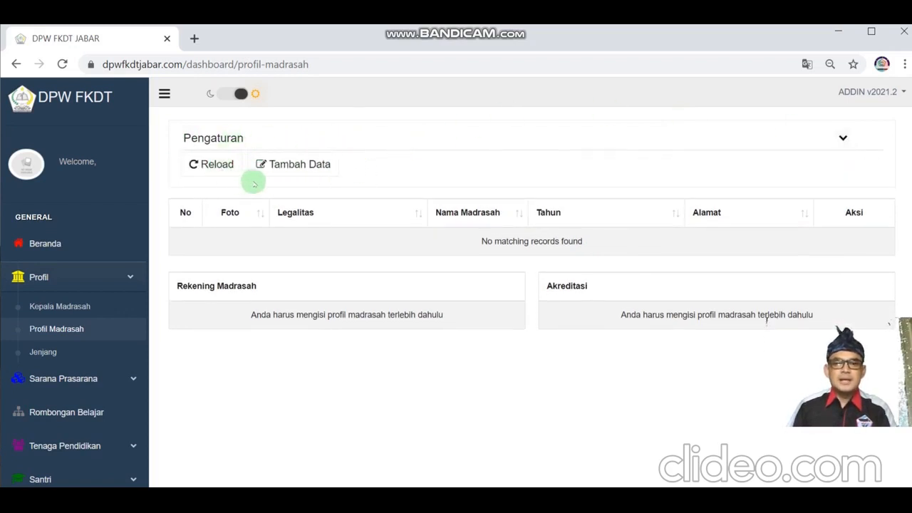
{"action": "left_click", "coordinate": [296, 165]}
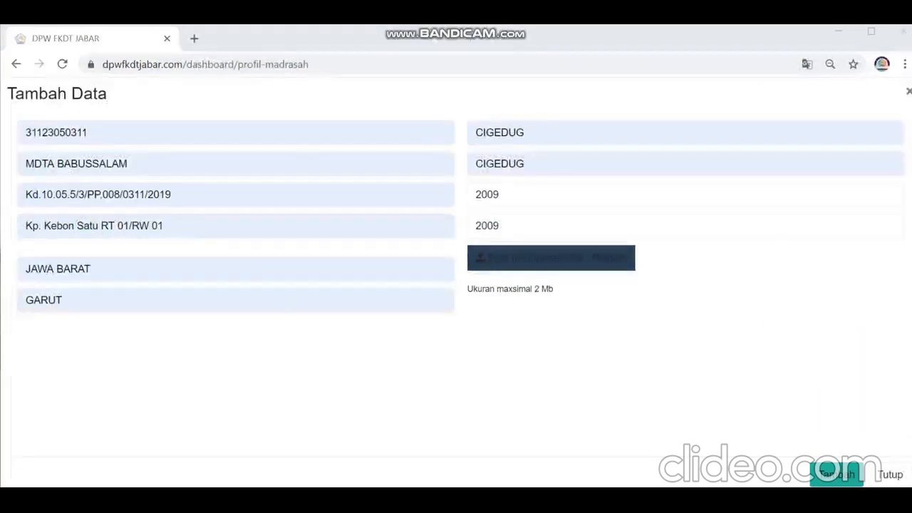
Upload the operational permit certificate photo from the Pictures folder and save the madrasah record
{"action": "left_click", "coordinate": [503, 263]}
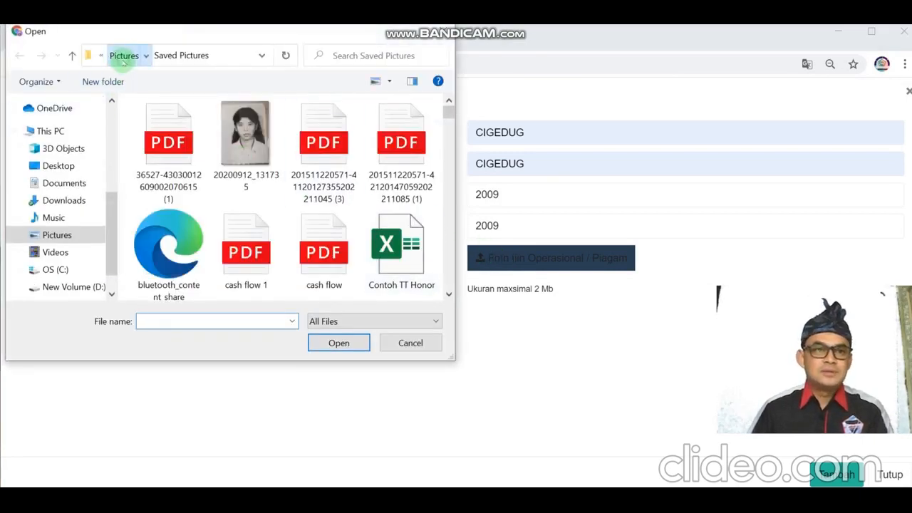
{"action": "left_click", "coordinate": [123, 55]}
{"action": "left_click_drag", "start_coordinate": [449, 155], "coordinate": [451, 245]}
{"action": "double_click", "coordinate": [400, 239]}
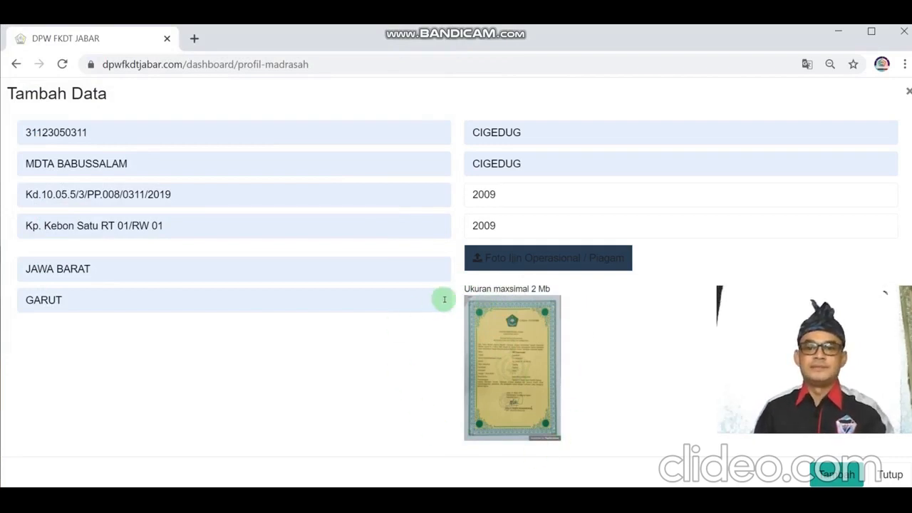
{"action": "left_click", "coordinate": [835, 473]}
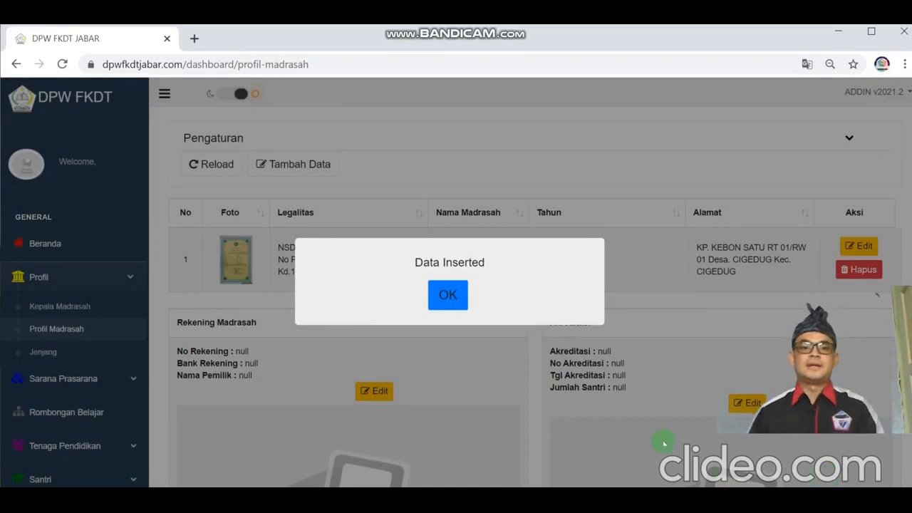
{"action": "left_click", "coordinate": [448, 295]}
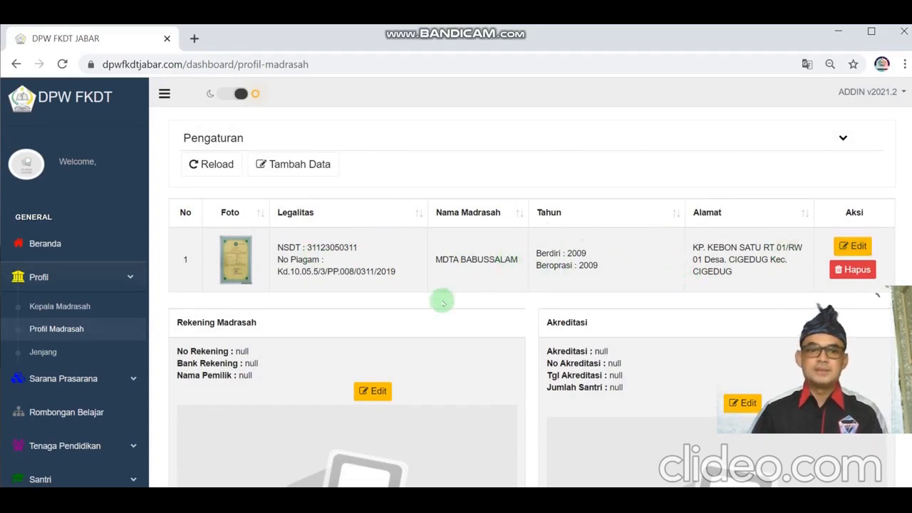
Edit the madrasah's bank account details, entering the account number, bank BJB and account holder MDTA Babussalam
{"action": "scroll", "coordinate": [392, 321], "scroll_direction": "down", "scroll_amount": 2}
{"action": "scroll", "coordinate": [218, 263], "scroll_direction": "up", "scroll_amount": 1}
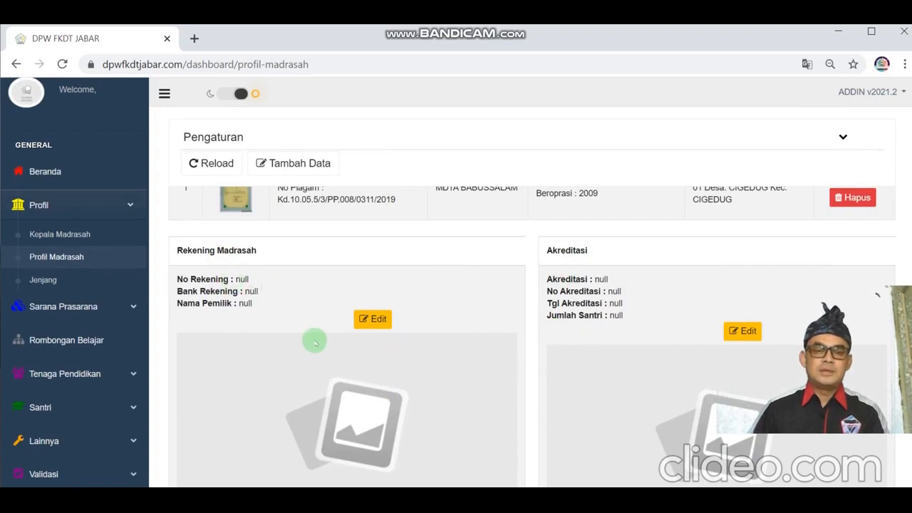
{"action": "left_click", "coordinate": [376, 320]}
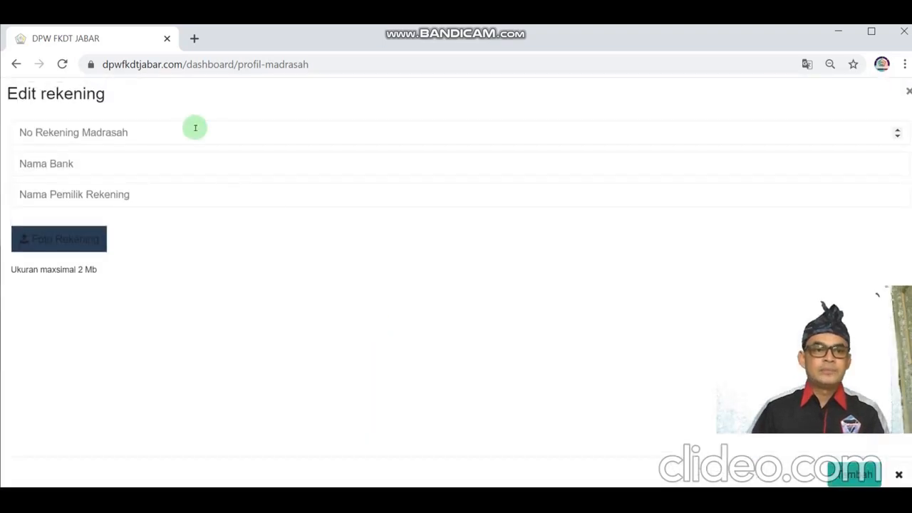
{"action": "left_click", "coordinate": [170, 129]}
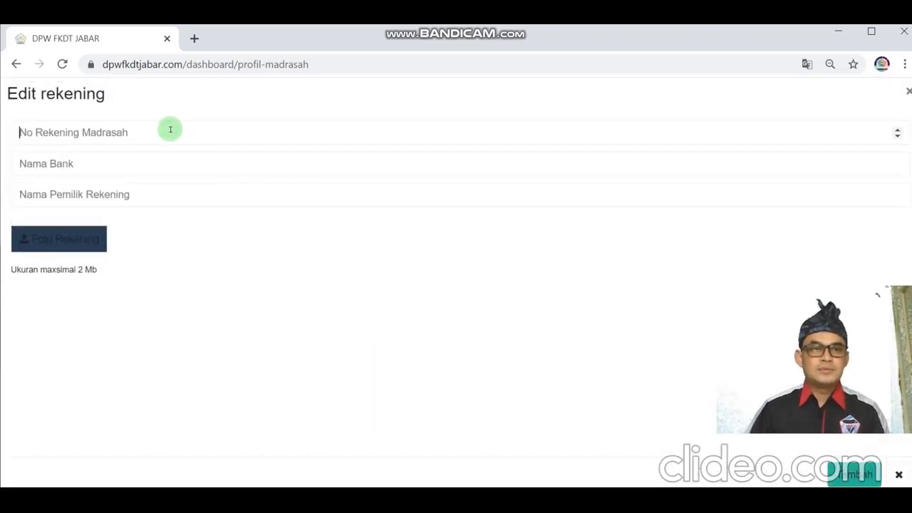
{"action": "type", "text": "--"}
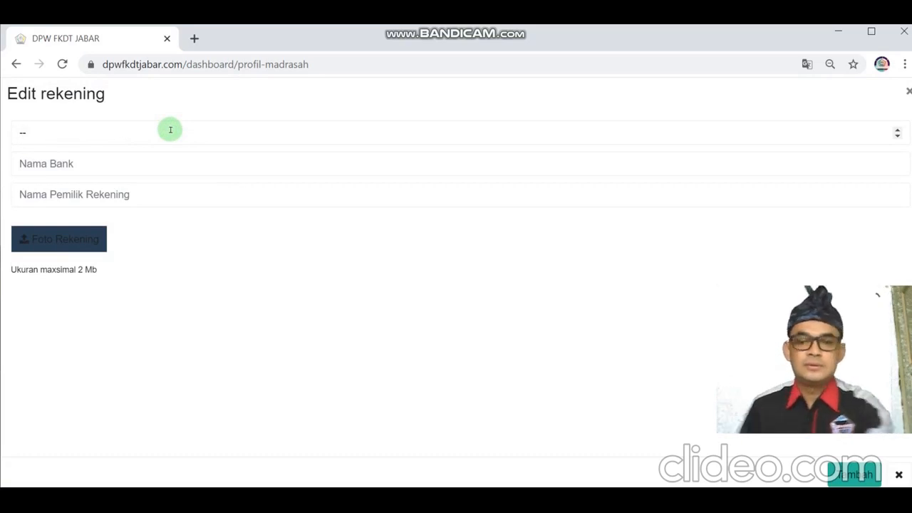
{"action": "key", "text": "BackSpace"}
{"action": "key", "text": "BackSpace"}
{"action": "type", "text": "0"}
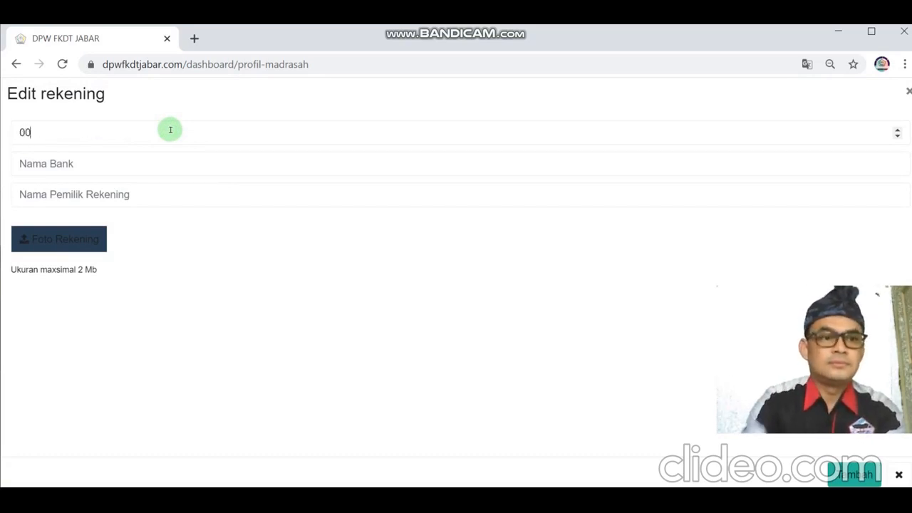
{"action": "type", "text": "0"}
{"action": "left_click", "coordinate": [539, 161]}
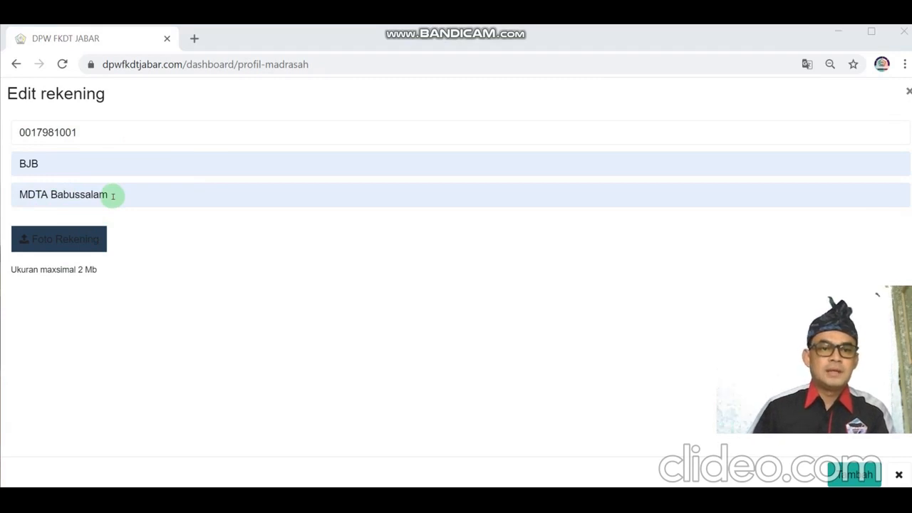
Upload the bank bjb picture as the account photo and save the madrasah's account details
{"action": "left_click", "coordinate": [76, 242]}
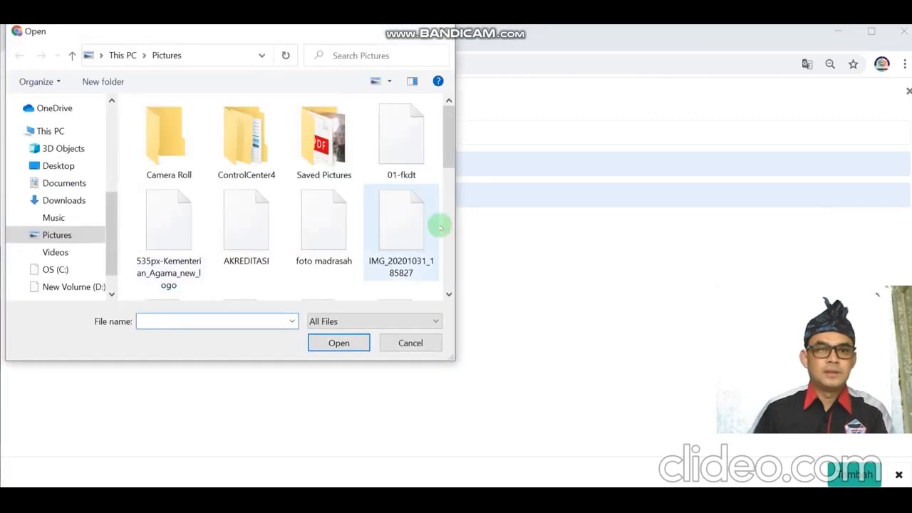
{"action": "left_click_drag", "start_coordinate": [453, 158], "coordinate": [449, 282]}
{"action": "double_click", "coordinate": [240, 259]}
{"action": "left_click", "coordinate": [412, 237]}
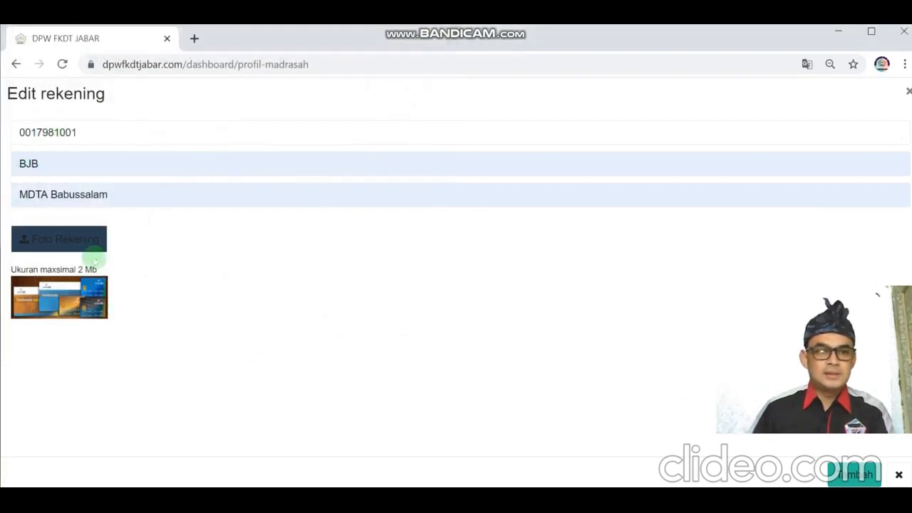
{"action": "left_click", "coordinate": [855, 474]}
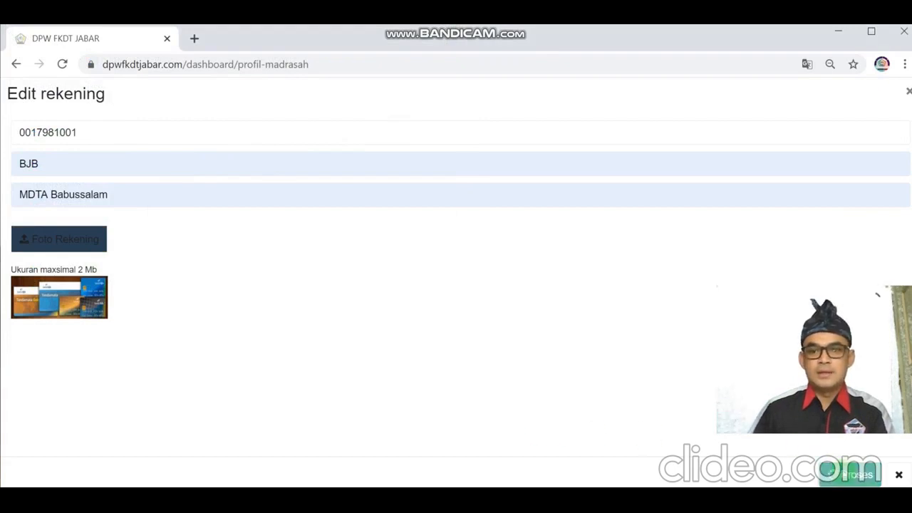
{"action": "left_click", "coordinate": [447, 295]}
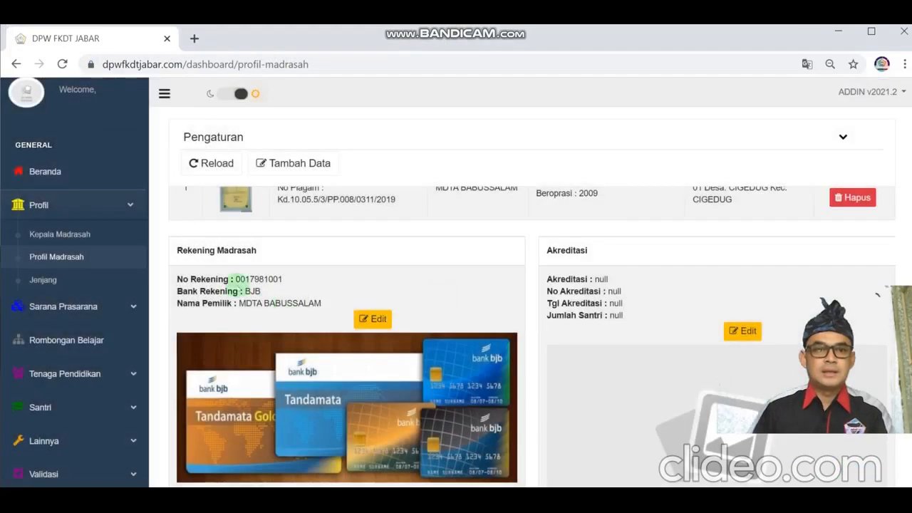
Edit the madrasah's accreditation data, entering grade B and accreditation number 421.5/DPC_FKDT/01234/I/2020
{"action": "scroll", "coordinate": [328, 321], "scroll_direction": "down", "scroll_amount": 3}
{"action": "scroll", "coordinate": [332, 335], "scroll_direction": "up", "scroll_amount": 3}
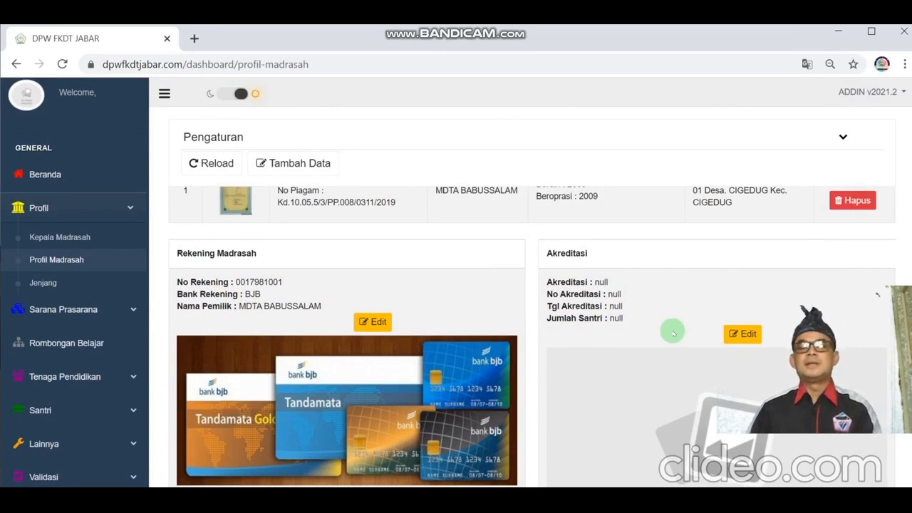
{"action": "left_click", "coordinate": [739, 336]}
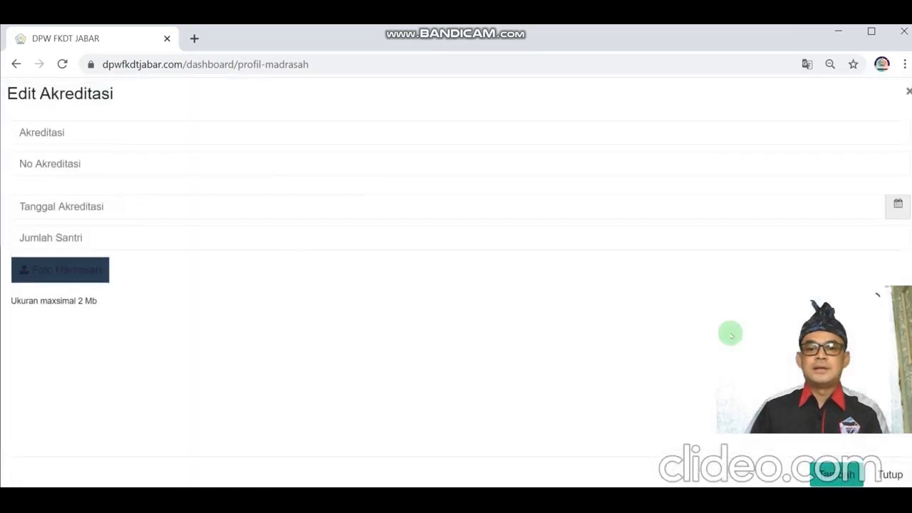
{"action": "left_click", "coordinate": [109, 135]}
{"action": "left_click", "coordinate": [92, 160]}
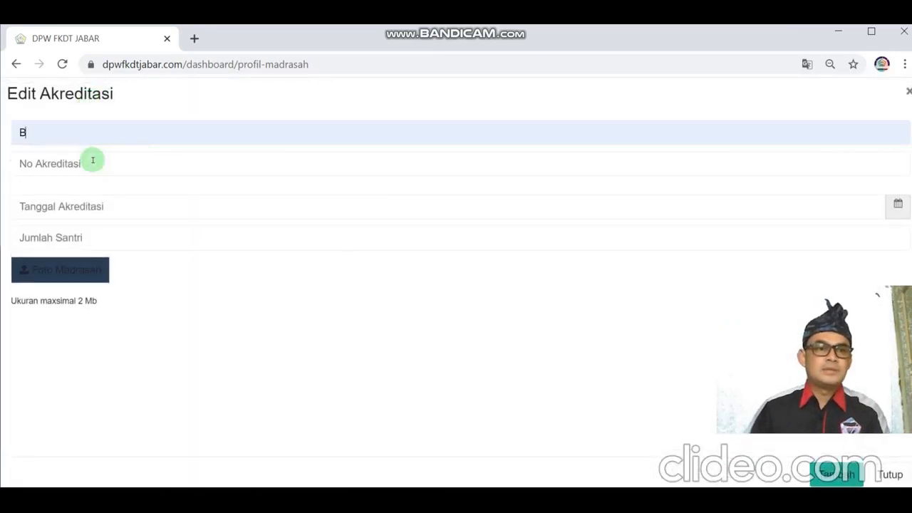
{"action": "left_click", "coordinate": [92, 159]}
{"action": "left_click", "coordinate": [95, 195]}
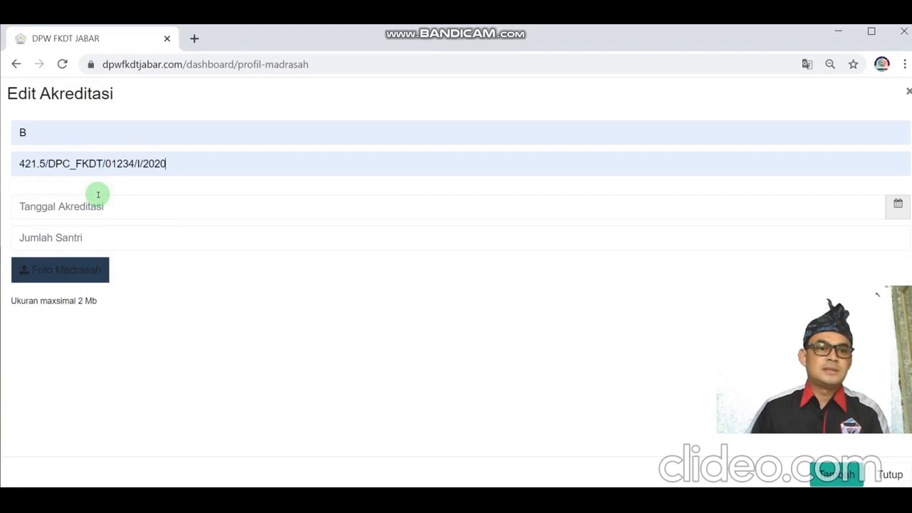
Set the accreditation date to 02/08/2020 and the number of students (Jumlah Santri) to 80
{"action": "left_click", "coordinate": [96, 206]}
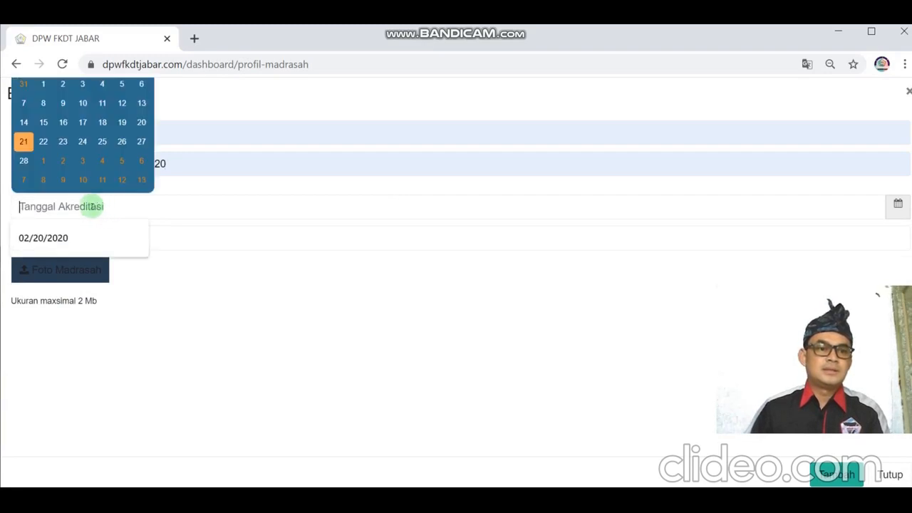
{"action": "left_click", "coordinate": [43, 103]}
{"action": "left_click", "coordinate": [76, 204]}
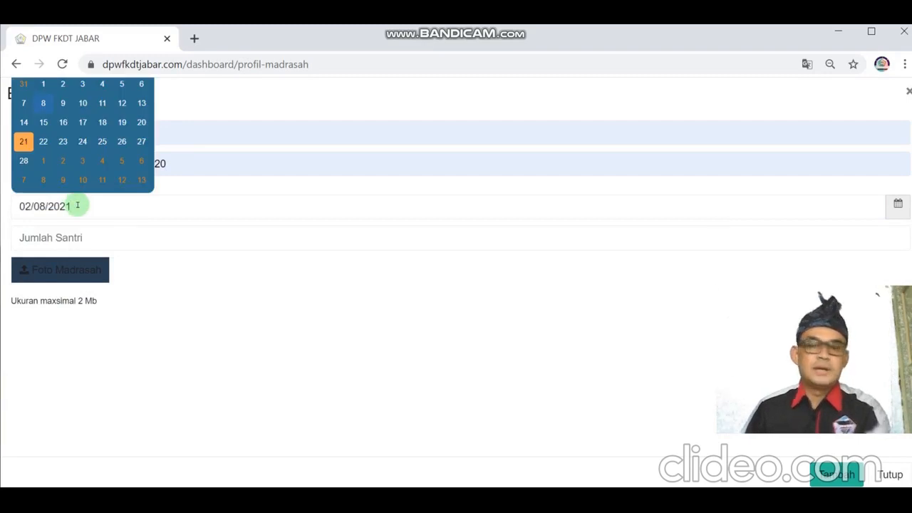
{"action": "key", "text": "BackSpace"}
{"action": "type", "text": "0"}
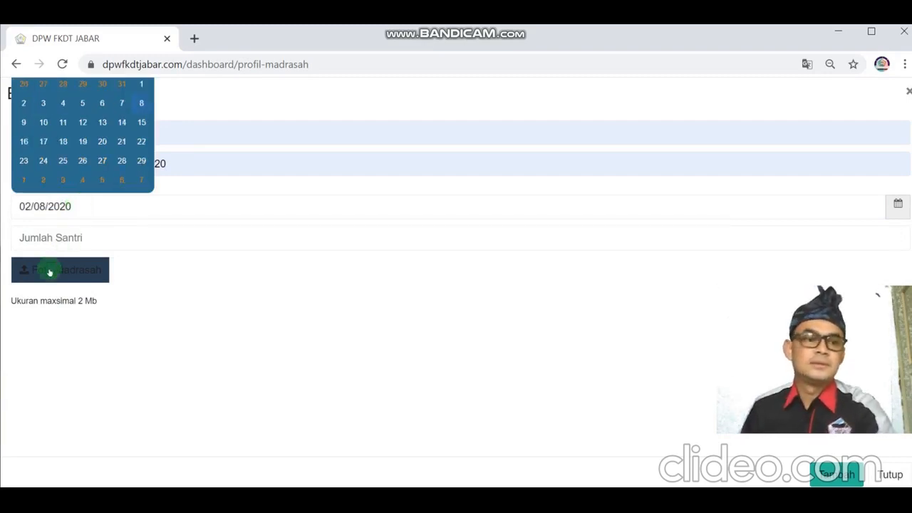
{"action": "left_click", "coordinate": [74, 240]}
{"action": "type", "text": "80"}
Upload the foto madrasah picture from the Pictures folder as the madrasah photo and save the accreditation details
{"action": "left_click", "coordinate": [60, 280]}
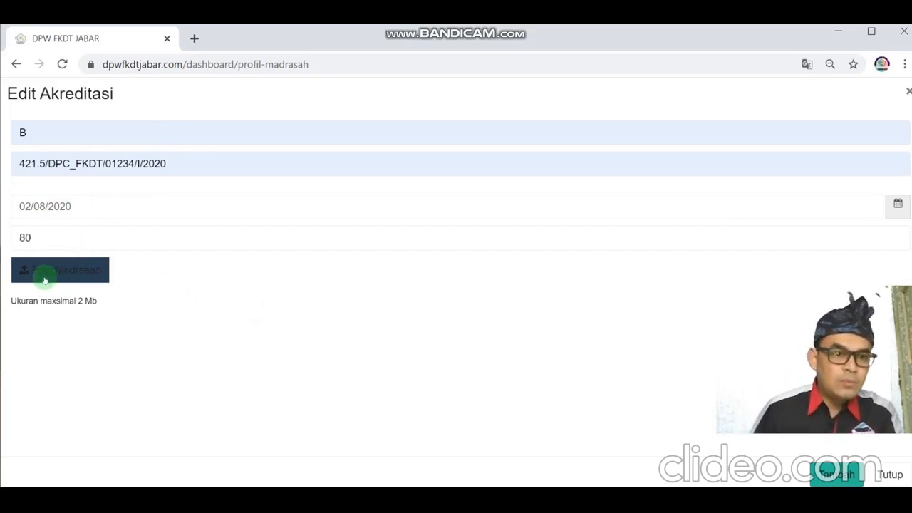
{"action": "left_click", "coordinate": [53, 272]}
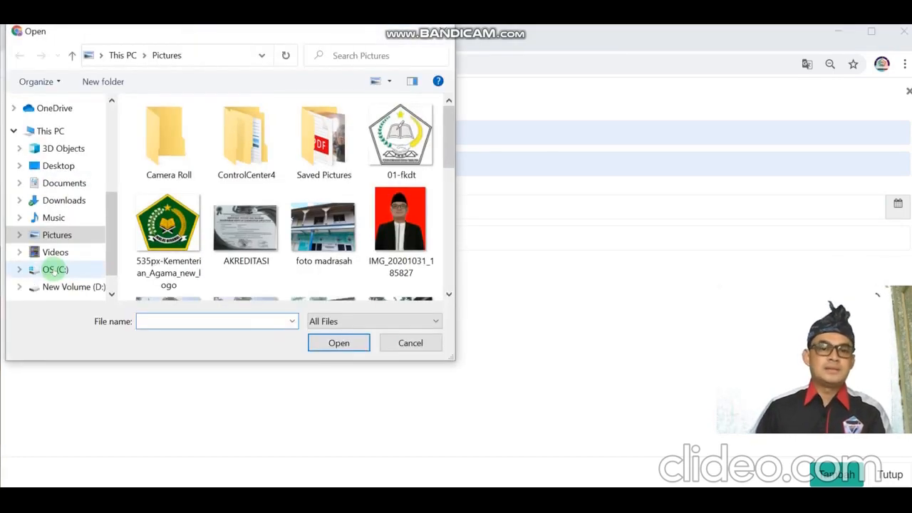
{"action": "left_click_drag", "start_coordinate": [449, 138], "coordinate": [449, 173]}
{"action": "left_click", "coordinate": [323, 141]}
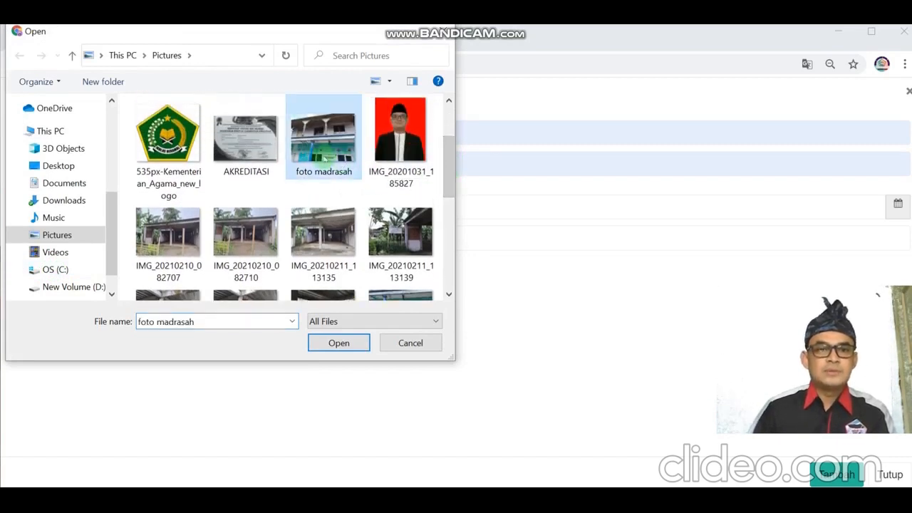
{"action": "left_click", "coordinate": [330, 343]}
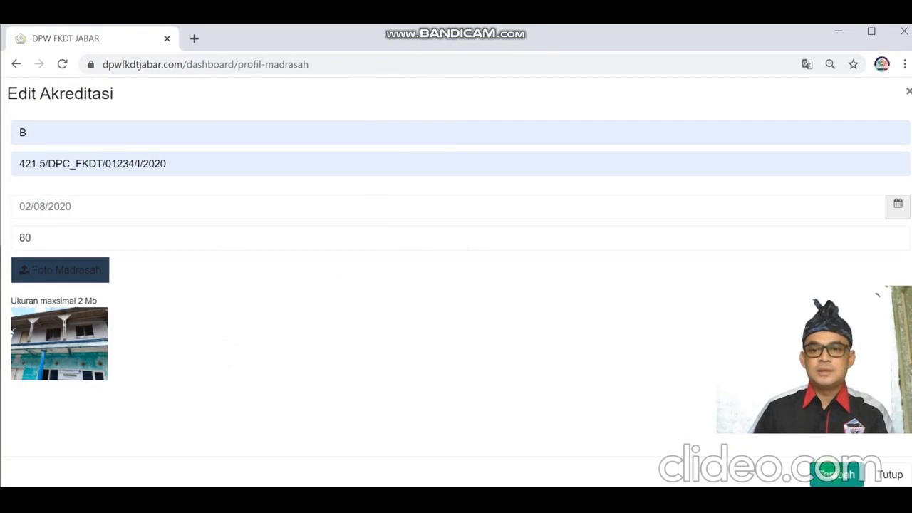
{"action": "left_click", "coordinate": [835, 472]}
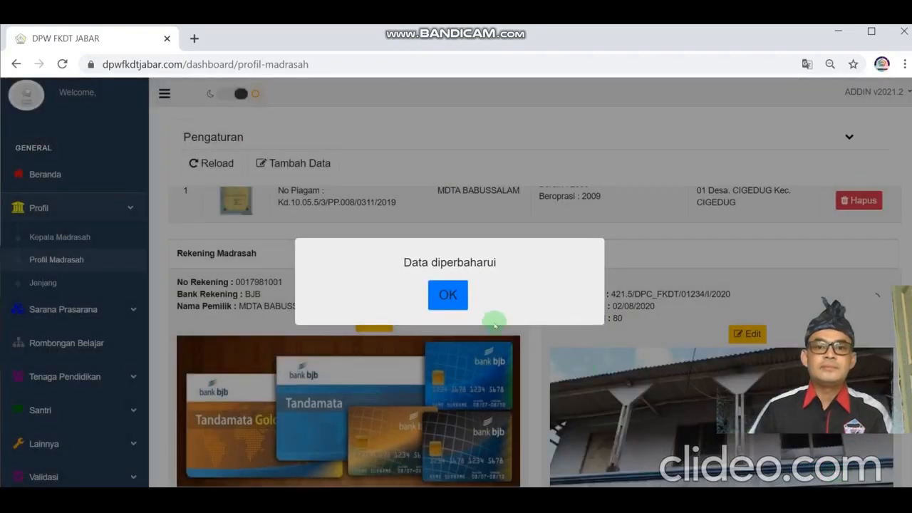
{"action": "left_click", "coordinate": [441, 298]}
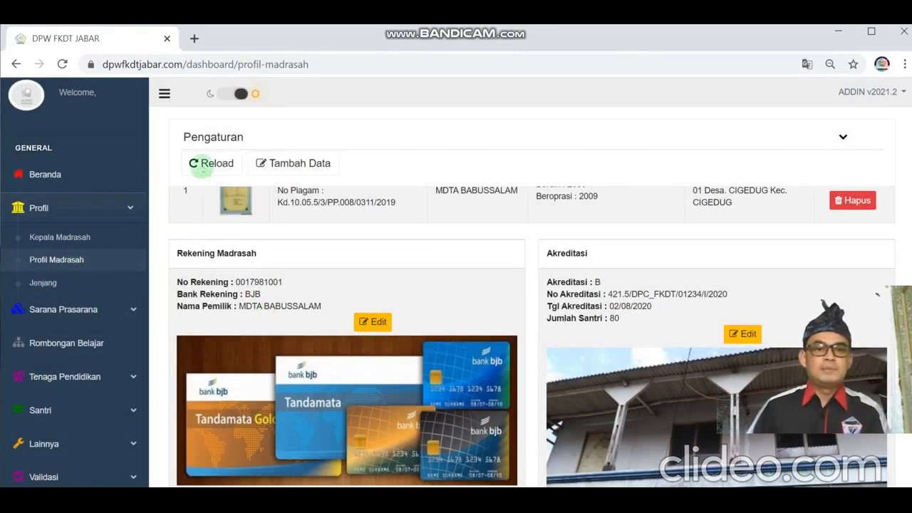
Start a new education level (Jenjang) record and choose MDTA BABUSSALAM as its legality
{"action": "scroll", "coordinate": [340, 305], "scroll_direction": "up", "scroll_amount": 1}
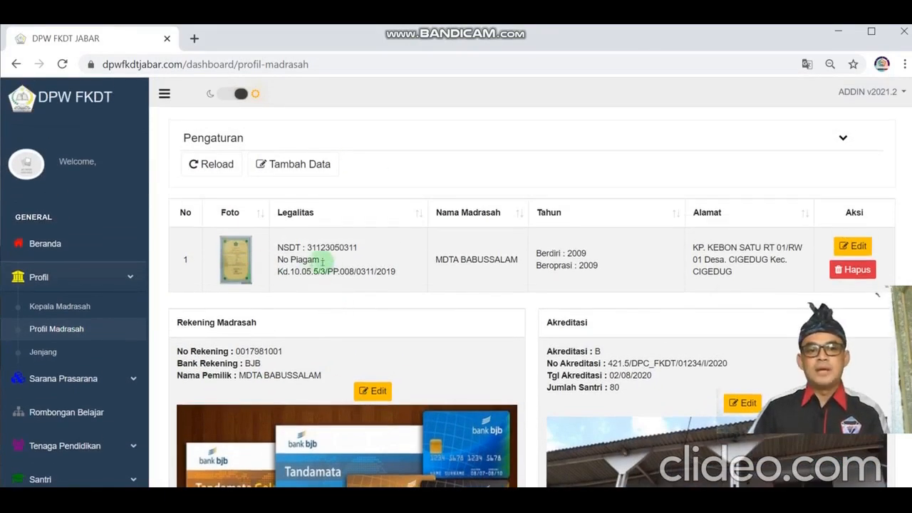
{"action": "scroll", "coordinate": [409, 272], "scroll_direction": "down", "scroll_amount": 1}
{"action": "scroll", "coordinate": [409, 272], "scroll_direction": "down", "scroll_amount": 1}
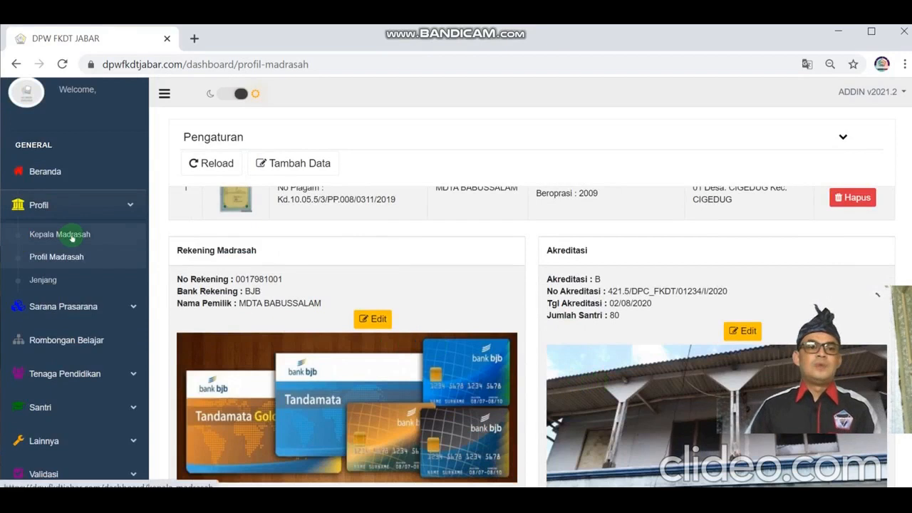
{"action": "left_click", "coordinate": [70, 285]}
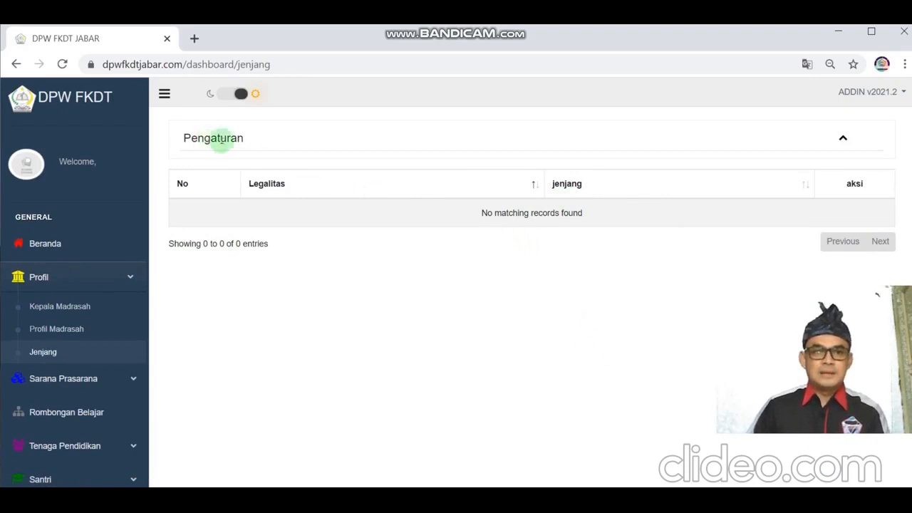
{"action": "left_click", "coordinate": [845, 137]}
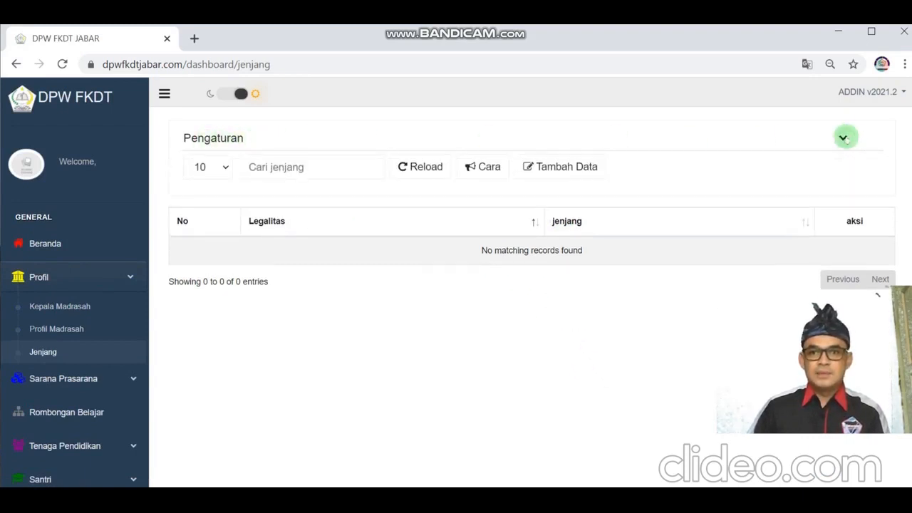
{"action": "left_click", "coordinate": [571, 177]}
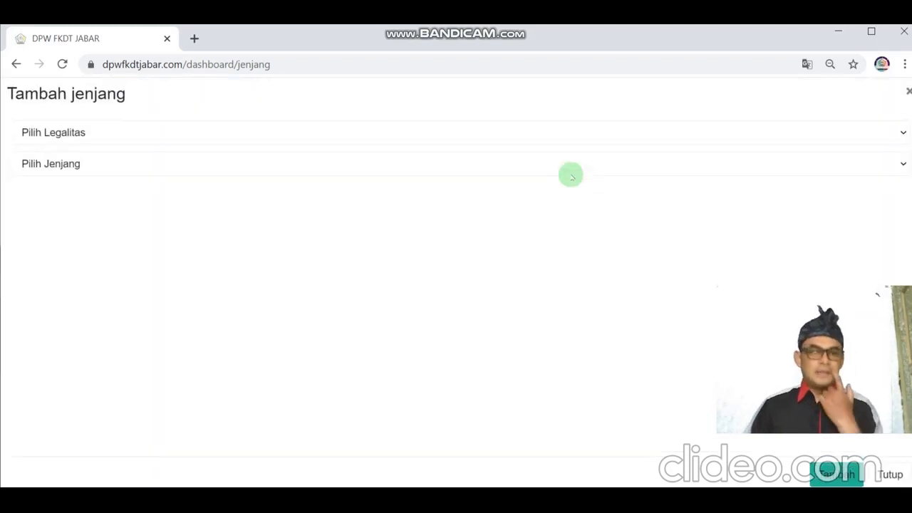
{"action": "left_click", "coordinate": [255, 131]}
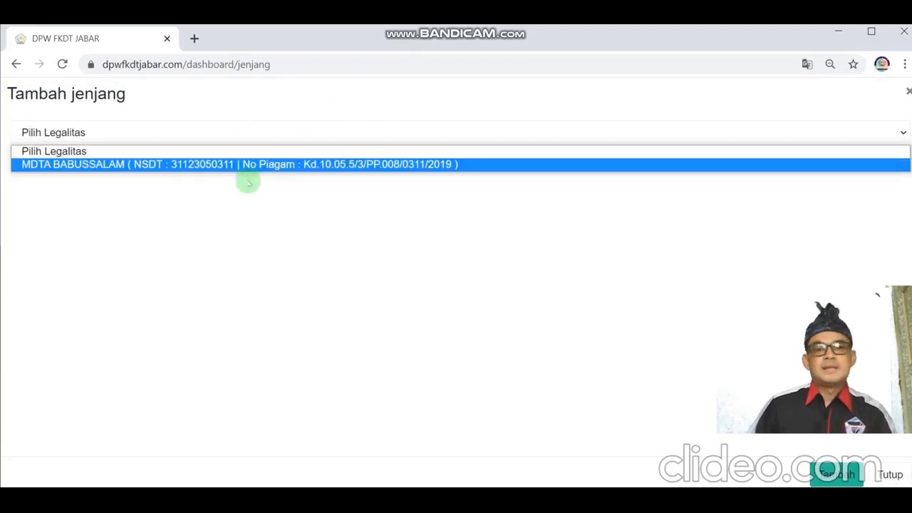
{"action": "left_click", "coordinate": [280, 205]}
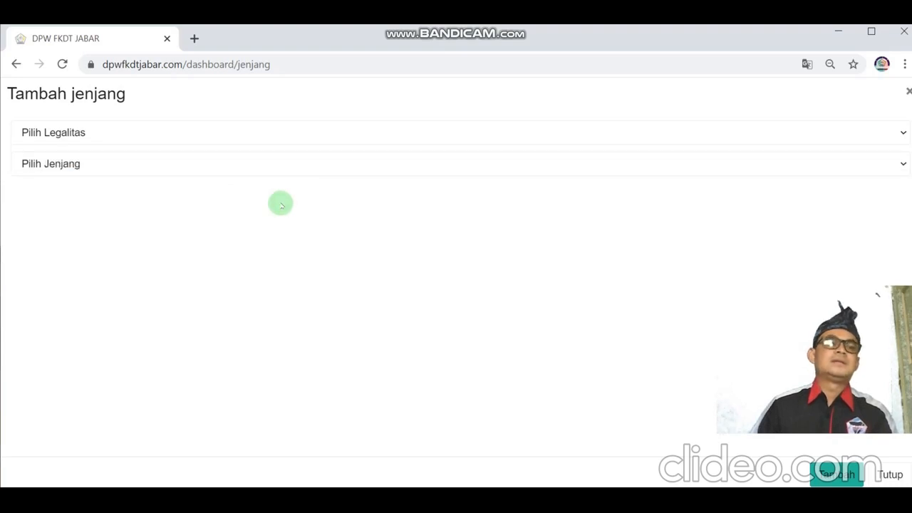
{"action": "left_click", "coordinate": [276, 132]}
{"action": "left_click", "coordinate": [277, 166]}
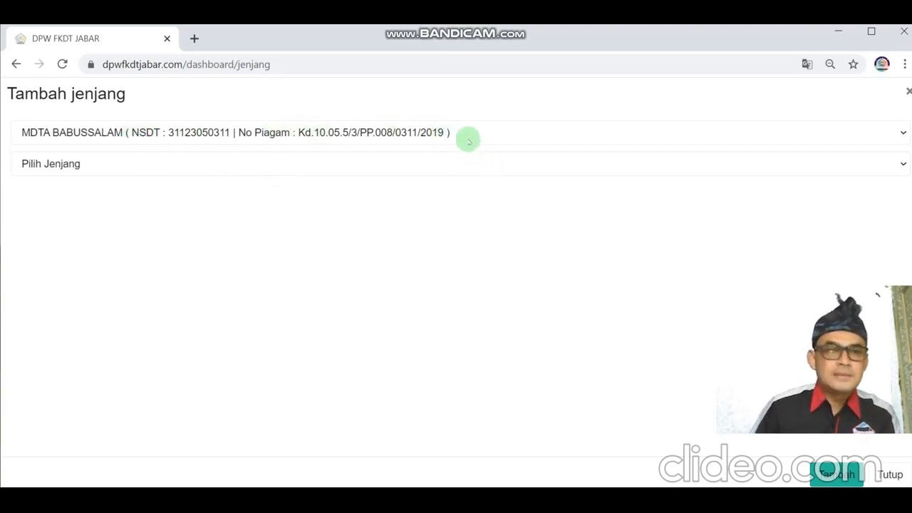
Set the new record's level to Pra Madin and save it
{"action": "left_click", "coordinate": [344, 165]}
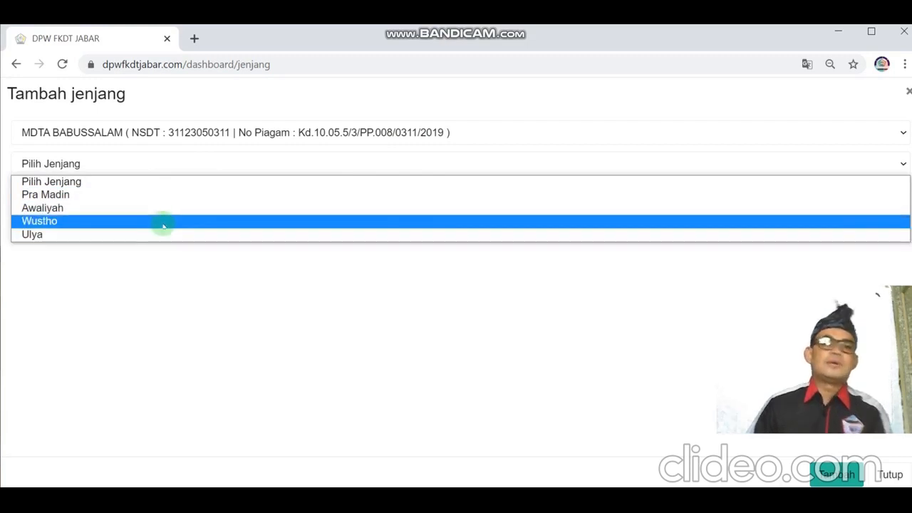
{"action": "left_click", "coordinate": [169, 309]}
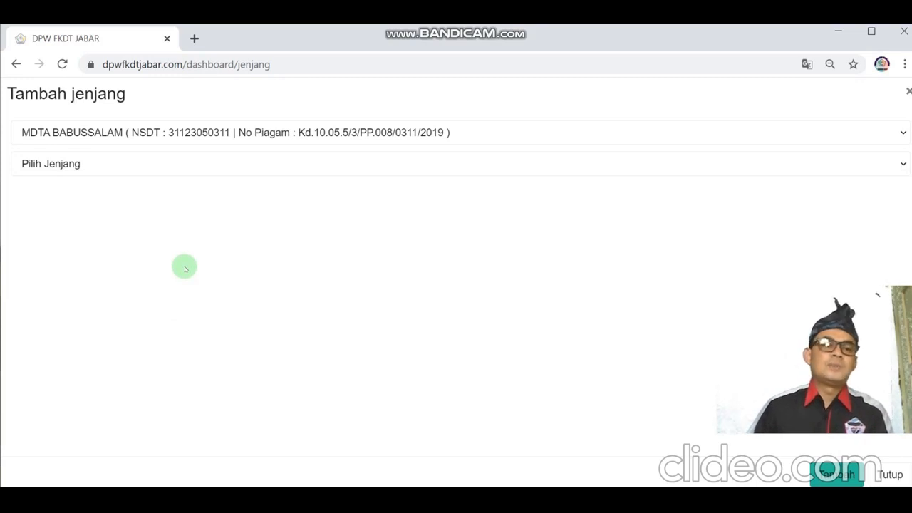
{"action": "left_click", "coordinate": [164, 165]}
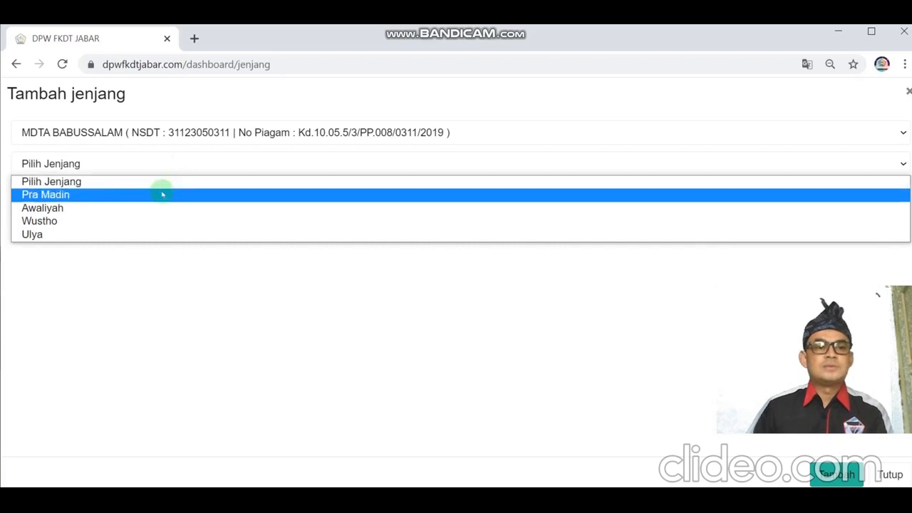
{"action": "left_click", "coordinate": [164, 195]}
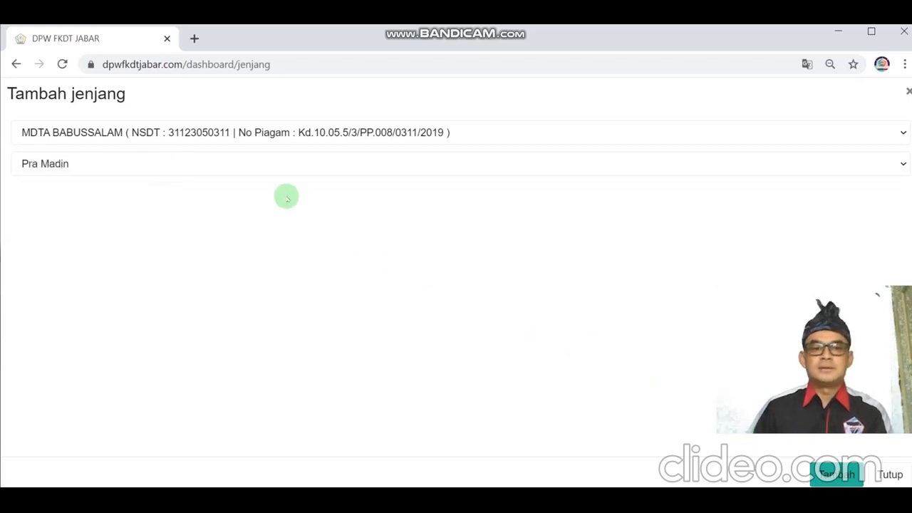
{"action": "left_click", "coordinate": [843, 478]}
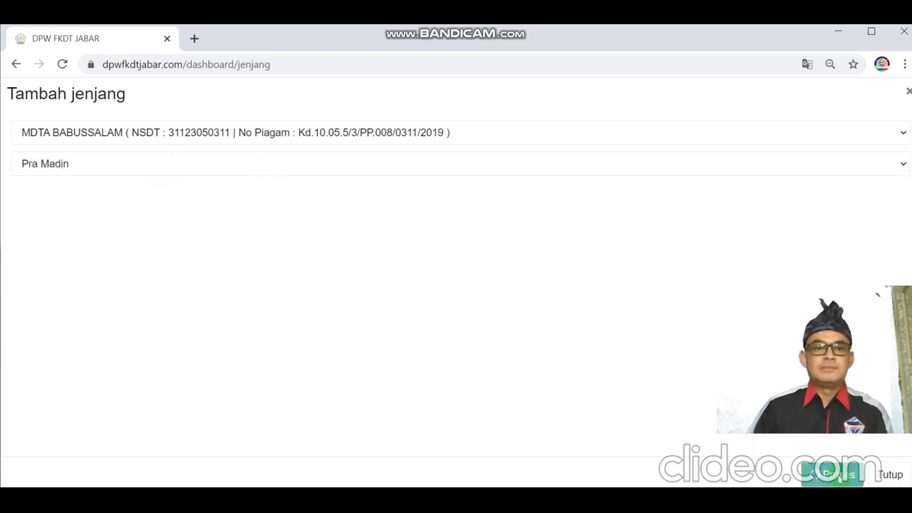
{"action": "left_click", "coordinate": [449, 297]}
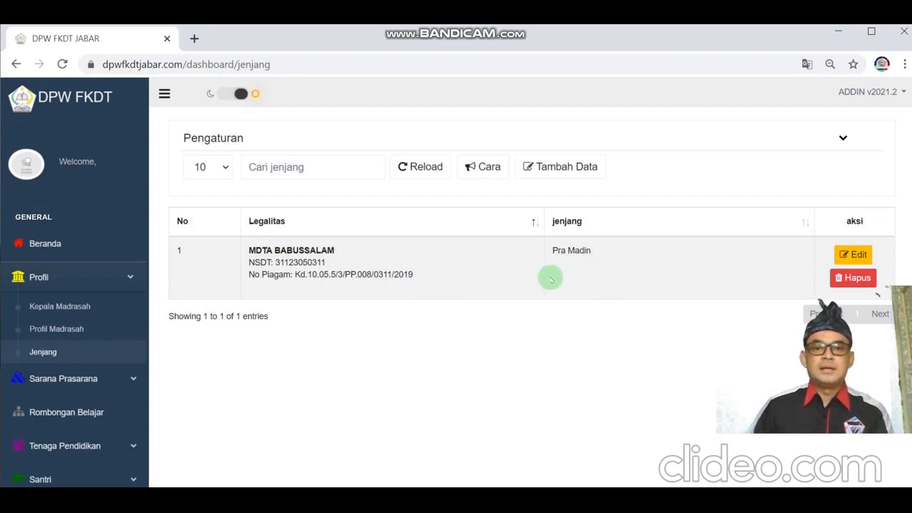
Add a second level record for MDTA BABUSSALAM with the level Awaliyah and save it
{"action": "left_click", "coordinate": [561, 166]}
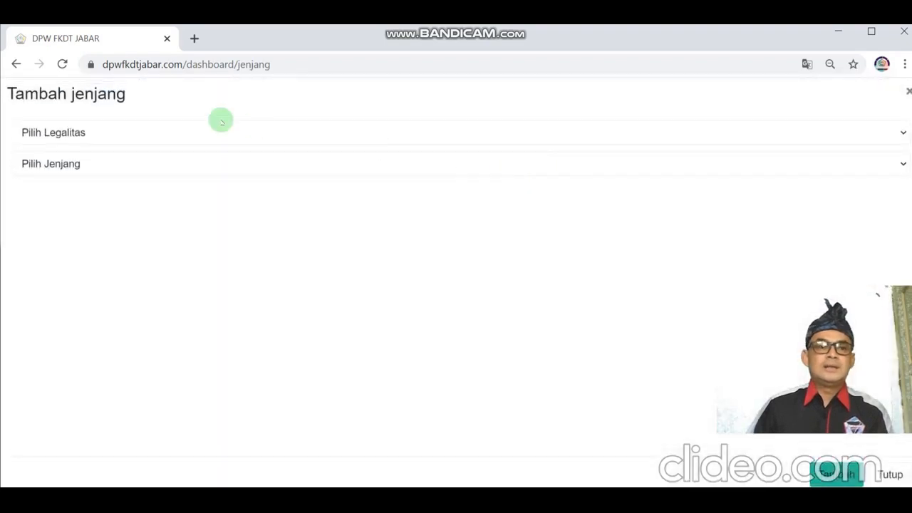
{"action": "left_click", "coordinate": [166, 129]}
{"action": "left_click", "coordinate": [171, 162]}
{"action": "left_click", "coordinate": [168, 157]}
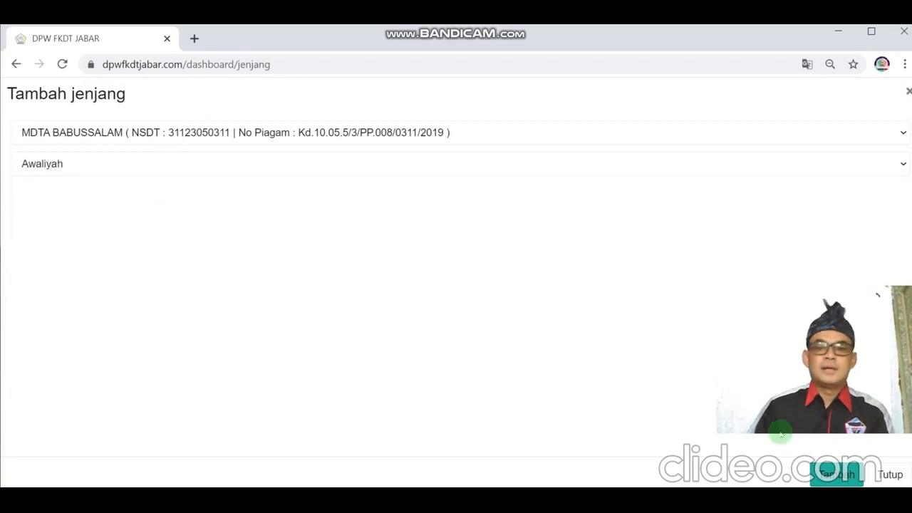
{"action": "left_click", "coordinate": [835, 474]}
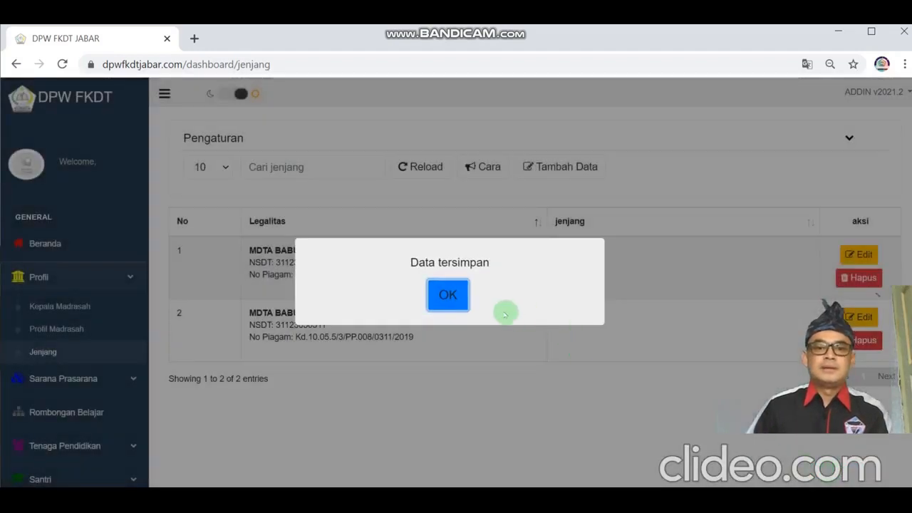
{"action": "left_click", "coordinate": [450, 299]}
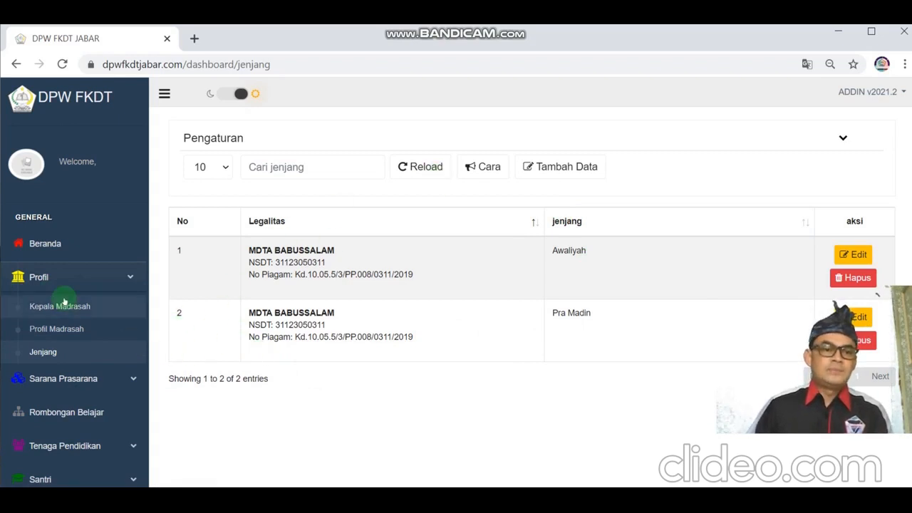
Start a new land status (Status Tanah) record under Sarana Prasarana with a land area of 120
{"action": "scroll", "coordinate": [63, 306], "scroll_direction": "down", "scroll_amount": 1}
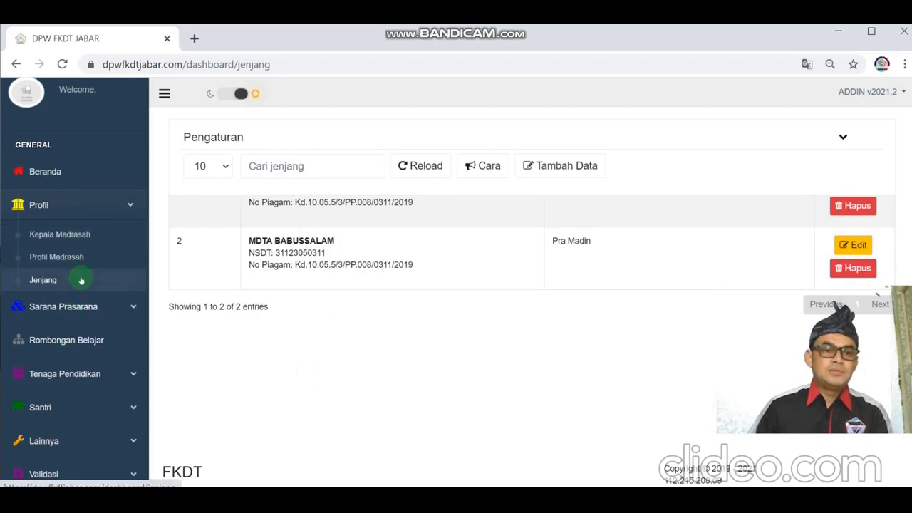
{"action": "left_click", "coordinate": [69, 312]}
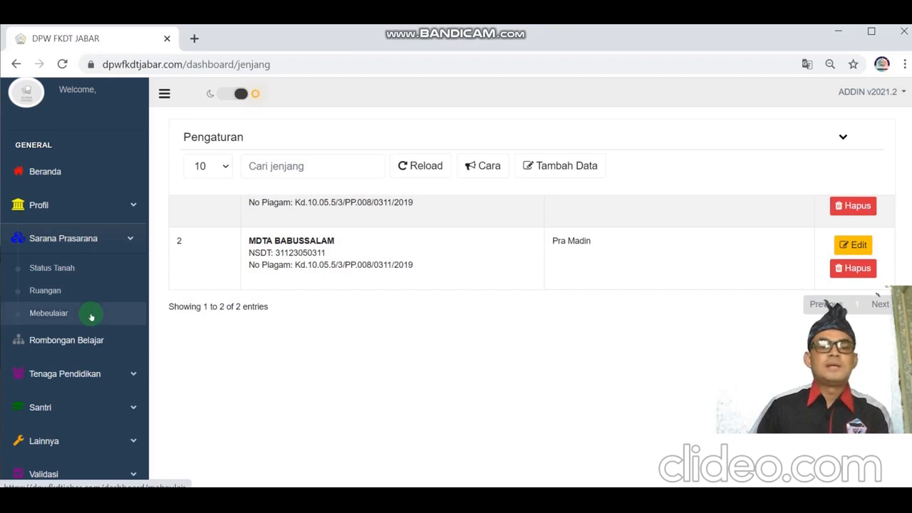
{"action": "left_click", "coordinate": [102, 271]}
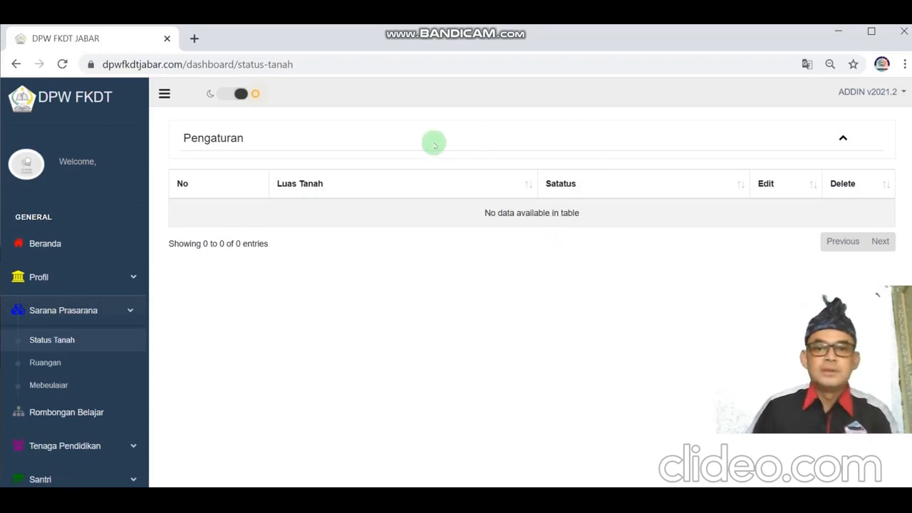
{"action": "left_click", "coordinate": [843, 139]}
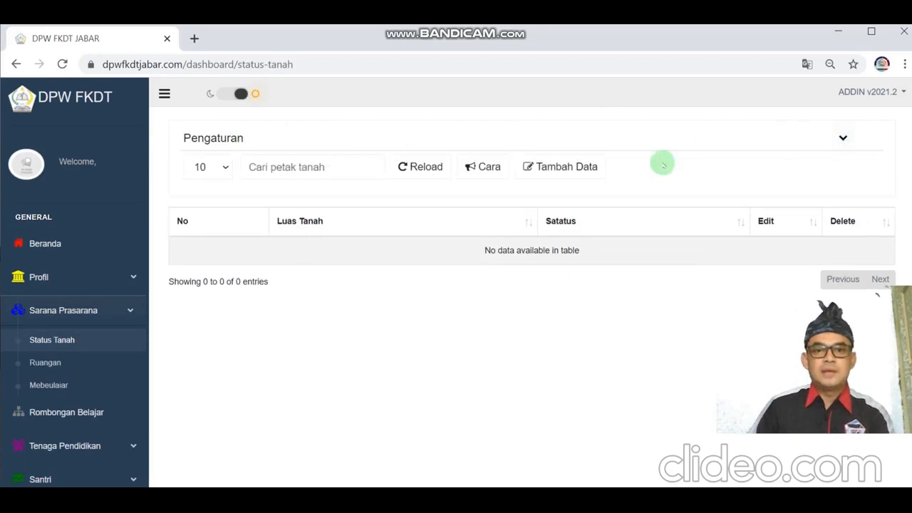
{"action": "left_click", "coordinate": [576, 168]}
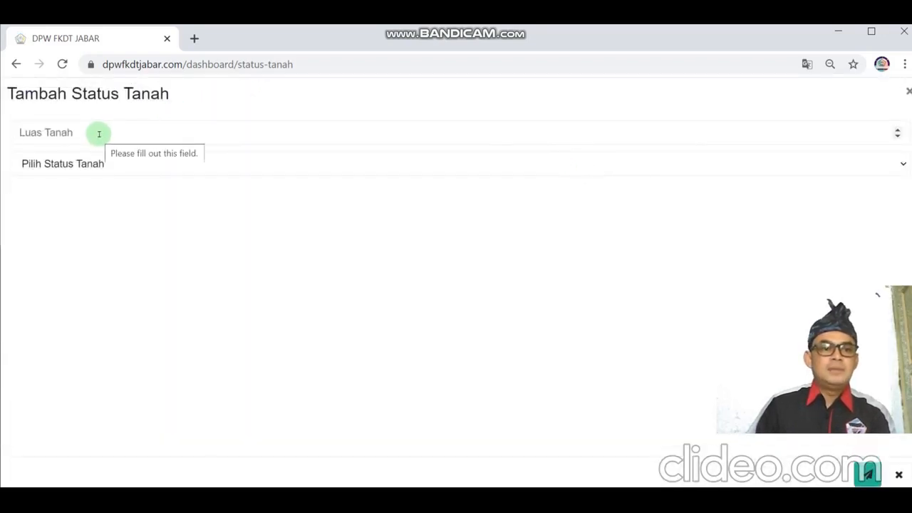
{"action": "left_click", "coordinate": [114, 165]}
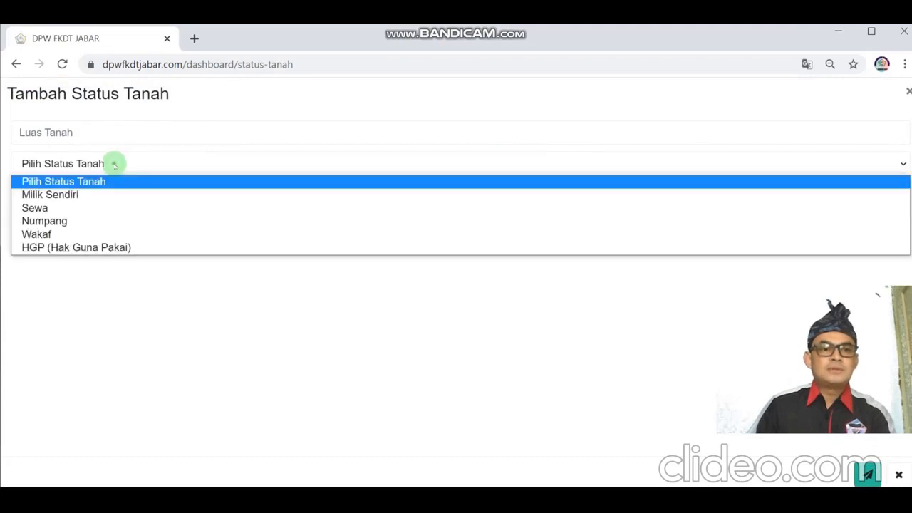
{"action": "left_click", "coordinate": [114, 165]}
{"action": "left_click", "coordinate": [114, 133]}
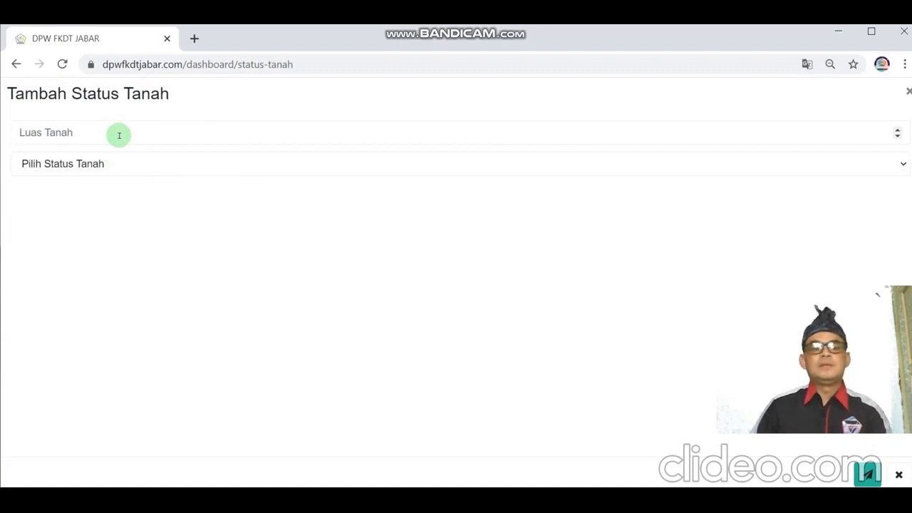
{"action": "type", "text": "120"}
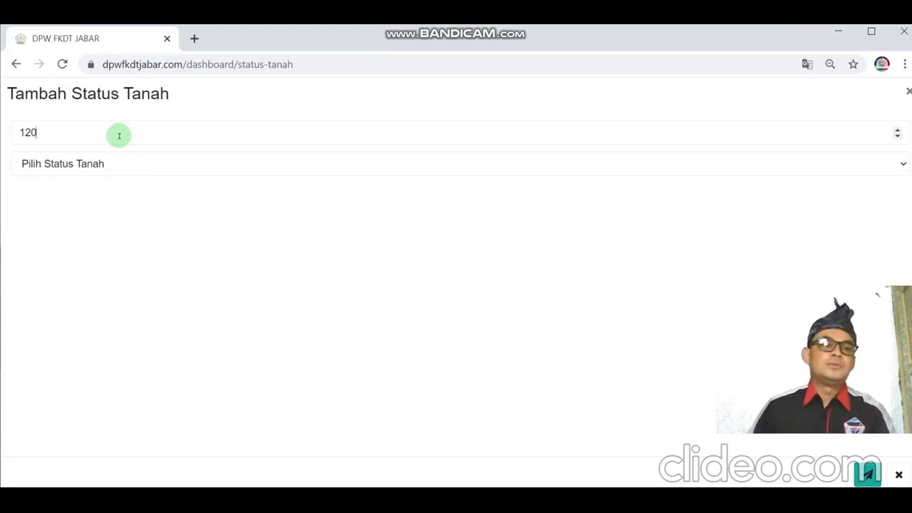
Set the land record's status to Wakaf and save it
{"action": "left_click", "coordinate": [146, 162]}
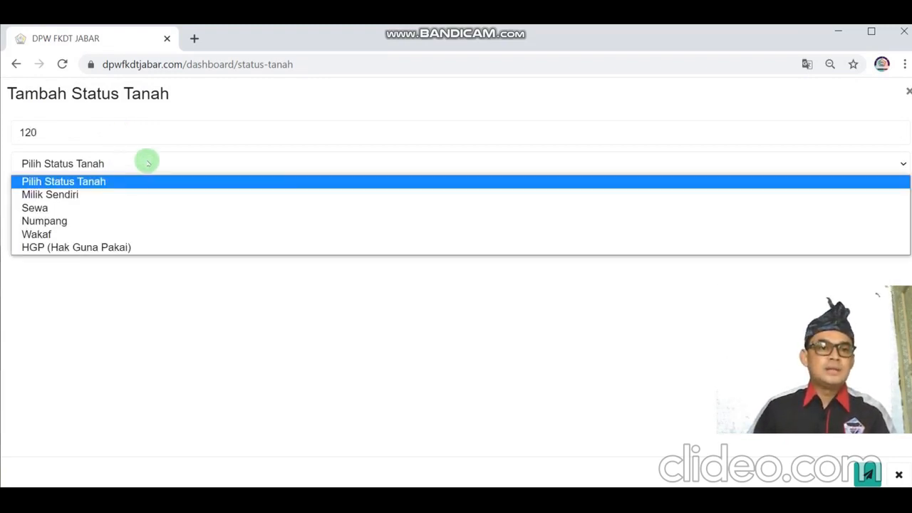
{"action": "left_click", "coordinate": [129, 234]}
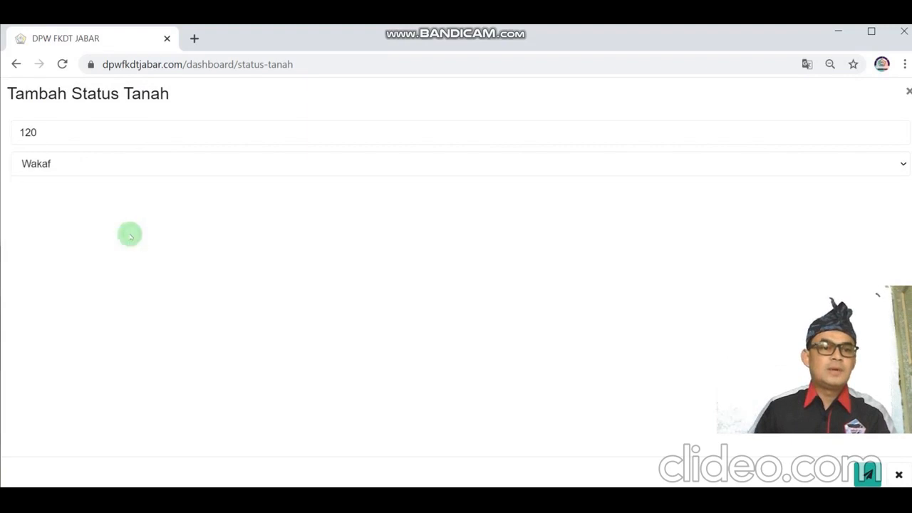
{"action": "left_click", "coordinate": [146, 164]}
{"action": "left_click", "coordinate": [142, 196]}
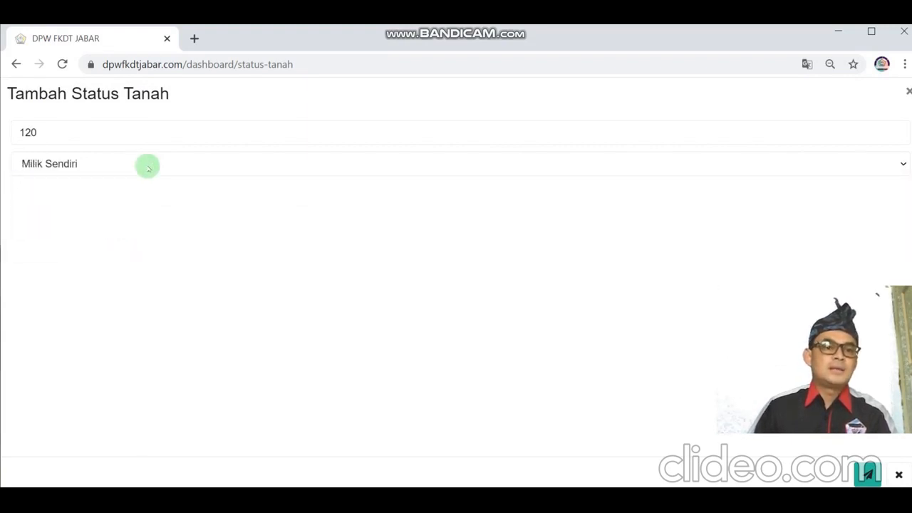
{"action": "left_click", "coordinate": [148, 165]}
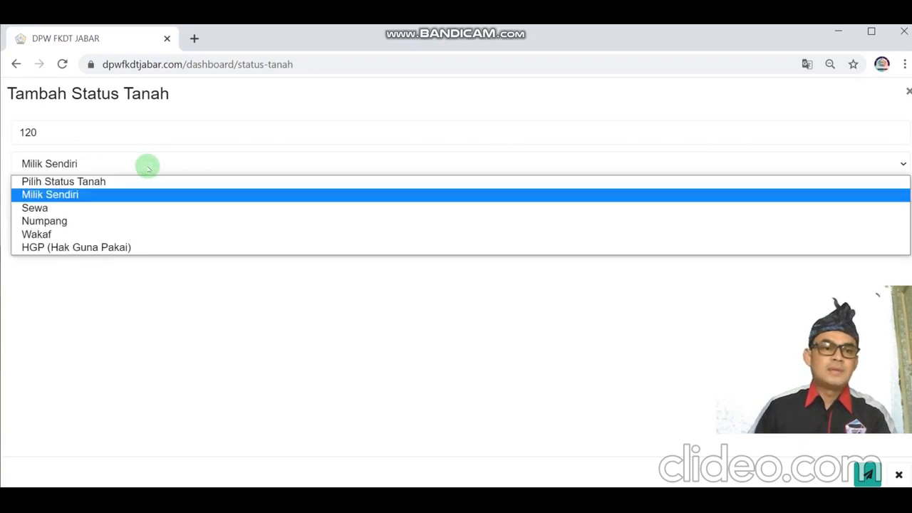
{"action": "left_click", "coordinate": [132, 235]}
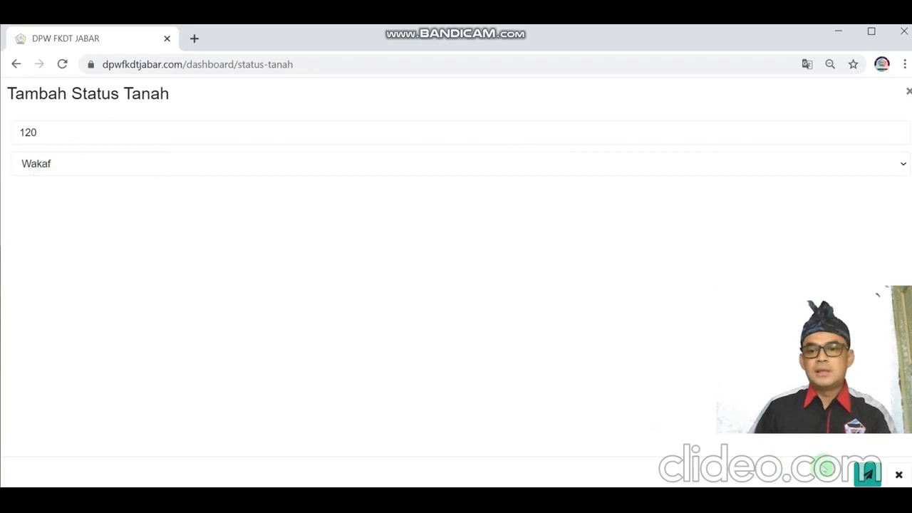
{"action": "left_click", "coordinate": [868, 476]}
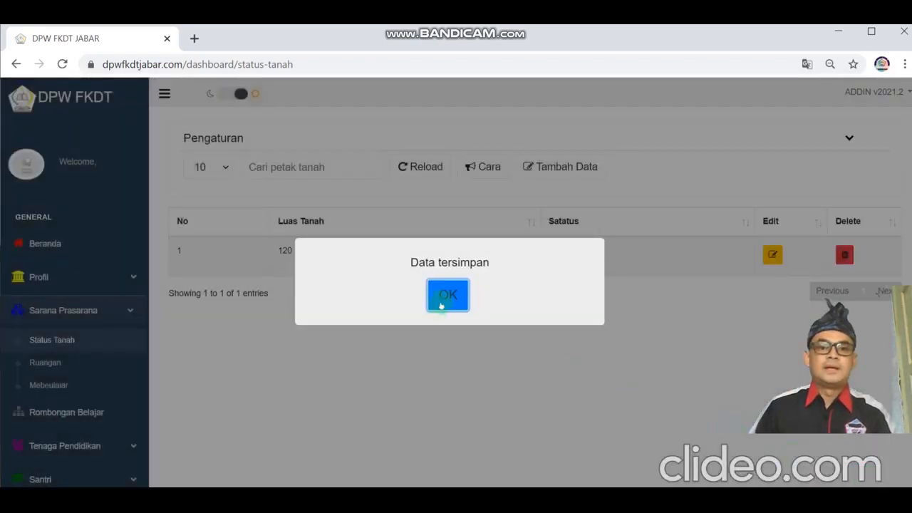
{"action": "left_click", "coordinate": [442, 303]}
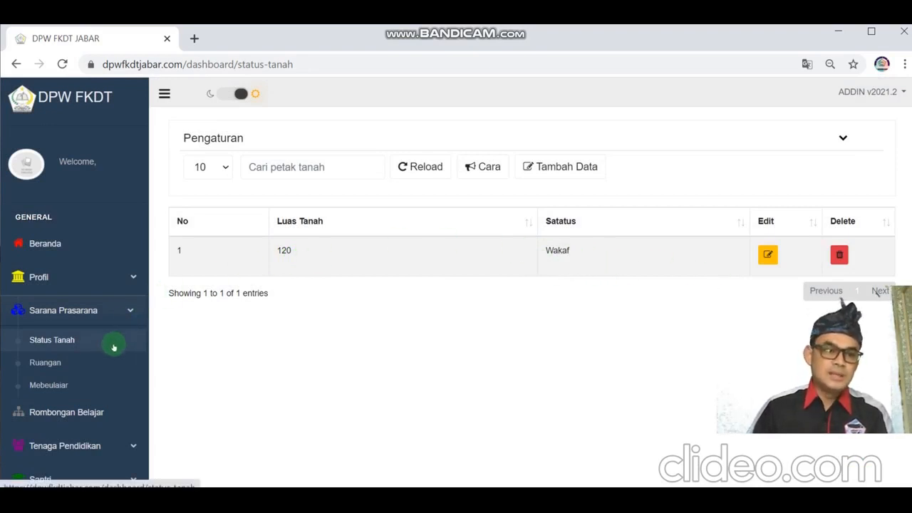
Start a new building record under Ruangan and choose Wakaf (120) as its location
{"action": "left_click", "coordinate": [72, 365]}
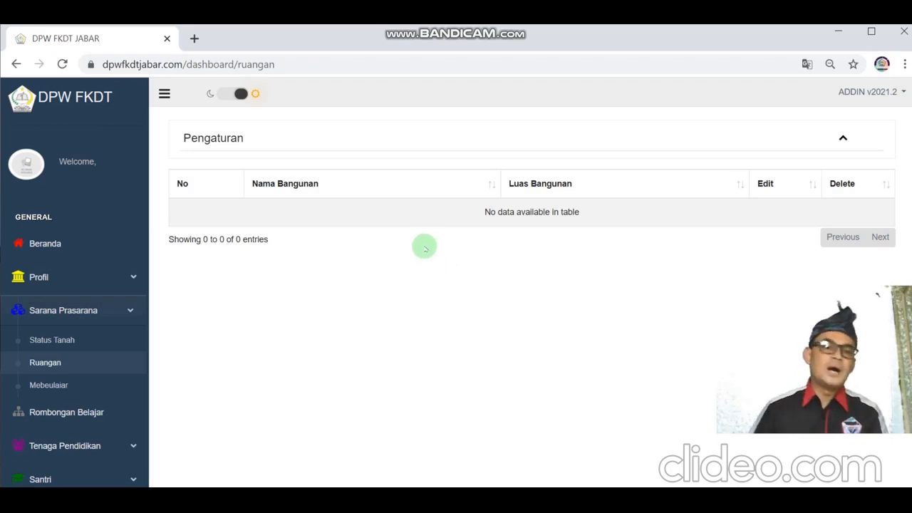
{"action": "left_click", "coordinate": [843, 137]}
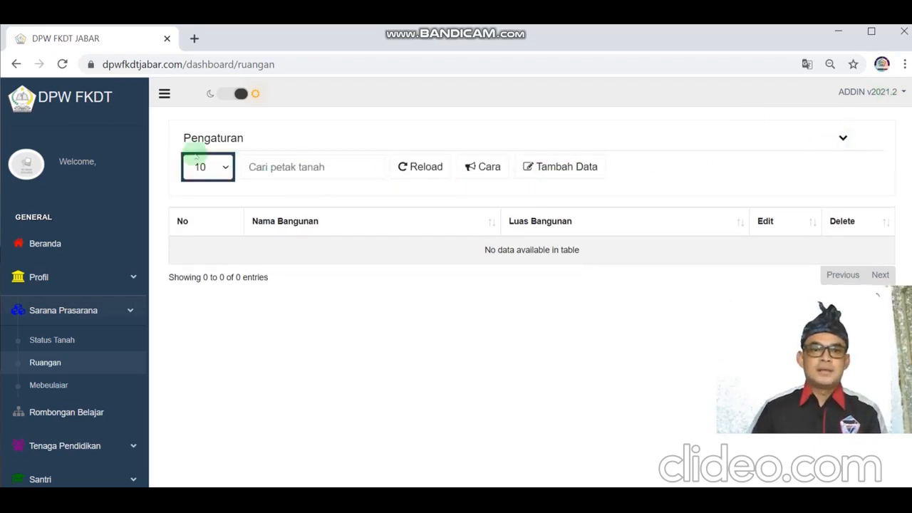
{"action": "left_click", "coordinate": [557, 166]}
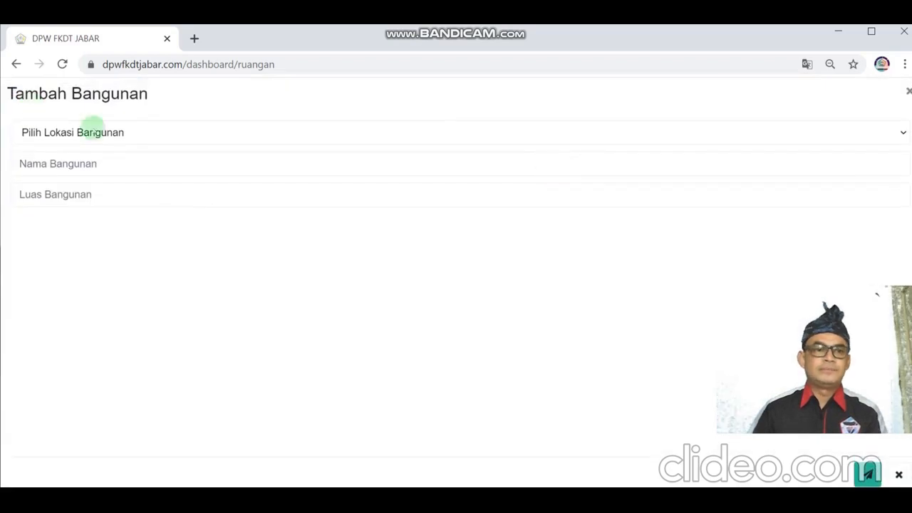
{"action": "left_click", "coordinate": [177, 132]}
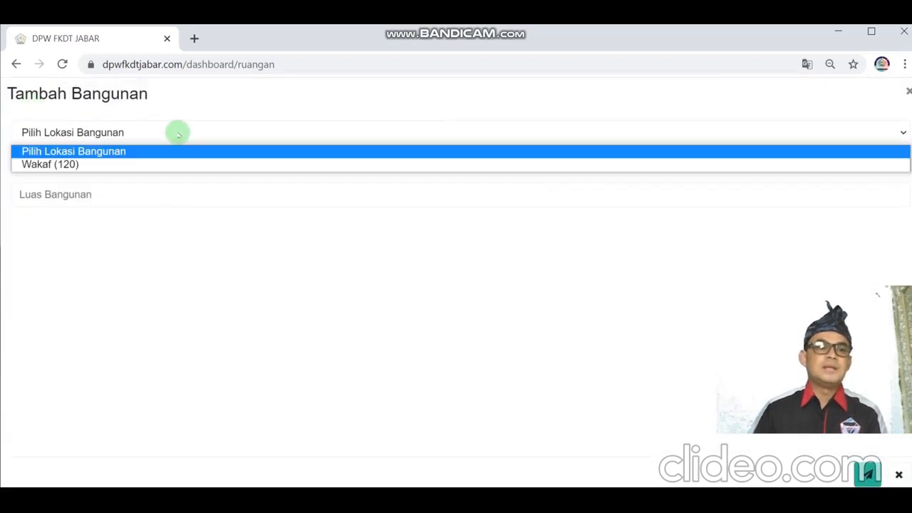
{"action": "left_click", "coordinate": [167, 164]}
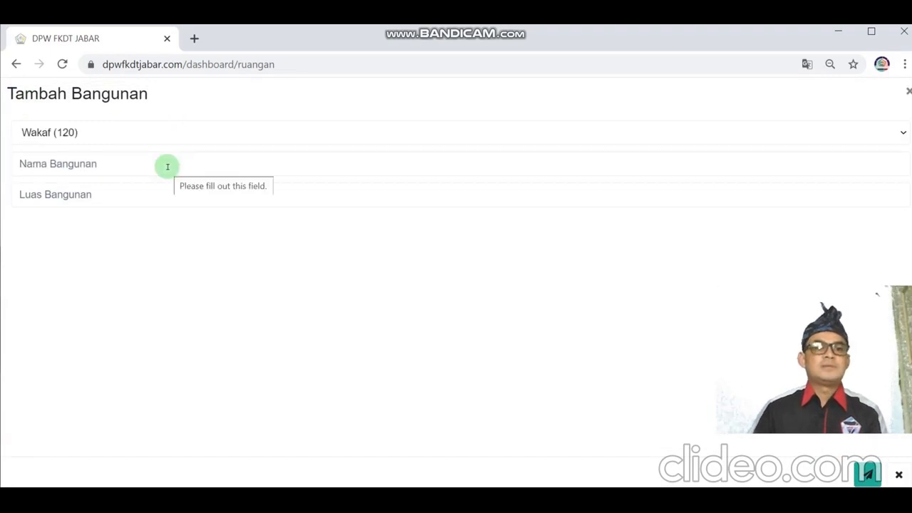
Name the building BANGUNAN 1, set its area to 60 and save the record
{"action": "left_click", "coordinate": [166, 166]}
{"action": "left_click", "coordinate": [74, 194]}
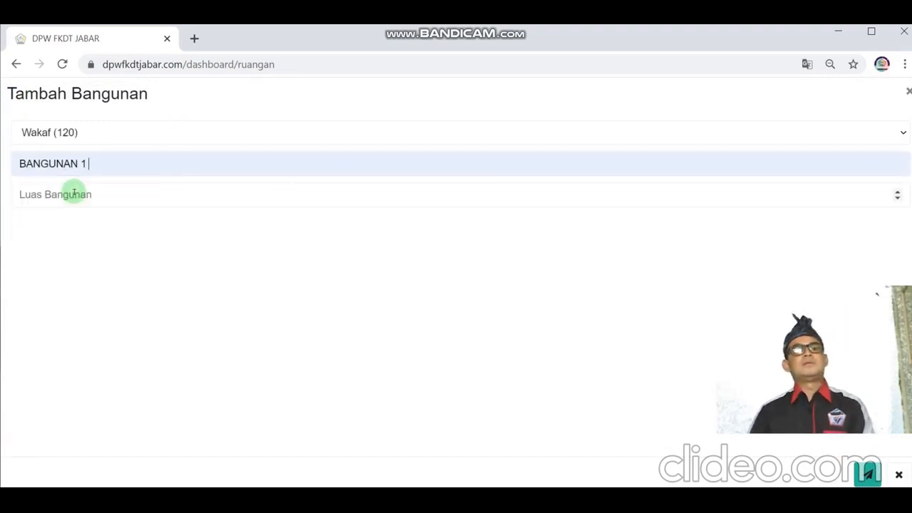
{"action": "left_click", "coordinate": [167, 193]}
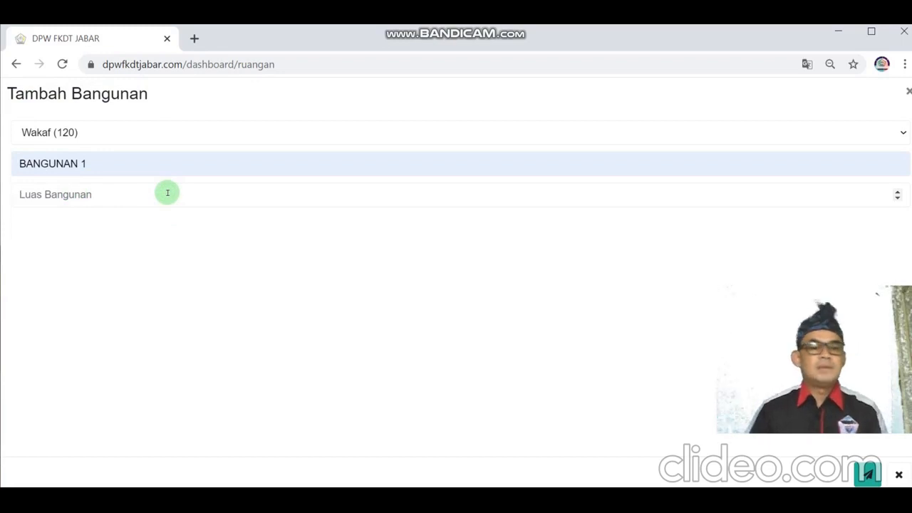
{"action": "type", "text": "60"}
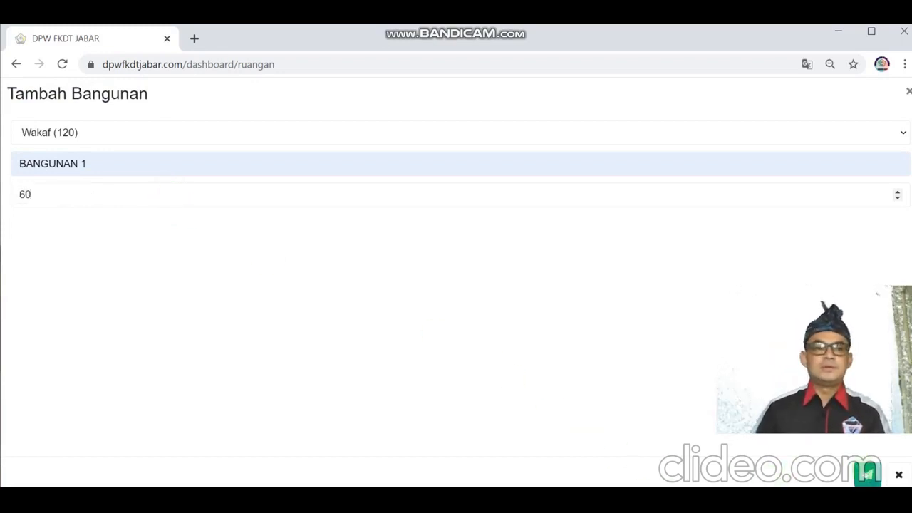
{"action": "left_click", "coordinate": [868, 475]}
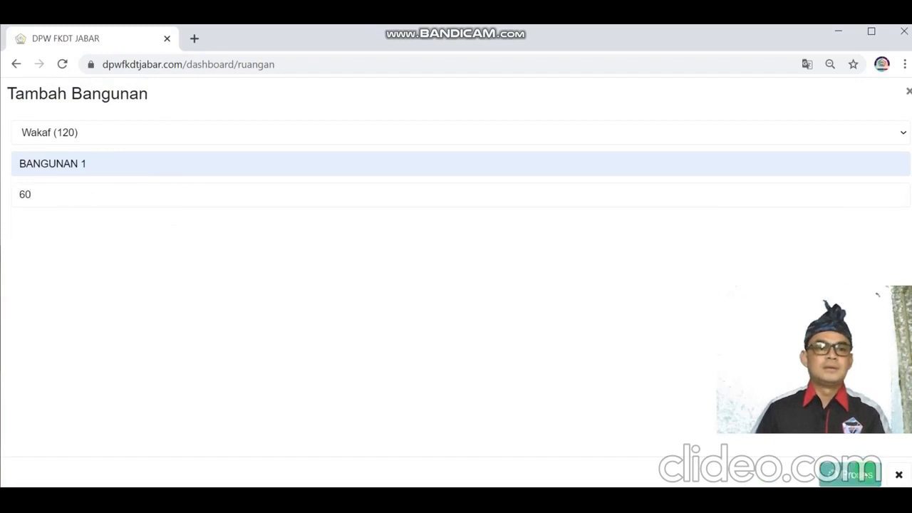
{"action": "left_click", "coordinate": [449, 298]}
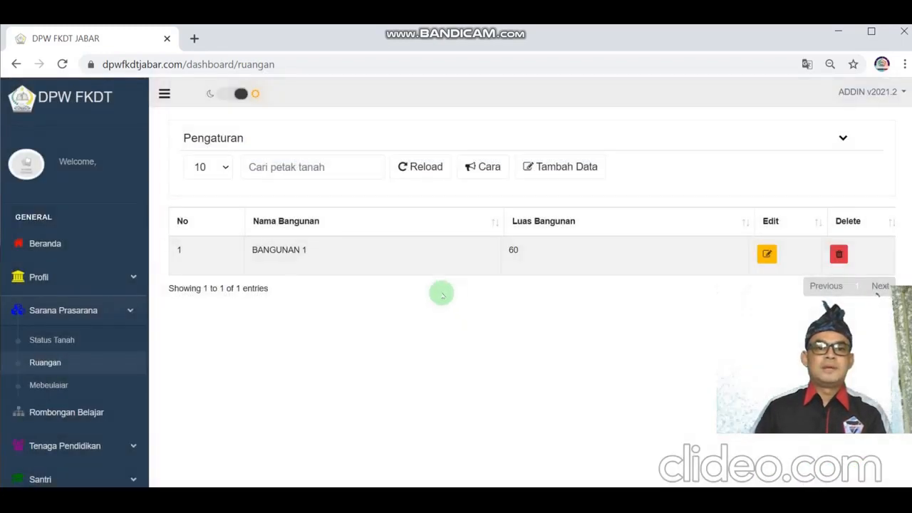
Add a second building named BANGUNAN 2 at the Wakaf (120) location with an area of 60 and save it
{"action": "left_click", "coordinate": [567, 173]}
{"action": "left_click", "coordinate": [134, 133]}
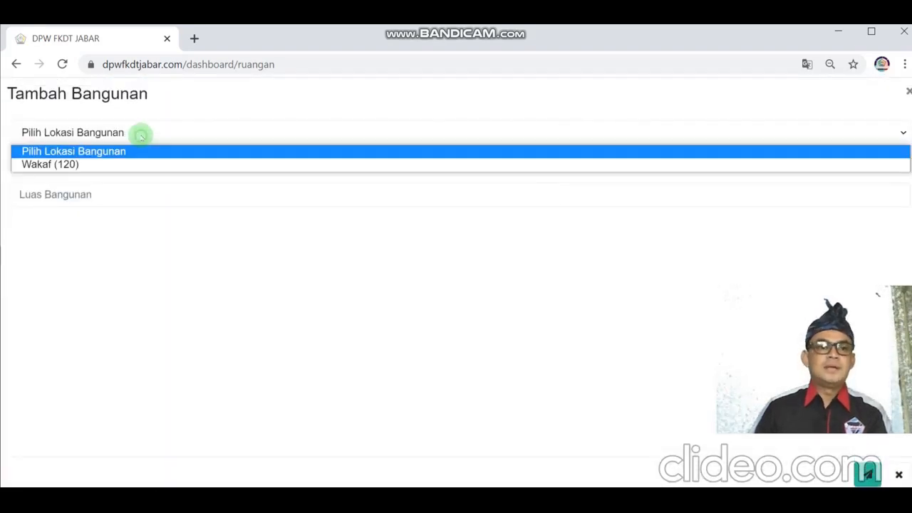
{"action": "left_click", "coordinate": [125, 163]}
{"action": "left_click", "coordinate": [124, 163]}
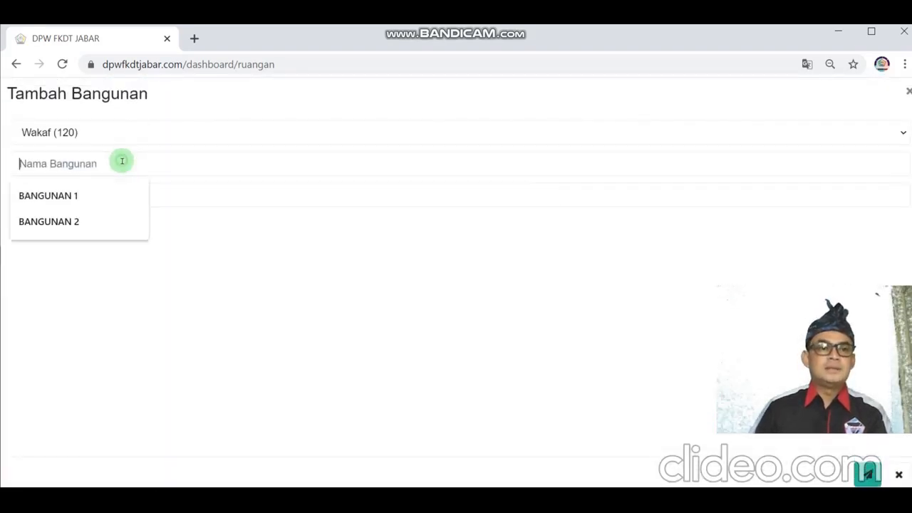
{"action": "left_click", "coordinate": [114, 218]}
{"action": "left_click", "coordinate": [119, 195]}
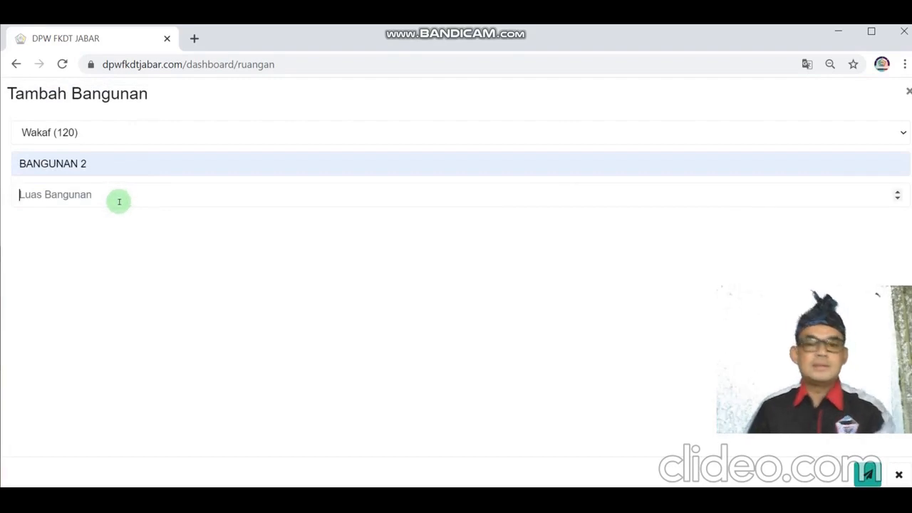
{"action": "type", "text": "60"}
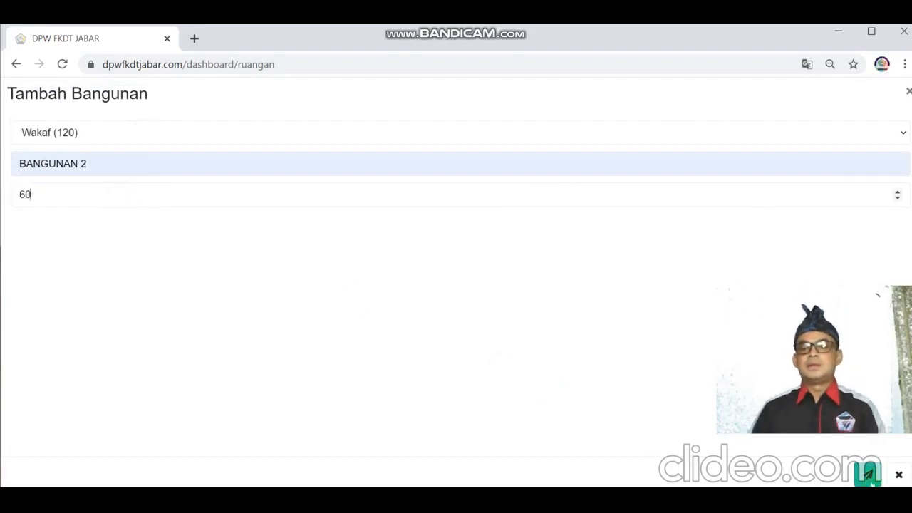
{"action": "left_click", "coordinate": [815, 467]}
{"action": "left_click", "coordinate": [448, 292]}
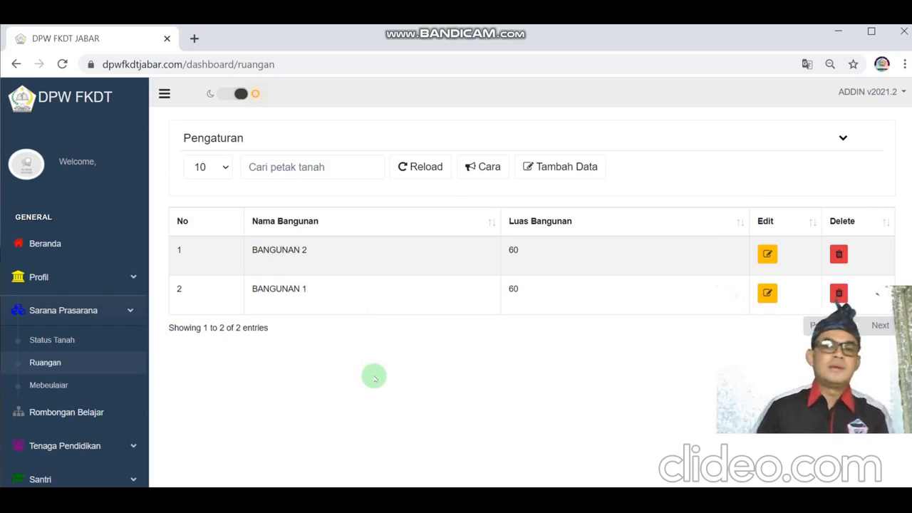
Start a new furniture (Mebeulair) record and choose BANGUNAN 1 as its location
{"action": "left_click", "coordinate": [102, 384]}
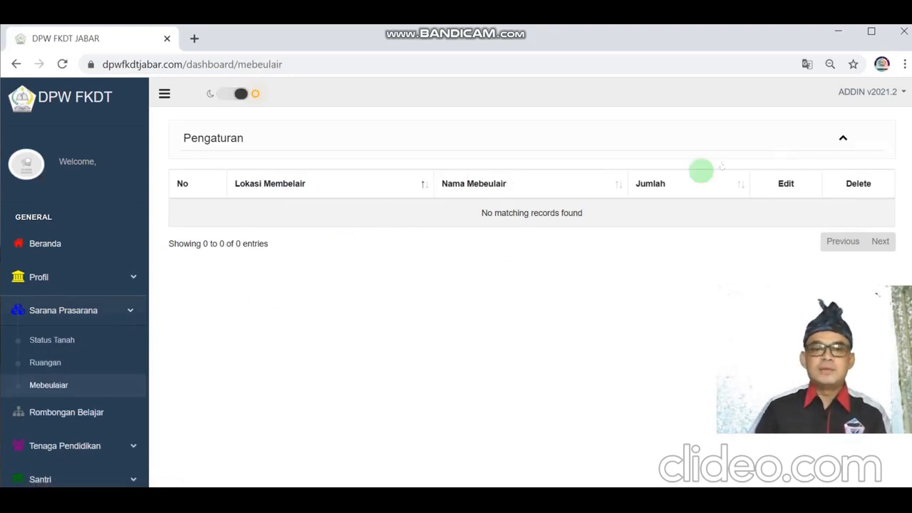
{"action": "left_click", "coordinate": [842, 137]}
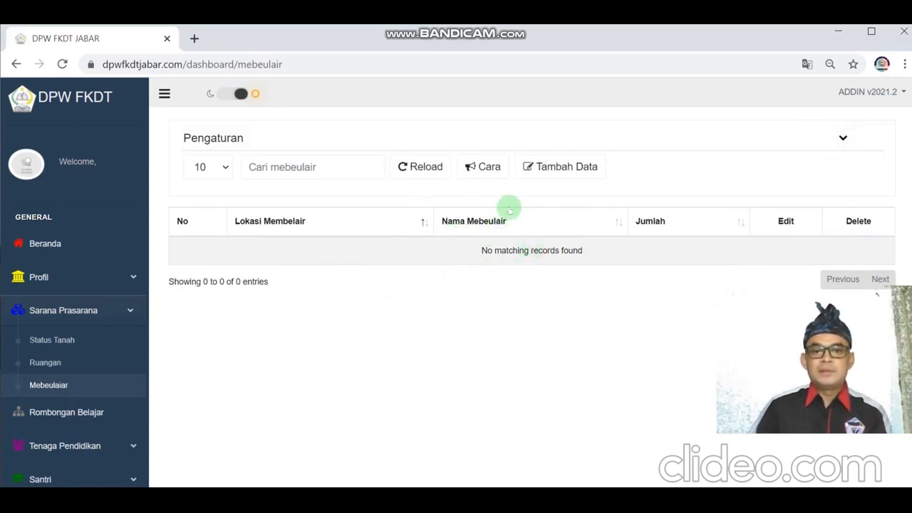
{"action": "left_click", "coordinate": [558, 167]}
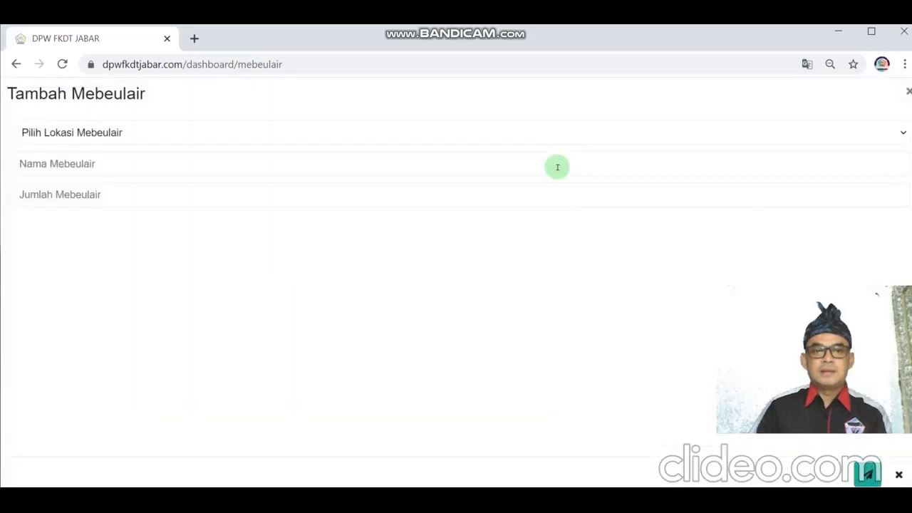
{"action": "left_click", "coordinate": [242, 133]}
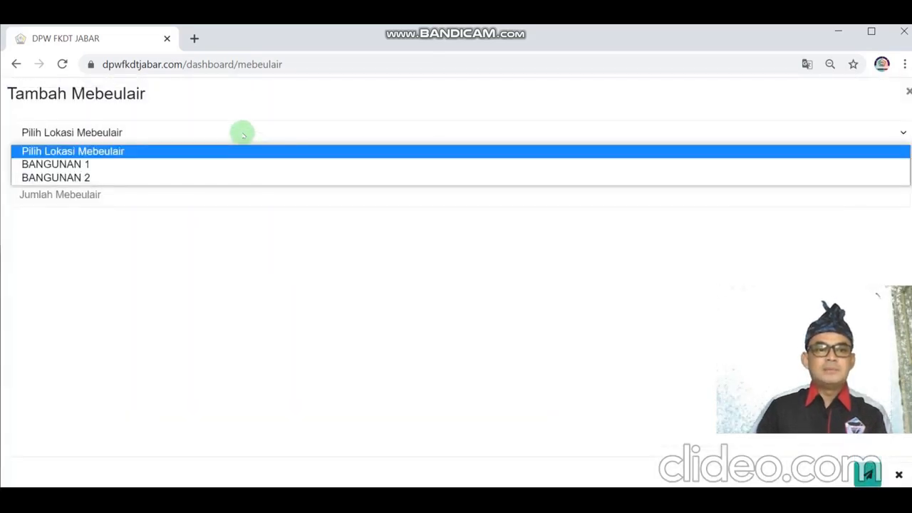
{"action": "left_click", "coordinate": [126, 165]}
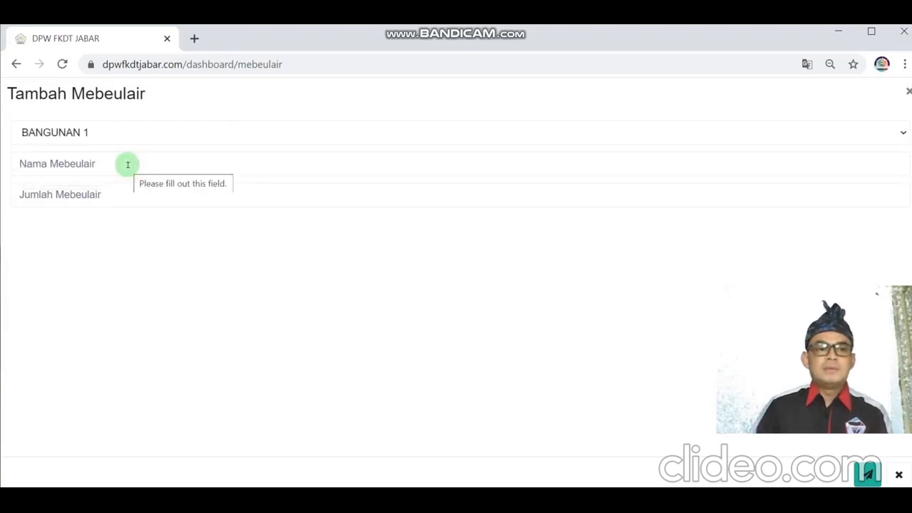
Name the BANGUNAN 1 furniture item PAPAN TULIS, set its quantity to 1 and save the record
{"action": "left_click", "coordinate": [128, 164]}
{"action": "left_click", "coordinate": [98, 196]}
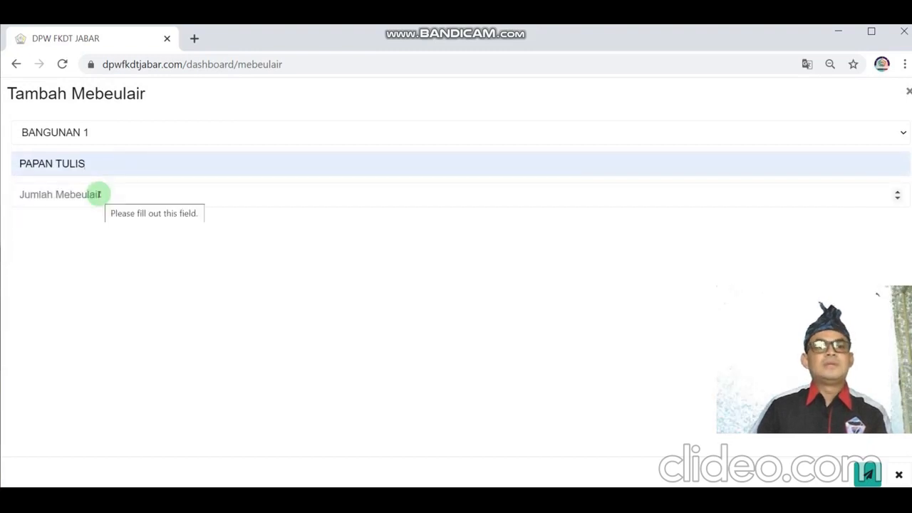
{"action": "left_click", "coordinate": [99, 195]}
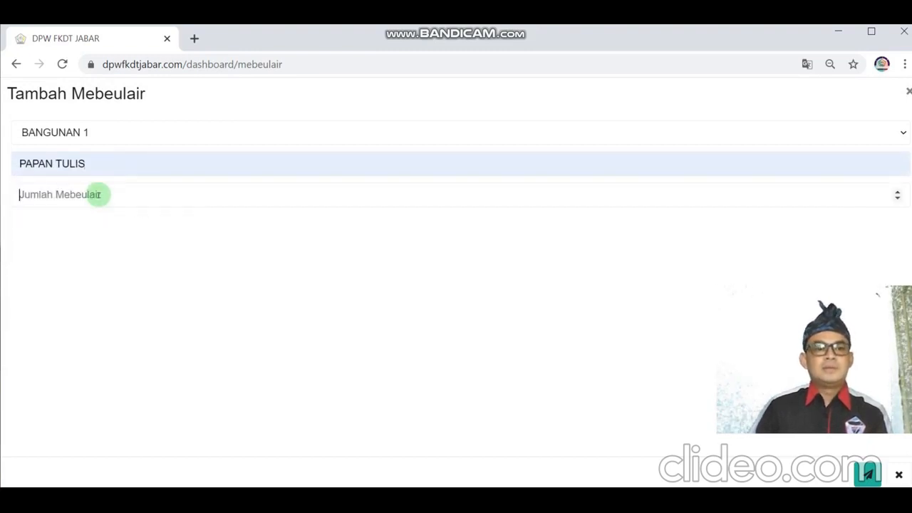
{"action": "type", "text": "1"}
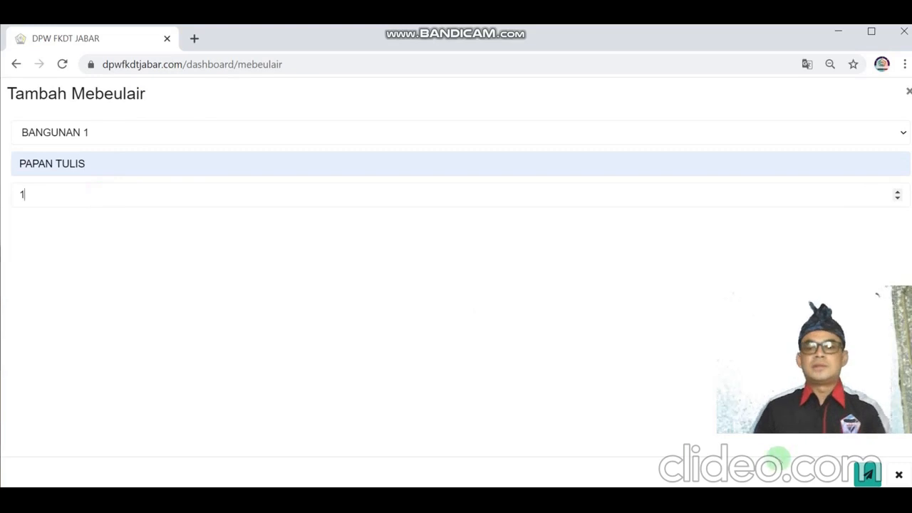
{"action": "left_click", "coordinate": [868, 474]}
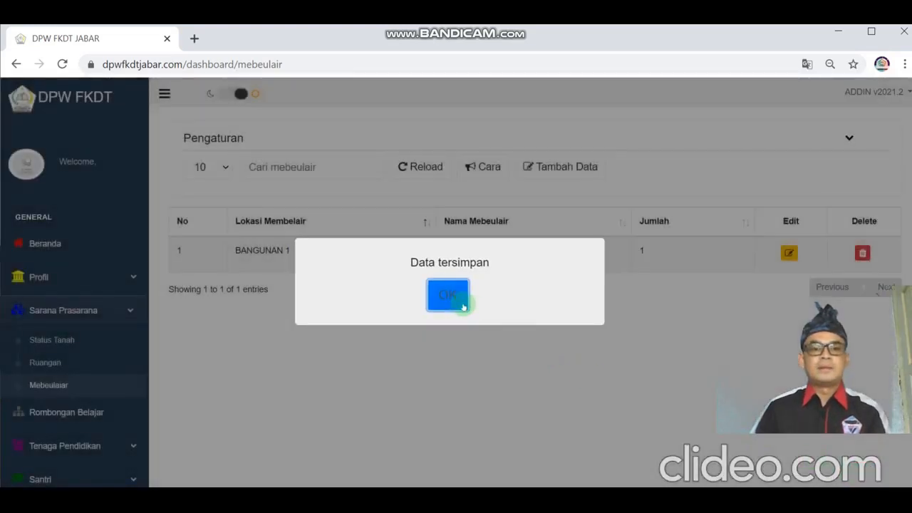
{"action": "left_click", "coordinate": [431, 300]}
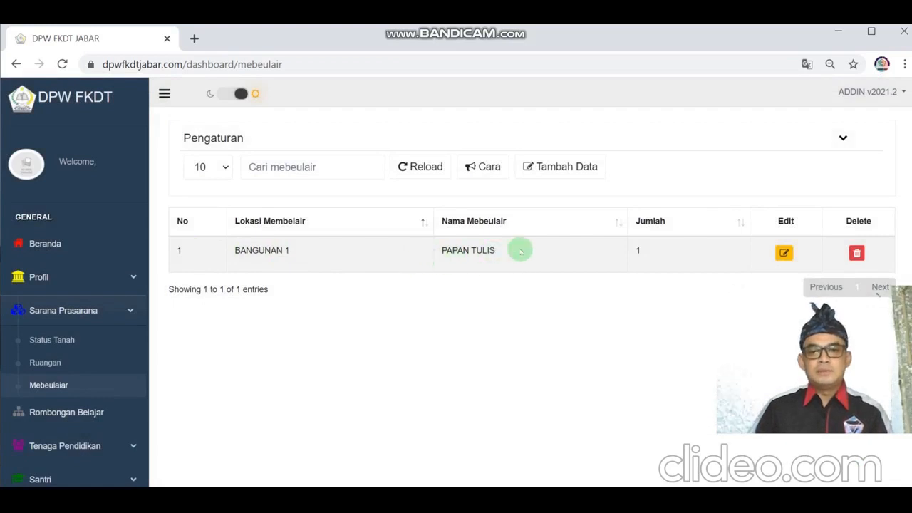
Add a furniture record for MEJA GURU in BANGUNAN 1 with a quantity of 1 and save it
{"action": "left_click", "coordinate": [564, 169]}
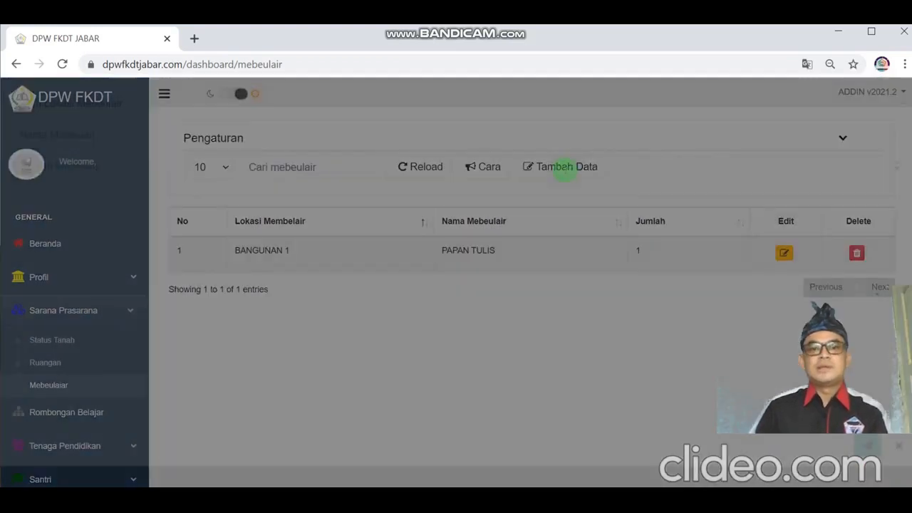
{"action": "left_click", "coordinate": [154, 134]}
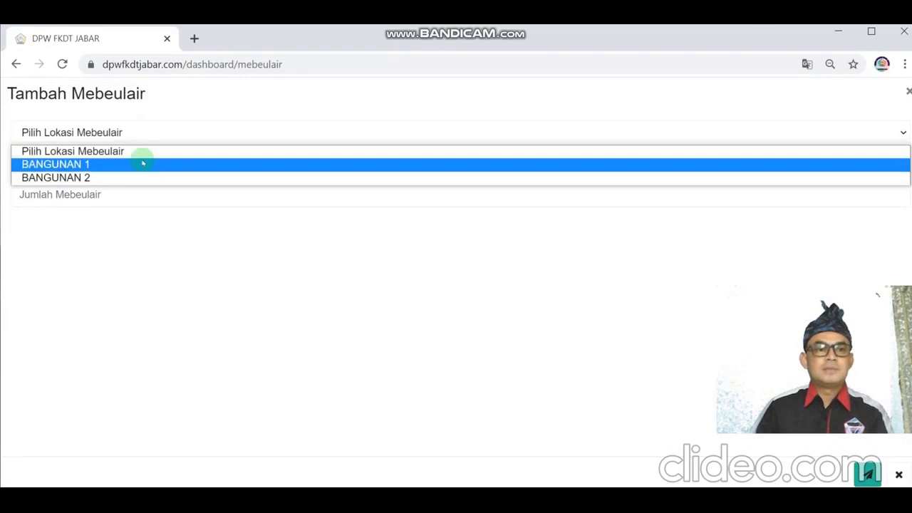
{"action": "left_click", "coordinate": [143, 161]}
{"action": "left_click", "coordinate": [142, 161]}
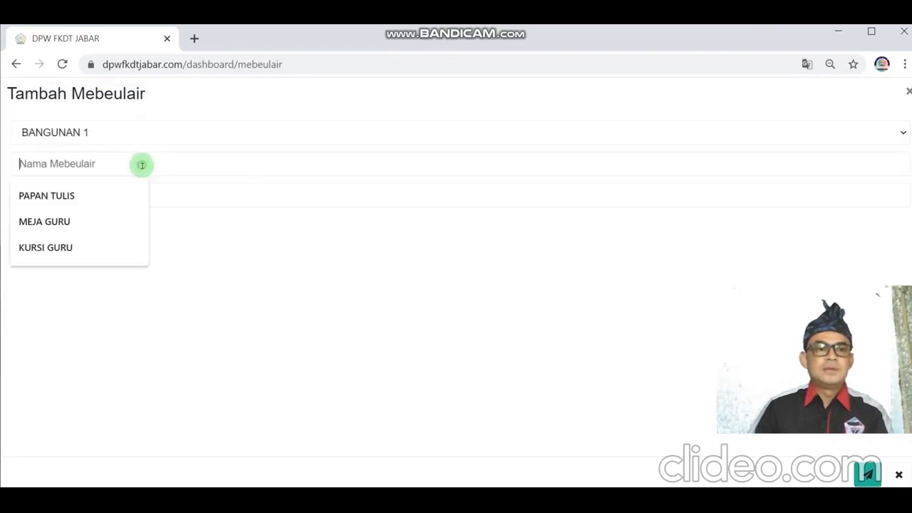
{"action": "left_click", "coordinate": [106, 219]}
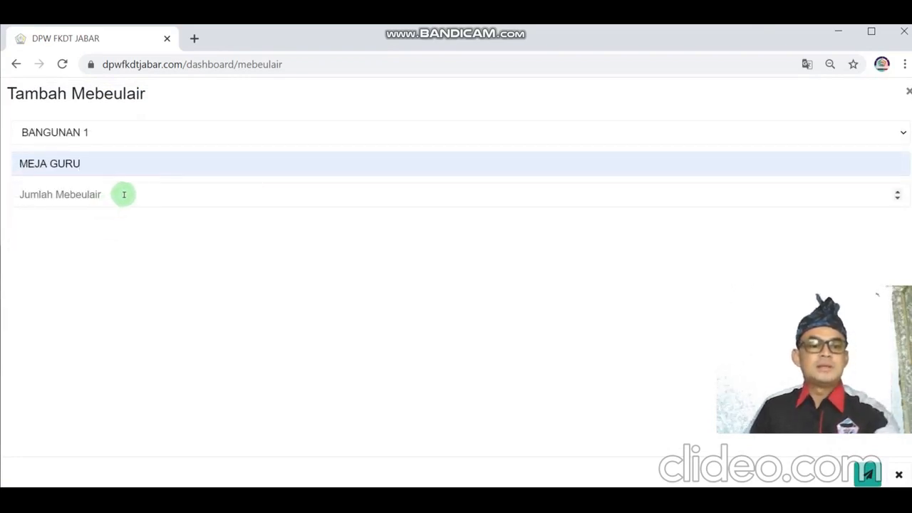
{"action": "left_click", "coordinate": [124, 194]}
{"action": "type", "text": "1"}
{"action": "left_click", "coordinate": [868, 475]}
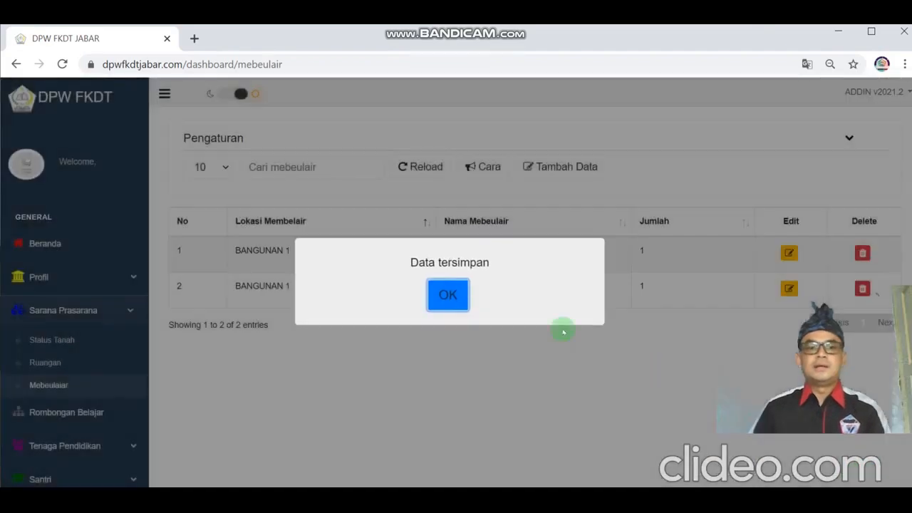
{"action": "left_click", "coordinate": [447, 295]}
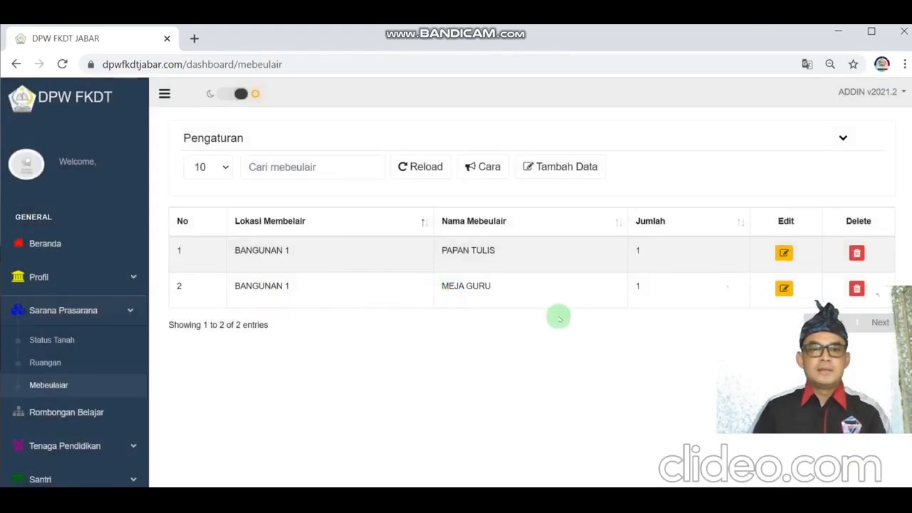
Add a furniture record for KURSI GURU in BANGUNAN 1 with a quantity of 1 and save it
{"action": "left_click", "coordinate": [570, 171]}
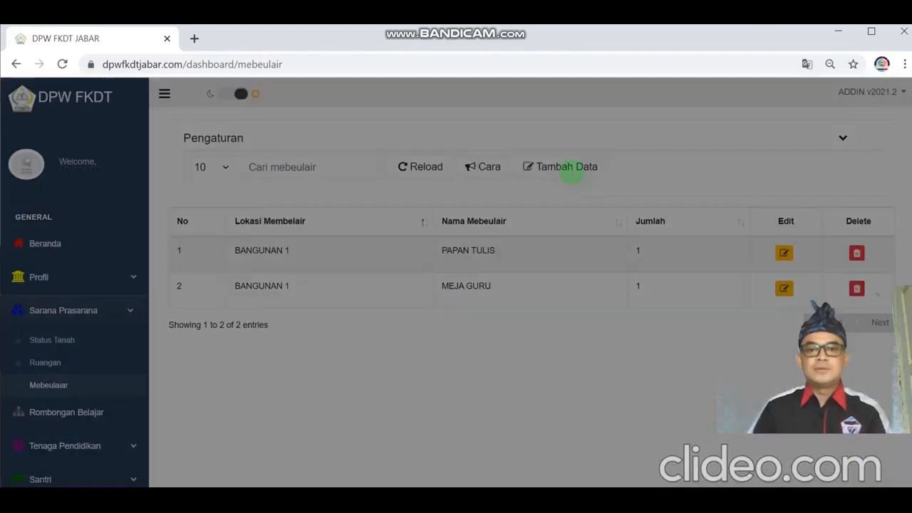
{"action": "left_click", "coordinate": [153, 132]}
{"action": "left_click", "coordinate": [146, 163]}
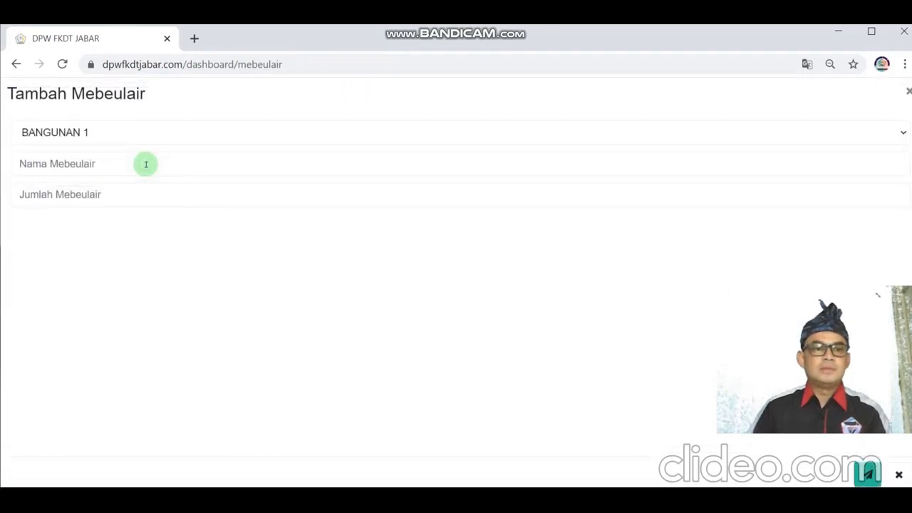
{"action": "left_click", "coordinate": [107, 246]}
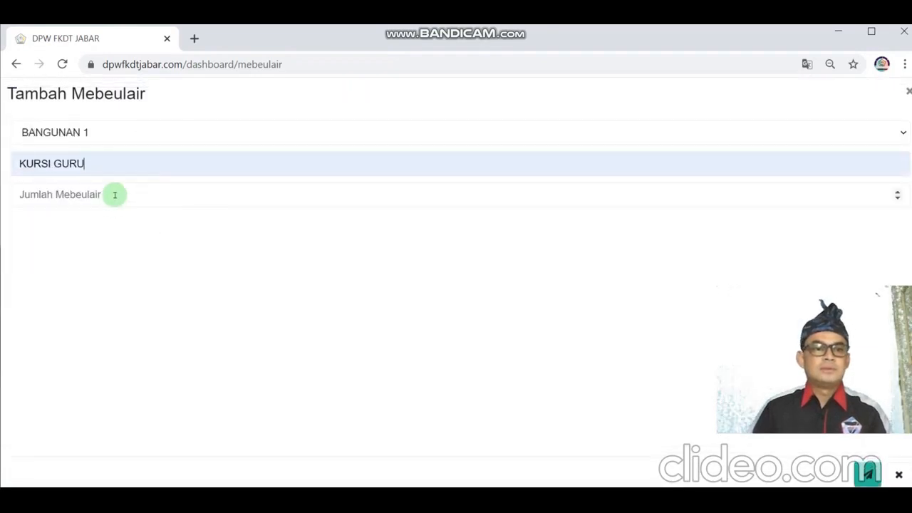
{"action": "type", "text": "1"}
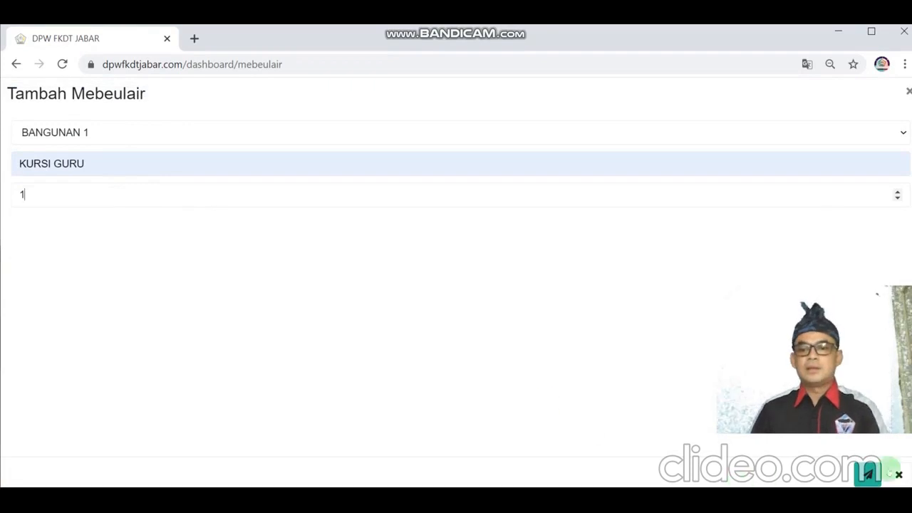
{"action": "key", "text": "Return"}
{"action": "left_click", "coordinate": [448, 295]}
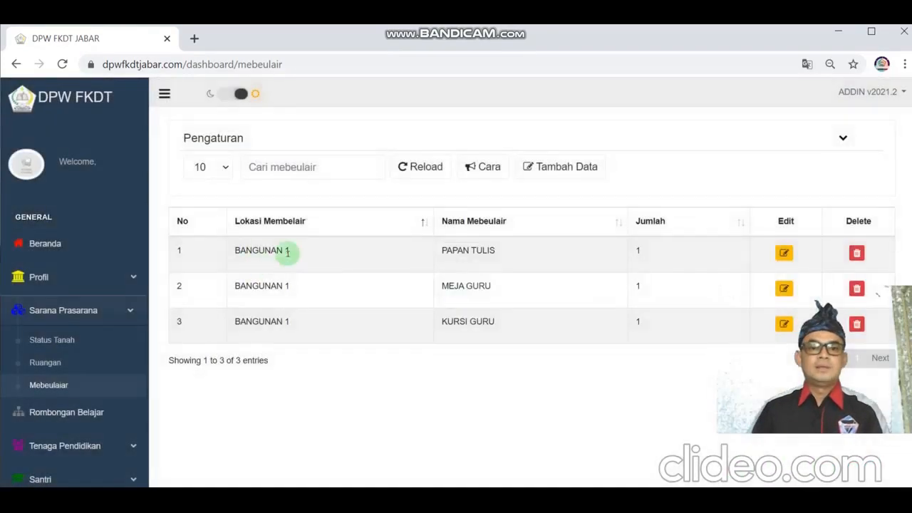
Add a furniture record for PAPAN TULIS in BANGUNAN 2 with a quantity of 1 and save it
{"action": "left_click", "coordinate": [552, 166]}
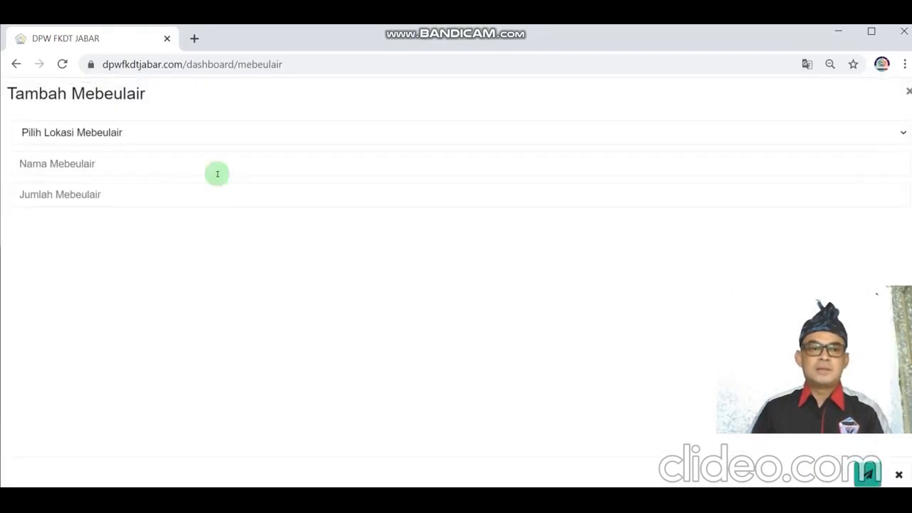
{"action": "left_click", "coordinate": [122, 133]}
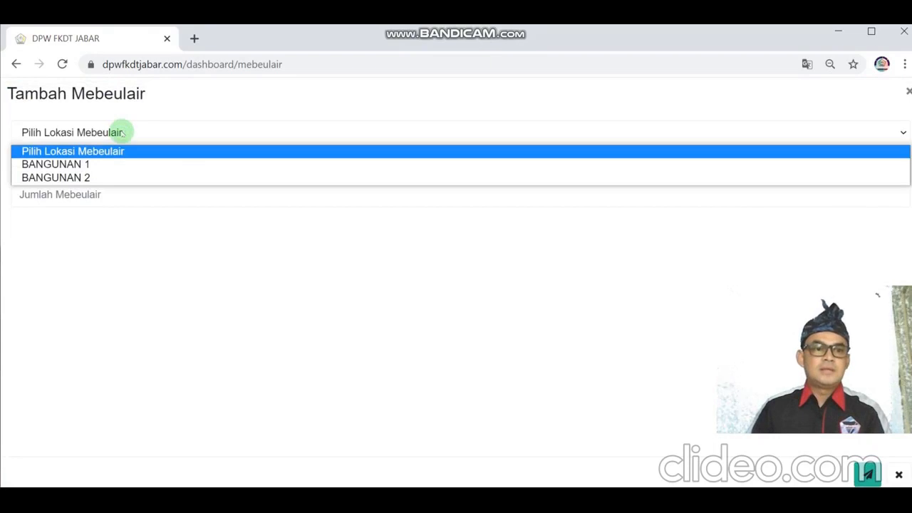
{"action": "left_click", "coordinate": [100, 179]}
{"action": "left_click", "coordinate": [99, 163]}
{"action": "left_click", "coordinate": [98, 204]}
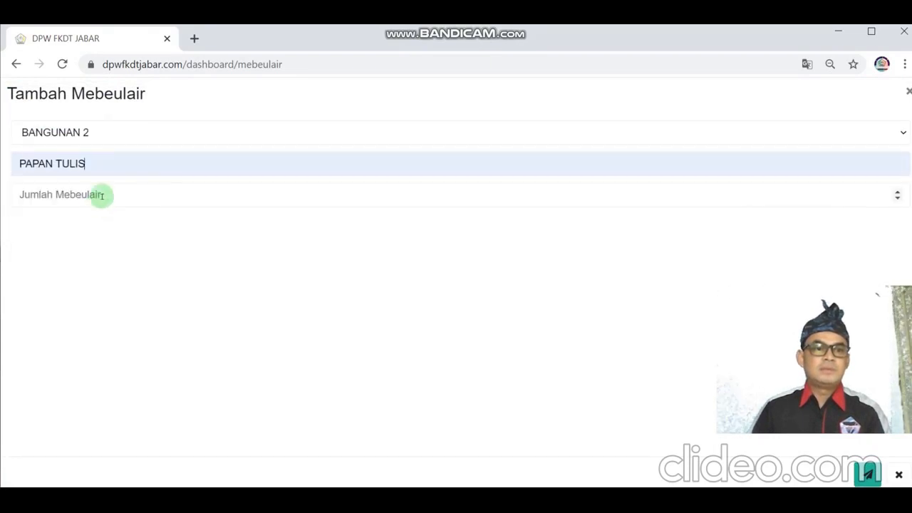
{"action": "left_click", "coordinate": [103, 195]}
{"action": "type", "text": "1"}
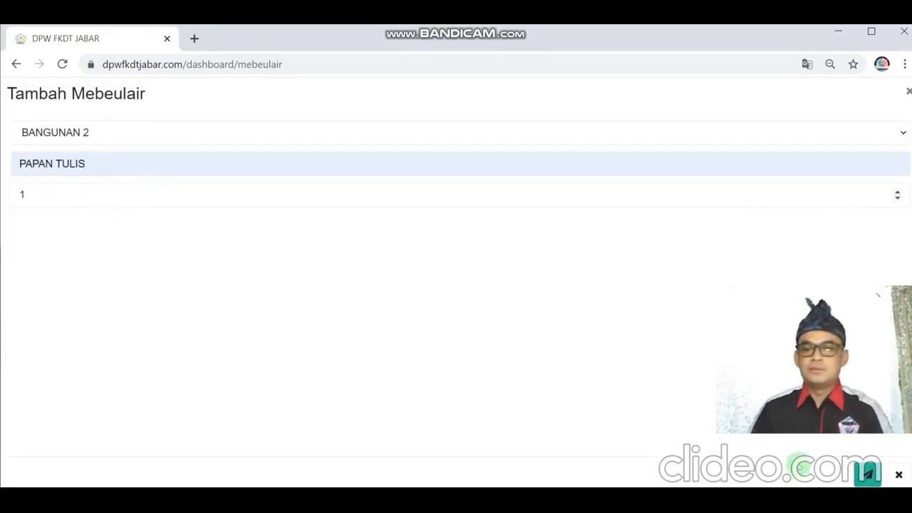
{"action": "left_click", "coordinate": [868, 472]}
{"action": "left_click", "coordinate": [448, 295]}
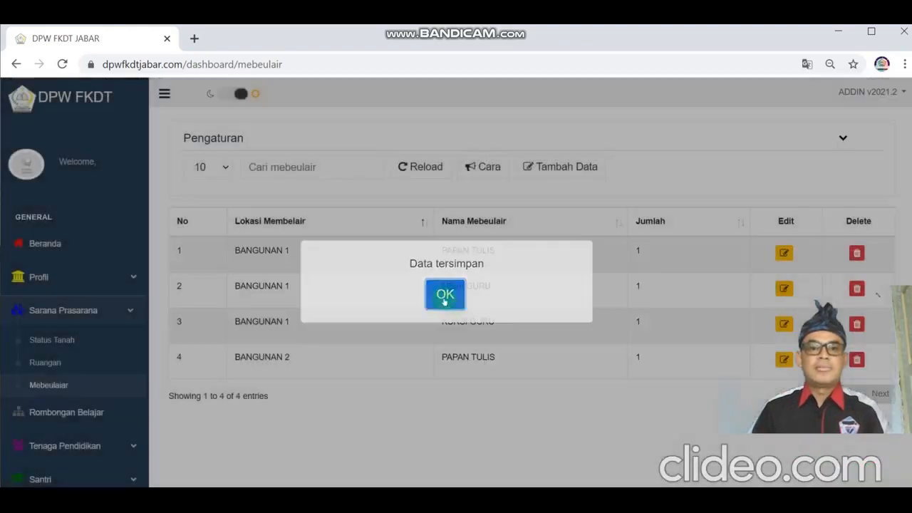
Add a furniture record for MEJA GURU in BANGUNAN 2 with a quantity of 1 and save it
{"action": "left_click", "coordinate": [552, 171]}
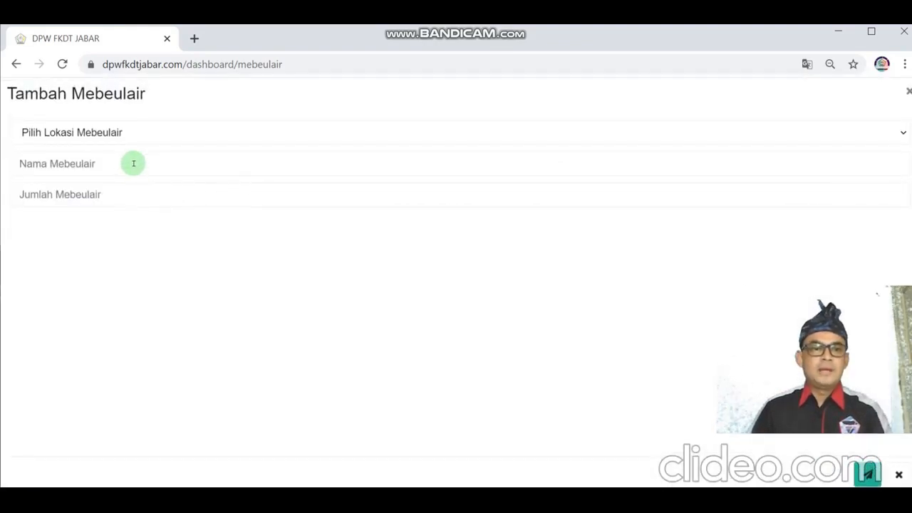
{"action": "left_click", "coordinate": [139, 132]}
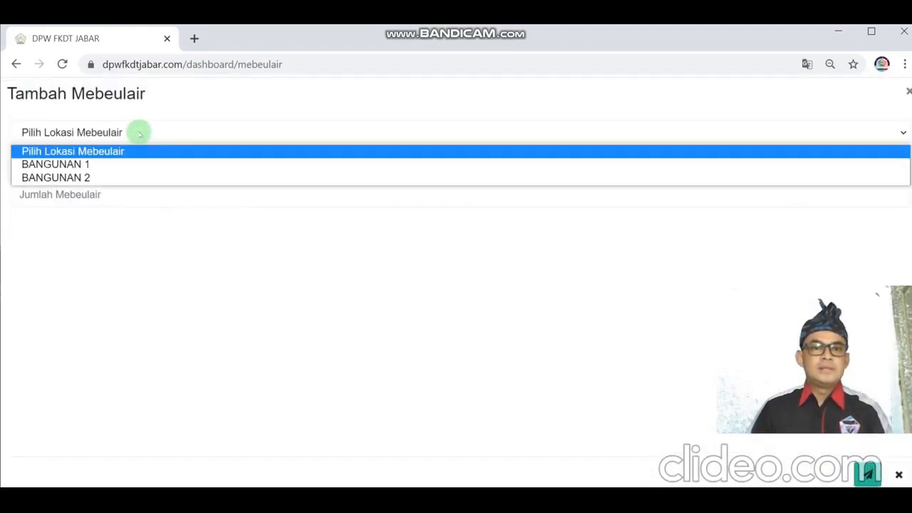
{"action": "left_click", "coordinate": [137, 173]}
{"action": "left_click", "coordinate": [135, 171]}
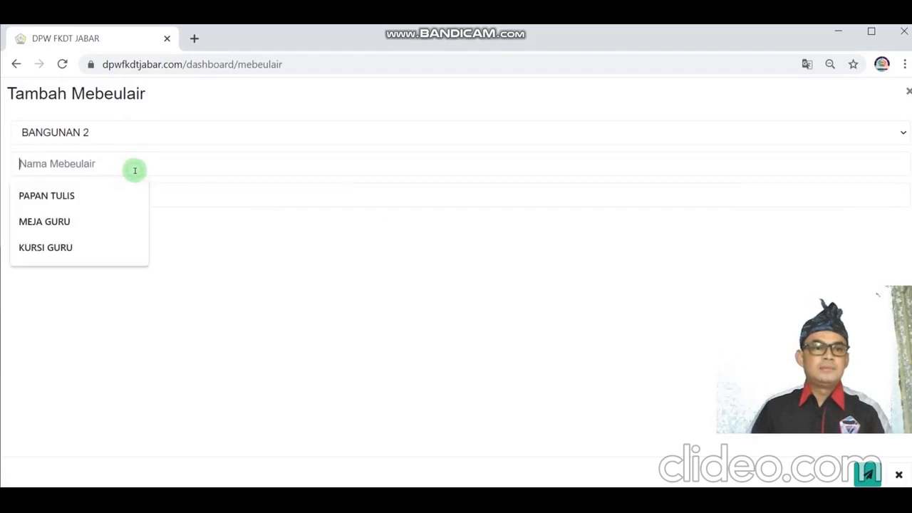
{"action": "left_click", "coordinate": [100, 222]}
{"action": "left_click", "coordinate": [102, 194]}
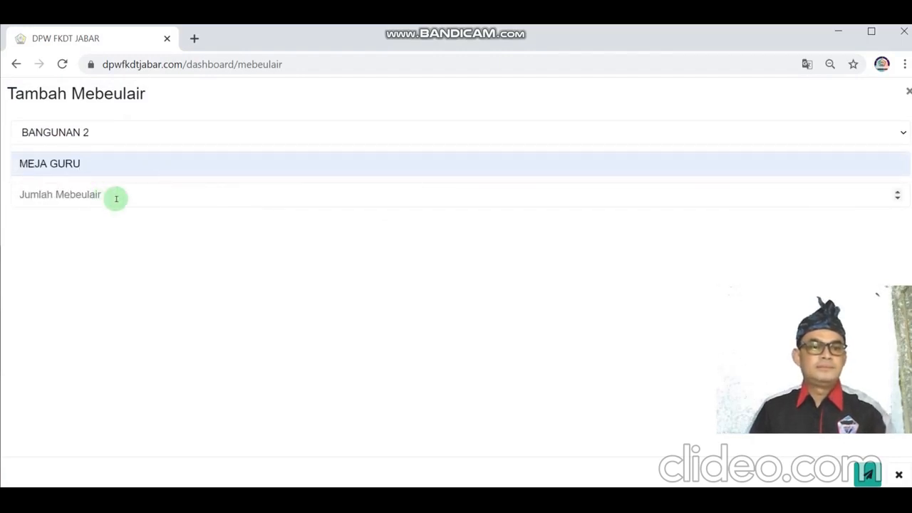
{"action": "type", "text": "1"}
{"action": "left_click", "coordinate": [833, 467]}
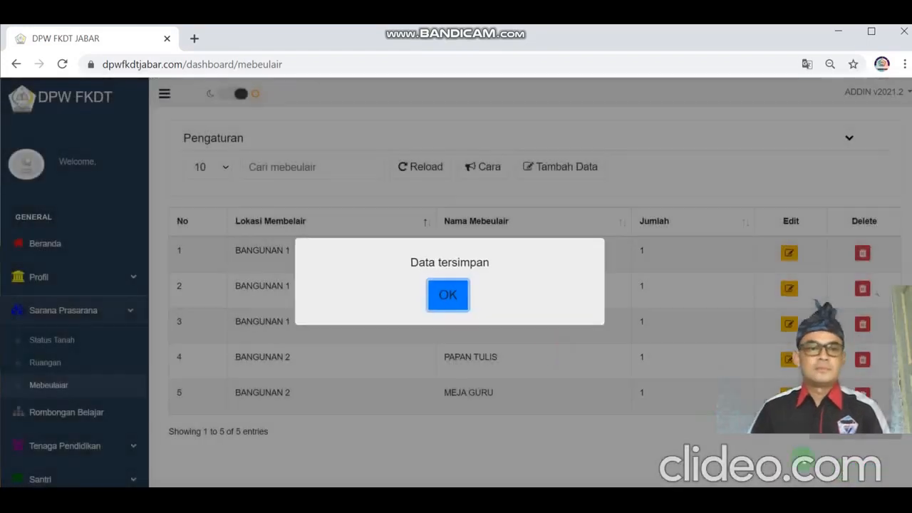
{"action": "left_click", "coordinate": [449, 308]}
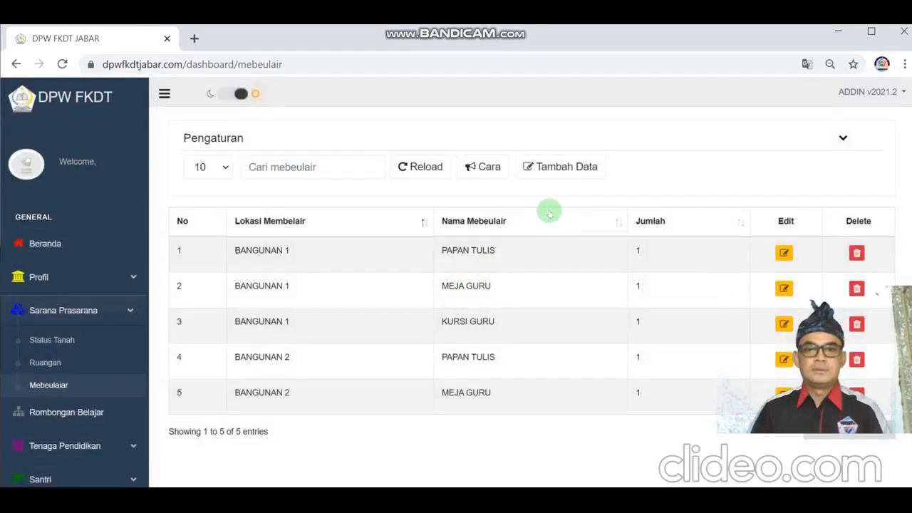
Add a furniture record for KURSI GURU in BANGUNAN 2 with a quantity of 1 and save it
{"action": "left_click", "coordinate": [551, 168]}
{"action": "left_click", "coordinate": [96, 140]}
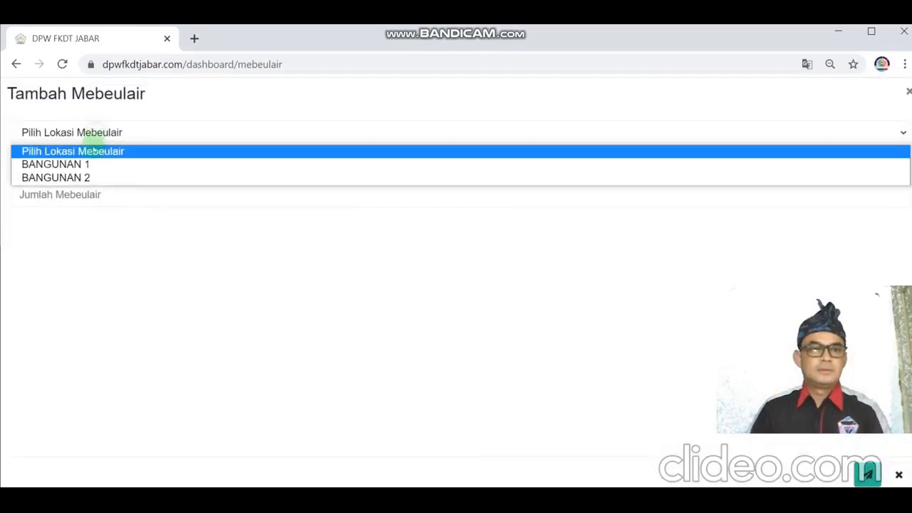
{"action": "left_click", "coordinate": [88, 178]}
{"action": "left_click", "coordinate": [94, 169]}
{"action": "left_click", "coordinate": [87, 246]}
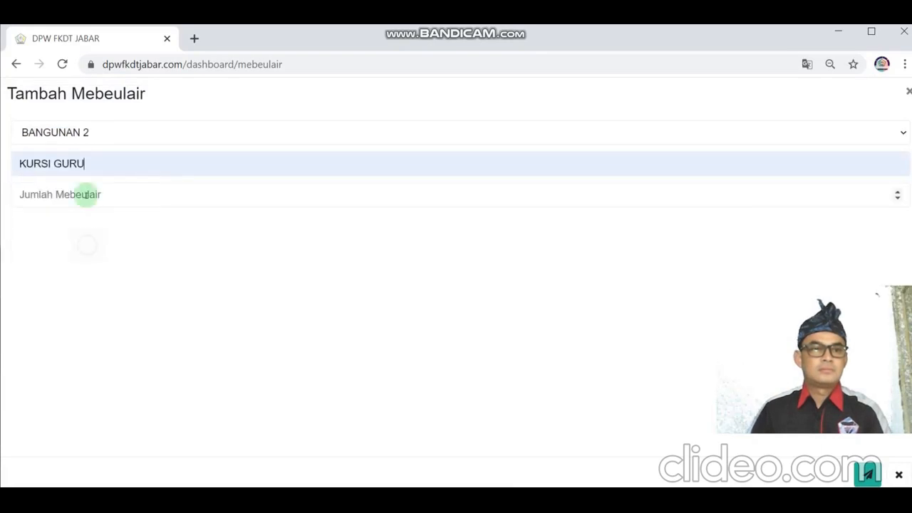
{"action": "type", "text": "1"}
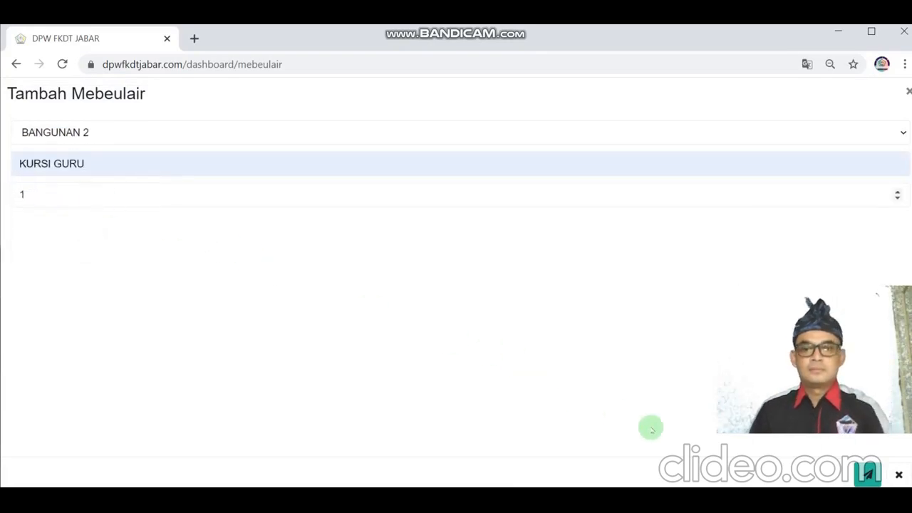
{"action": "key", "text": "Return"}
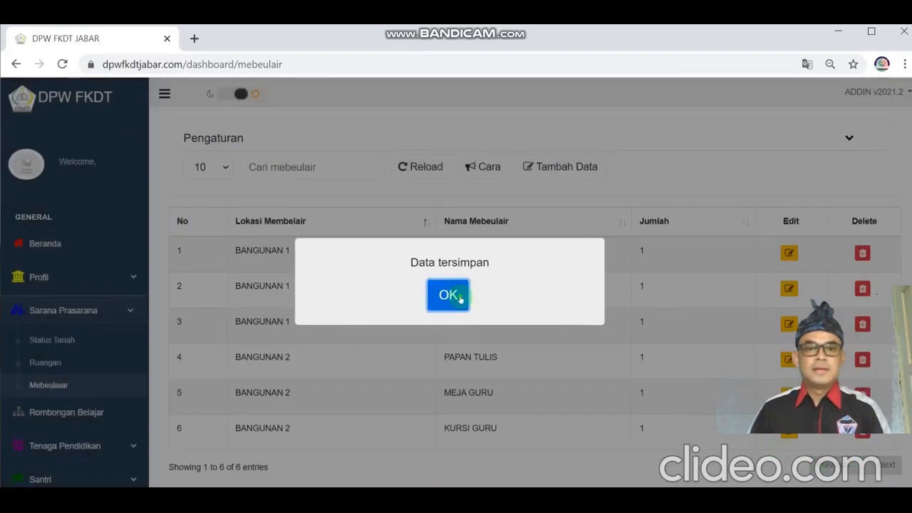
{"action": "left_click", "coordinate": [459, 299]}
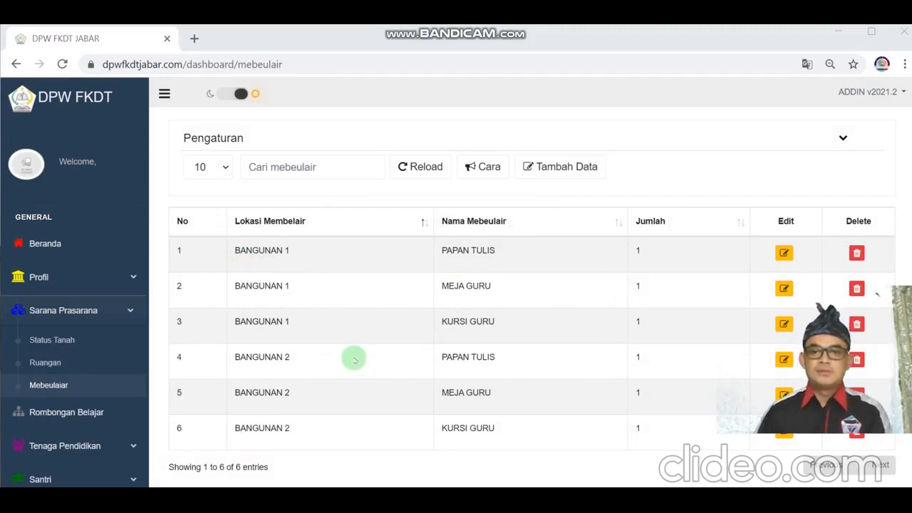
{"action": "scroll", "coordinate": [375, 362], "scroll_direction": "down", "scroll_amount": 2}
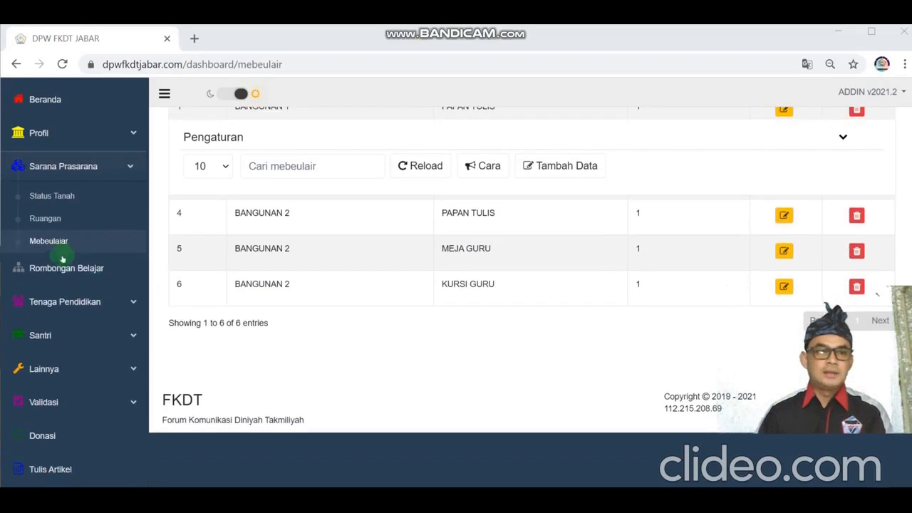
{"action": "scroll", "coordinate": [287, 288], "scroll_direction": "up", "scroll_amount": 1}
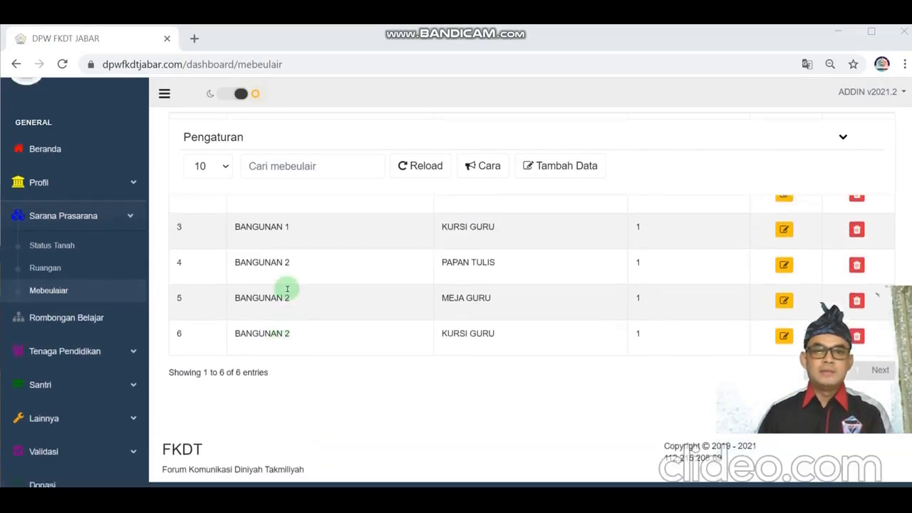
{"action": "scroll", "coordinate": [287, 288], "scroll_direction": "up", "scroll_amount": 1}
{"action": "scroll", "coordinate": [401, 314], "scroll_direction": "up", "scroll_amount": 2}
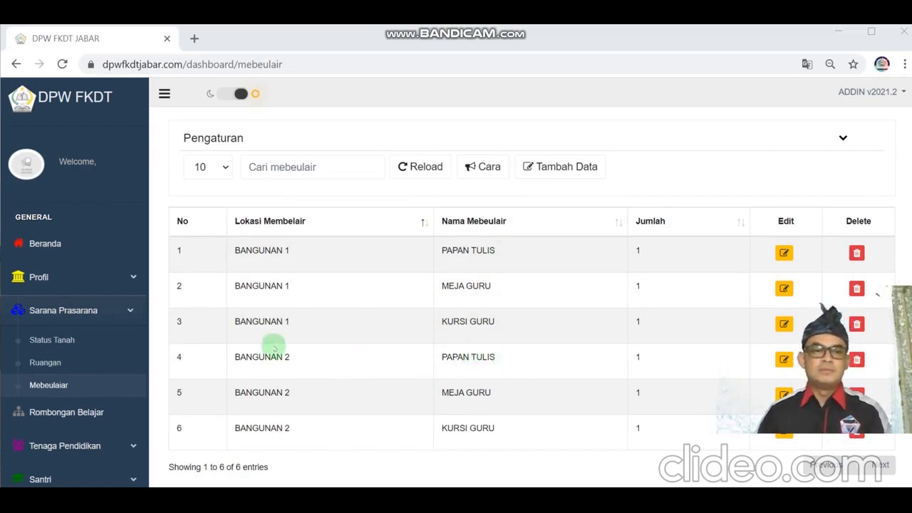
Open the Rombongan Belajar page, dismiss its class warning and expand the Pengaturan section
{"action": "left_click", "coordinate": [138, 312]}
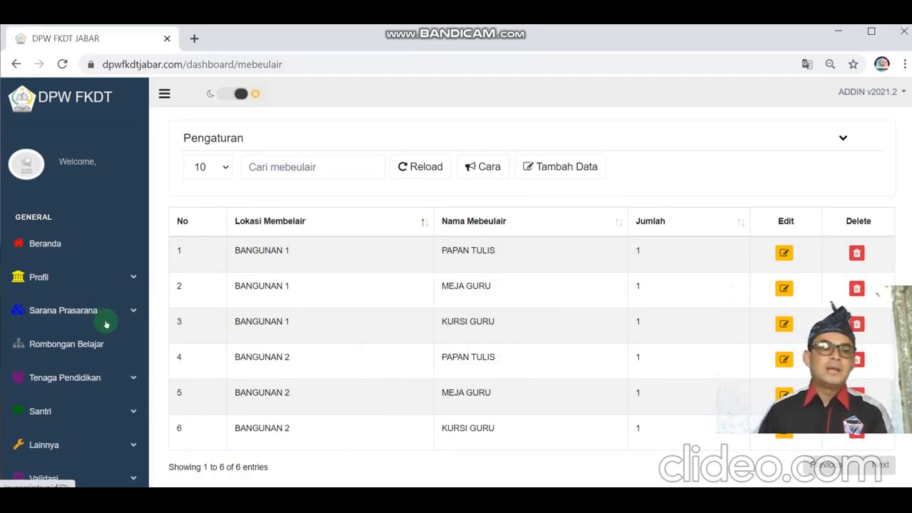
{"action": "left_click", "coordinate": [92, 347]}
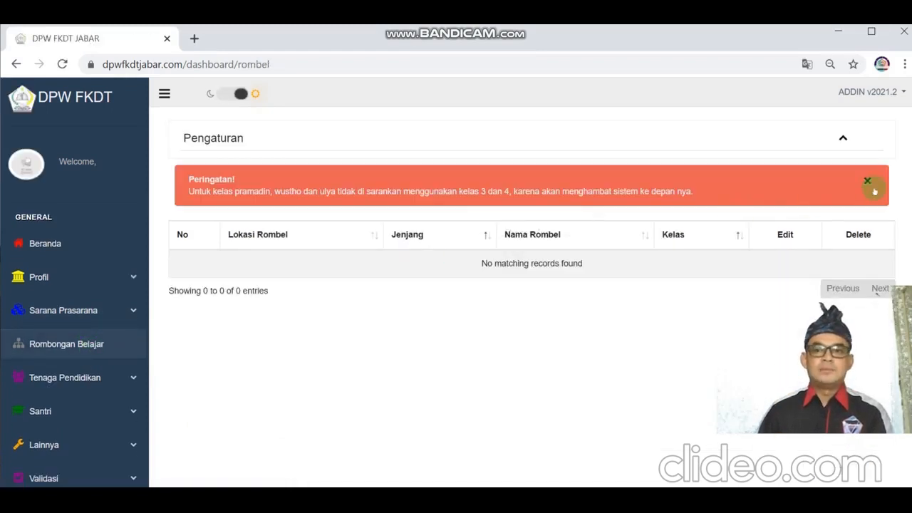
{"action": "left_click", "coordinate": [866, 181]}
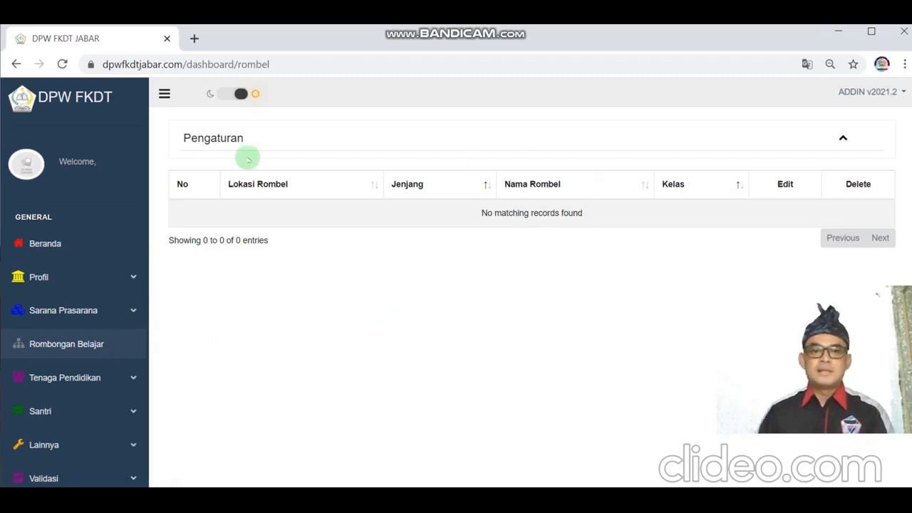
{"action": "left_click", "coordinate": [842, 140]}
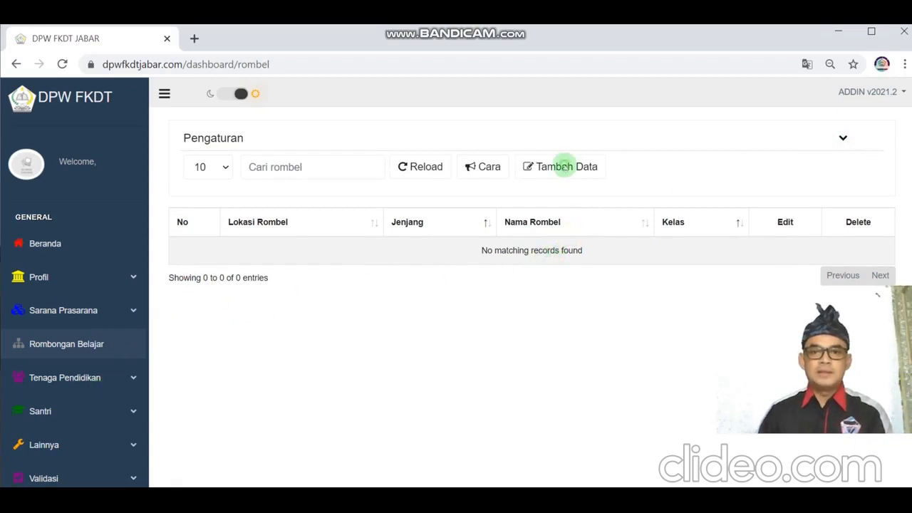
Start a new rombel record located in BANGUNAN 1 with the level Pra Madin
{"action": "left_click", "coordinate": [564, 166]}
{"action": "left_click", "coordinate": [163, 132]}
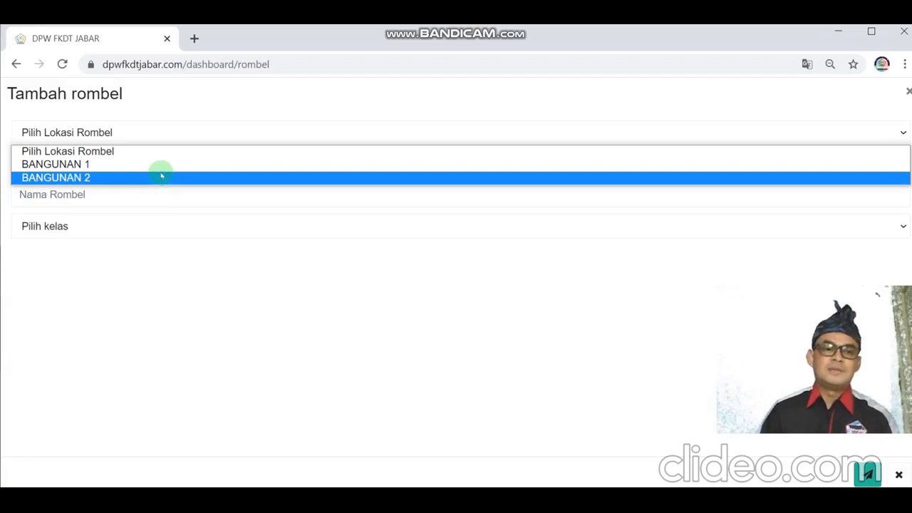
{"action": "left_click", "coordinate": [171, 244]}
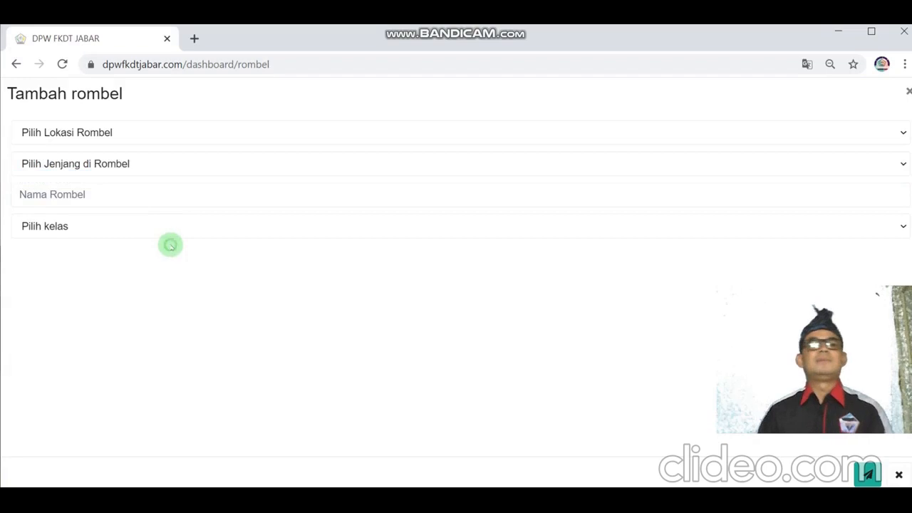
{"action": "left_click", "coordinate": [173, 134]}
{"action": "left_click", "coordinate": [161, 162]}
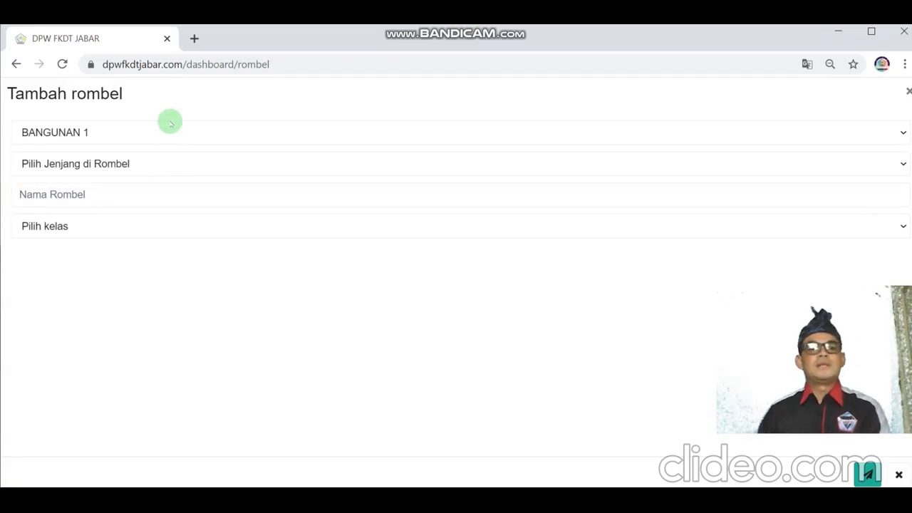
{"action": "left_click", "coordinate": [171, 166]}
{"action": "left_click", "coordinate": [157, 205]}
{"action": "left_click", "coordinate": [163, 164]}
{"action": "left_click", "coordinate": [152, 195]}
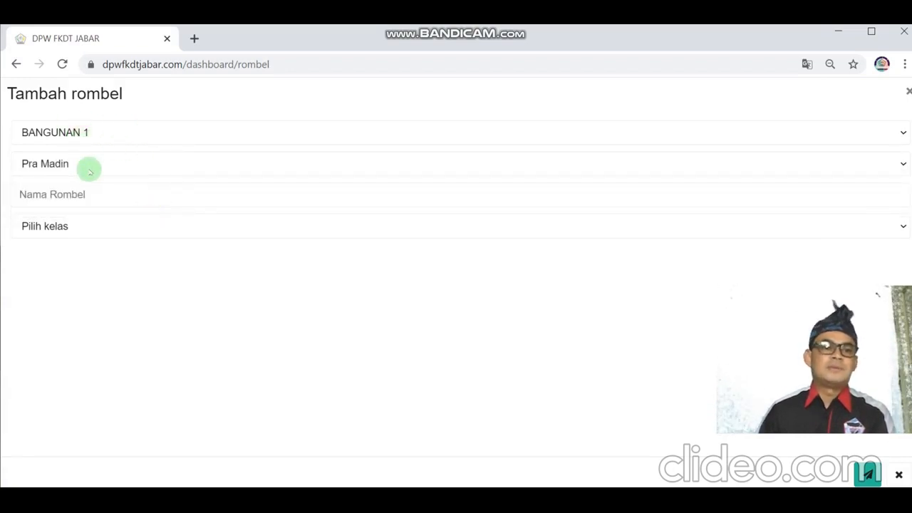
Name the new rombel PRAMADIN 1, assign it to Kelas 1 and save the record
{"action": "left_click", "coordinate": [92, 192]}
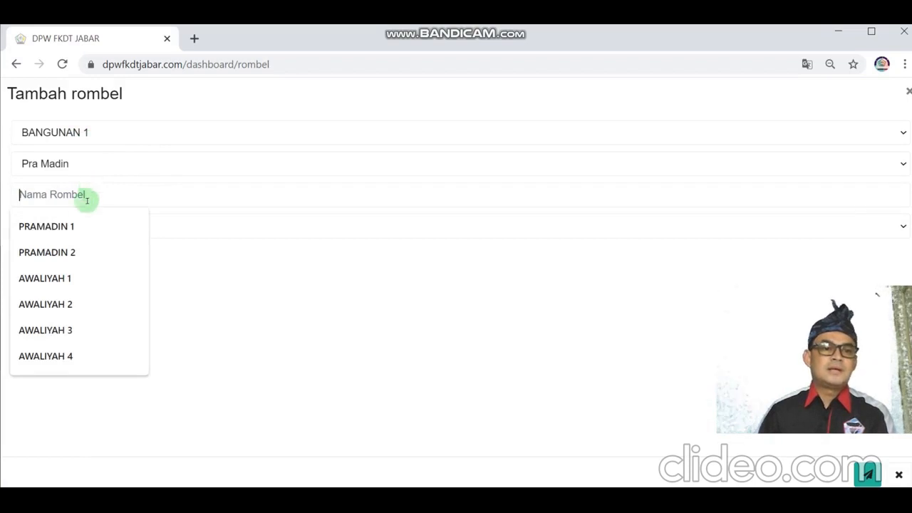
{"action": "left_click", "coordinate": [81, 226]}
{"action": "left_click", "coordinate": [81, 228]}
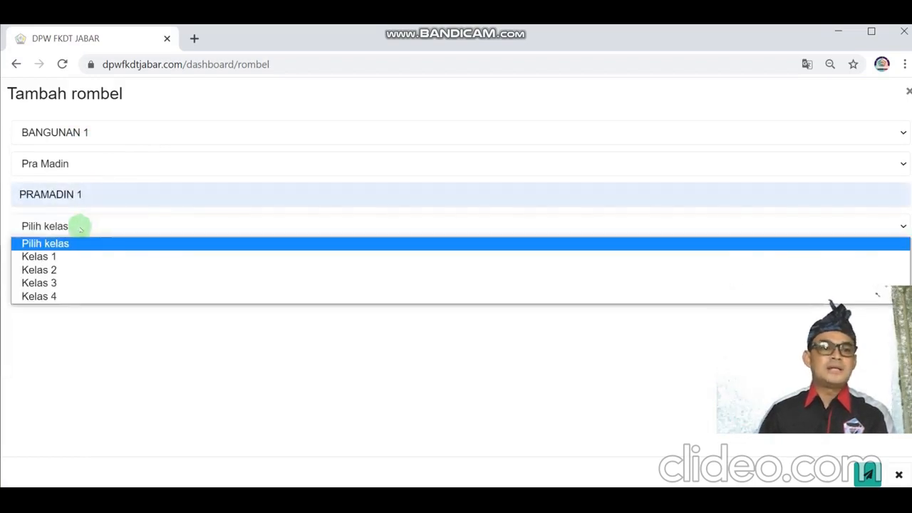
{"action": "left_click", "coordinate": [78, 258]}
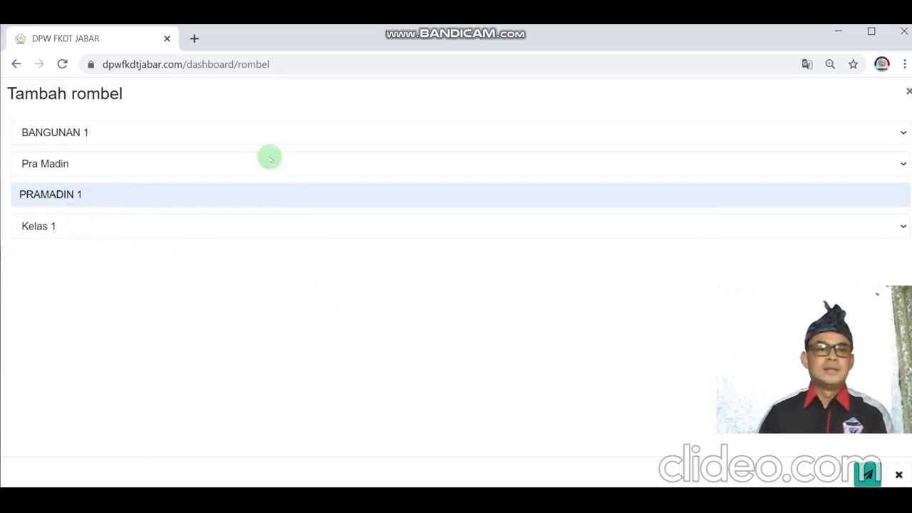
{"action": "left_click", "coordinate": [868, 475]}
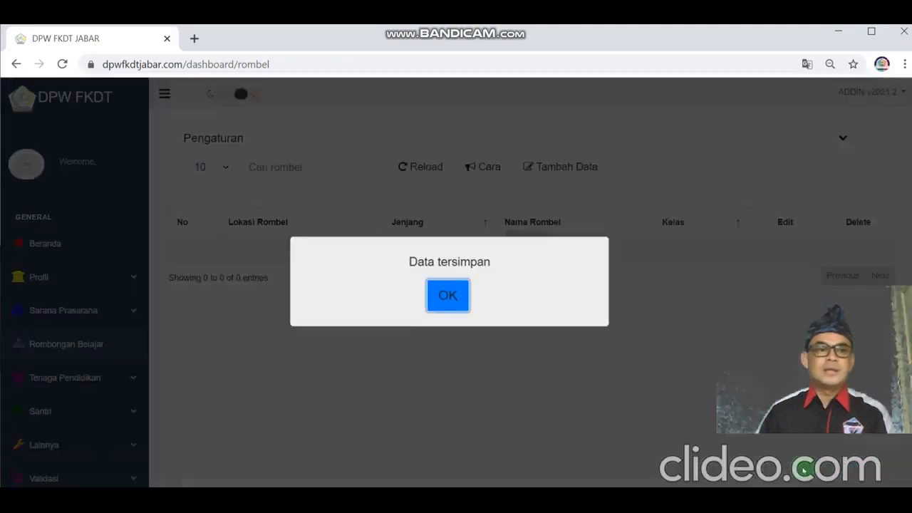
{"action": "left_click", "coordinate": [448, 296]}
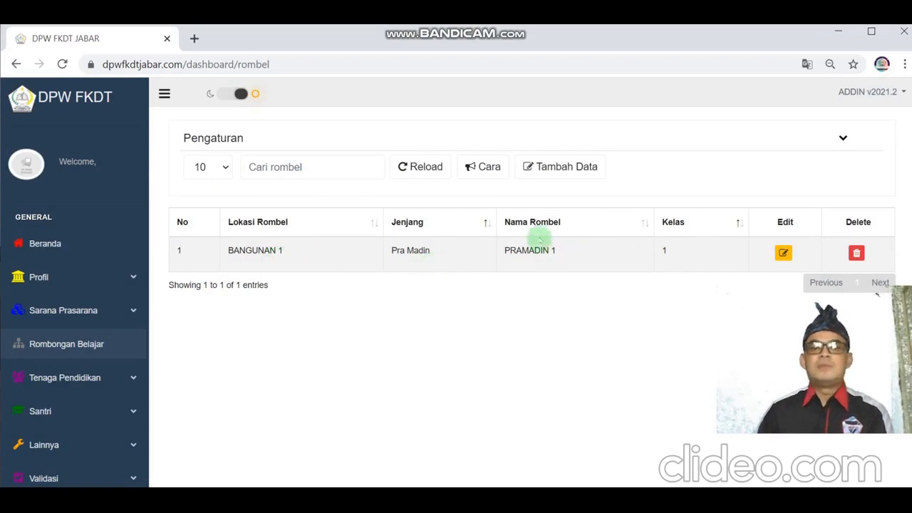
Add a rombel named PRAMADIN 2 in BANGUNAN 1 with level Pra Madin and Kelas 2, and save it
{"action": "left_click", "coordinate": [553, 171]}
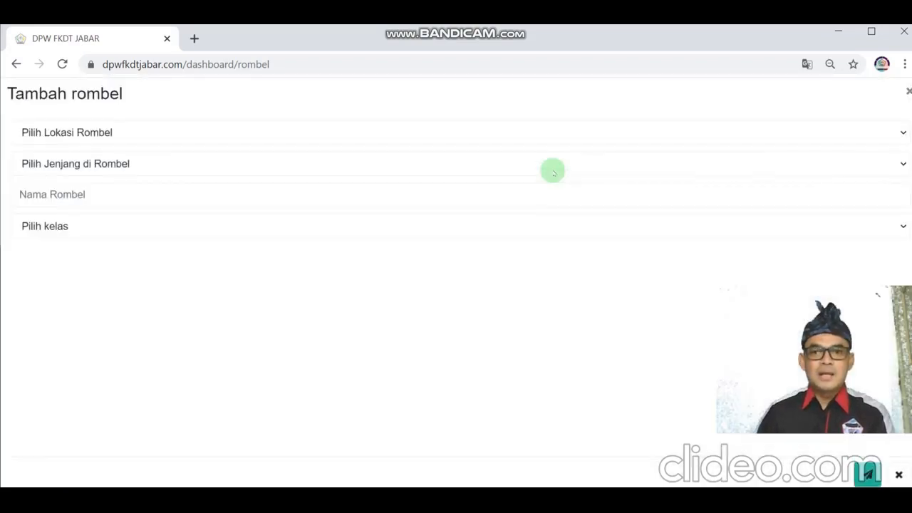
{"action": "left_click", "coordinate": [110, 134]}
{"action": "left_click", "coordinate": [105, 166]}
{"action": "left_click", "coordinate": [106, 163]}
{"action": "left_click", "coordinate": [104, 195]}
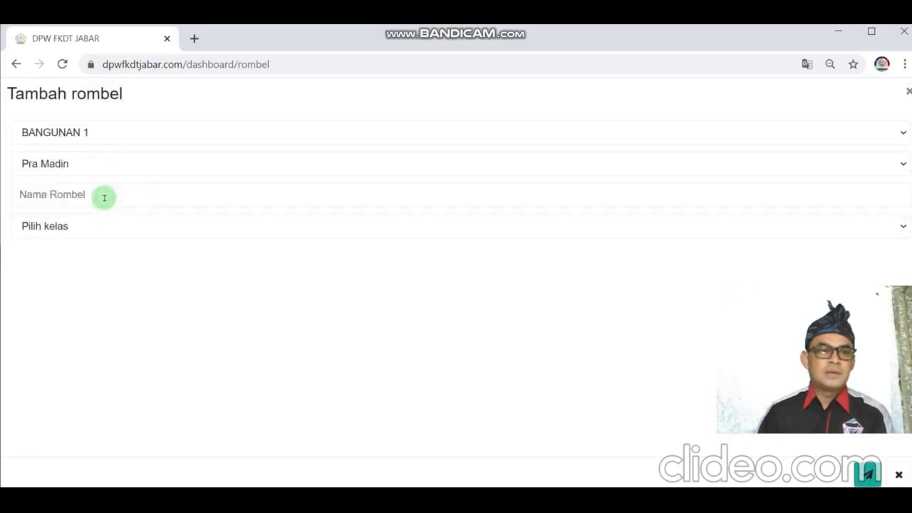
{"action": "left_click", "coordinate": [105, 197]}
{"action": "left_click", "coordinate": [95, 248]}
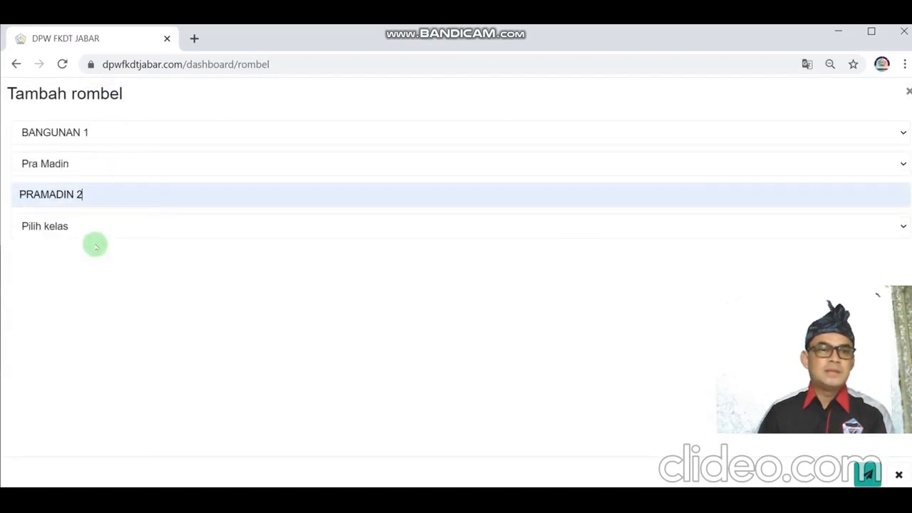
{"action": "left_click", "coordinate": [93, 224]}
{"action": "left_click", "coordinate": [97, 268]}
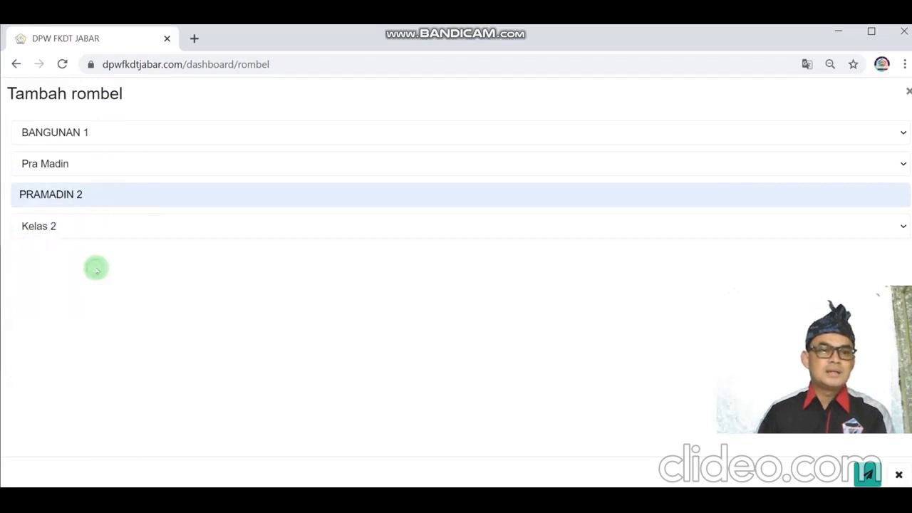
{"action": "left_click", "coordinate": [867, 474]}
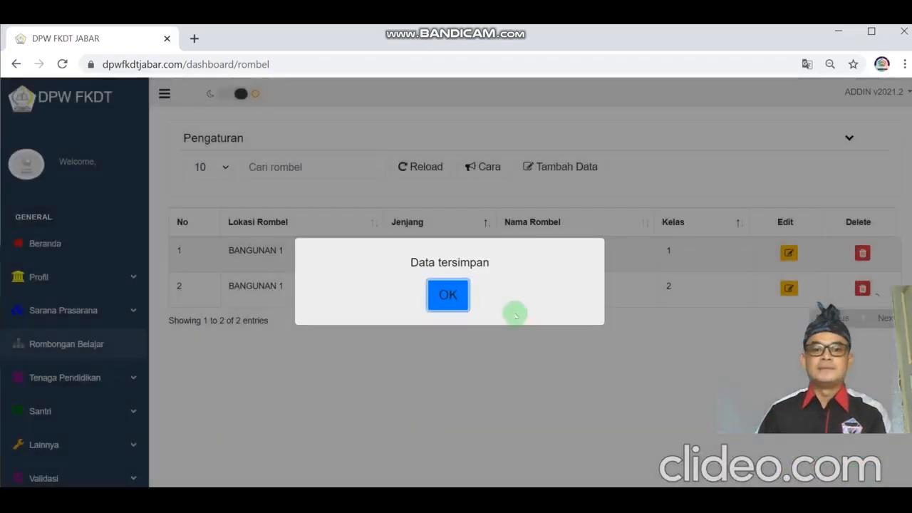
{"action": "left_click", "coordinate": [448, 298]}
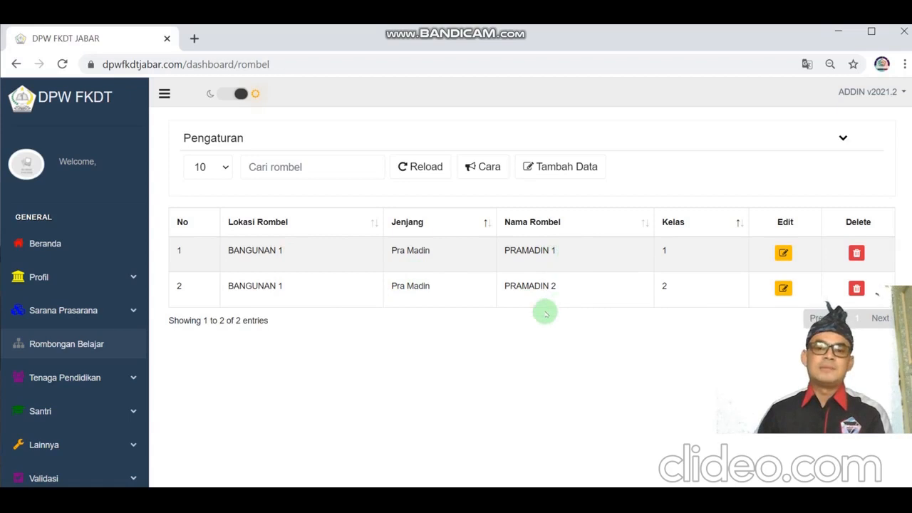
Add a rombel named AWALIYAH 1 in BANGUNAN 1 with level Awaliyah and Kelas 1, and save it
{"action": "left_click", "coordinate": [571, 160]}
{"action": "left_click", "coordinate": [166, 130]}
{"action": "left_click", "coordinate": [161, 165]}
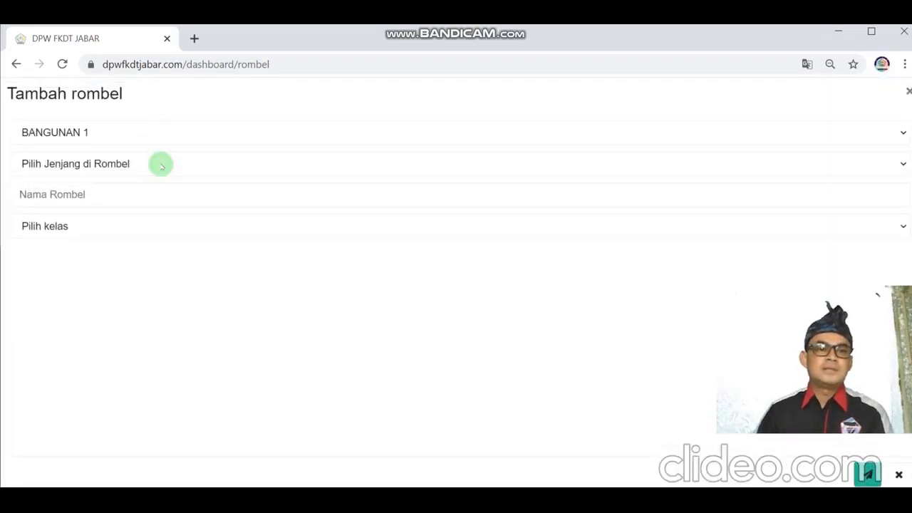
{"action": "left_click", "coordinate": [163, 165]}
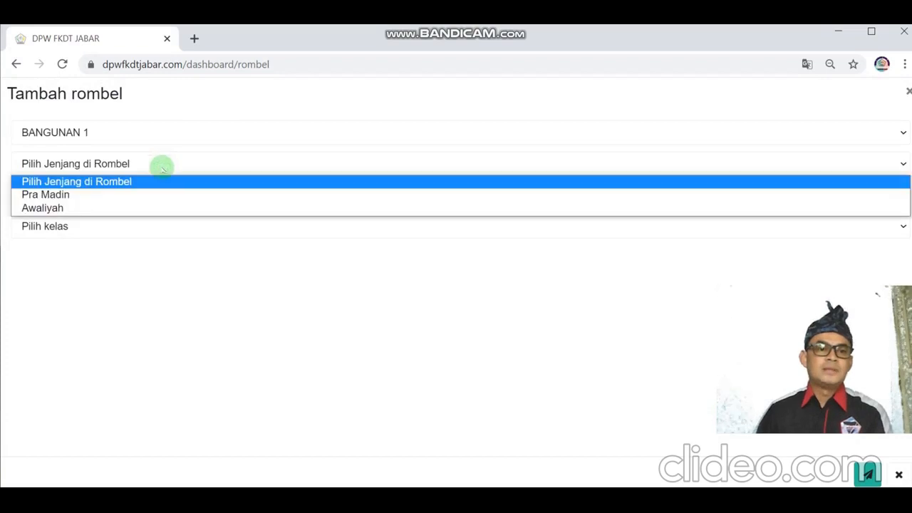
{"action": "left_click", "coordinate": [152, 207]}
{"action": "left_click", "coordinate": [151, 206]}
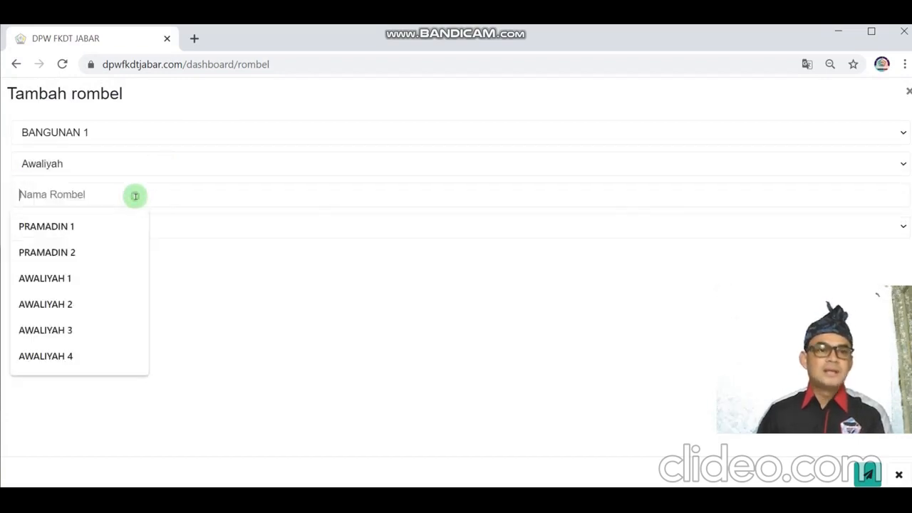
{"action": "left_click", "coordinate": [107, 285]}
{"action": "left_click", "coordinate": [121, 224]}
{"action": "left_click", "coordinate": [122, 256]}
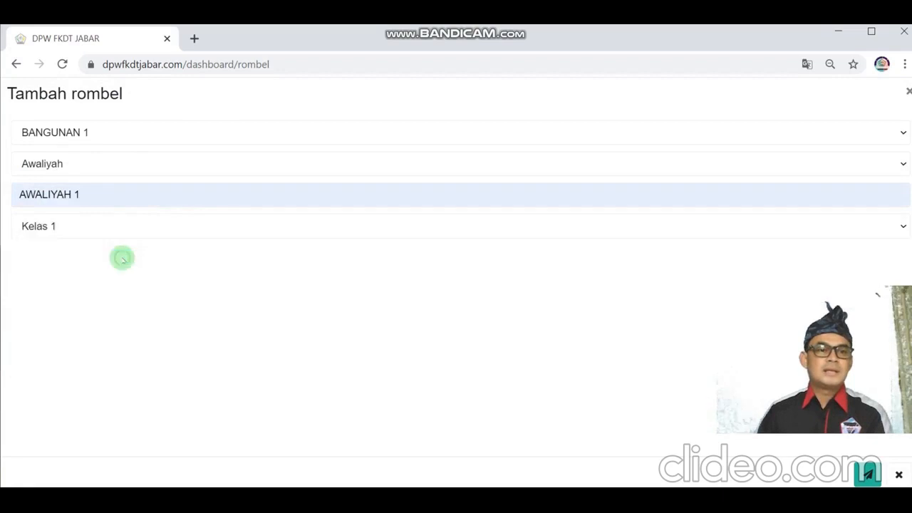
{"action": "left_click", "coordinate": [866, 473]}
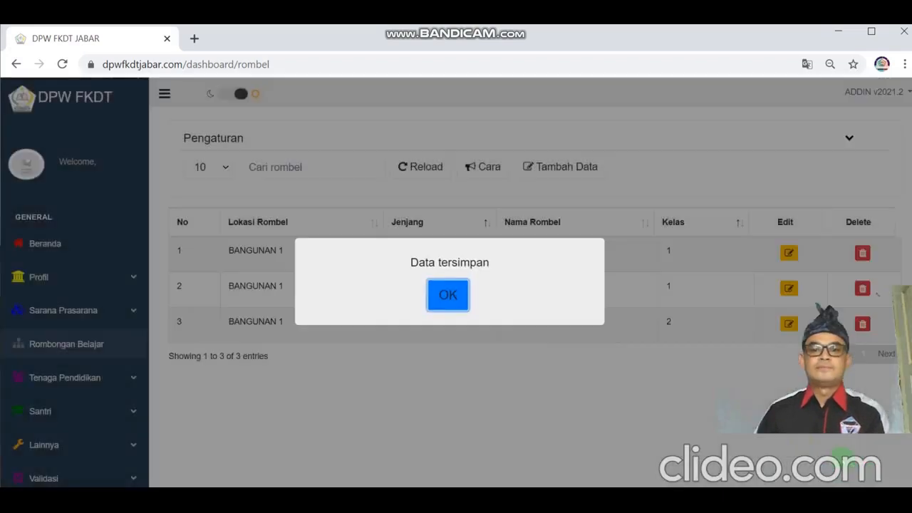
{"action": "left_click", "coordinate": [464, 308]}
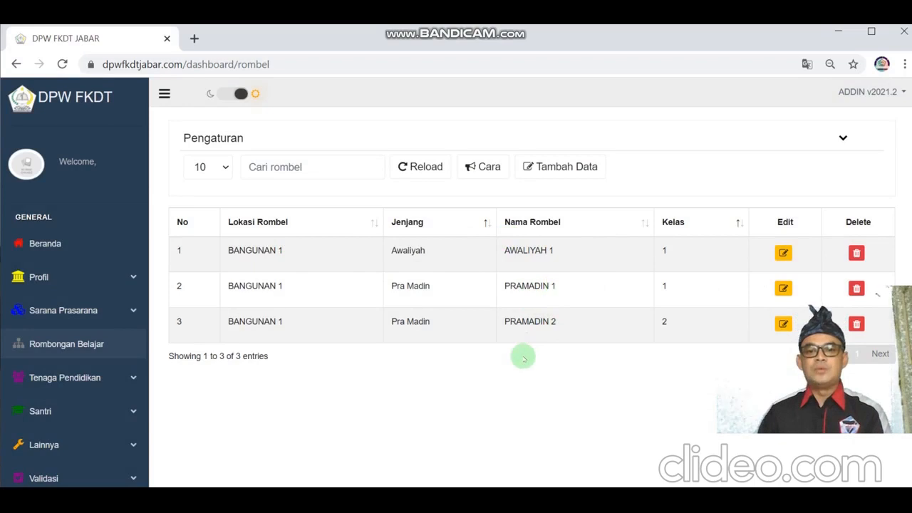
Add a rombel named AWALIYAH 2 in BANGUNAN 2 with level Awaliyah and Kelas 2, and save it
{"action": "left_click", "coordinate": [563, 166]}
{"action": "left_click", "coordinate": [121, 133]}
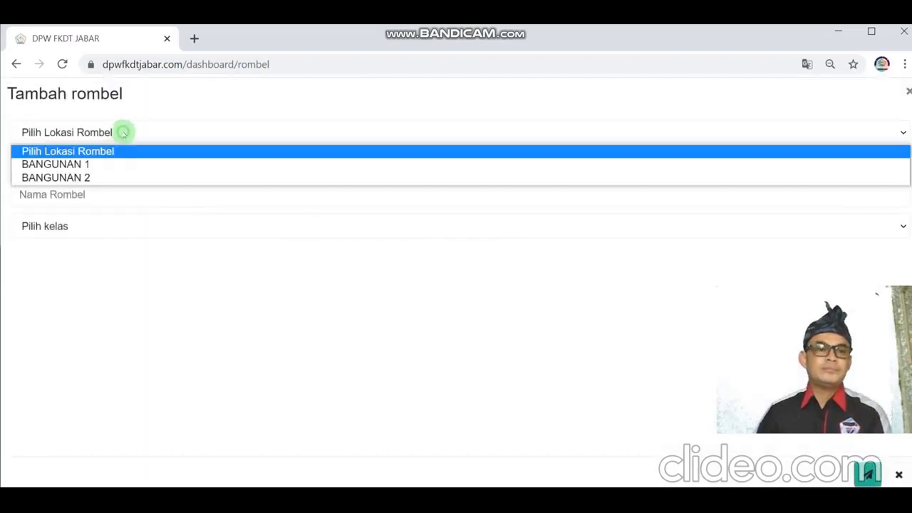
{"action": "left_click", "coordinate": [122, 176]}
{"action": "left_click", "coordinate": [122, 171]}
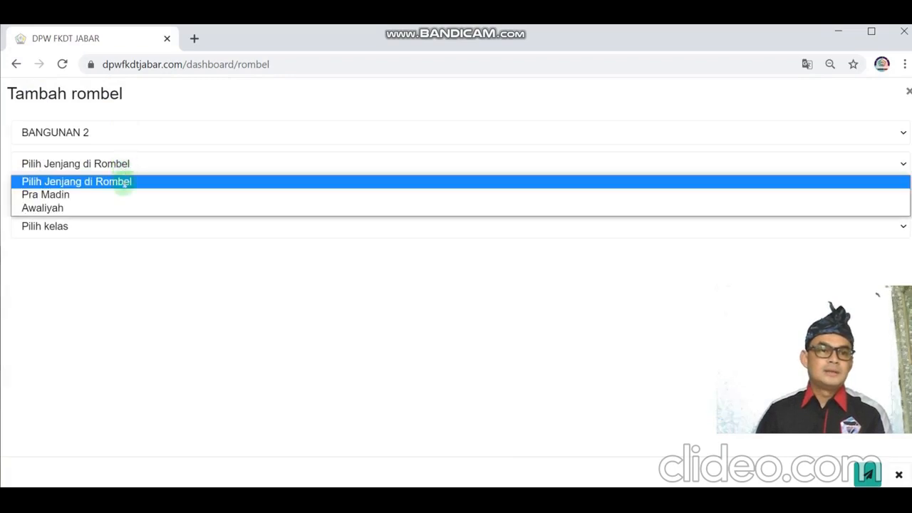
{"action": "left_click", "coordinate": [114, 206]}
{"action": "left_click", "coordinate": [111, 196]}
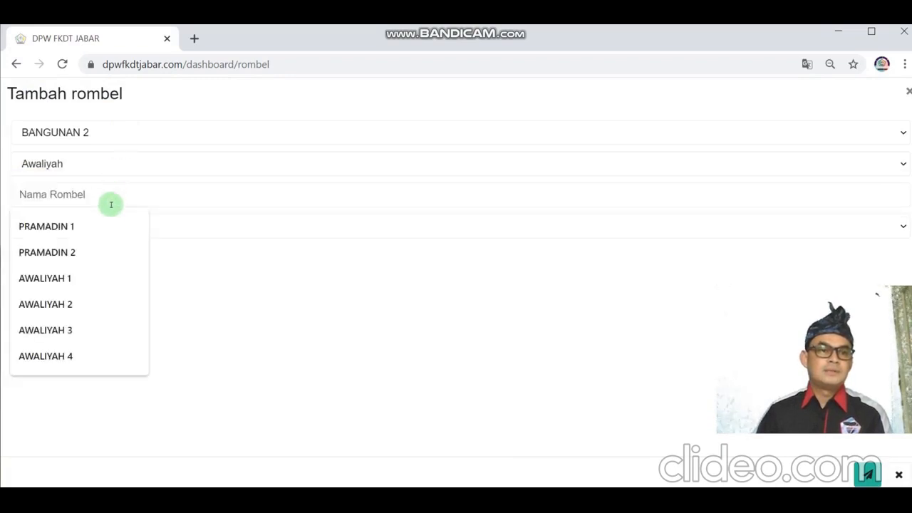
{"action": "left_click", "coordinate": [100, 304]}
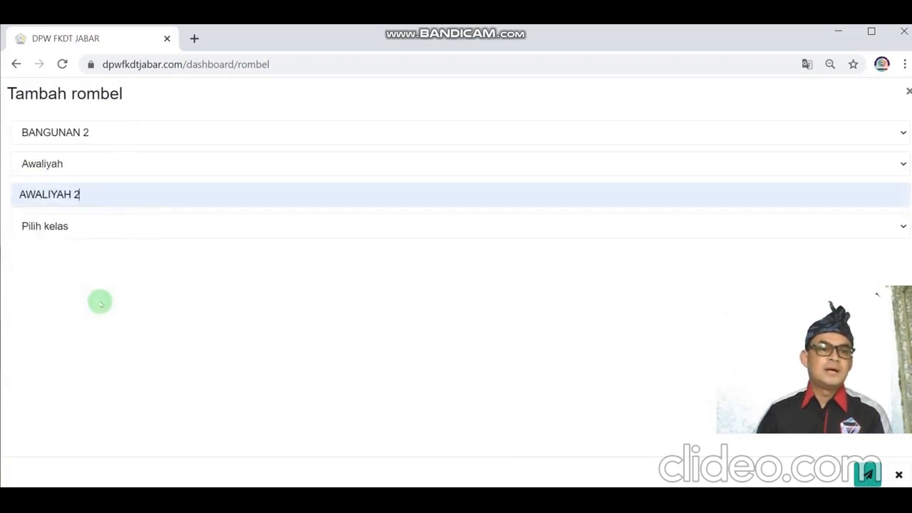
{"action": "left_click", "coordinate": [110, 225]}
{"action": "left_click", "coordinate": [102, 269]}
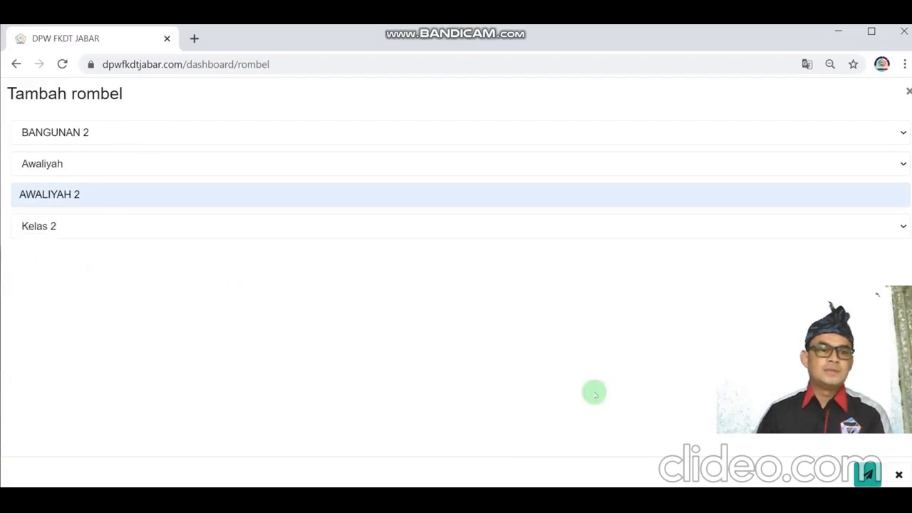
{"action": "left_click", "coordinate": [867, 481]}
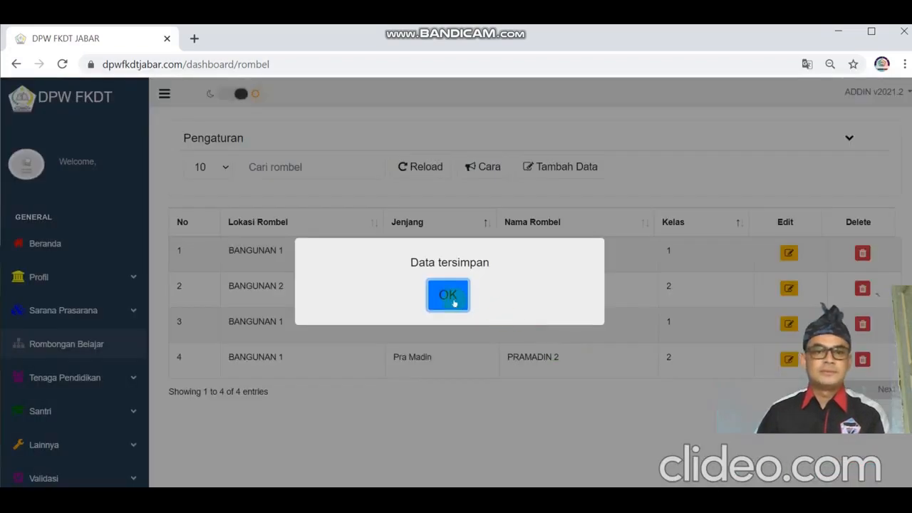
{"action": "left_click", "coordinate": [452, 299]}
Add a rombel named AWALIYAH 3 in BANGUNAN 2 with level Awaliyah and Kelas 3, and save it
{"action": "left_click", "coordinate": [562, 181]}
{"action": "left_click", "coordinate": [75, 131]}
{"action": "left_click", "coordinate": [82, 178]}
{"action": "left_click", "coordinate": [78, 160]}
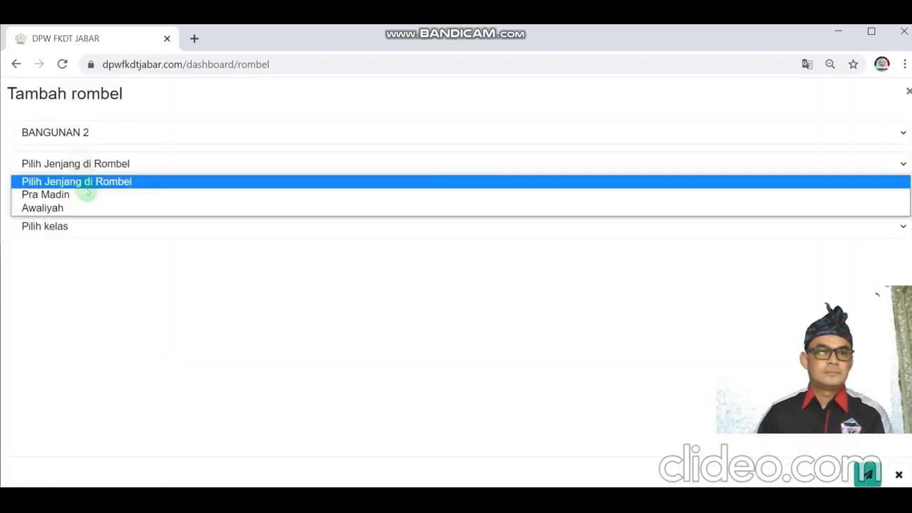
{"action": "left_click", "coordinate": [85, 207]}
{"action": "left_click", "coordinate": [86, 193]}
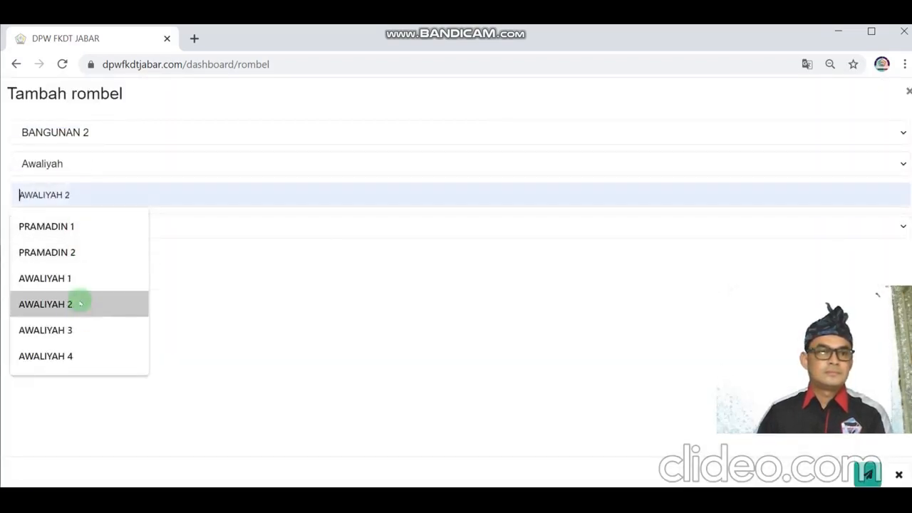
{"action": "left_click", "coordinate": [81, 328]}
{"action": "left_click", "coordinate": [84, 228]}
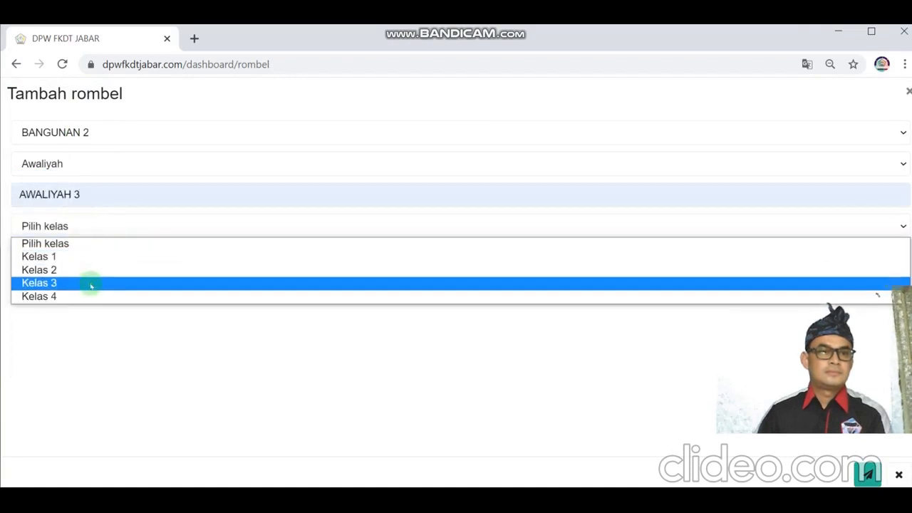
{"action": "left_click", "coordinate": [92, 283]}
{"action": "left_click", "coordinate": [866, 473]}
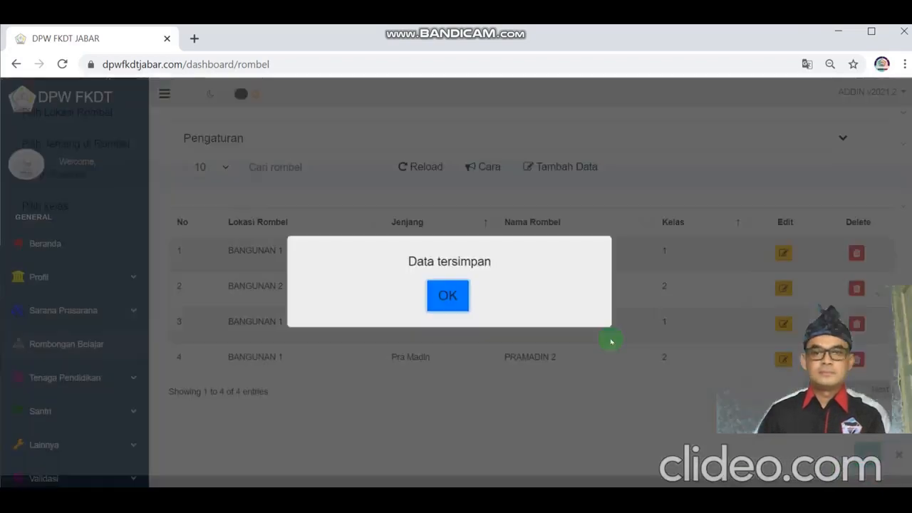
Add and save a rombel named AWALIYAH 4 in BANGUNAN 2 with level Awaliyah and Kelas 4, and sort the list by Lokasi Rombel
{"action": "left_click", "coordinate": [462, 293]}
{"action": "left_click", "coordinate": [566, 170]}
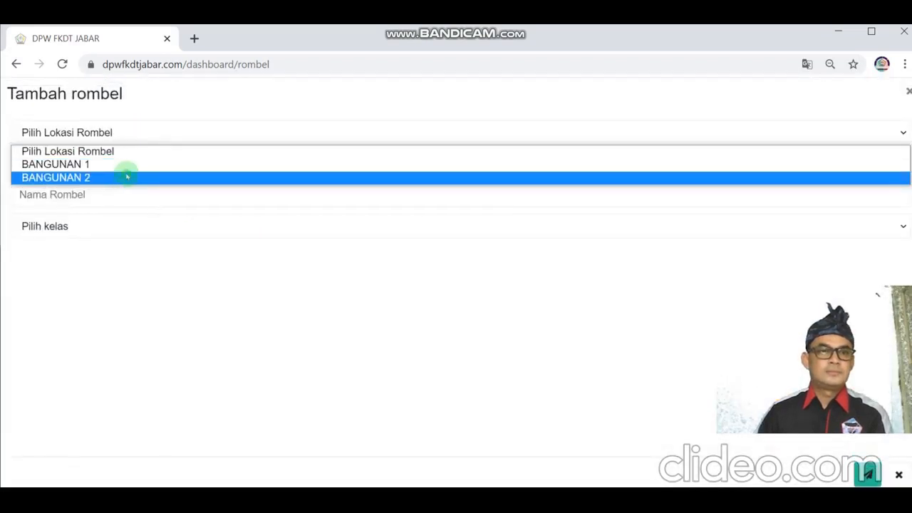
{"action": "left_click", "coordinate": [127, 176]}
{"action": "left_click", "coordinate": [110, 163]}
{"action": "left_click", "coordinate": [106, 207]}
{"action": "left_click", "coordinate": [105, 190]}
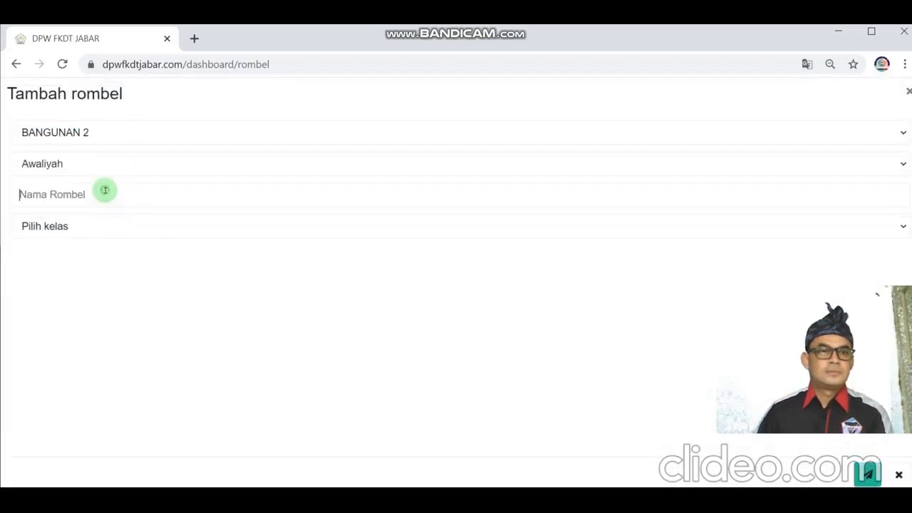
{"action": "left_click", "coordinate": [88, 354]}
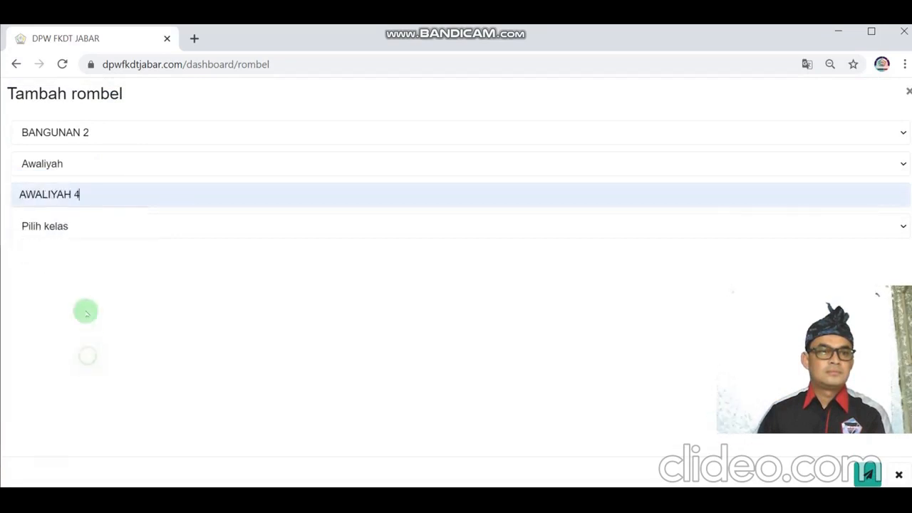
{"action": "left_click", "coordinate": [80, 225]}
{"action": "left_click", "coordinate": [77, 297]}
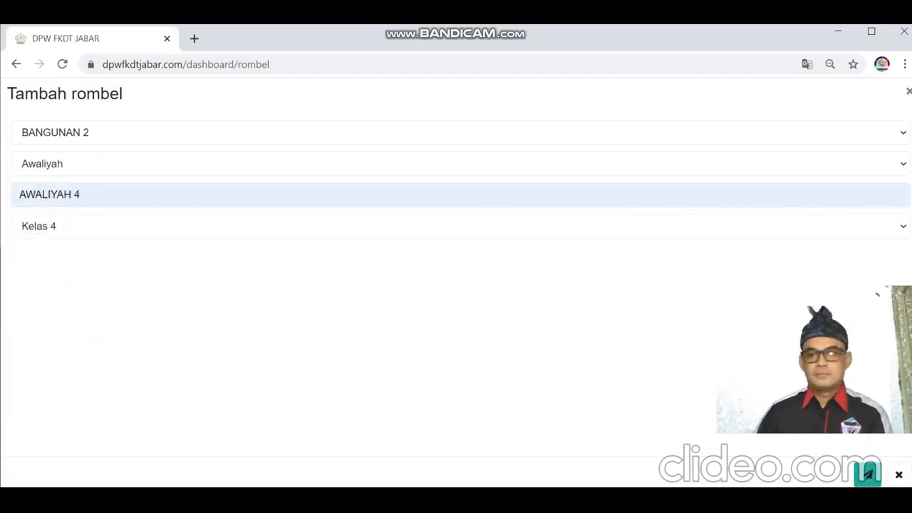
{"action": "left_click", "coordinate": [868, 475]}
{"action": "left_click", "coordinate": [450, 303]}
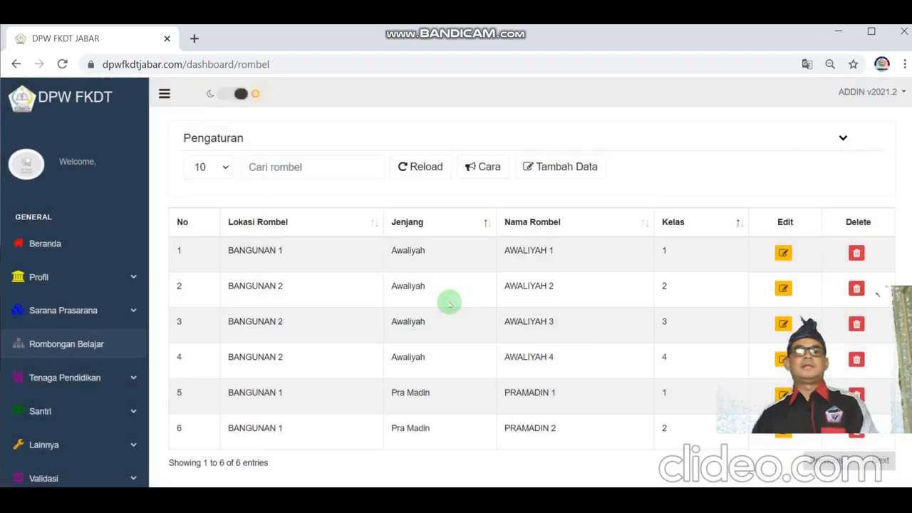
{"action": "left_click", "coordinate": [322, 216]}
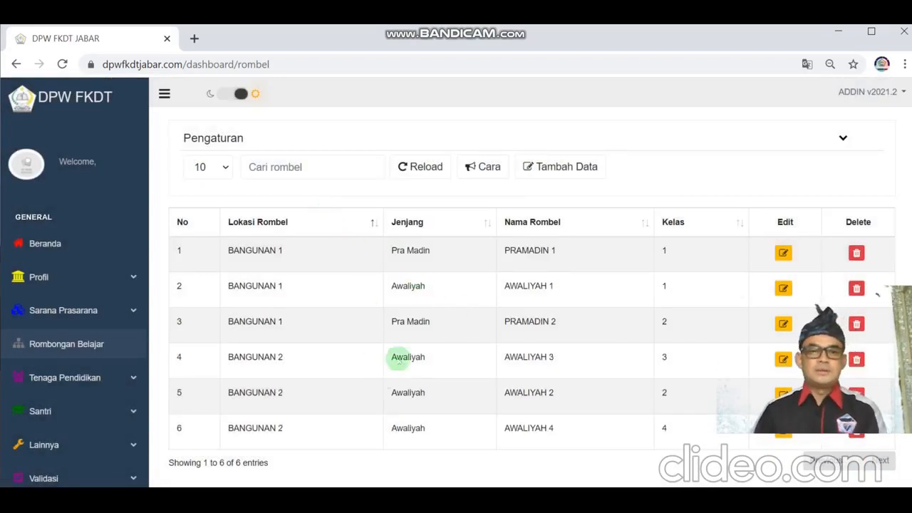
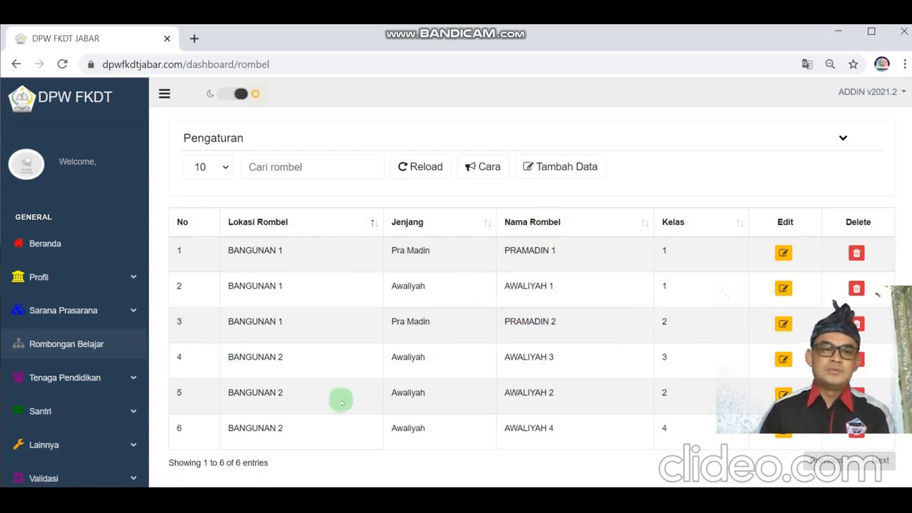
Open the Tendik Aktif list, dismiss its warning and expand the Pengaturan options
{"action": "left_click", "coordinate": [107, 381]}
{"action": "scroll", "coordinate": [103, 383], "scroll_direction": "down", "scroll_amount": 2}
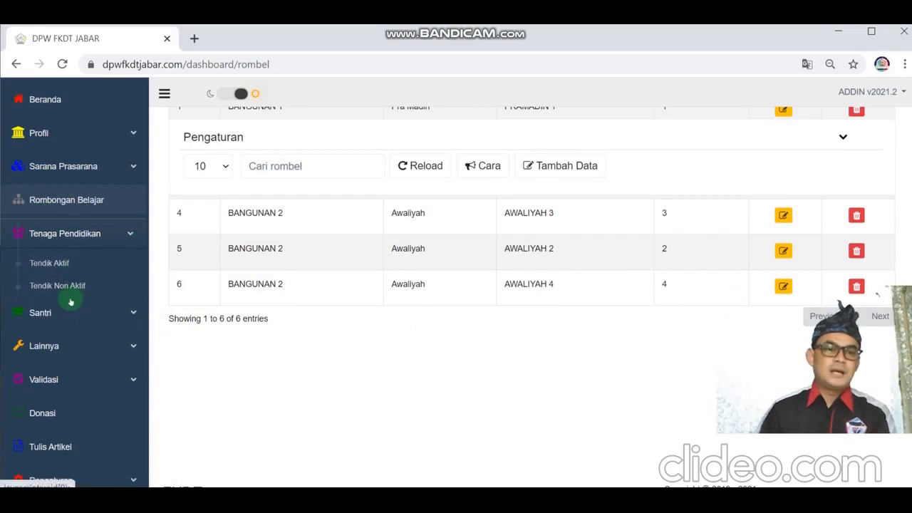
{"action": "left_click", "coordinate": [72, 271]}
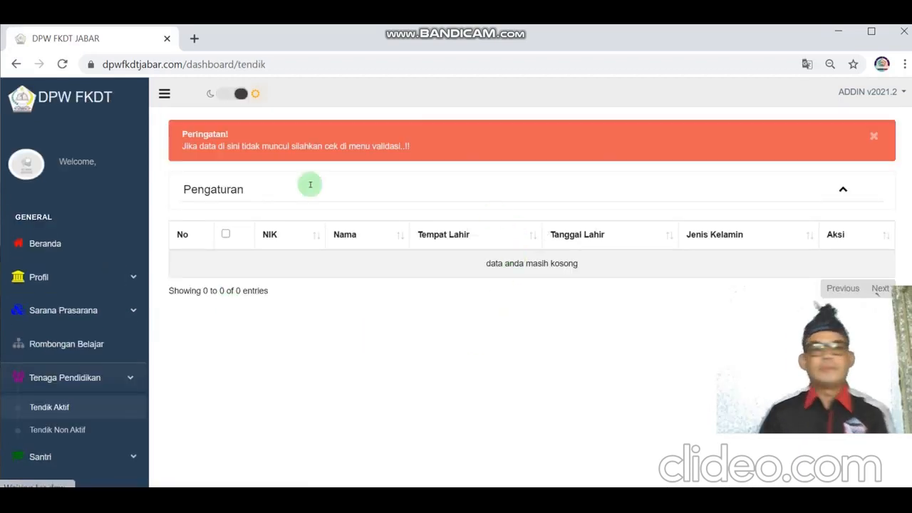
{"action": "left_click", "coordinate": [874, 136]}
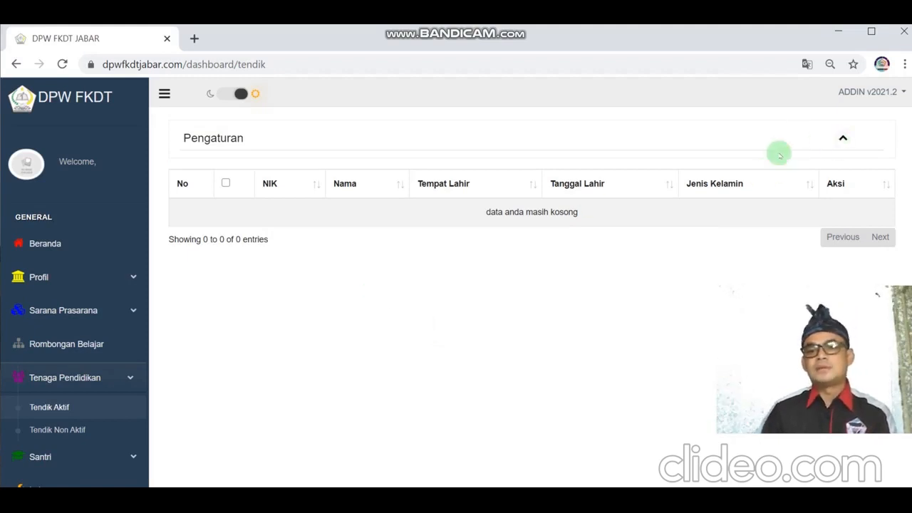
{"action": "left_click", "coordinate": [843, 138]}
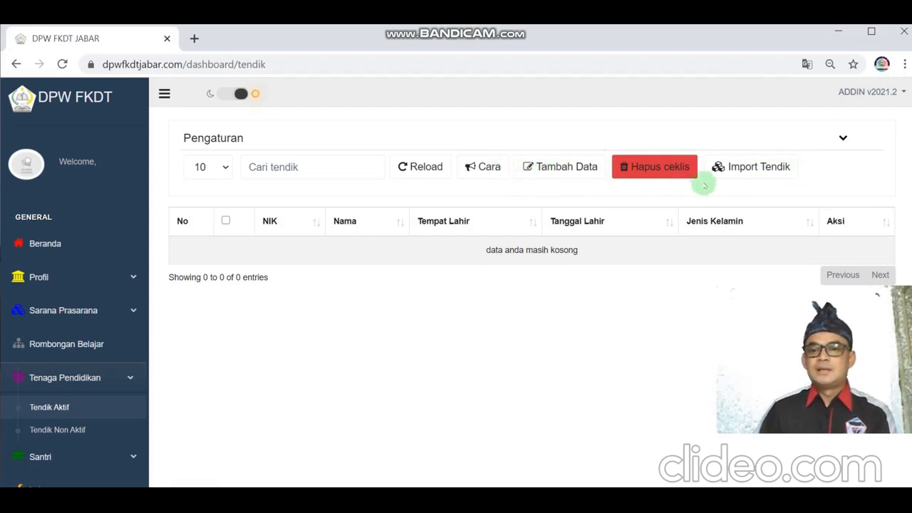
Open the form for adding a tendik and review the fields it requires
{"action": "left_click", "coordinate": [564, 171]}
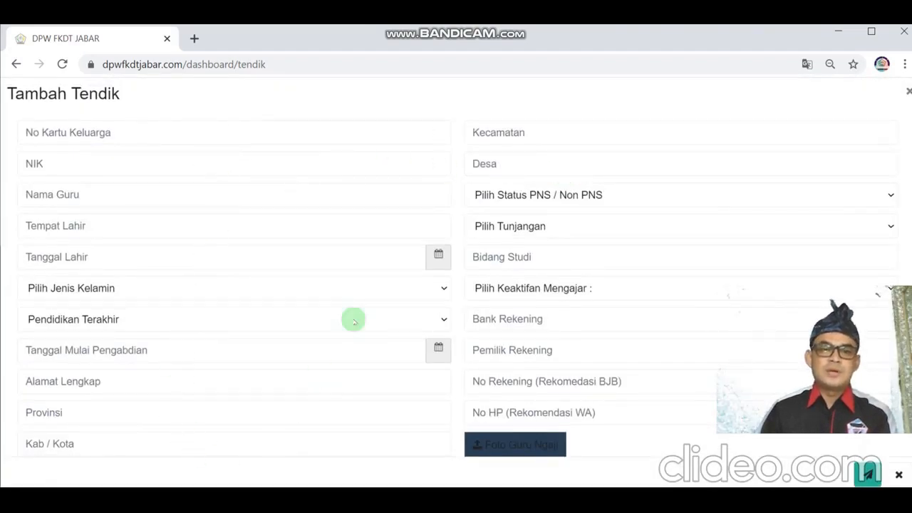
{"action": "scroll", "coordinate": [526, 385], "scroll_direction": "down", "scroll_amount": 1}
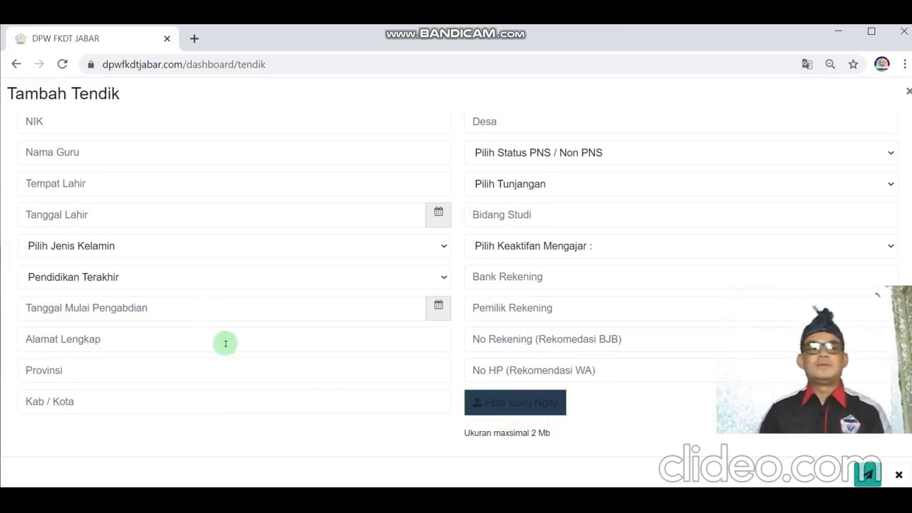
{"action": "scroll", "coordinate": [274, 398], "scroll_direction": "up", "scroll_amount": 1}
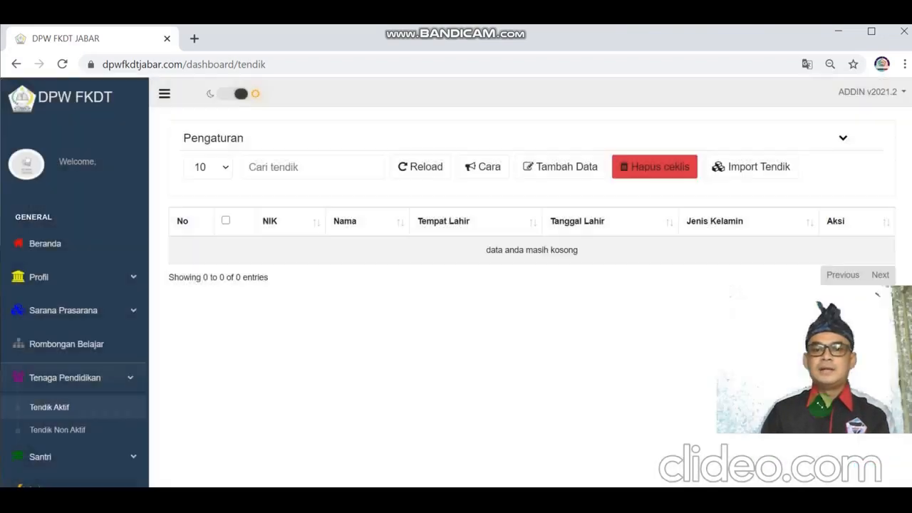
Download the blank Excel template for importing tendik and open it in Excel with editing enabled
{"action": "left_click", "coordinate": [770, 171]}
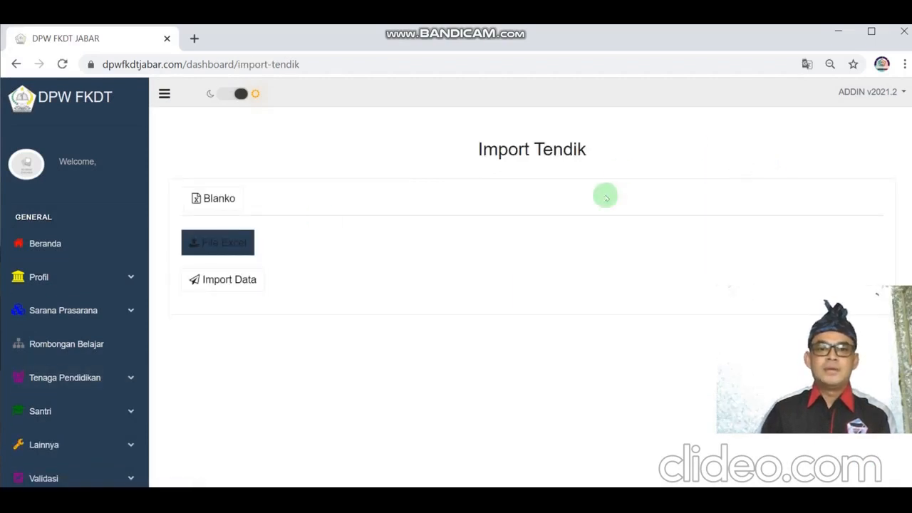
{"action": "left_click", "coordinate": [213, 200]}
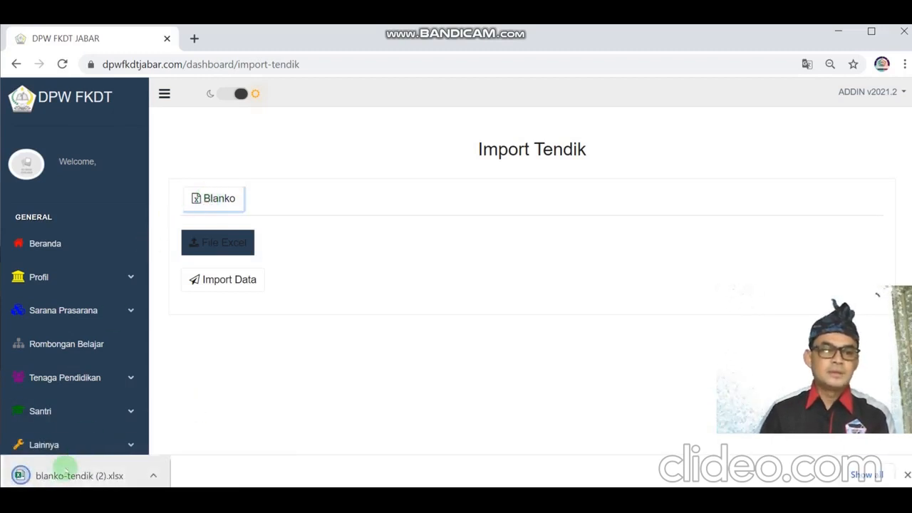
{"action": "left_click", "coordinate": [64, 472]}
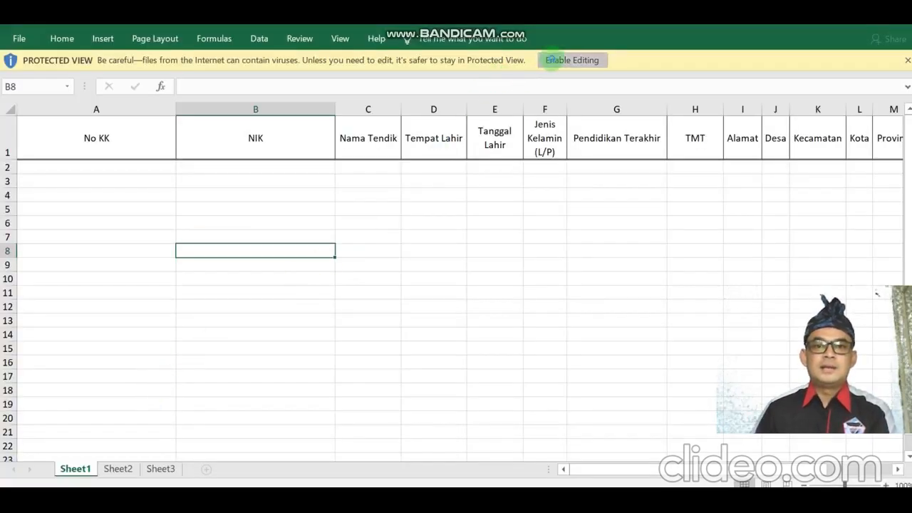
{"action": "left_click", "coordinate": [544, 61]}
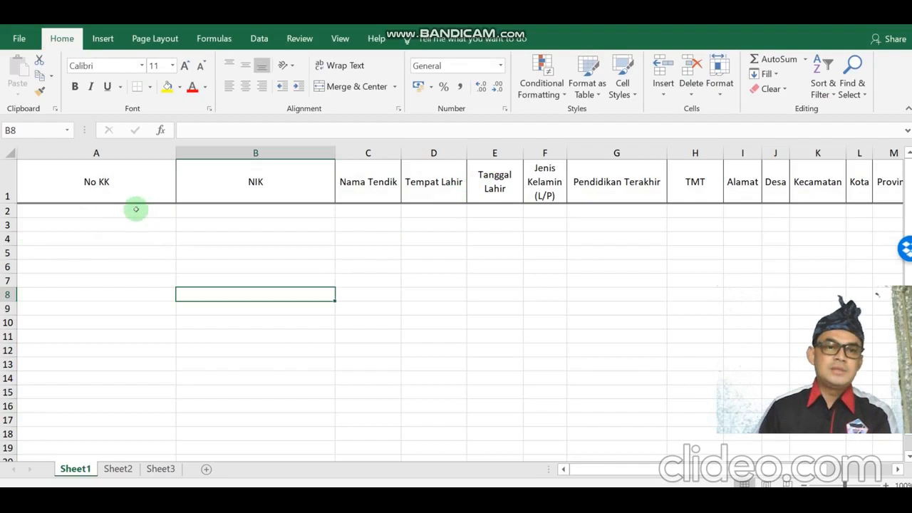
Review the tendik template's columns from No KK to Nama Pemilik Rekening and switch back to the browser
{"action": "left_click_drag", "start_coordinate": [145, 211], "coordinate": [144, 397]}
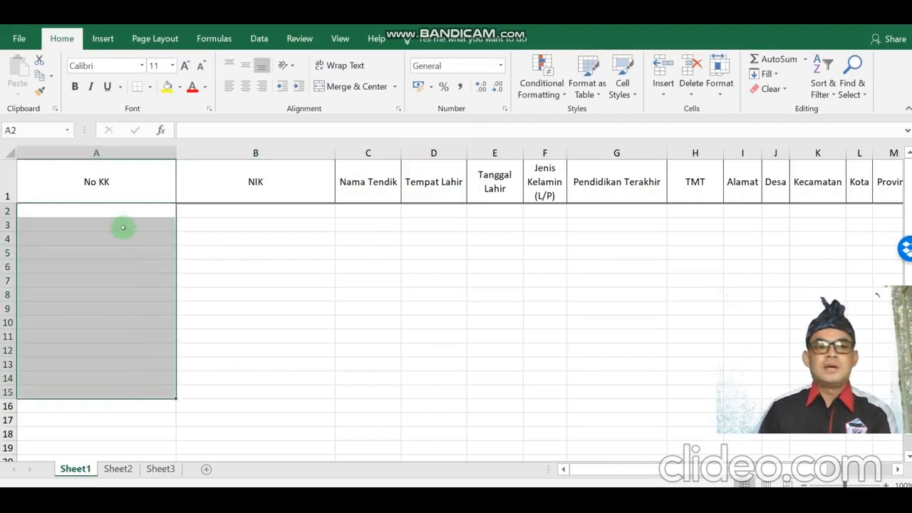
{"action": "left_click_drag", "start_coordinate": [117, 211], "coordinate": [141, 354]}
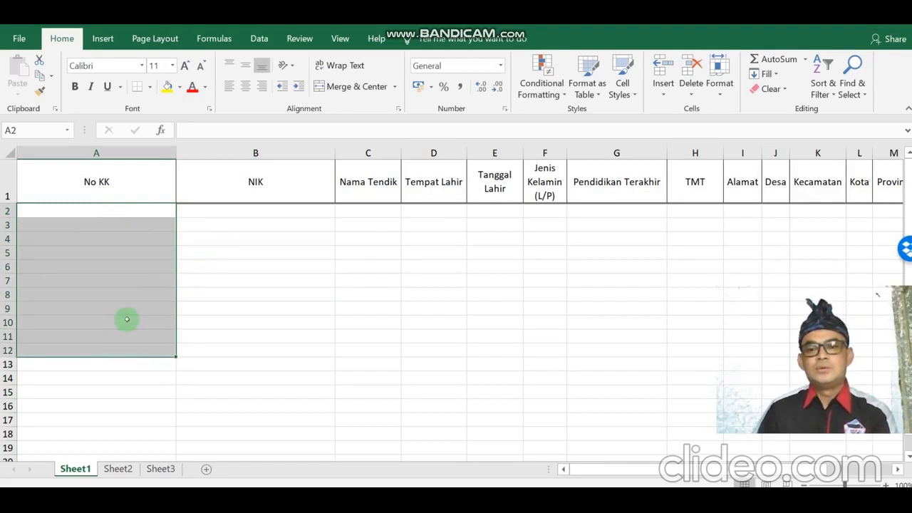
{"action": "left_click", "coordinate": [254, 267]}
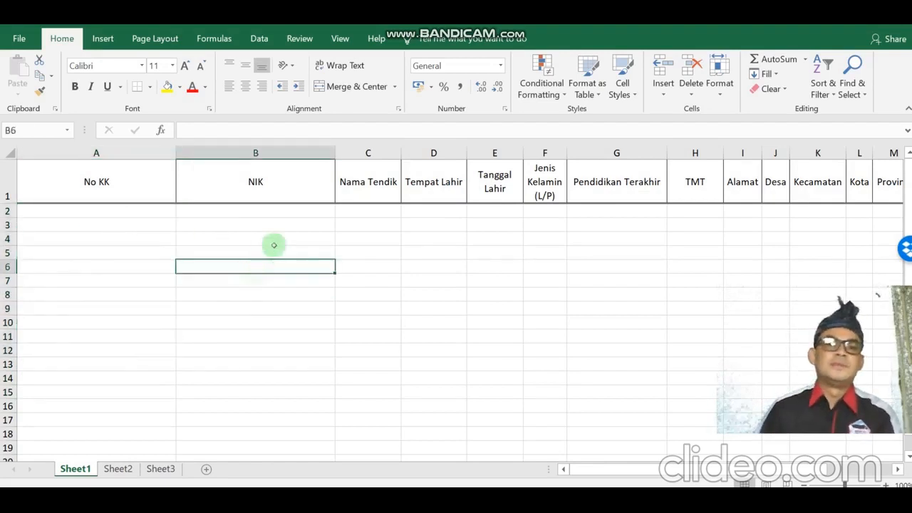
{"action": "left_click_drag", "start_coordinate": [563, 469], "coordinate": [590, 471]}
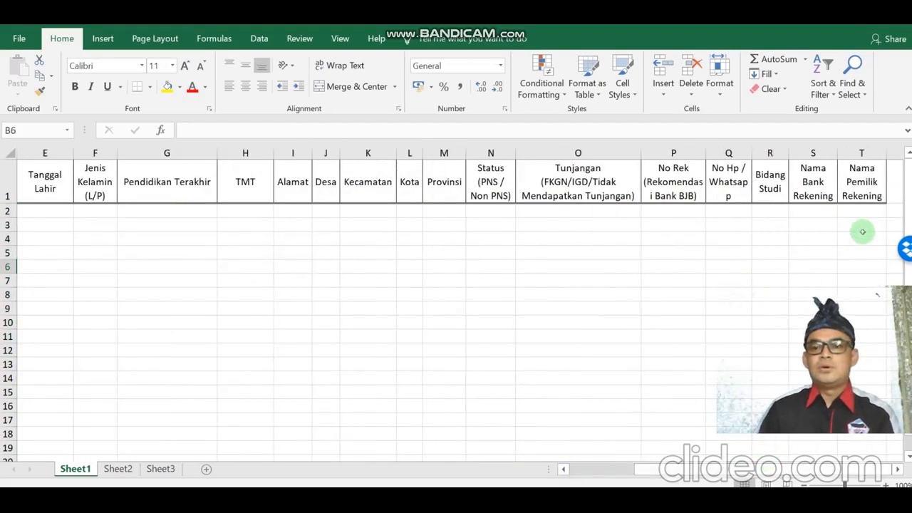
{"action": "left_click_drag", "start_coordinate": [667, 470], "coordinate": [602, 472]}
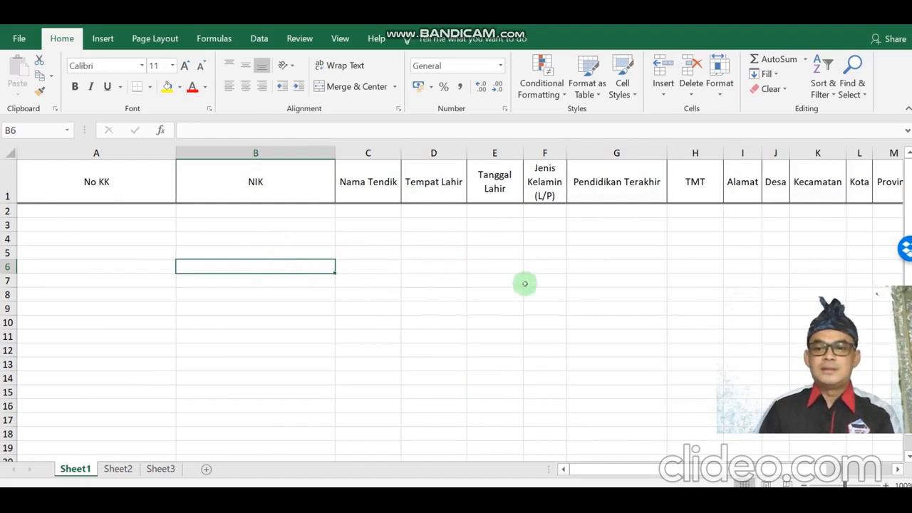
{"action": "key", "text": "alt+Tab"}
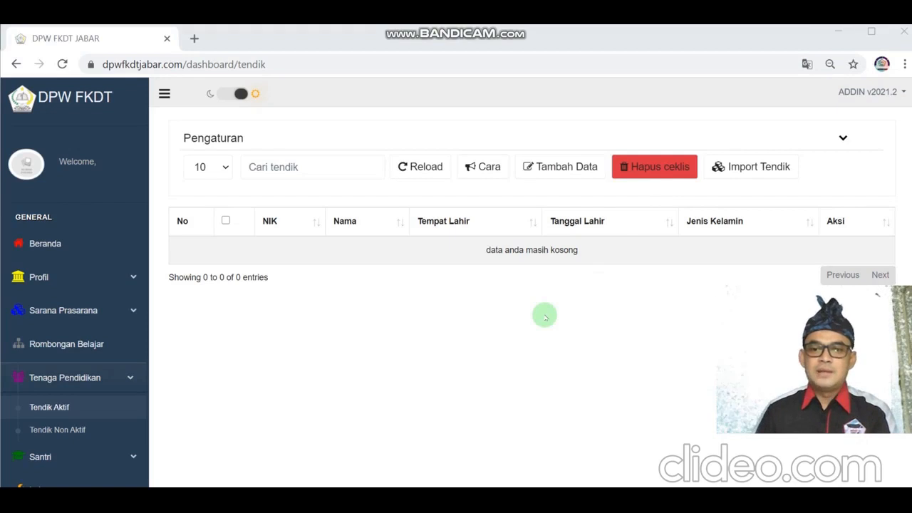
Fill in a new tendik record: family card number, NIK, personal and bank details, SMA / Sederajat, Non PNS, Tidak Mendapakan Tunjangan, GURU KELAS, Aktif
{"action": "left_click", "coordinate": [548, 167]}
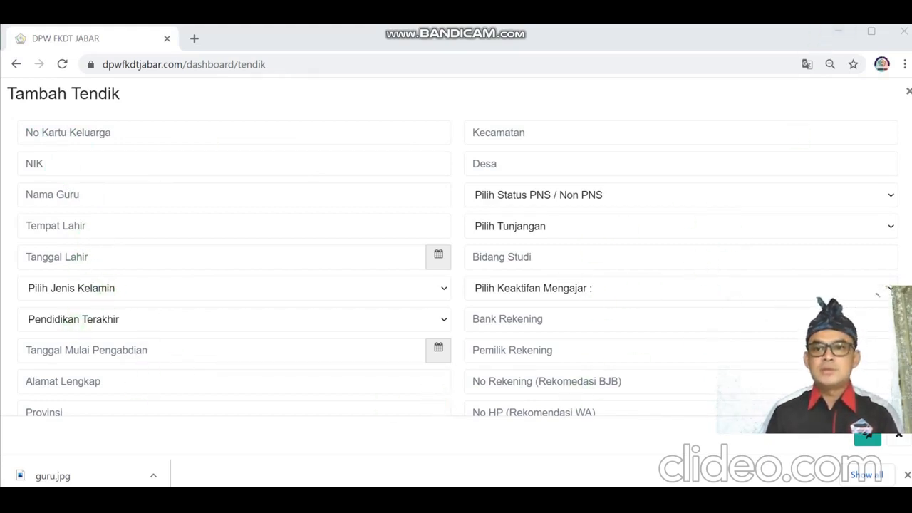
{"action": "left_click", "coordinate": [146, 137]}
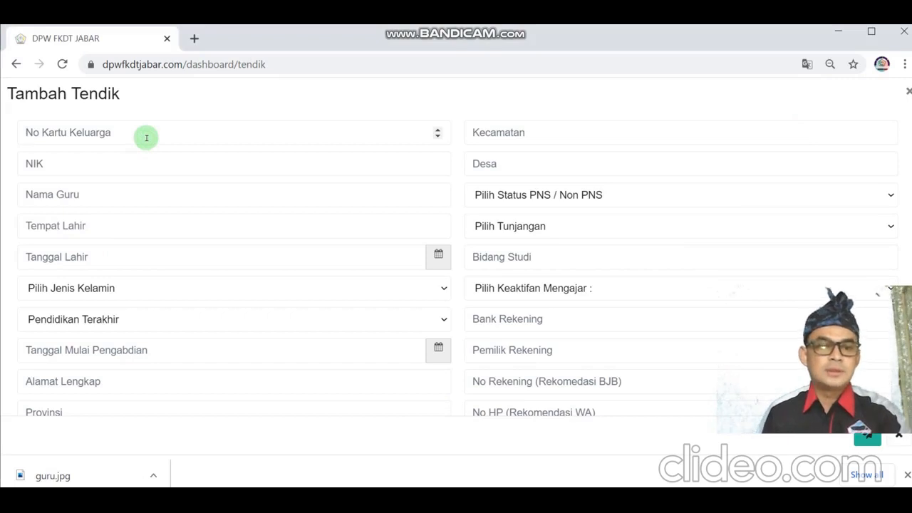
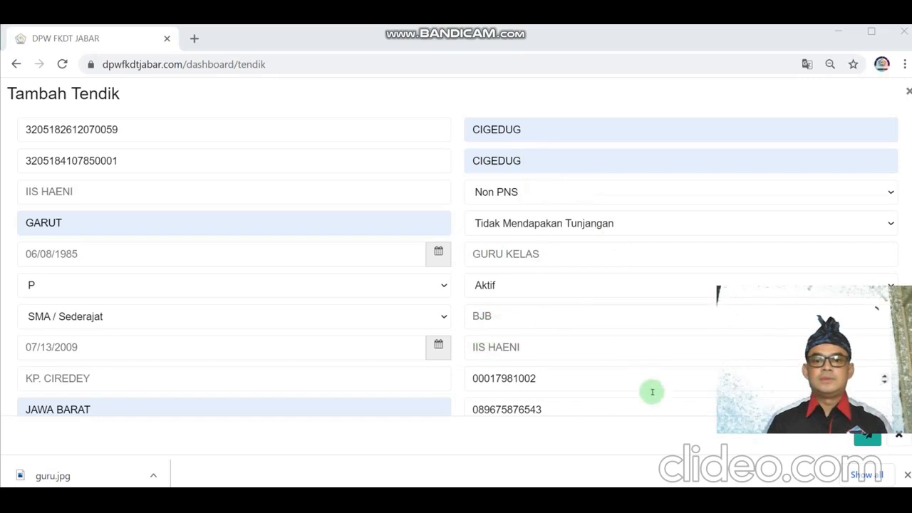
Upload the teacher's photo, set Kab / Kota to GARUT, and save the new tendik record
{"action": "scroll", "coordinate": [652, 392], "scroll_direction": "down", "scroll_amount": 1}
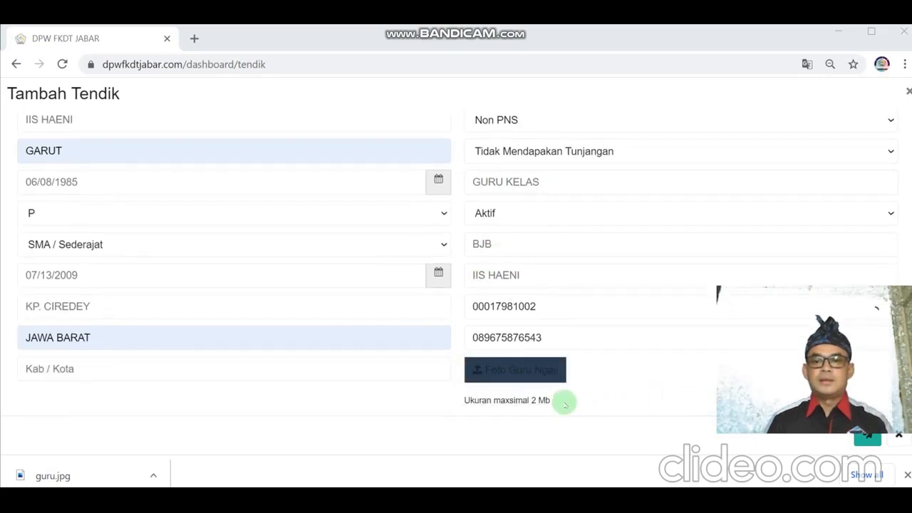
{"action": "left_click", "coordinate": [507, 372]}
{"action": "double_click", "coordinate": [402, 223]}
{"action": "scroll", "coordinate": [601, 340], "scroll_direction": "down", "scroll_amount": 3}
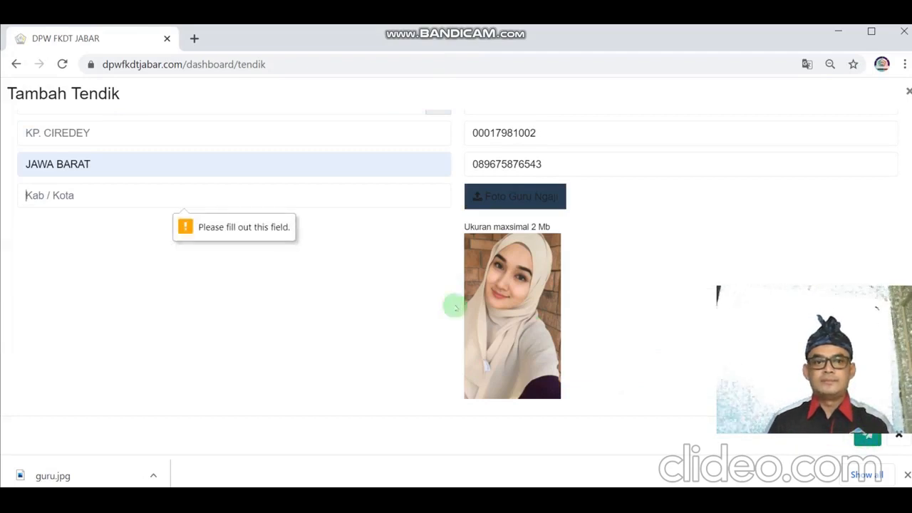
{"action": "left_click", "coordinate": [98, 208]}
{"action": "left_click", "coordinate": [98, 224]}
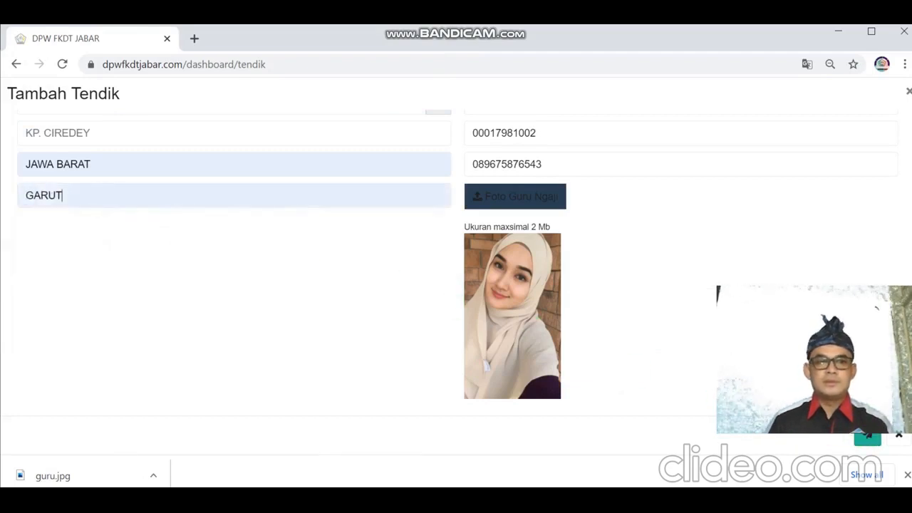
{"action": "left_click", "coordinate": [796, 436]}
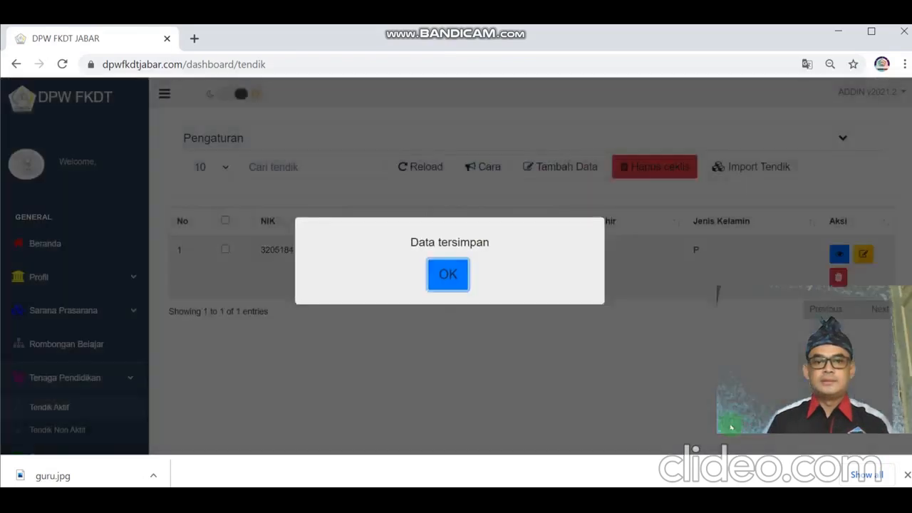
{"action": "left_click", "coordinate": [460, 280]}
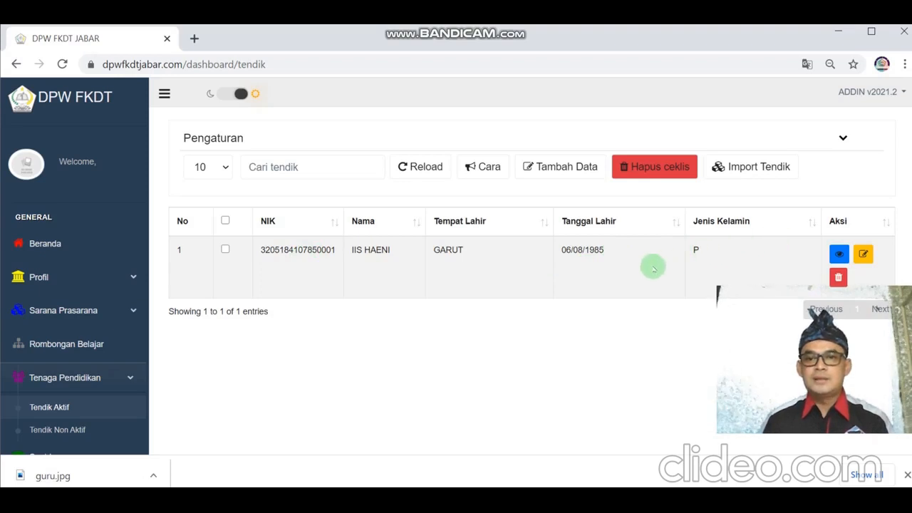
Open the saved tendik's detail view, review the photo and data, and close it
{"action": "left_click", "coordinate": [837, 255]}
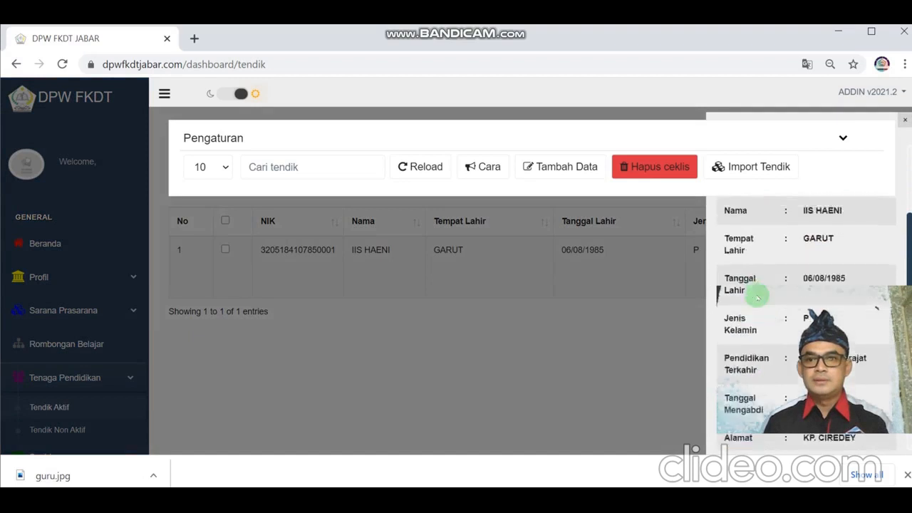
{"action": "scroll", "coordinate": [757, 298], "scroll_direction": "down", "scroll_amount": 6}
{"action": "scroll", "coordinate": [757, 297], "scroll_direction": "up", "scroll_amount": 8}
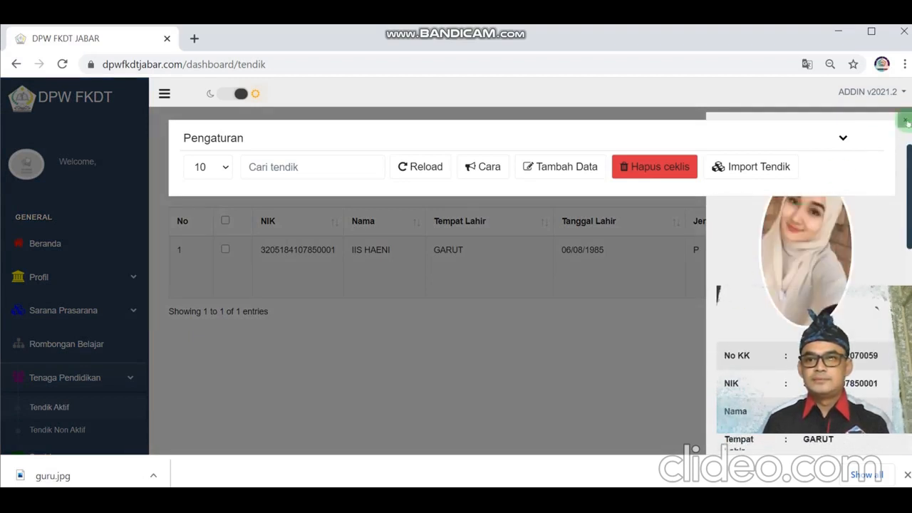
{"action": "left_click", "coordinate": [602, 307]}
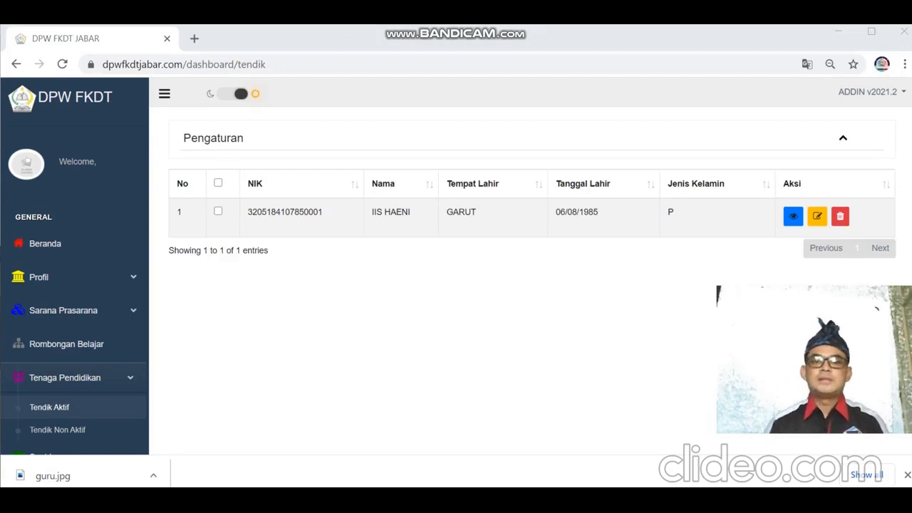
Download another copy of the blank tendik import template and open it in Excel for editing
{"action": "left_click", "coordinate": [842, 138]}
{"action": "left_click", "coordinate": [757, 168]}
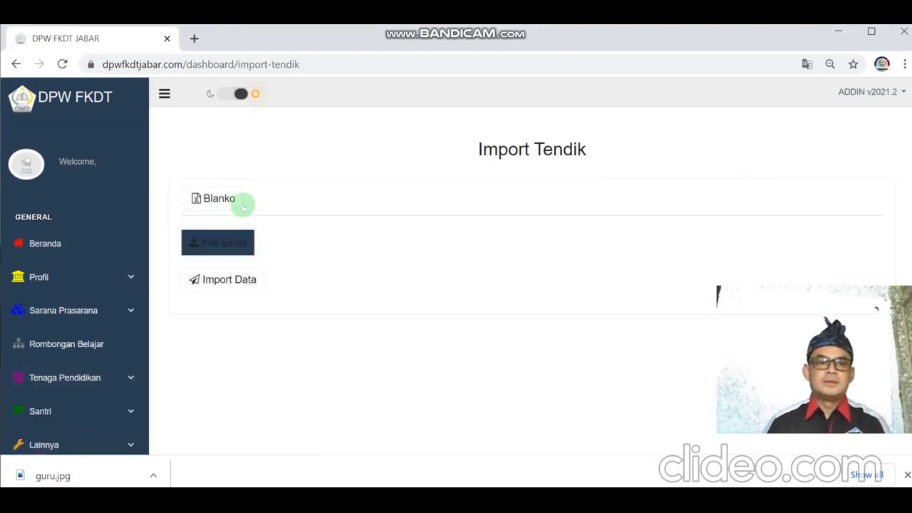
{"action": "left_click", "coordinate": [219, 200]}
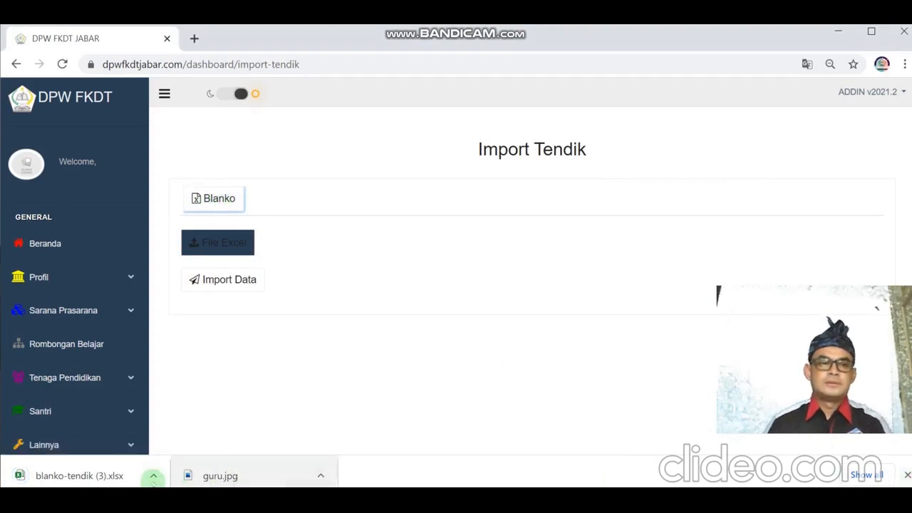
{"action": "left_click", "coordinate": [114, 475]}
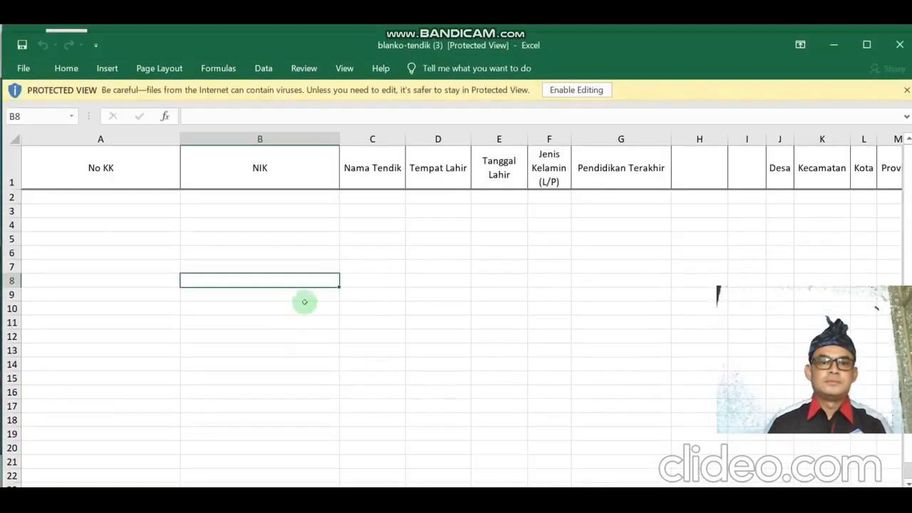
{"action": "left_click", "coordinate": [593, 87]}
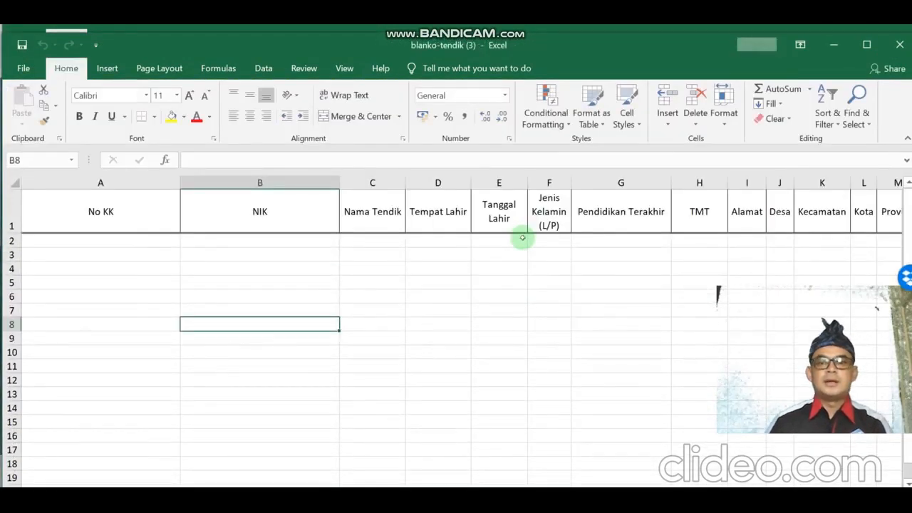
Examine each header in row 1 of the newly opened tendik template, from No KK through Nama Pemilik Rekening
{"action": "left_click", "coordinate": [85, 213]}
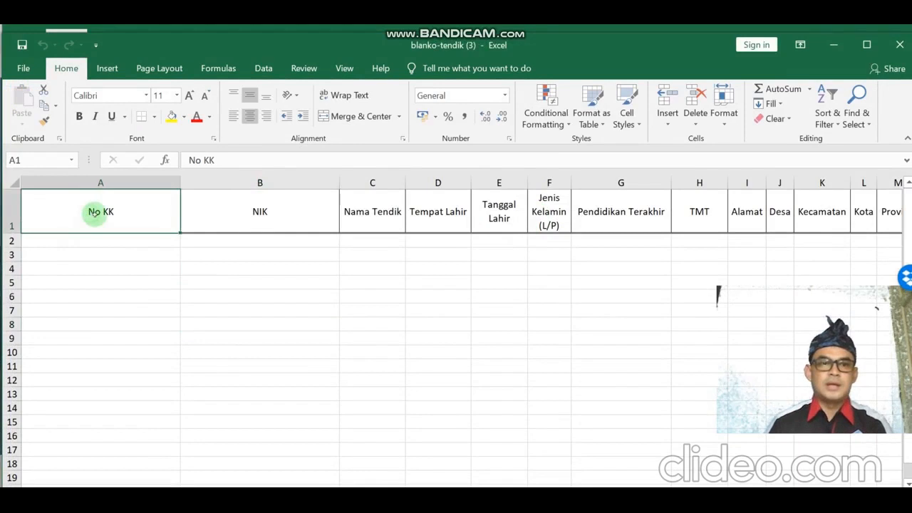
{"action": "left_click", "coordinate": [291, 213]}
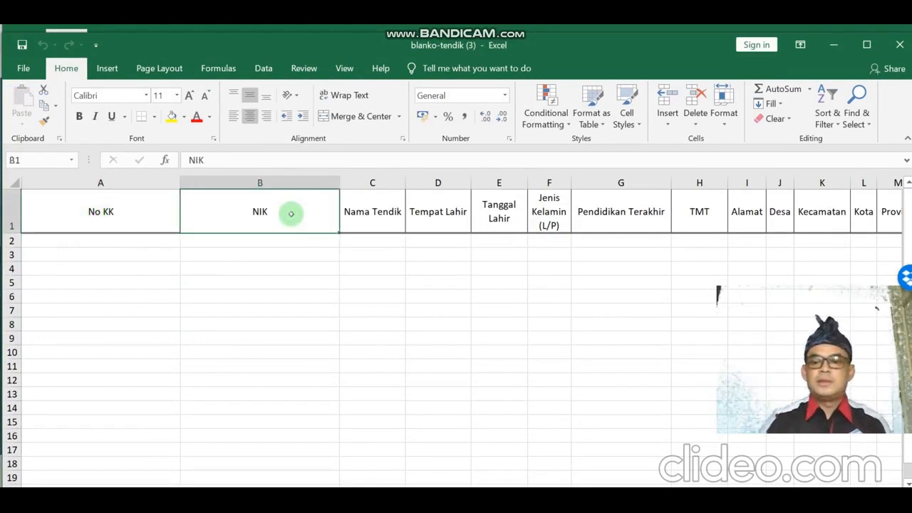
{"action": "key", "text": "Right"}
{"action": "key", "text": "Right"}
{"action": "key", "text": "Right"}
{"action": "key", "text": "Right"}
{"action": "key", "text": "Right"}
{"action": "key", "text": "Right"}
{"action": "key", "text": "Right"}
{"action": "key", "text": "Right"}
{"action": "key", "text": "Right"}
{"action": "key", "text": "Right"}
{"action": "key", "text": "Right"}
{"action": "key", "text": "Right"}
{"action": "key", "text": "Right"}
{"action": "key", "text": "Right"}
{"action": "key", "text": "Right"}
{"action": "key", "text": "Right"}
{"action": "key", "text": "Right"}
{"action": "key", "text": "Right"}
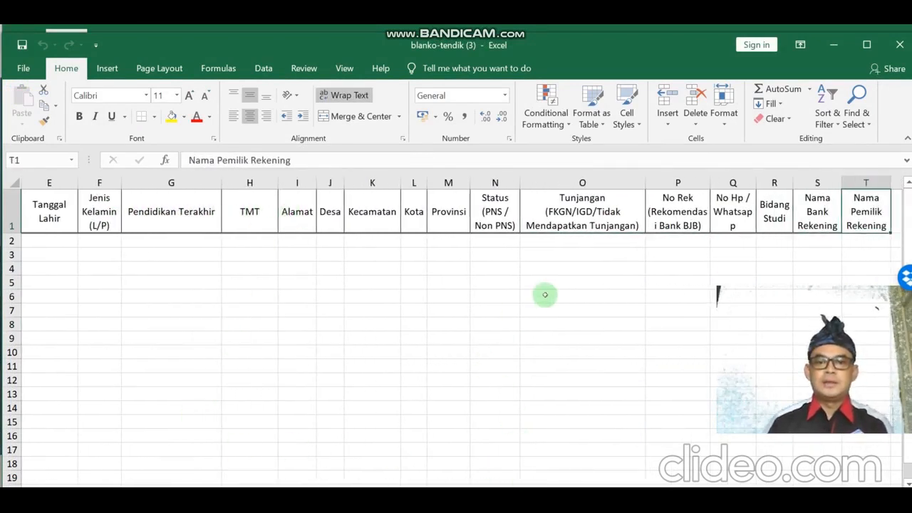
Start entering the family card number under No KK in cell A2 of the blank tendik template
{"action": "left_click", "coordinate": [578, 239]}
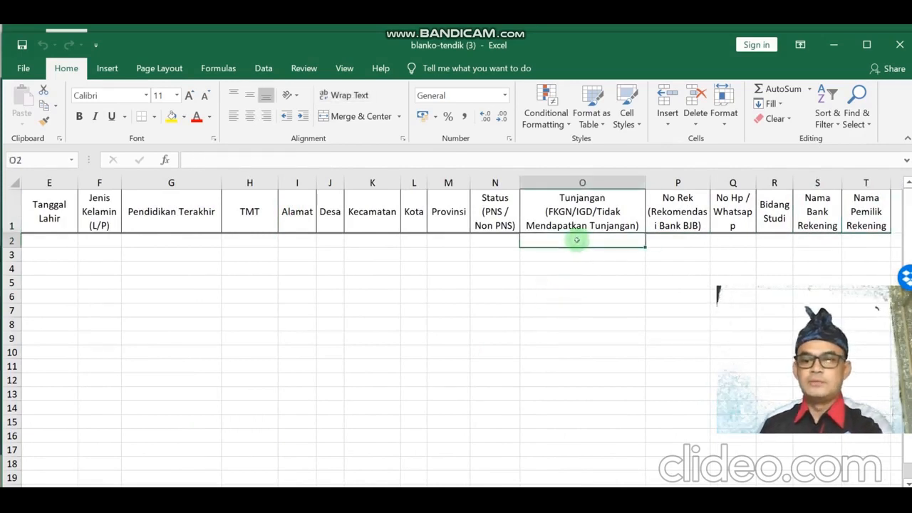
{"action": "key", "text": "Home"}
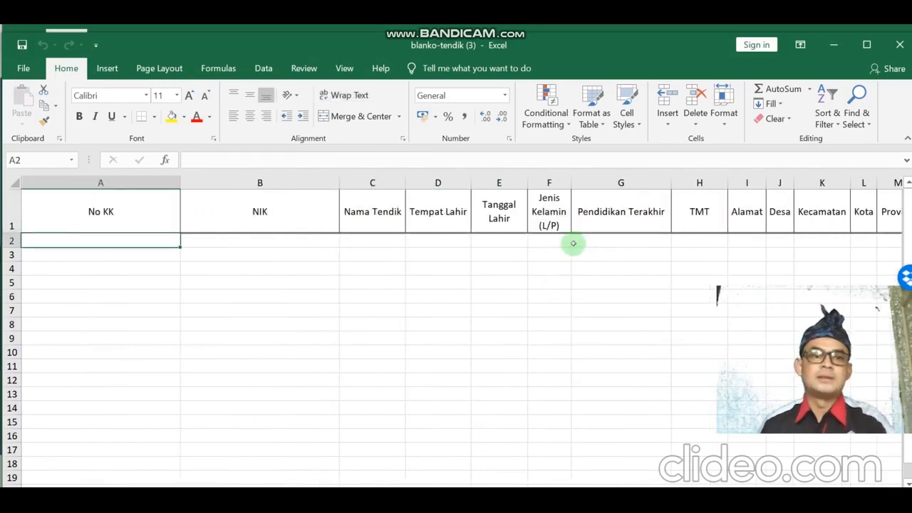
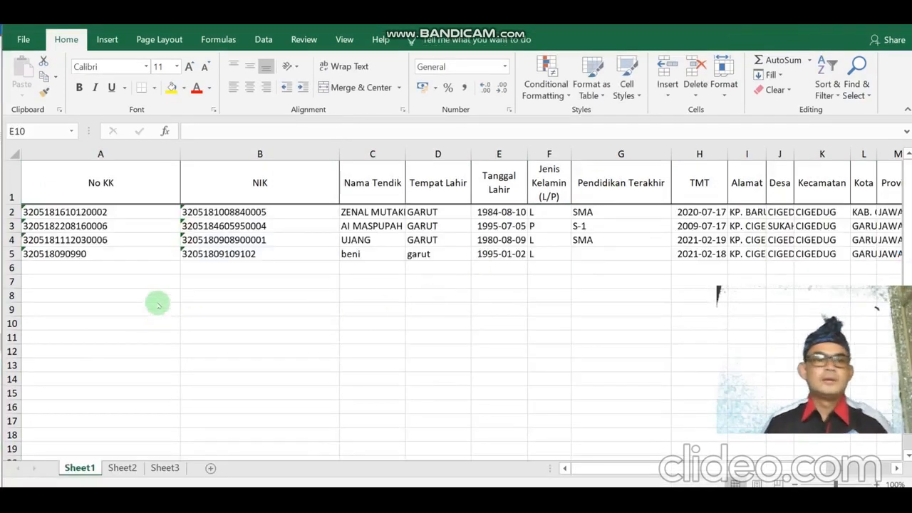
Examine the first teacher's row in the filled tendik workbook, from No KK through Nama Pemilik Rekening
{"action": "left_click", "coordinate": [135, 213]}
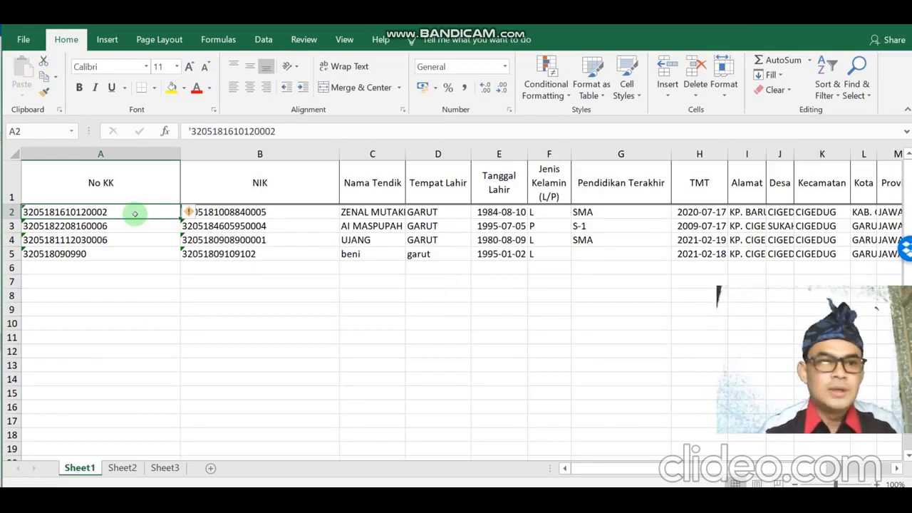
{"action": "key", "text": "Right"}
{"action": "key", "text": "Right"}
{"action": "key", "text": "Right"}
{"action": "key", "text": "Right"}
{"action": "key", "text": "Right"}
{"action": "key", "text": "Right"}
{"action": "key", "text": "Right"}
{"action": "key", "text": "Right"}
{"action": "key", "text": "Right"}
{"action": "key", "text": "Right"}
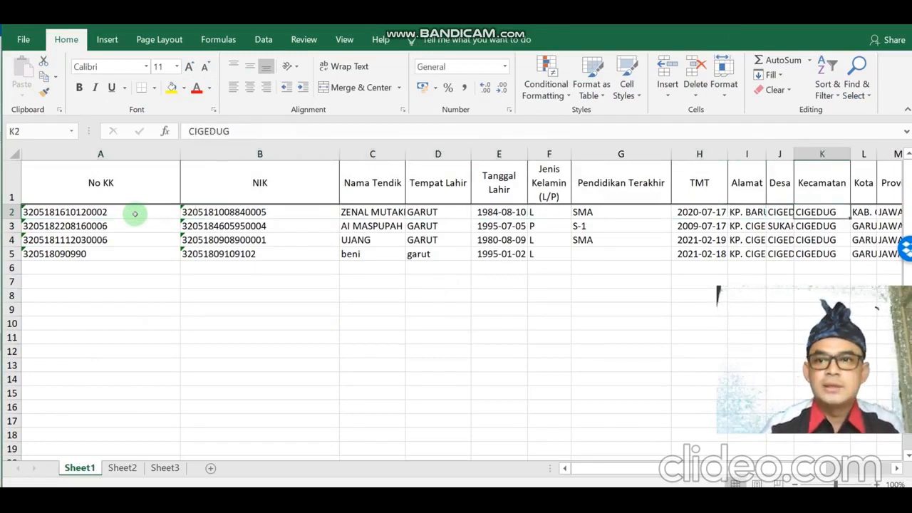
{"action": "key", "text": "Right"}
{"action": "key", "text": "Right"}
{"action": "key", "text": "Right"}
{"action": "key", "text": "Right"}
{"action": "key", "text": "Right"}
{"action": "key", "text": "Right"}
{"action": "key", "text": "Right"}
{"action": "key", "text": "Right"}
{"action": "key", "text": "Right"}
{"action": "key", "text": "Right"}
{"action": "key", "text": "Right"}
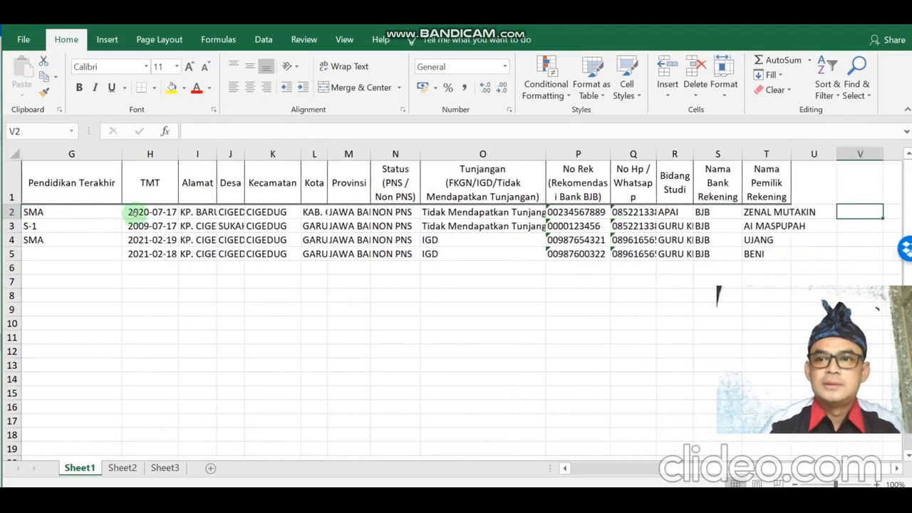
{"action": "left_click_drag", "start_coordinate": [709, 467], "coordinate": [349, 440]}
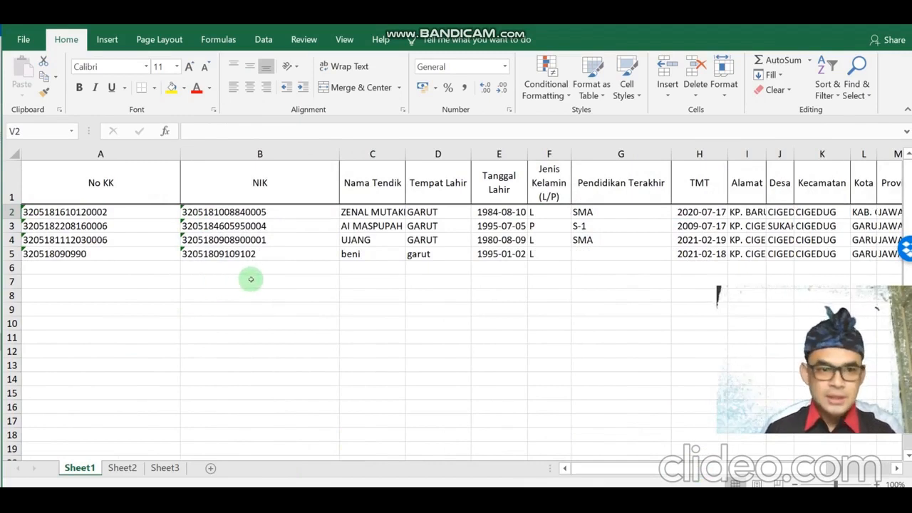
Highlight the last teacher's cells A5:F5, from No KK through Jenis Kelamin, with a yellow fill
{"action": "left_click_drag", "start_coordinate": [72, 254], "coordinate": [538, 255]}
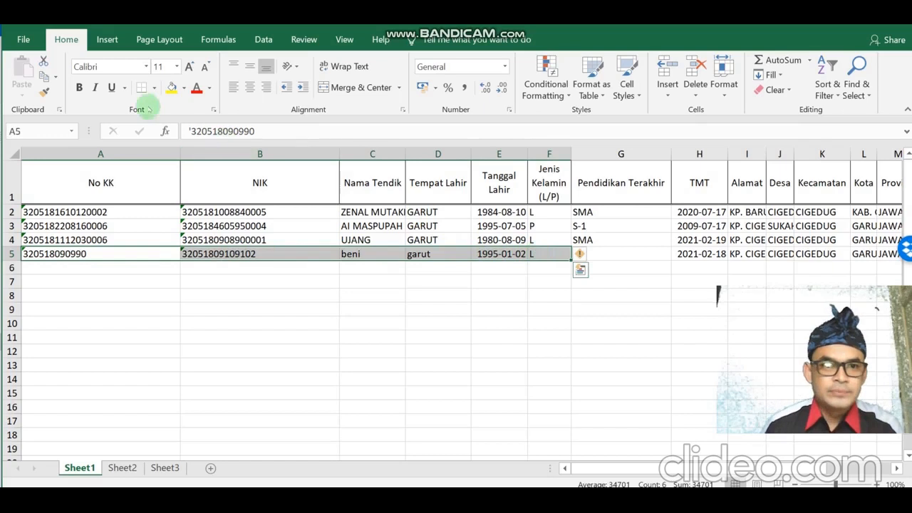
{"action": "left_click", "coordinate": [170, 87]}
{"action": "left_click", "coordinate": [116, 330]}
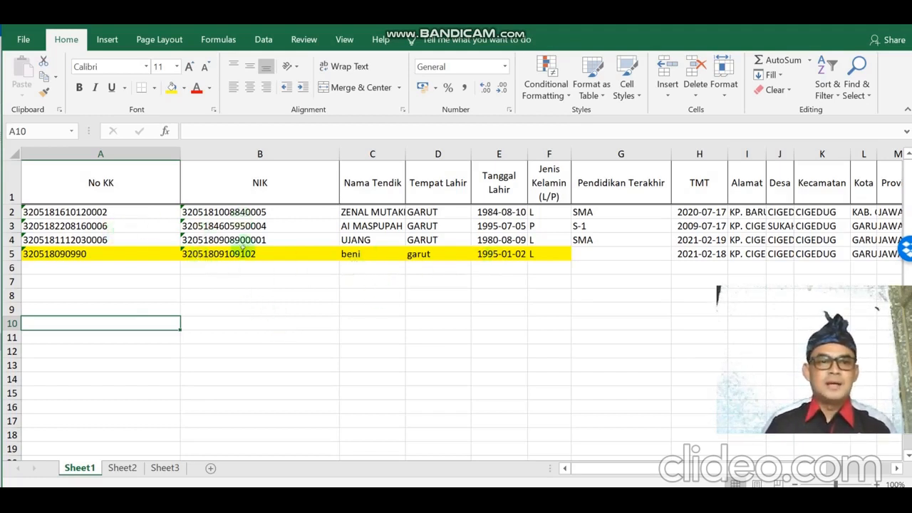
{"action": "left_click", "coordinate": [358, 308]}
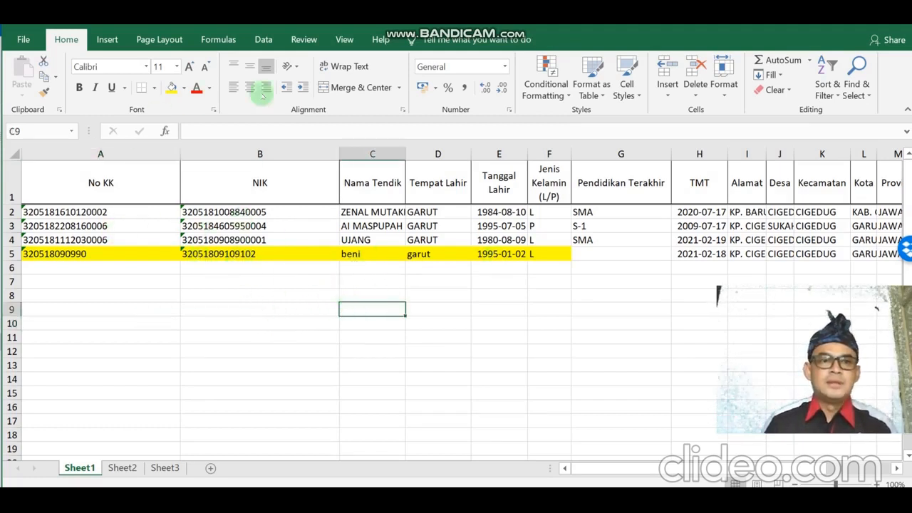
Save the filled tendik workbook, close its window, and return to the Import Tendik page in the browser
{"action": "left_click", "coordinate": [24, 39]}
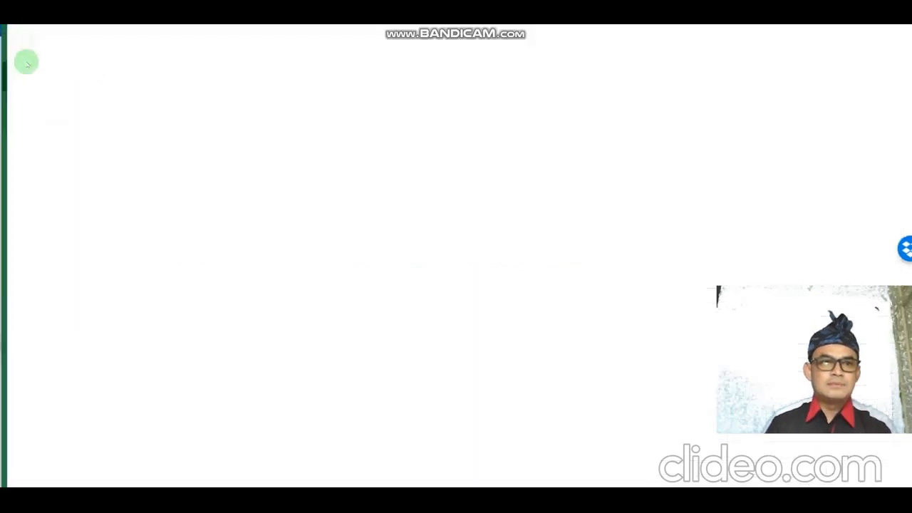
{"action": "left_click", "coordinate": [49, 205]}
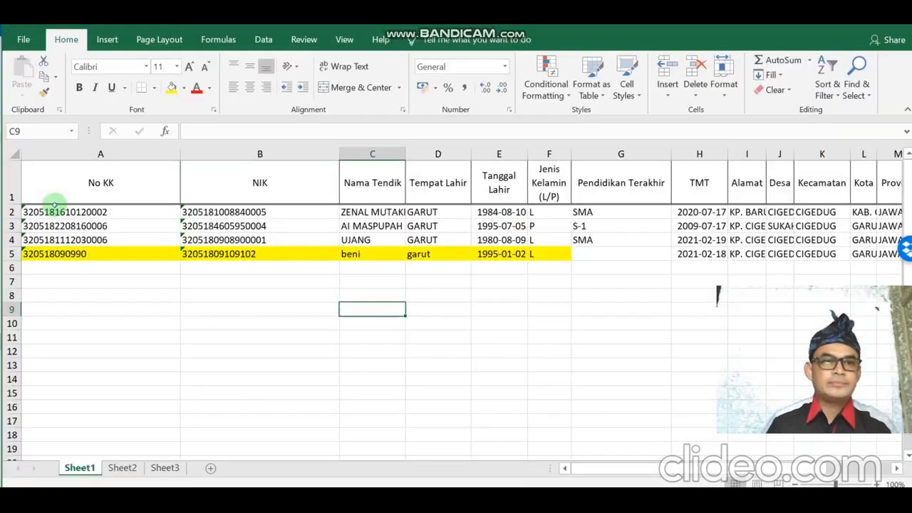
{"action": "right_click", "coordinate": [549, 502]}
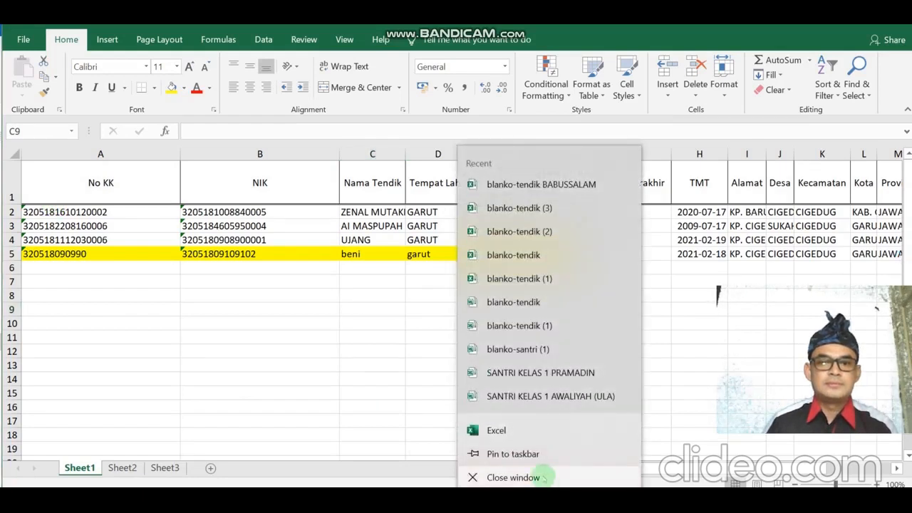
{"action": "left_click", "coordinate": [543, 477]}
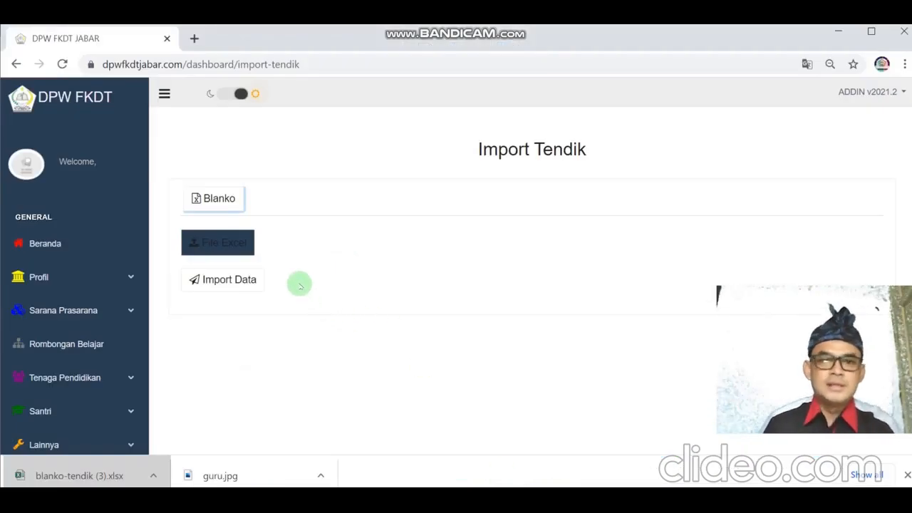
Choose the blanko-tendik BABUSSALAM workbook from Downloads as the Excel file and load its data for import
{"action": "left_click", "coordinate": [224, 251]}
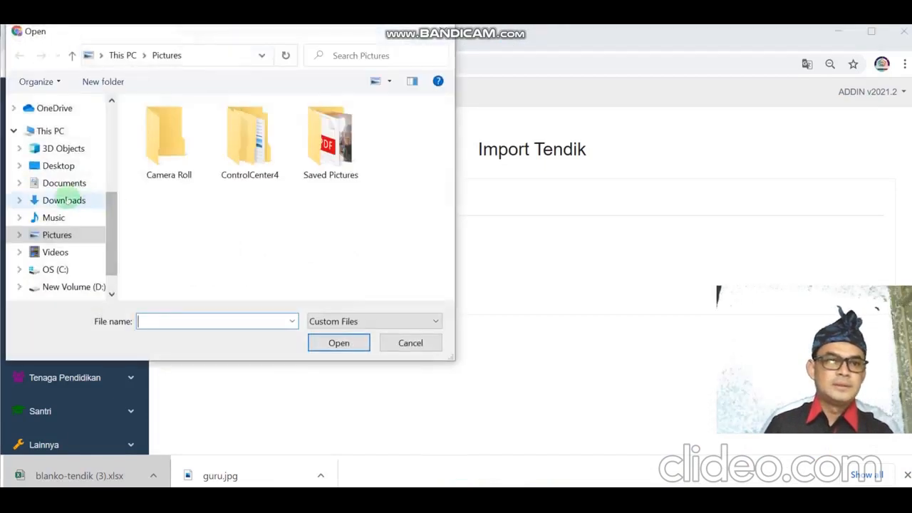
{"action": "left_click", "coordinate": [63, 200]}
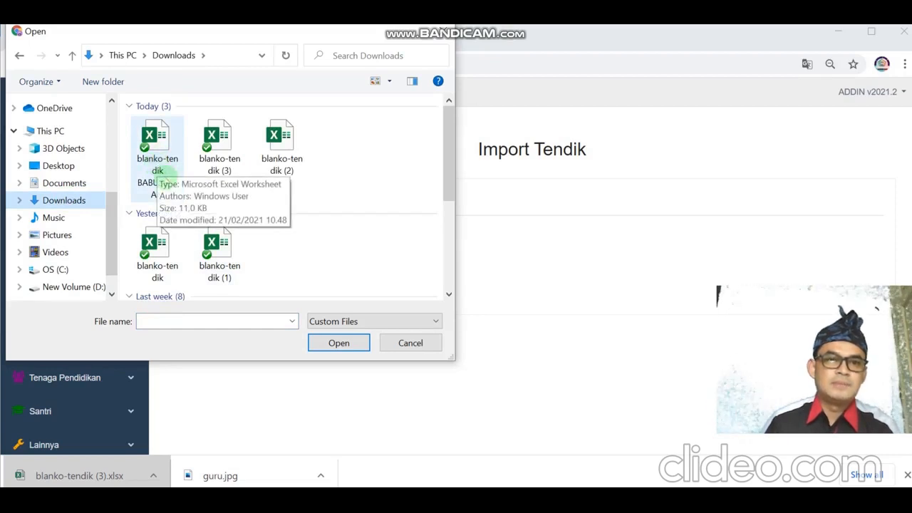
{"action": "double_click", "coordinate": [157, 164]}
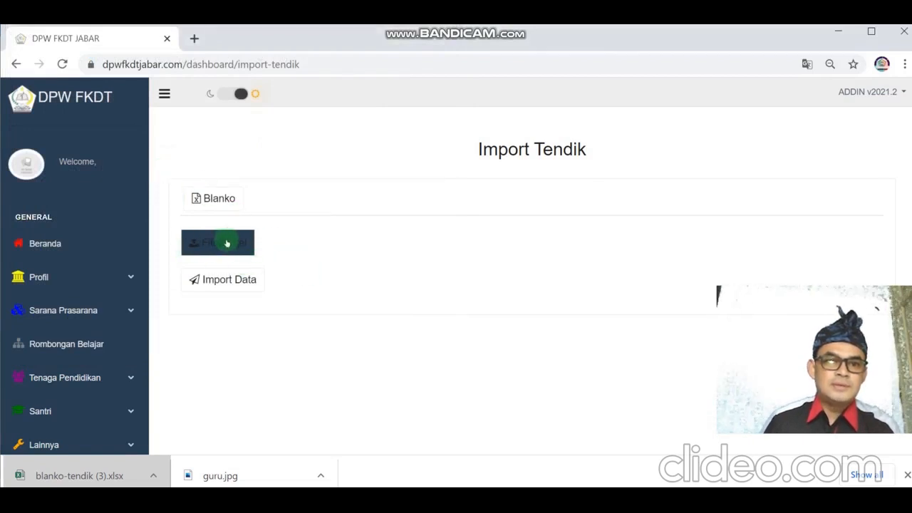
{"action": "left_click", "coordinate": [230, 280]}
Check the teacher rows in the import preview table, comparing NO KK, NIK, name, birth data and last education
{"action": "scroll", "coordinate": [406, 324], "scroll_direction": "down", "scroll_amount": 4}
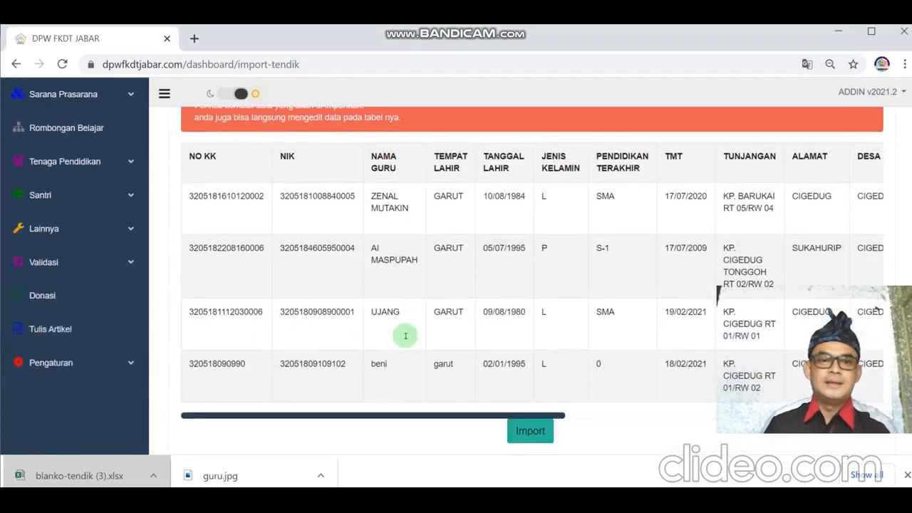
{"action": "scroll", "coordinate": [406, 336], "scroll_direction": "down", "scroll_amount": 2}
{"action": "scroll", "coordinate": [399, 335], "scroll_direction": "up", "scroll_amount": 3}
{"action": "scroll", "coordinate": [395, 335], "scroll_direction": "down", "scroll_amount": 2}
{"action": "scroll", "coordinate": [396, 335], "scroll_direction": "up", "scroll_amount": 2}
{"action": "scroll", "coordinate": [394, 332], "scroll_direction": "down", "scroll_amount": 2}
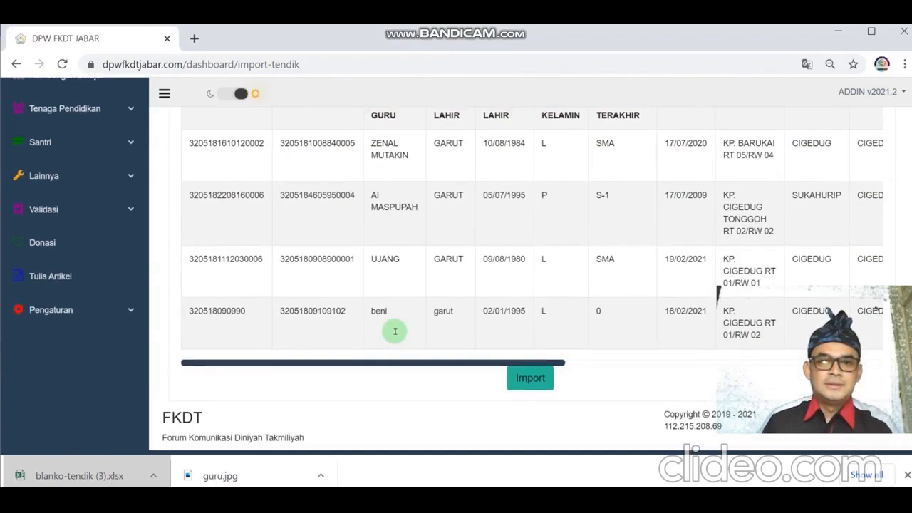
{"action": "scroll", "coordinate": [395, 331], "scroll_direction": "up", "scroll_amount": 1}
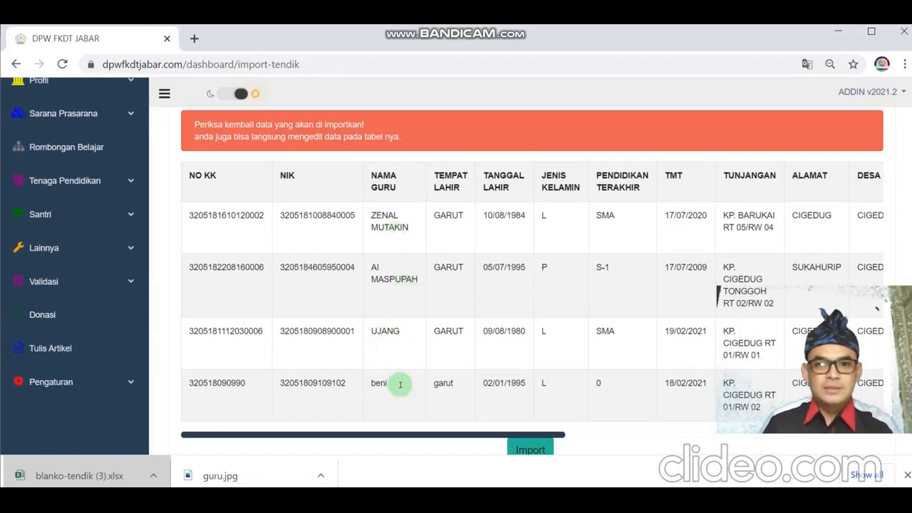
{"action": "left_click_drag", "start_coordinate": [377, 434], "coordinate": [346, 426]}
{"action": "scroll", "coordinate": [412, 378], "scroll_direction": "down", "scroll_amount": 2}
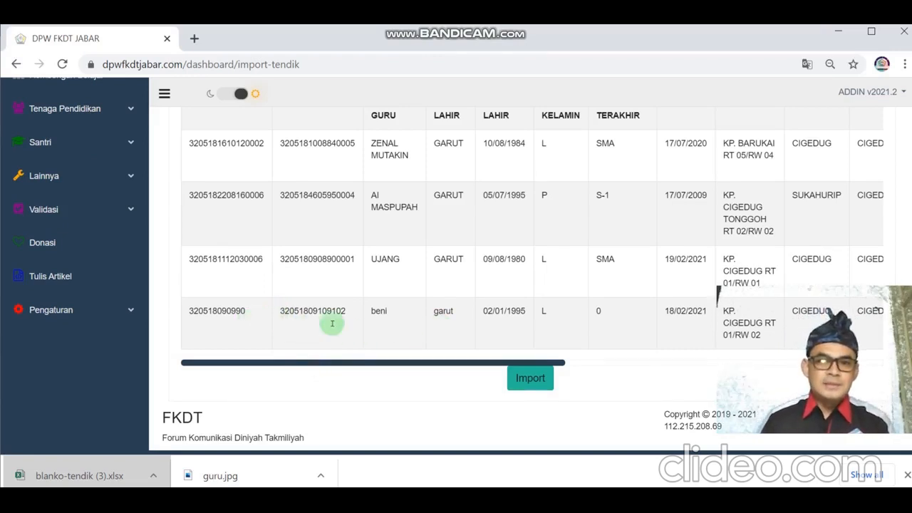
{"action": "scroll", "coordinate": [256, 294], "scroll_direction": "up", "scroll_amount": 1}
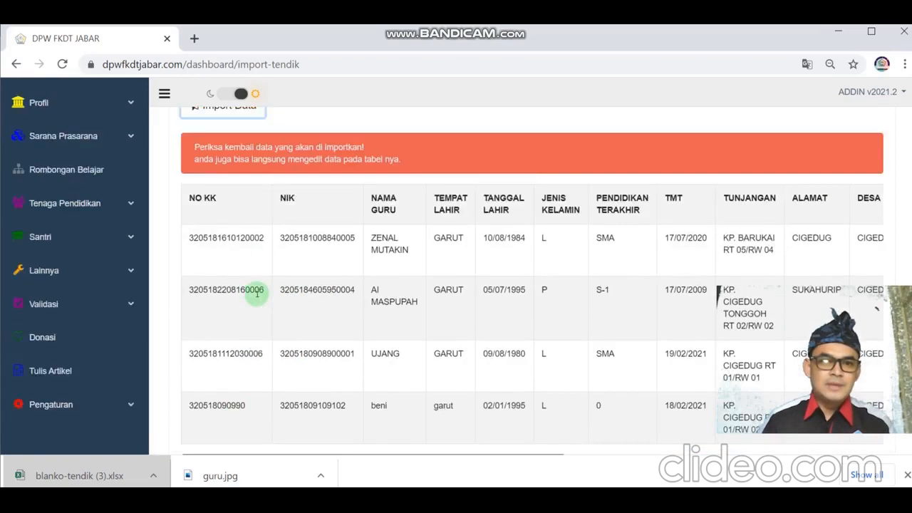
{"action": "scroll", "coordinate": [256, 294], "scroll_direction": "up", "scroll_amount": 1}
{"action": "scroll", "coordinate": [245, 314], "scroll_direction": "down", "scroll_amount": 1}
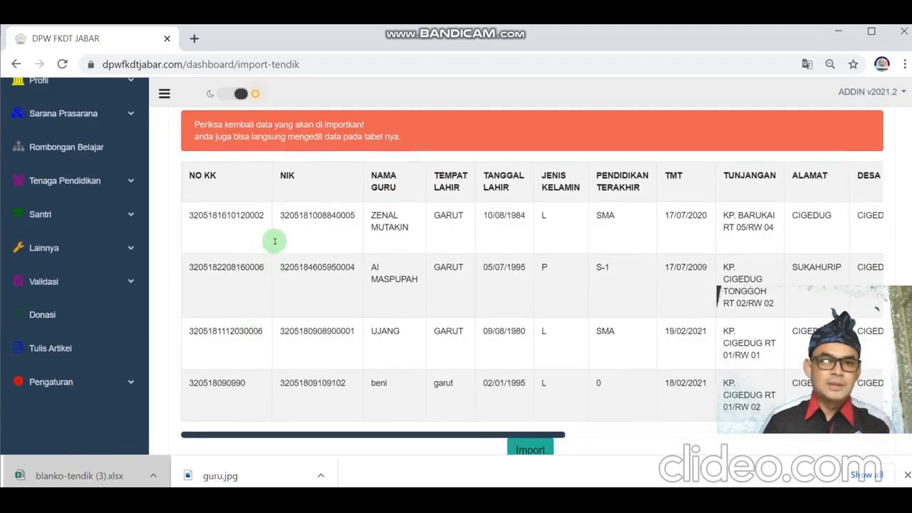
{"action": "scroll", "coordinate": [314, 345], "scroll_direction": "down", "scroll_amount": 1}
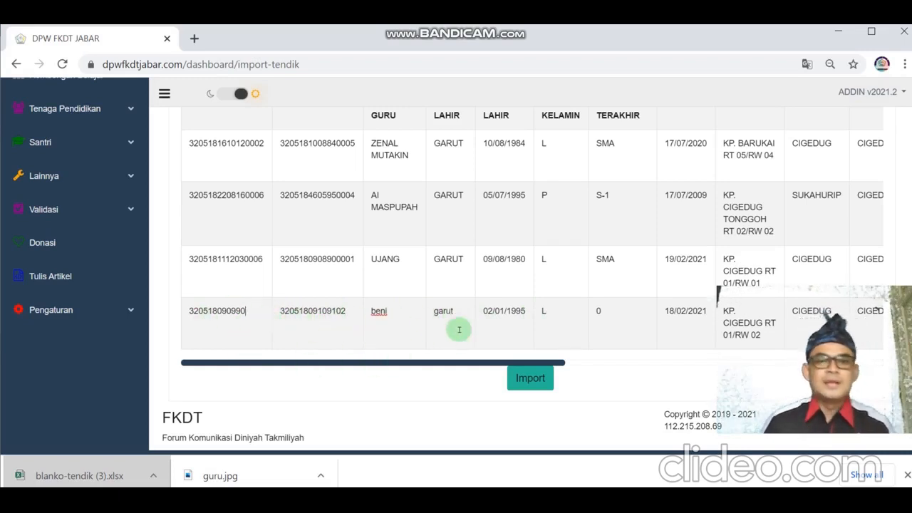
{"action": "scroll", "coordinate": [253, 317], "scroll_direction": "up", "scroll_amount": 1}
{"action": "scroll", "coordinate": [253, 312], "scroll_direction": "down", "scroll_amount": 1}
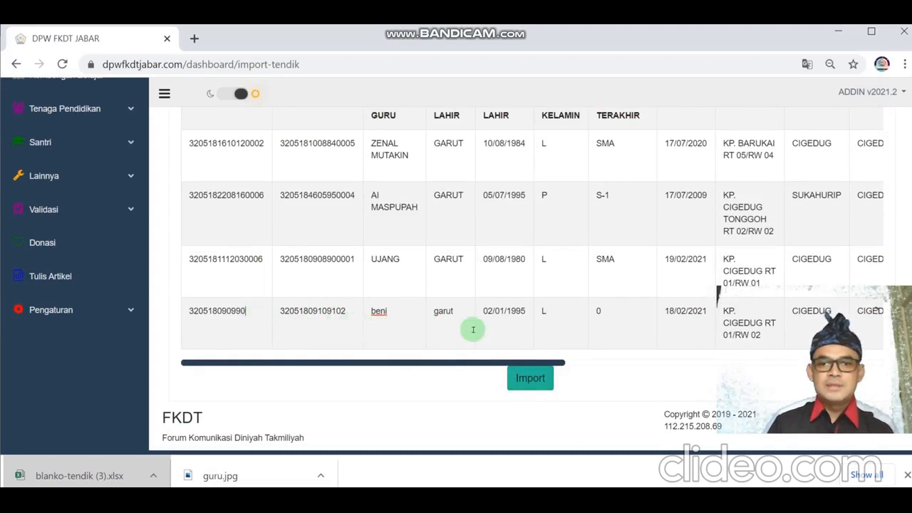
Import the previewed tendik data and acknowledge the import message
{"action": "left_click", "coordinate": [528, 383]}
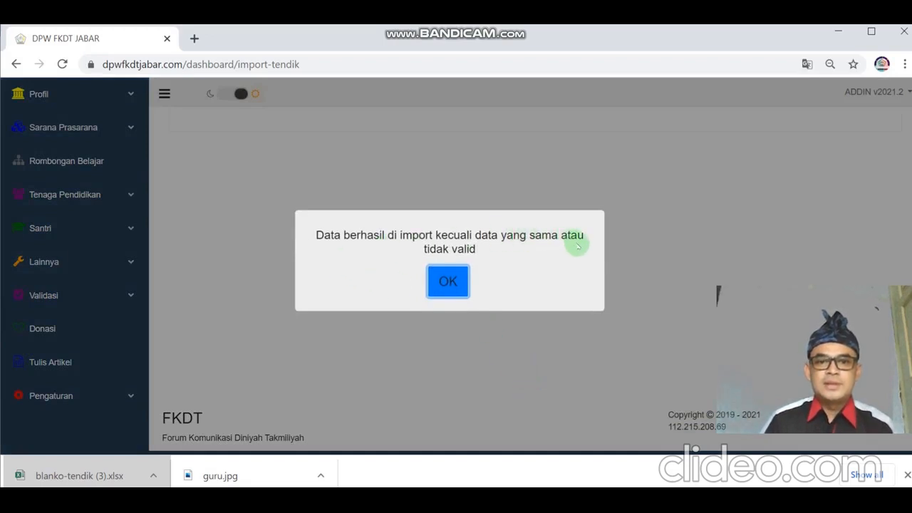
{"action": "left_click", "coordinate": [448, 281]}
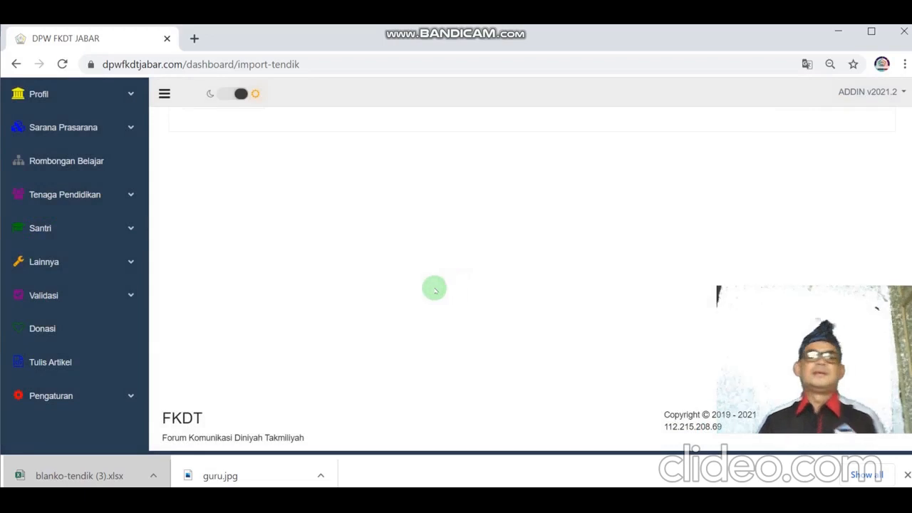
{"action": "scroll", "coordinate": [421, 296], "scroll_direction": "down", "scroll_amount": 3}
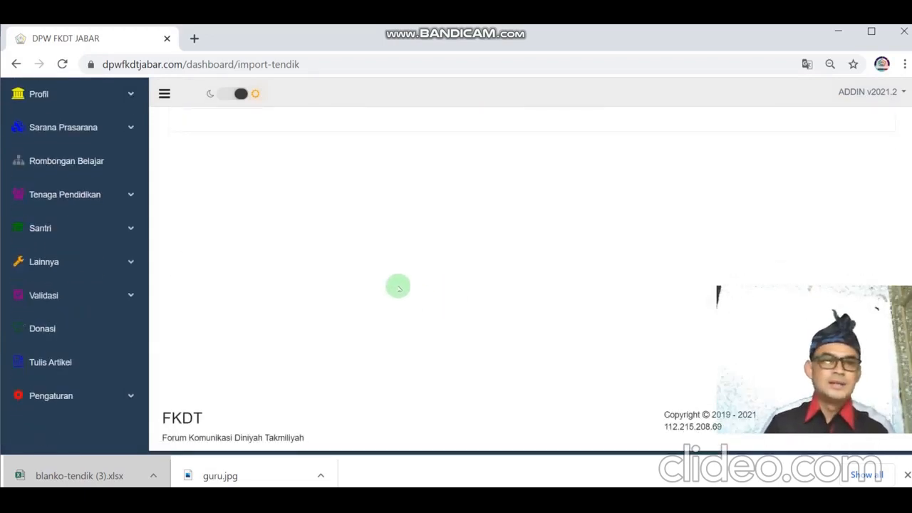
Open the Tendik Aktif list and check which imported teachers are listed
{"action": "left_click", "coordinate": [105, 205]}
{"action": "left_click", "coordinate": [93, 221]}
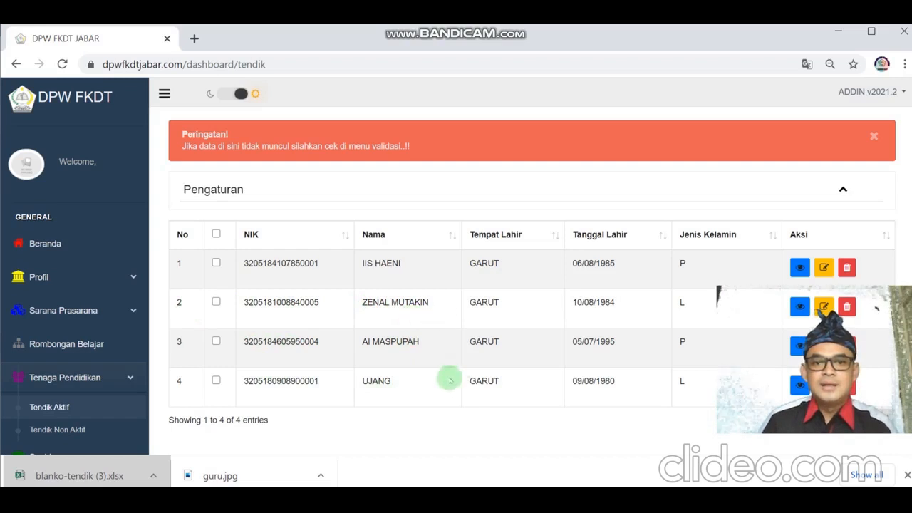
{"action": "scroll", "coordinate": [440, 378], "scroll_direction": "down", "scroll_amount": 2}
{"action": "scroll", "coordinate": [439, 376], "scroll_direction": "up", "scroll_amount": 2}
{"action": "scroll", "coordinate": [437, 377], "scroll_direction": "down", "scroll_amount": 2}
{"action": "scroll", "coordinate": [437, 377], "scroll_direction": "up", "scroll_amount": 2}
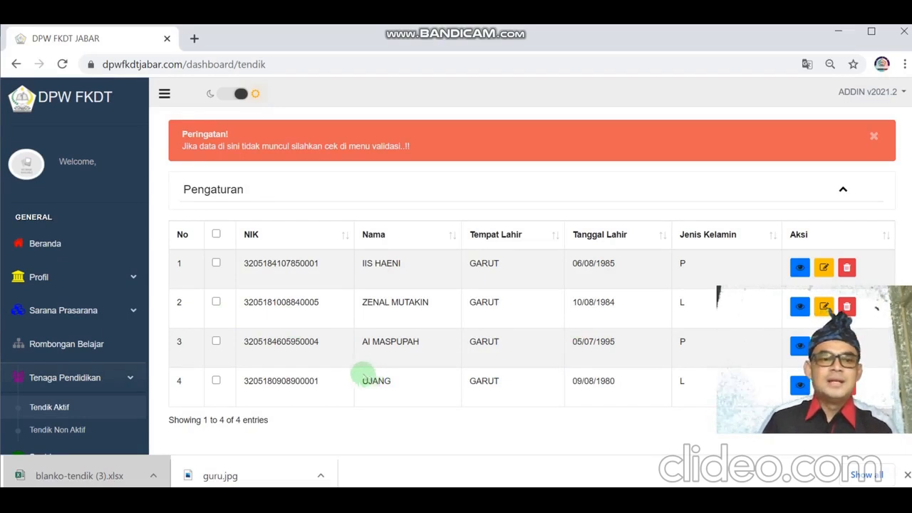
Open the Validasi Tendik list and examine the validation issues given for the teacher missing from the active list
{"action": "scroll", "coordinate": [363, 376], "scroll_direction": "down", "scroll_amount": 3}
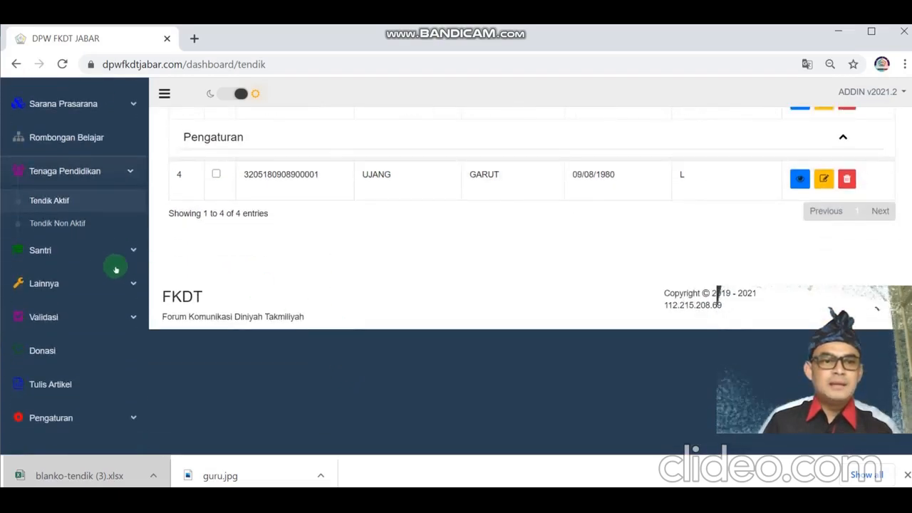
{"action": "left_click", "coordinate": [83, 316]}
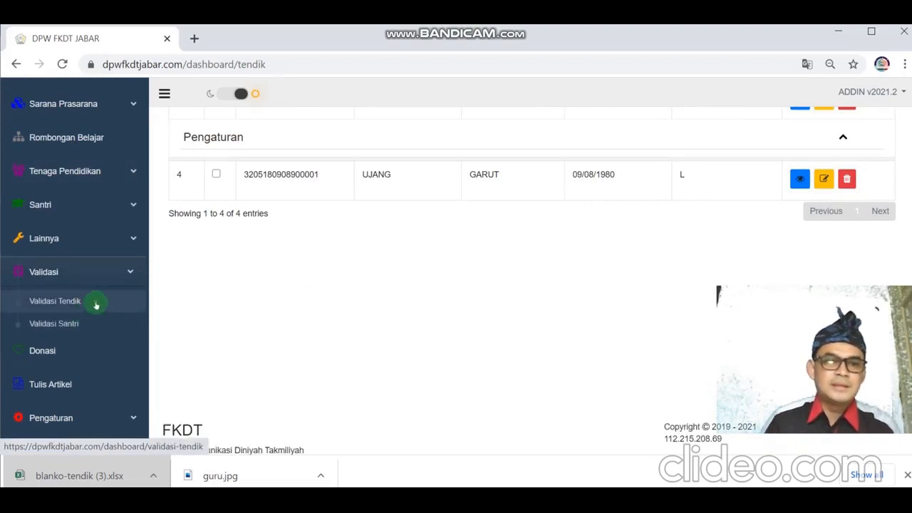
{"action": "left_click", "coordinate": [96, 303]}
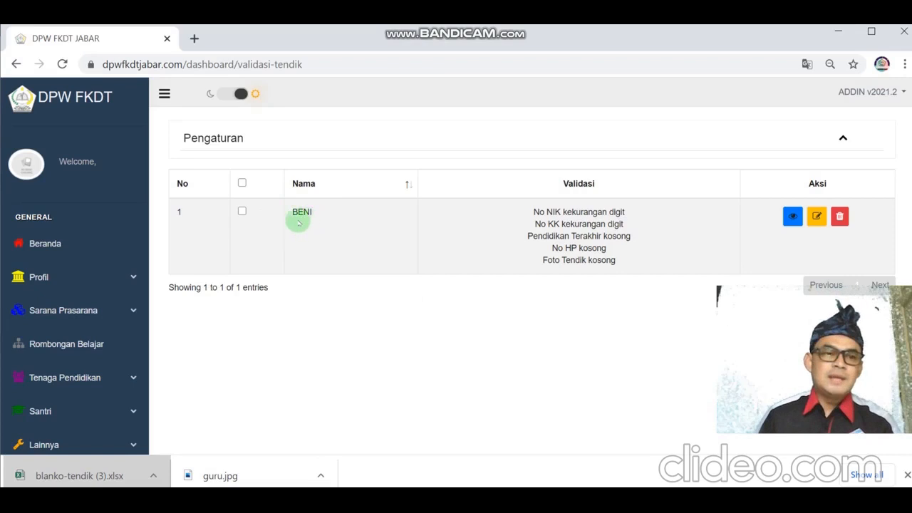
{"action": "left_click", "coordinate": [93, 374]}
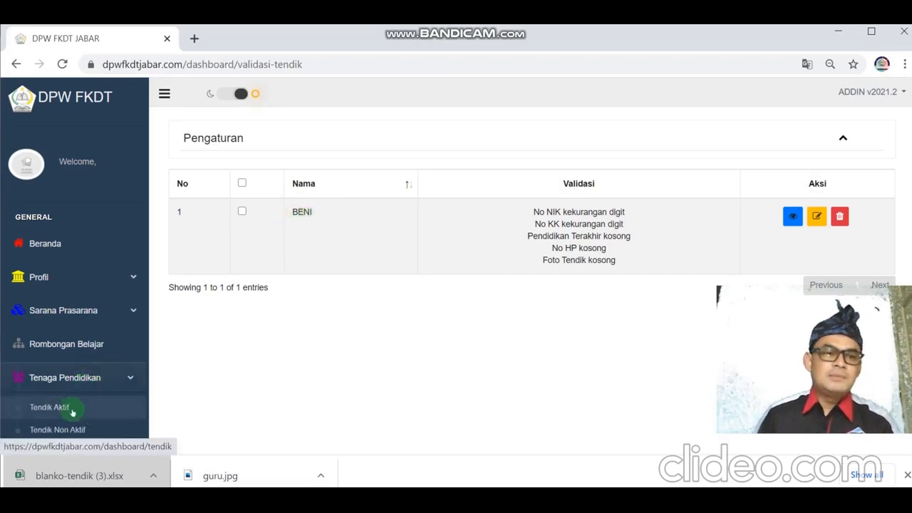
{"action": "scroll", "coordinate": [82, 336], "scroll_direction": "down", "scroll_amount": 2}
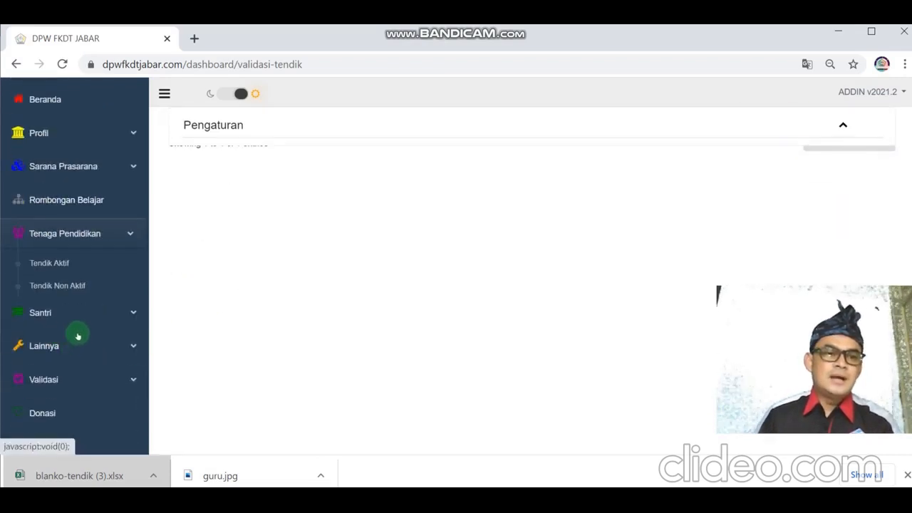
Open the flagged teacher's record from Validasi Tendik for editing and enter the complete NO KK and NIK numbers
{"action": "left_click", "coordinate": [100, 379]}
{"action": "left_click", "coordinate": [87, 364]}
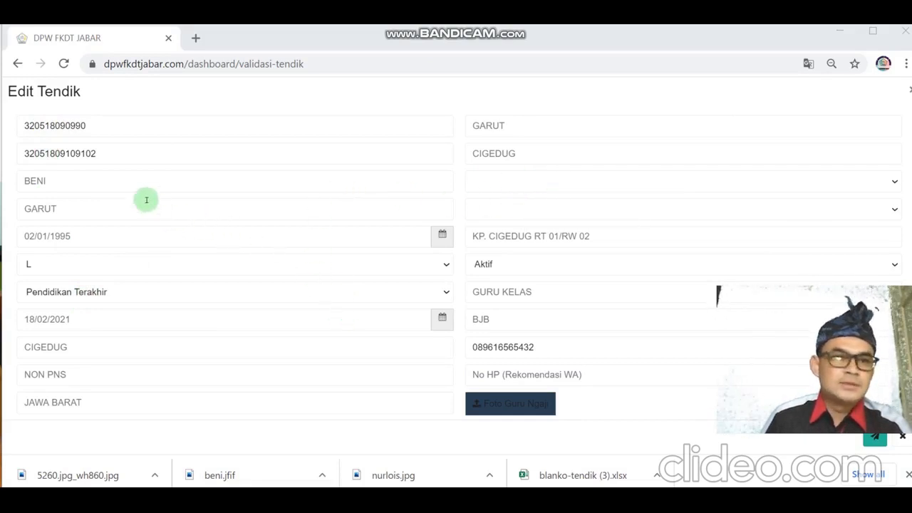
{"action": "left_click", "coordinate": [97, 129]}
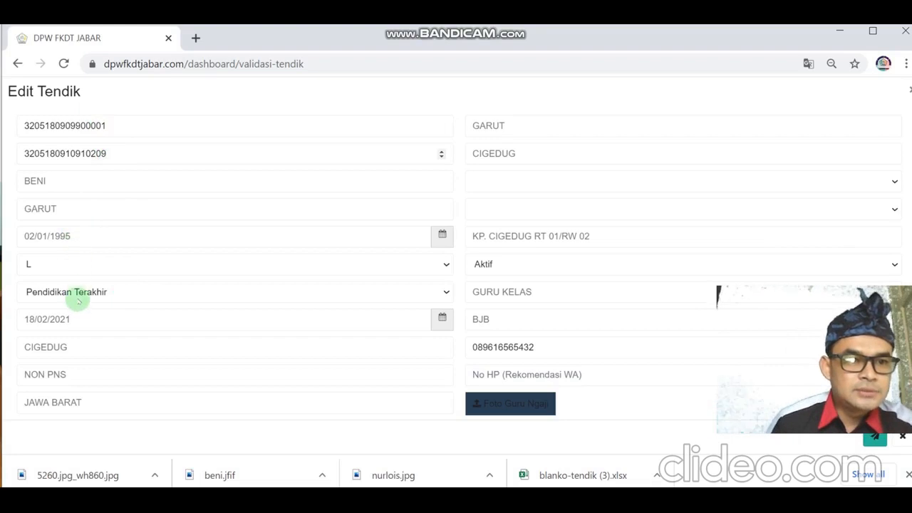
Set the teacher's last education (Pendidikan Terakhir) to SMA / Sederajat and look over the remaining fields
{"action": "left_click", "coordinate": [114, 291]}
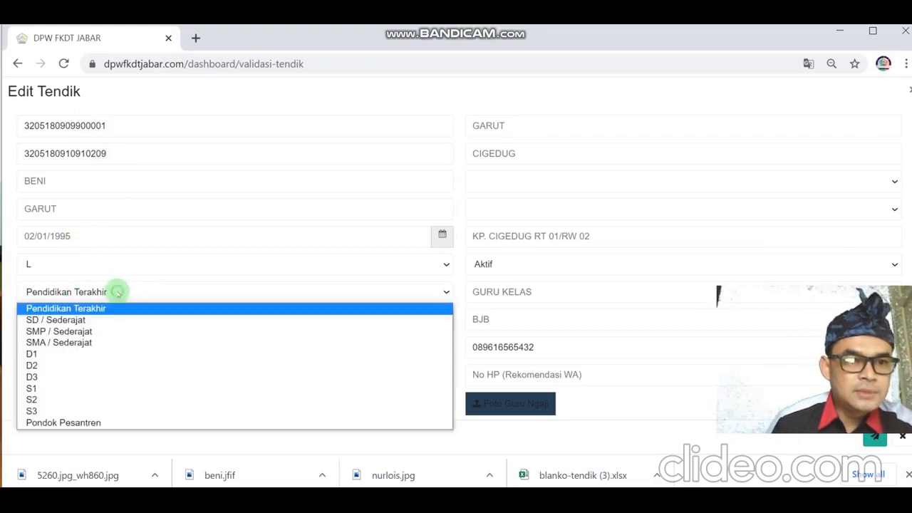
{"action": "left_click", "coordinate": [117, 342]}
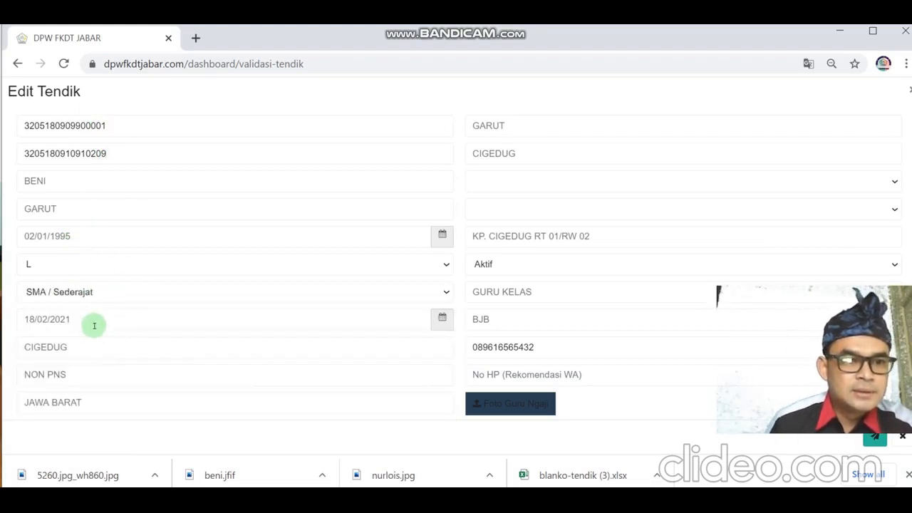
{"action": "scroll", "coordinate": [88, 329], "scroll_direction": "down", "scroll_amount": 1}
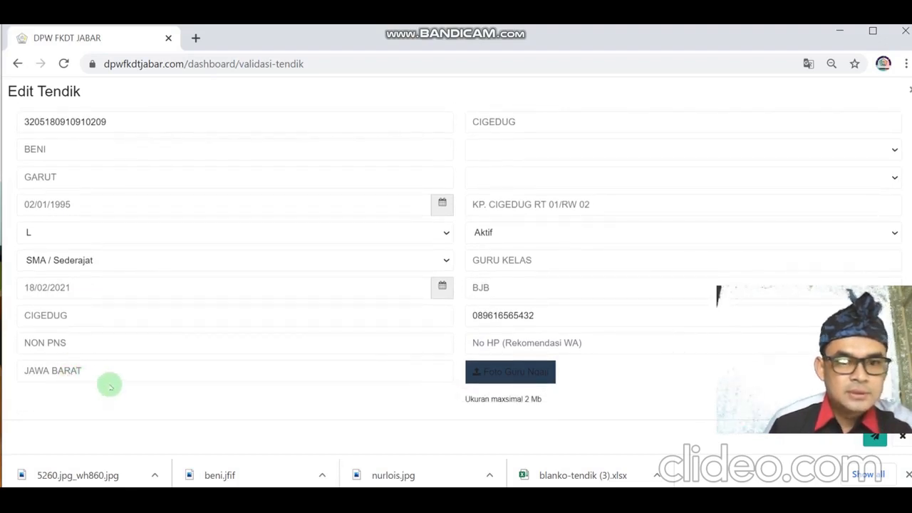
{"action": "scroll", "coordinate": [420, 270], "scroll_direction": "up", "scroll_amount": 1}
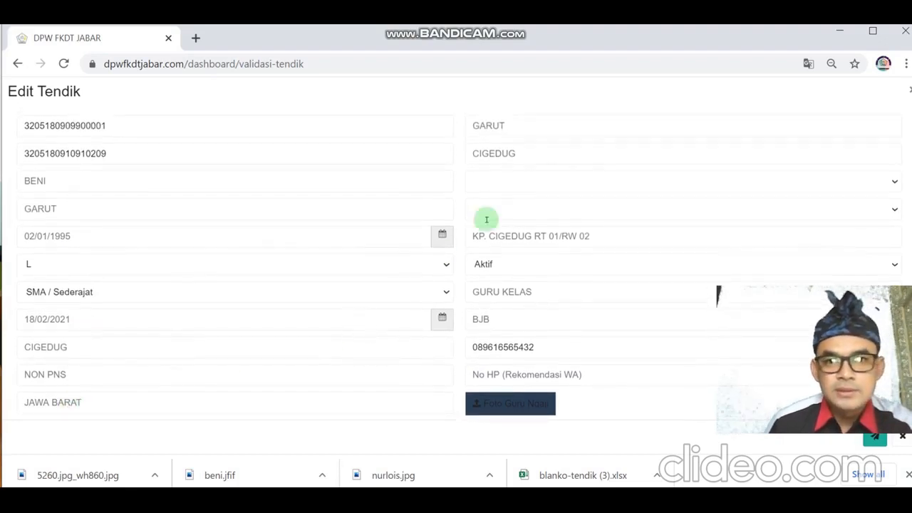
Set the teacher's employment status to Non PNS and the allowance to Tidak Mendapakan Tunjangan
{"action": "left_click", "coordinate": [650, 180]}
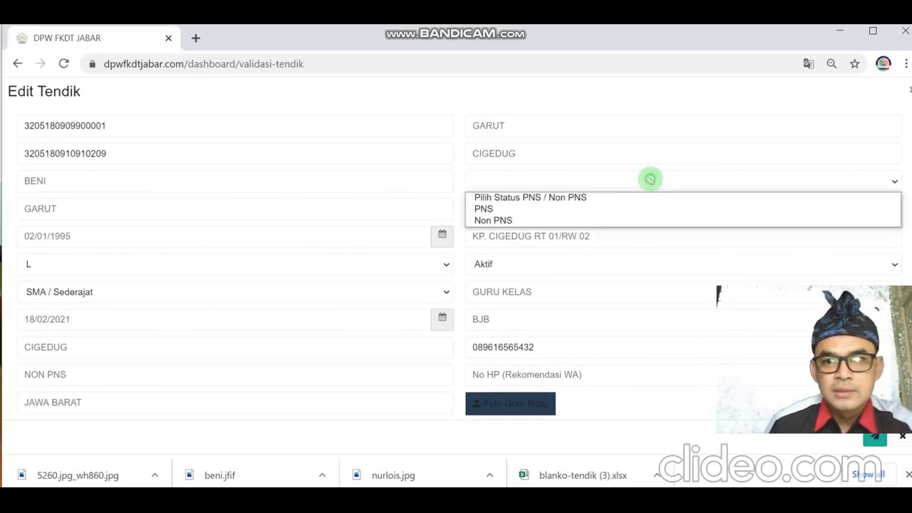
{"action": "left_click", "coordinate": [606, 220]}
{"action": "left_click", "coordinate": [569, 212]}
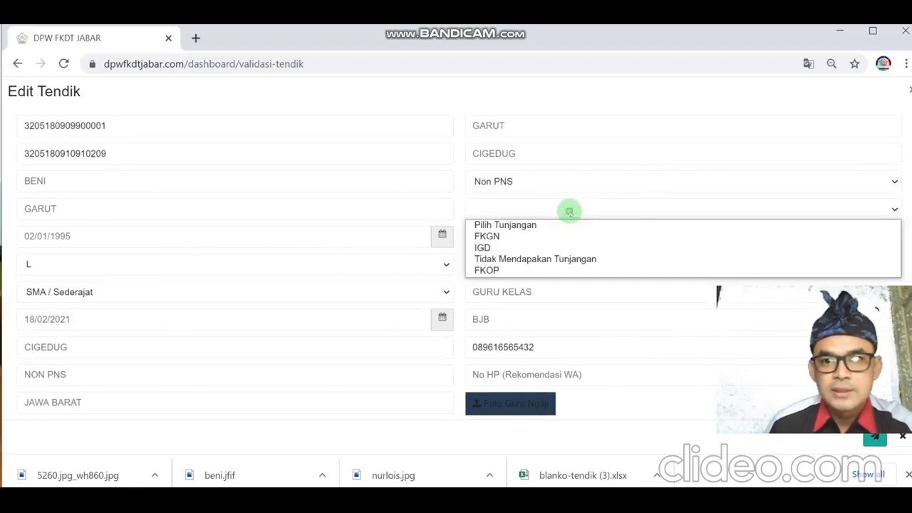
{"action": "left_click", "coordinate": [546, 259]}
{"action": "scroll", "coordinate": [546, 259], "scroll_direction": "down", "scroll_amount": 1}
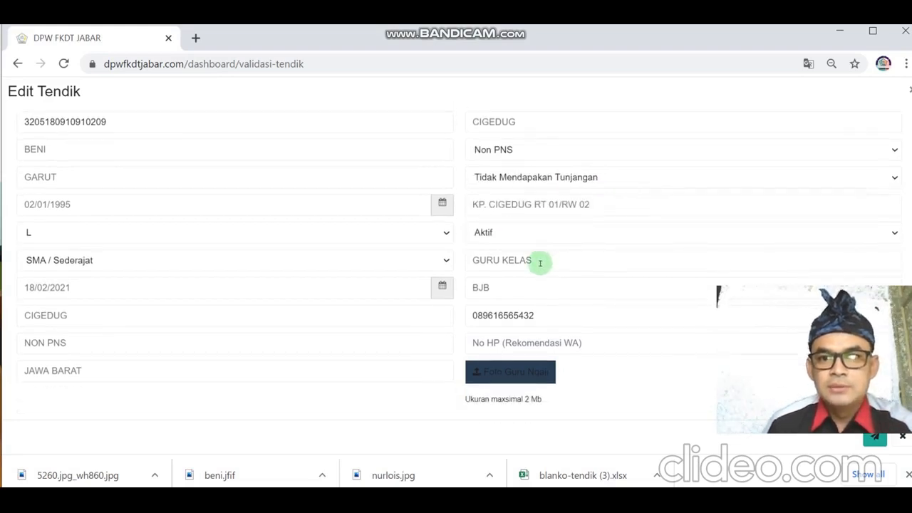
{"action": "left_click", "coordinate": [536, 232]}
{"action": "left_click", "coordinate": [538, 232]}
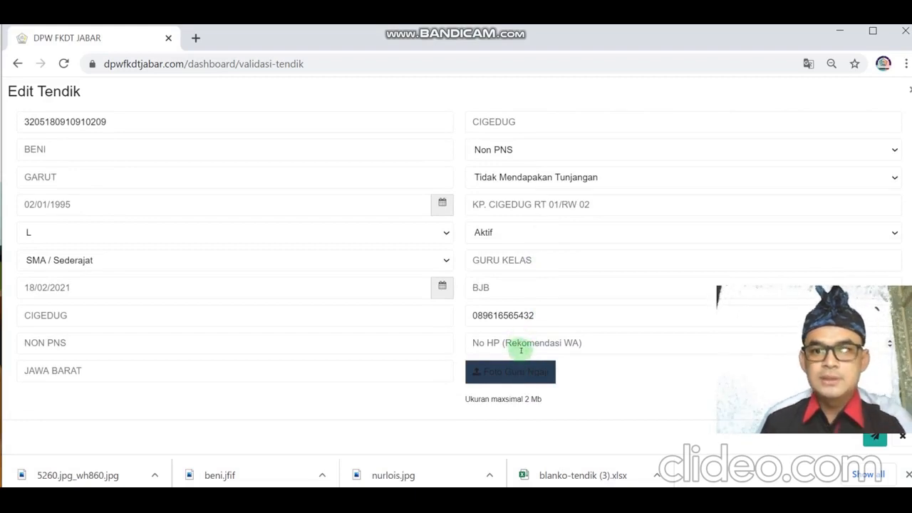
Copy the misplaced phone number into the No HP field and replace it in the field below the bank name with an account number
{"action": "left_click_drag", "start_coordinate": [536, 316], "coordinate": [397, 297]}
{"action": "key", "text": "ctrl+c"}
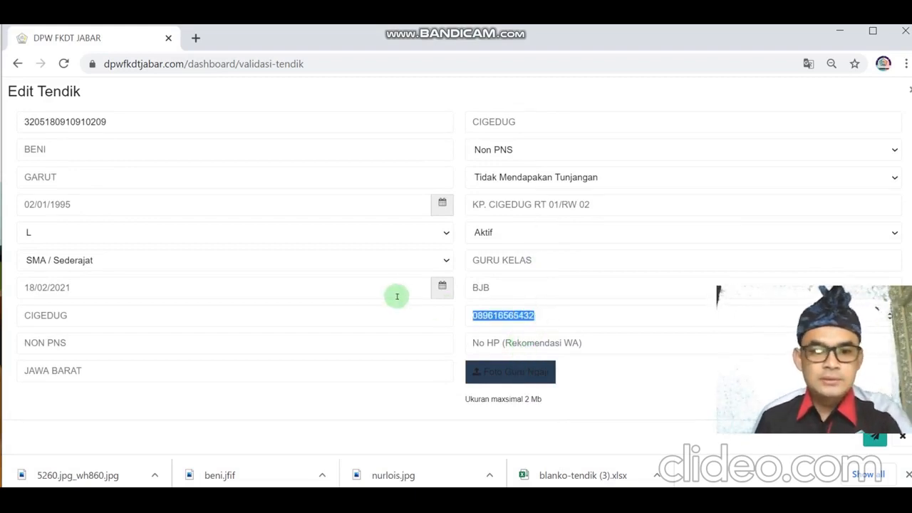
{"action": "left_click", "coordinate": [509, 342]}
{"action": "key", "text": "ctrl+v"}
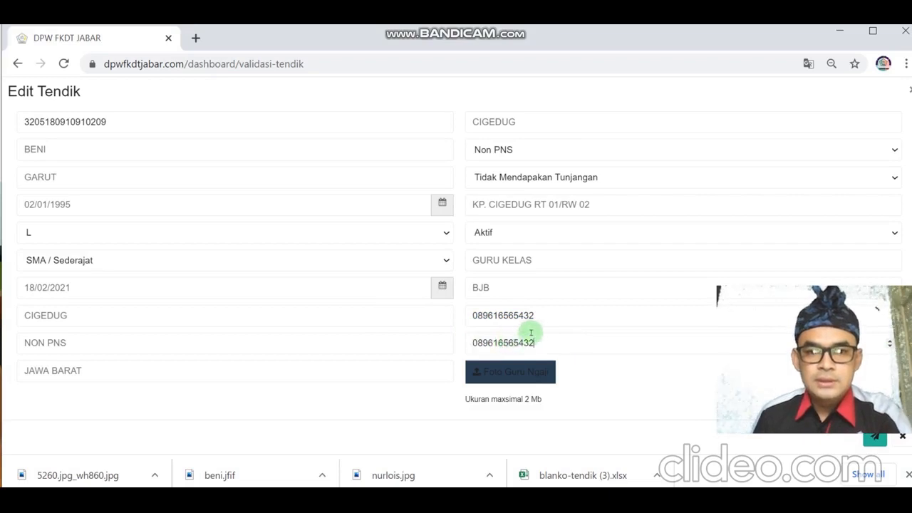
{"action": "left_click_drag", "start_coordinate": [546, 316], "coordinate": [426, 311]}
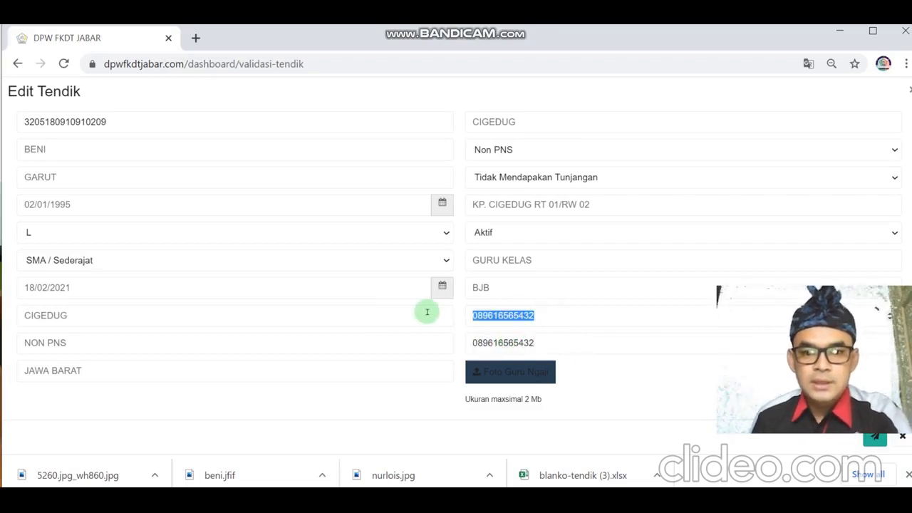
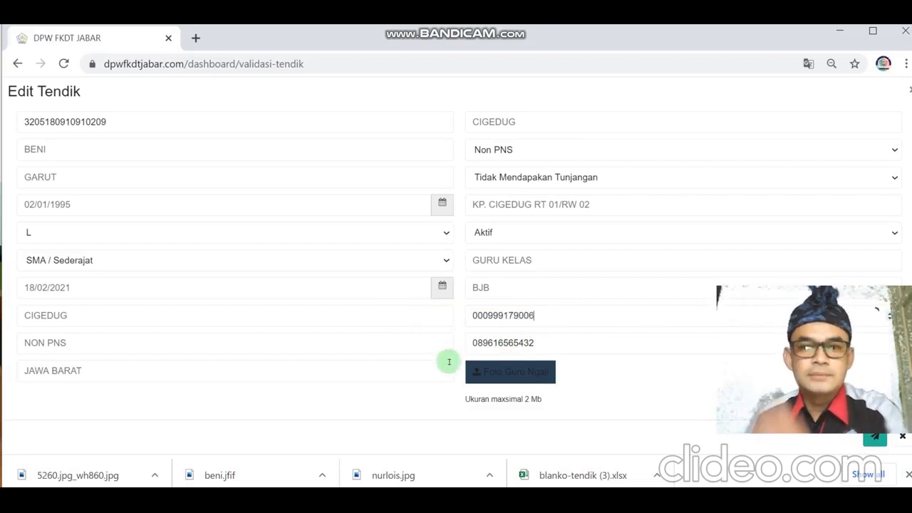
Upload a teacher photo from the Pictures folder as the Foto Guru Ngaji
{"action": "left_click", "coordinate": [505, 374]}
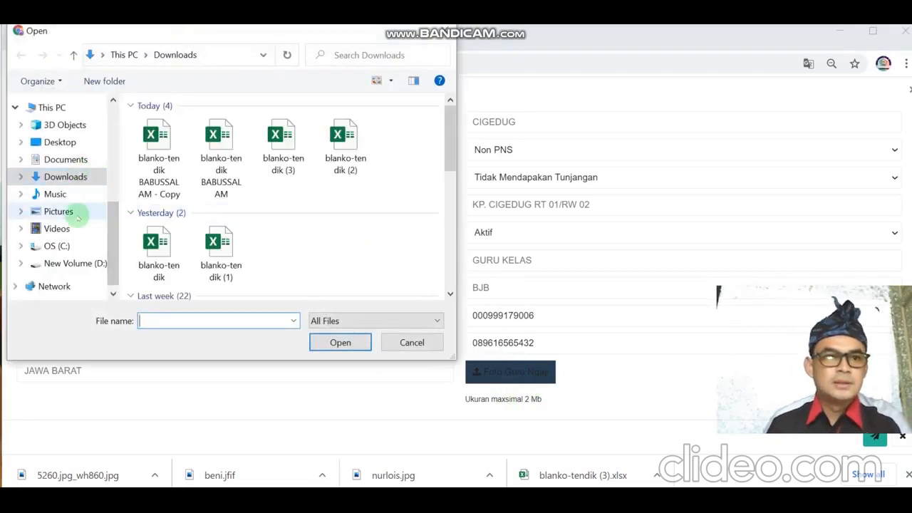
{"action": "left_click", "coordinate": [77, 216]}
{"action": "double_click", "coordinate": [247, 232]}
{"action": "scroll", "coordinate": [327, 253], "scroll_direction": "down", "scroll_amount": 1}
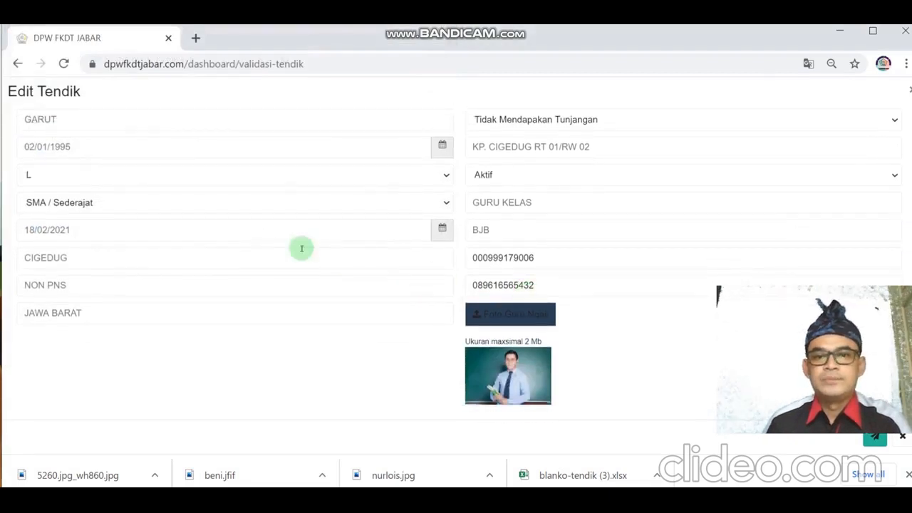
Review the completed Edit Tendik form, submit it and acknowledge the update message
{"action": "scroll", "coordinate": [174, 238], "scroll_direction": "up", "scroll_amount": 1}
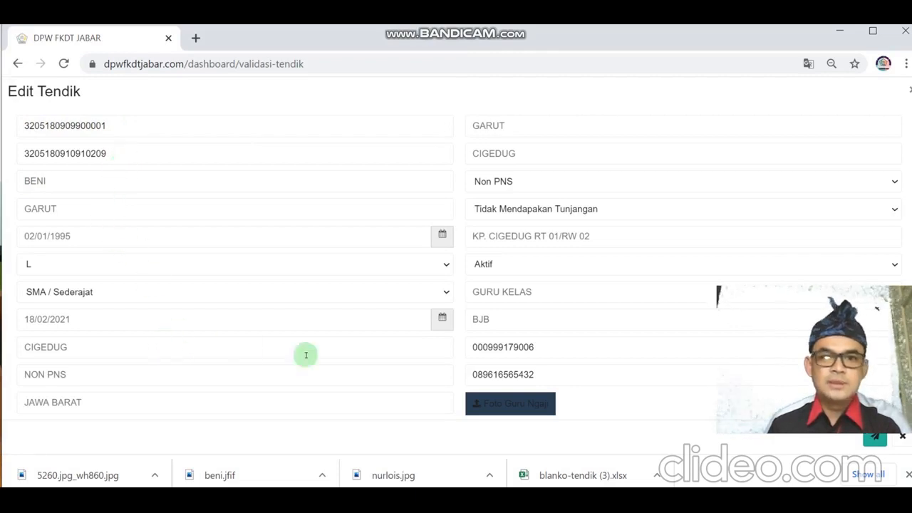
{"action": "scroll", "coordinate": [527, 356], "scroll_direction": "down", "scroll_amount": 1}
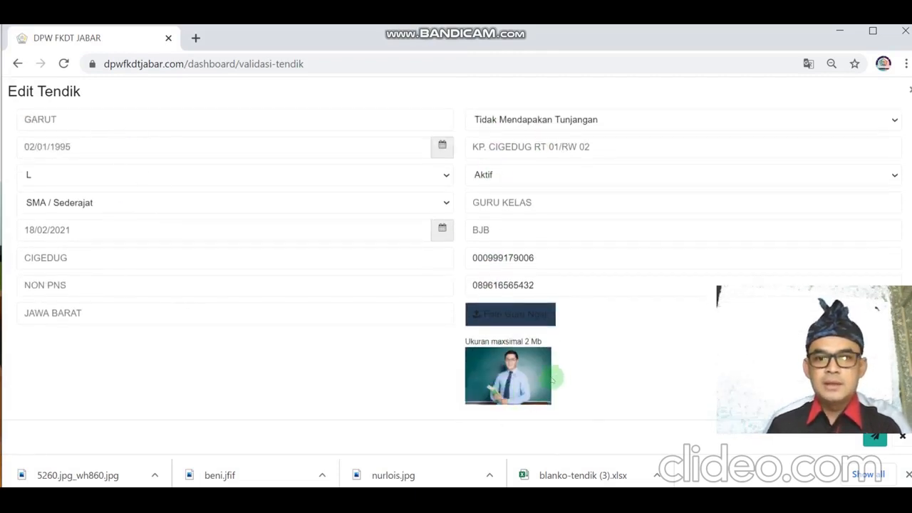
{"action": "left_click", "coordinate": [874, 438]}
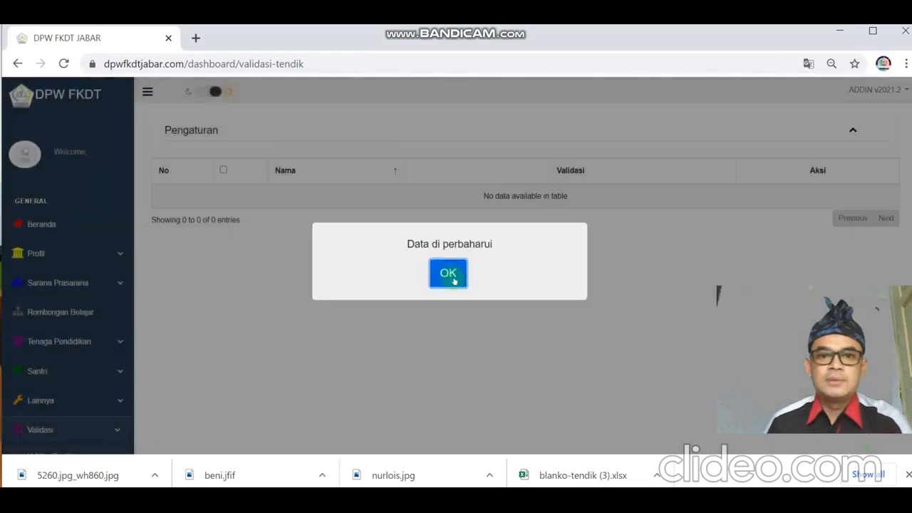
{"action": "left_click", "coordinate": [452, 277]}
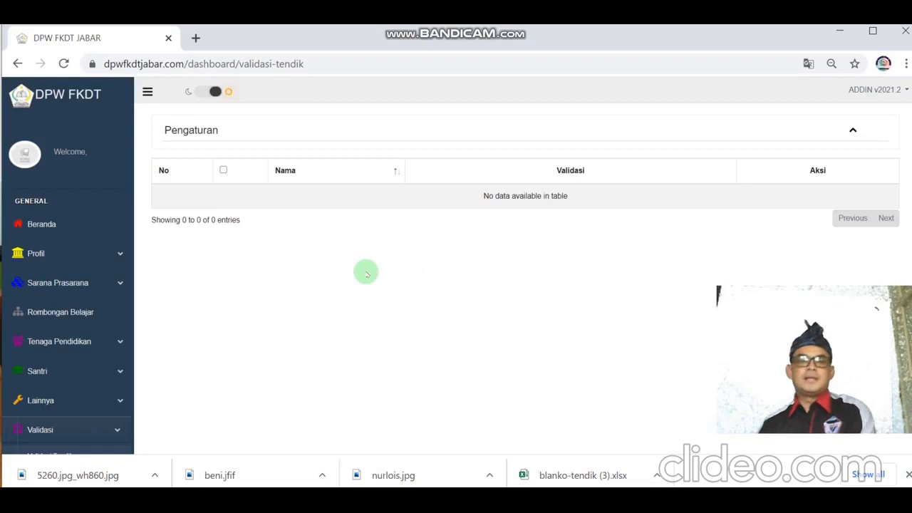
Open the Tendik Aktif list and check whether the corrected teacher is listed with the other active teachers
{"action": "scroll", "coordinate": [99, 414], "scroll_direction": "down", "scroll_amount": 1}
{"action": "scroll", "coordinate": [99, 415], "scroll_direction": "down", "scroll_amount": 3}
{"action": "left_click", "coordinate": [97, 384]}
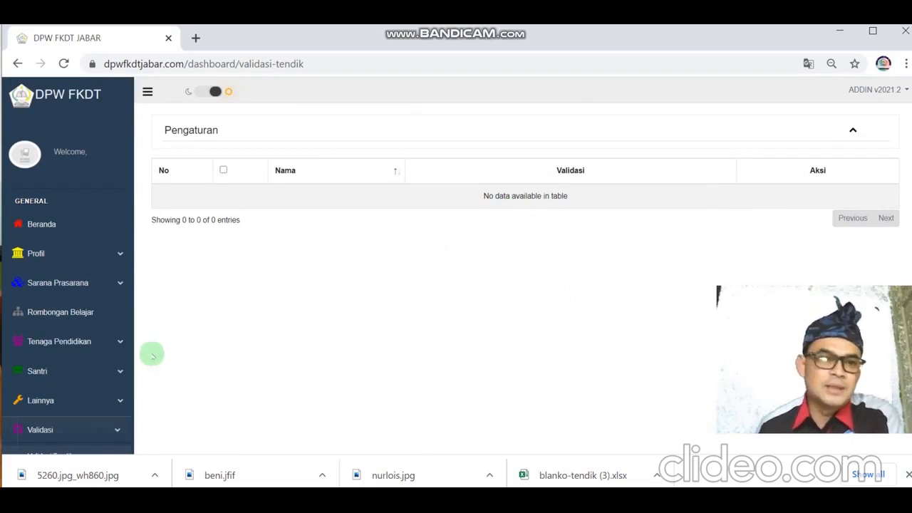
{"action": "left_click", "coordinate": [50, 344]}
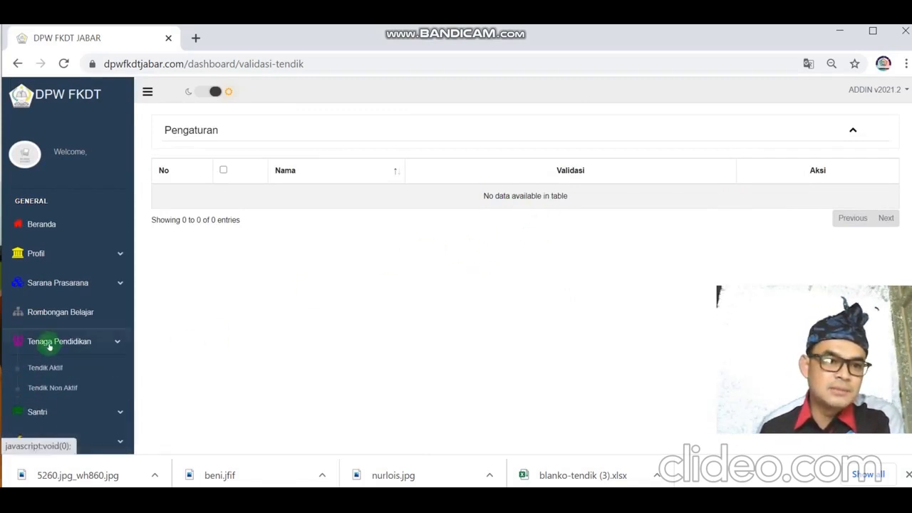
{"action": "left_click", "coordinate": [71, 371]}
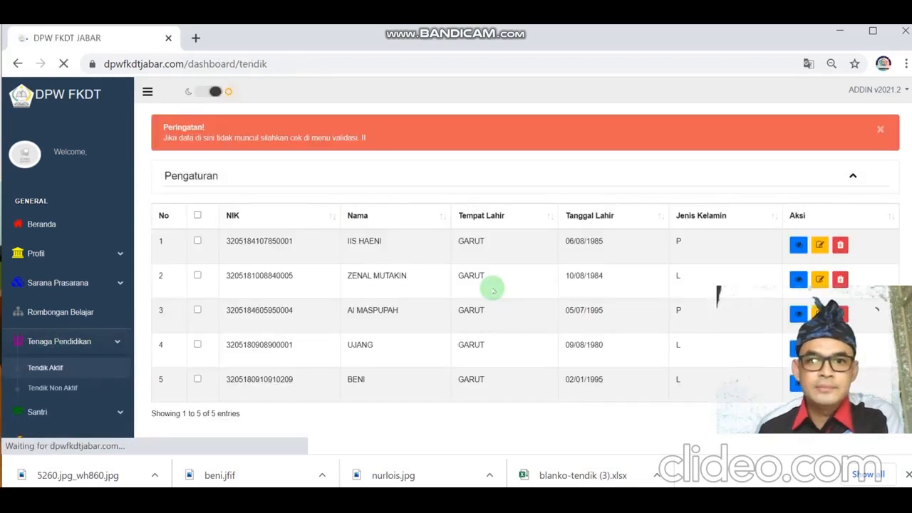
{"action": "scroll", "coordinate": [417, 328], "scroll_direction": "down", "scroll_amount": 1}
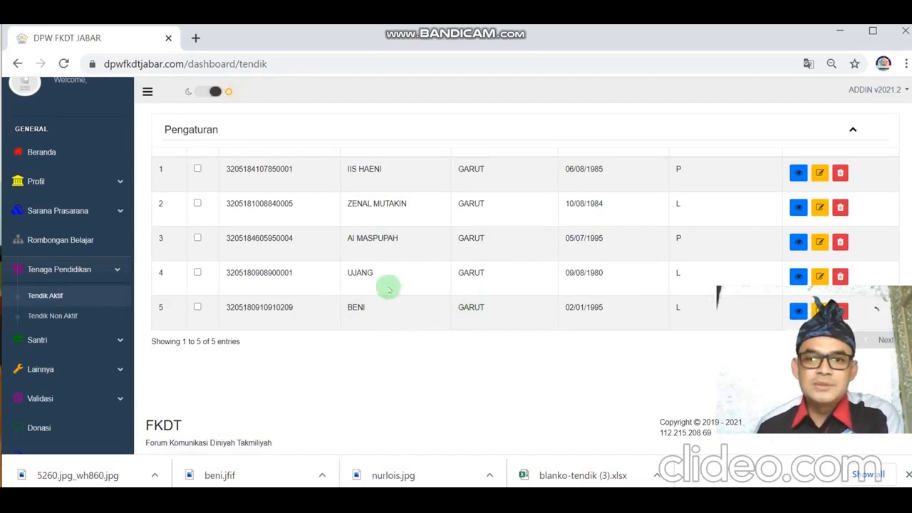
{"action": "scroll", "coordinate": [387, 289], "scroll_direction": "down", "scroll_amount": 1}
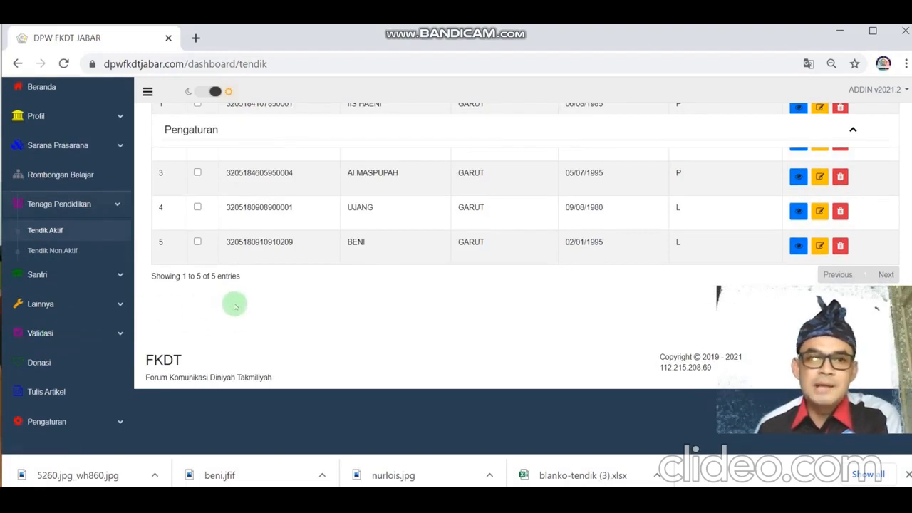
{"action": "scroll", "coordinate": [280, 303], "scroll_direction": "up", "scroll_amount": 1}
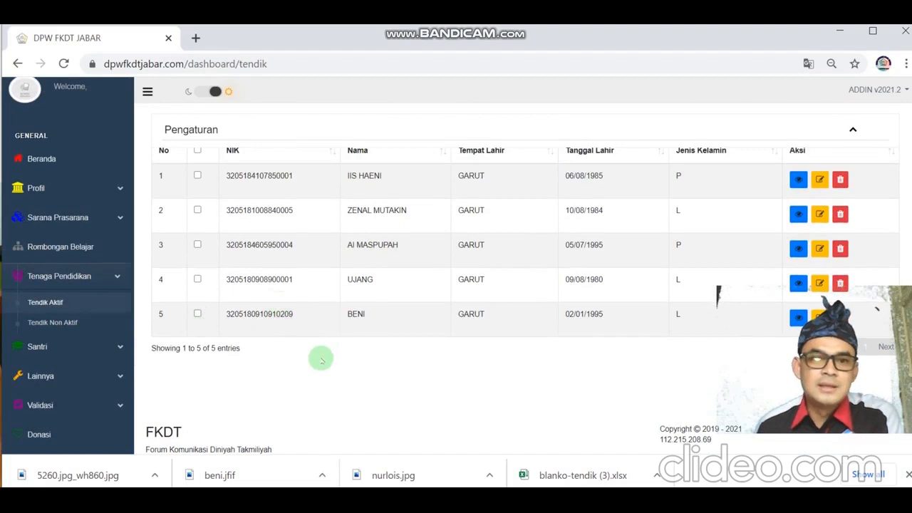
{"action": "scroll", "coordinate": [320, 358], "scroll_direction": "up", "scroll_amount": 1}
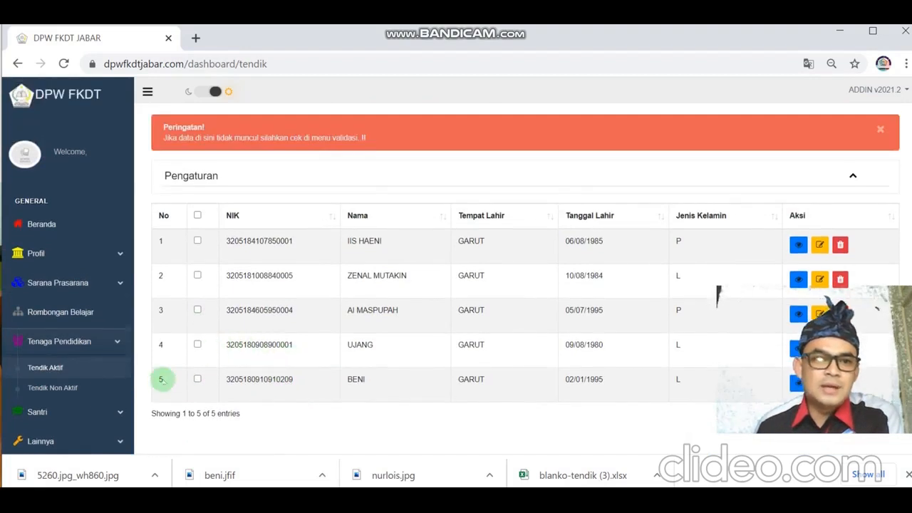
{"action": "scroll", "coordinate": [161, 382], "scroll_direction": "down", "scroll_amount": 1}
{"action": "scroll", "coordinate": [412, 359], "scroll_direction": "up", "scroll_amount": 1}
{"action": "scroll", "coordinate": [271, 385], "scroll_direction": "down", "scroll_amount": 1}
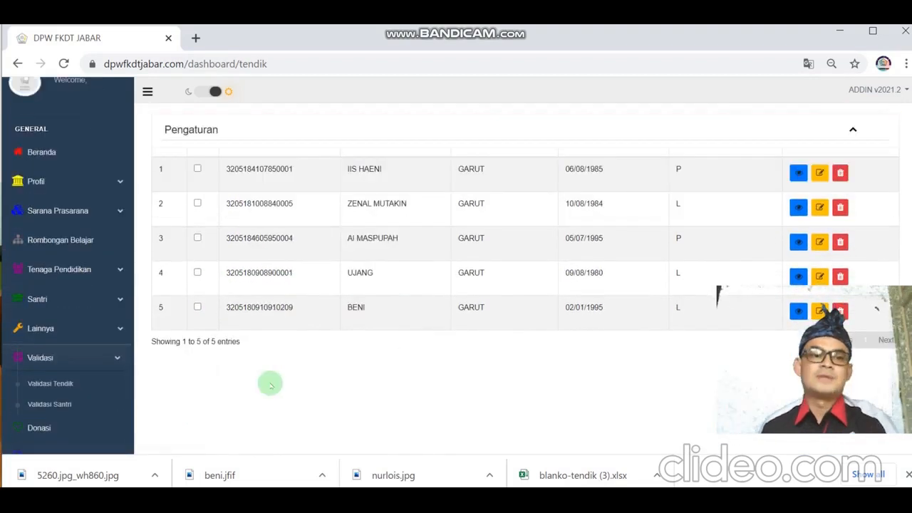
Open the Santri Pra Madin page and expand its Pengaturan options, closing the warning banner
{"action": "left_click", "coordinate": [98, 271]}
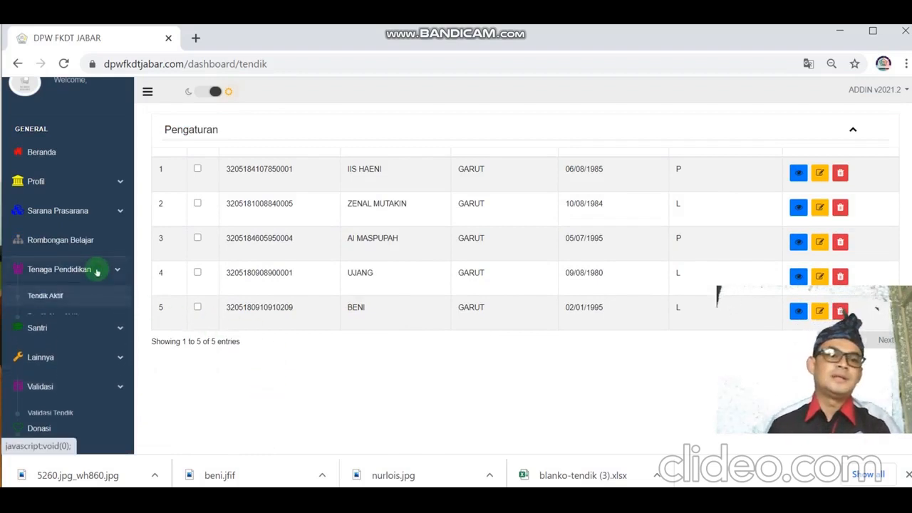
{"action": "left_click", "coordinate": [100, 339]}
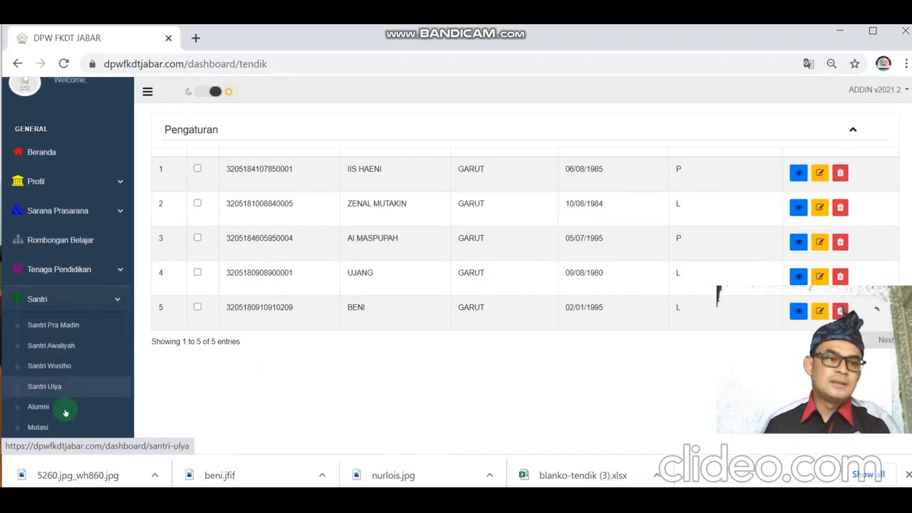
{"action": "scroll", "coordinate": [73, 376], "scroll_direction": "down", "scroll_amount": 1}
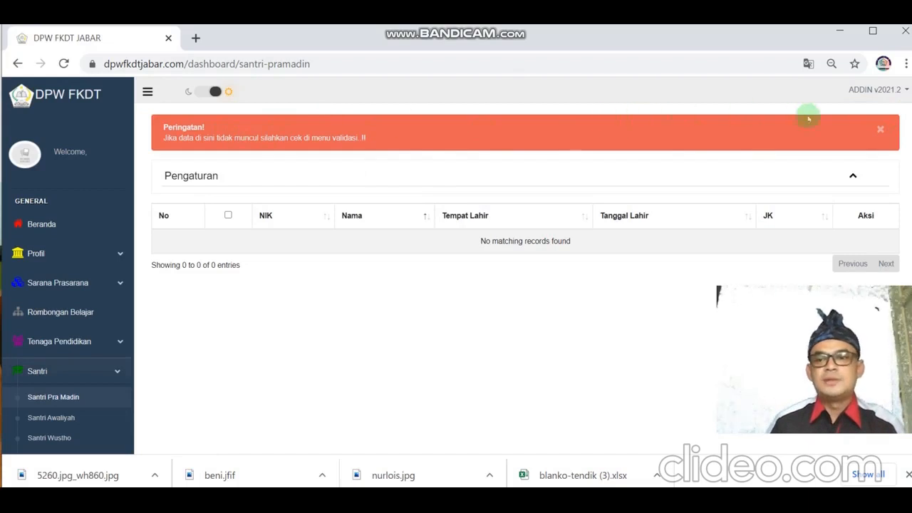
{"action": "left_click", "coordinate": [882, 130]}
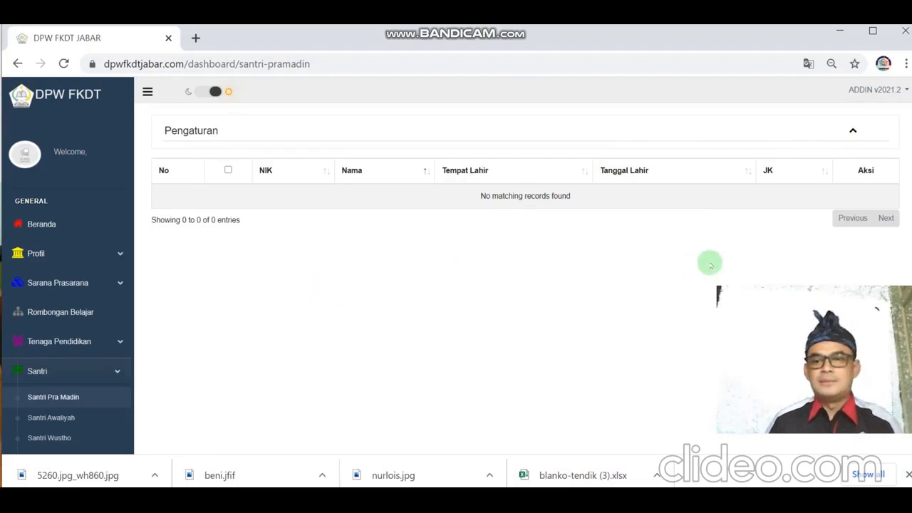
{"action": "left_click", "coordinate": [852, 129]}
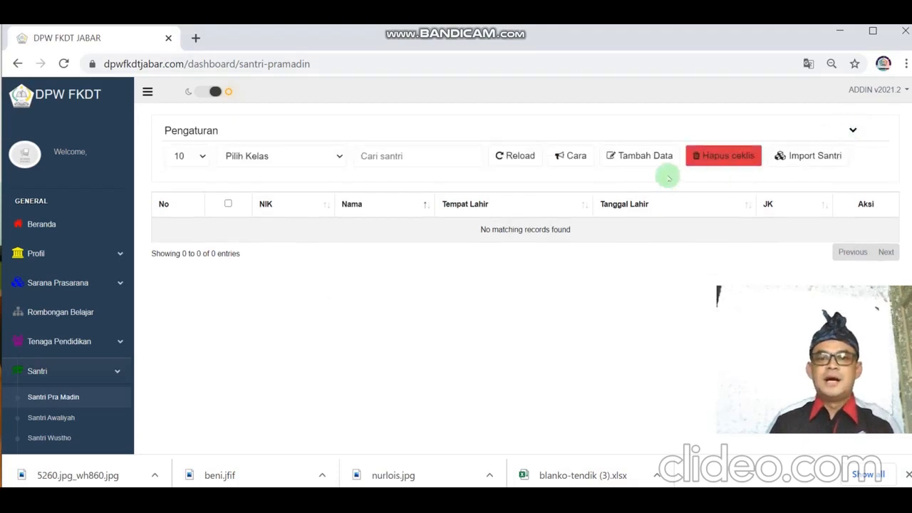
Look at the blank Tambah Santri Aktif form, close it unfilled and open the Import Santri page
{"action": "left_click", "coordinate": [650, 157]}
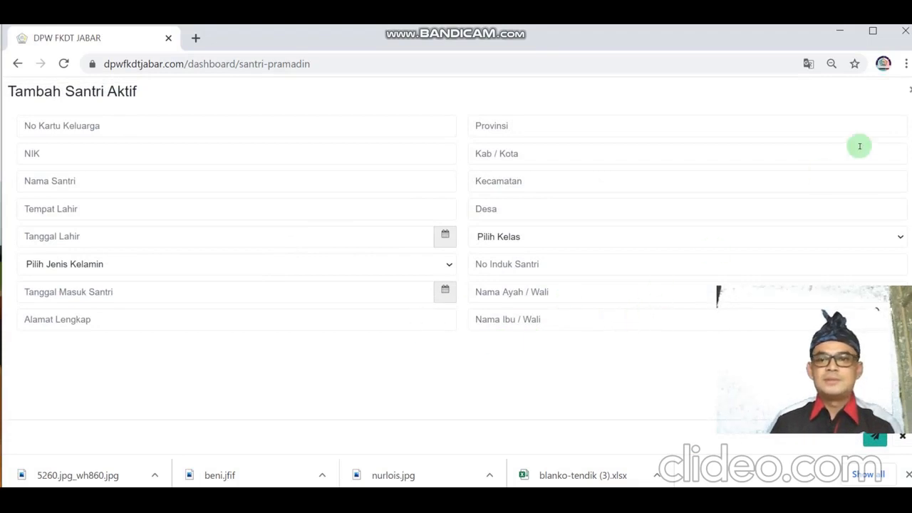
{"action": "left_click", "coordinate": [908, 90]}
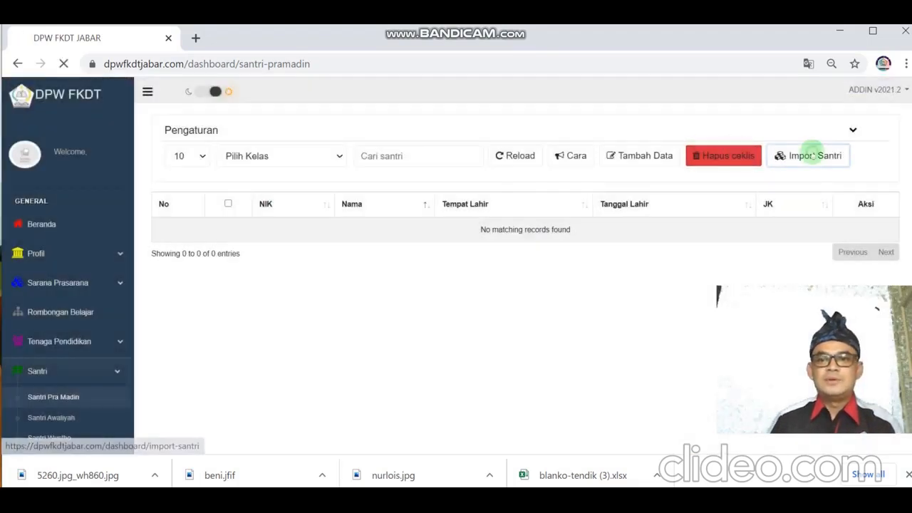
{"action": "left_click", "coordinate": [814, 156]}
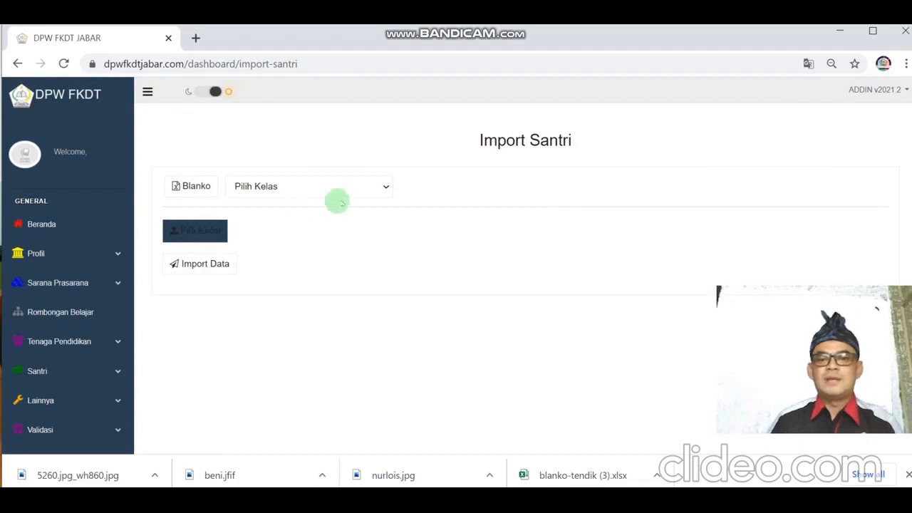
Return to the Santri Pra Madin page, expand its Pengaturan options and open Import Santri from there
{"action": "left_click", "coordinate": [86, 372]}
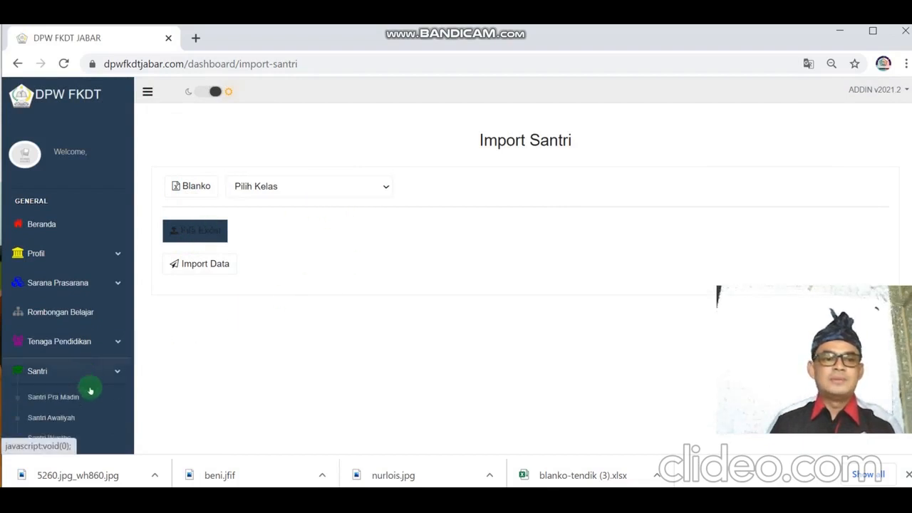
{"action": "left_click", "coordinate": [90, 395]}
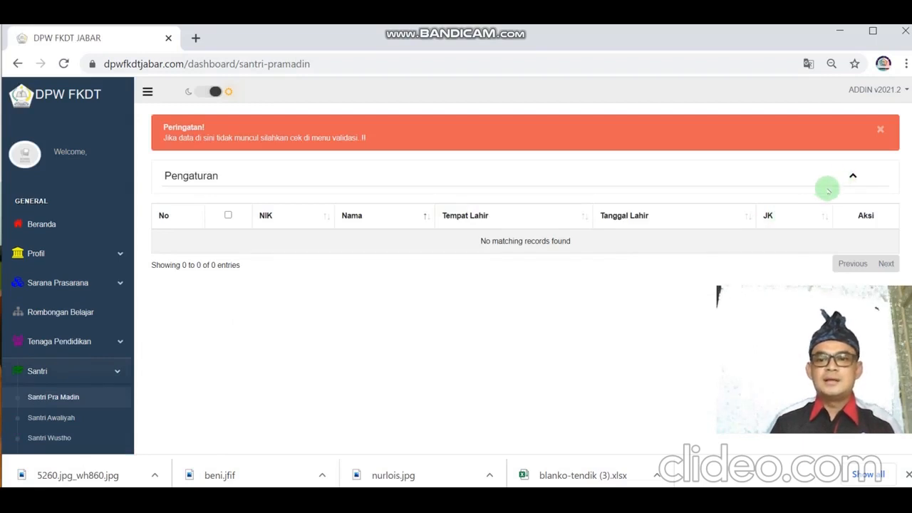
{"action": "left_click", "coordinate": [853, 173]}
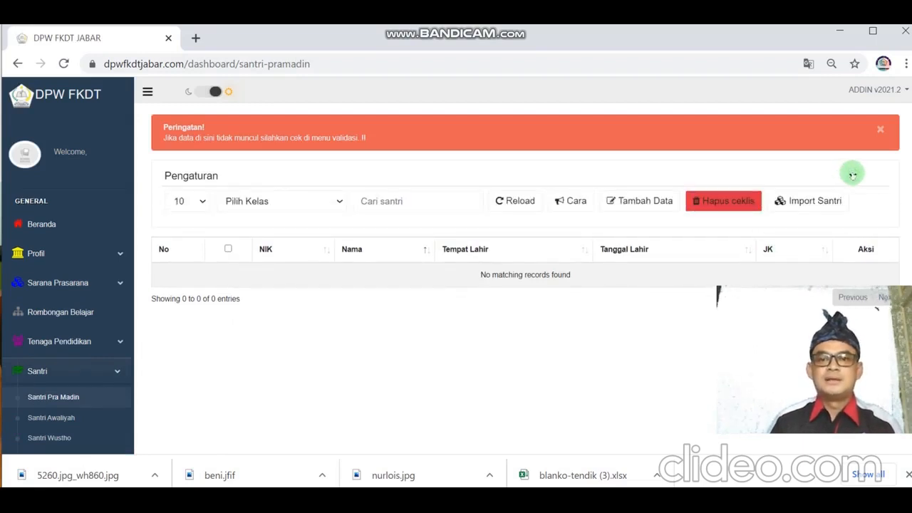
{"action": "left_click", "coordinate": [792, 197]}
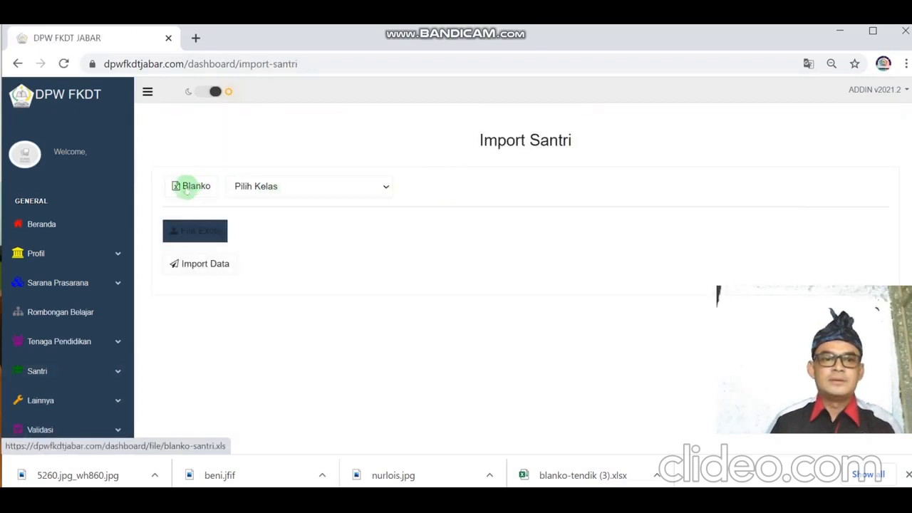
Download the blank santri import template (Blanko) and open it in Excel
{"action": "left_click", "coordinate": [188, 187]}
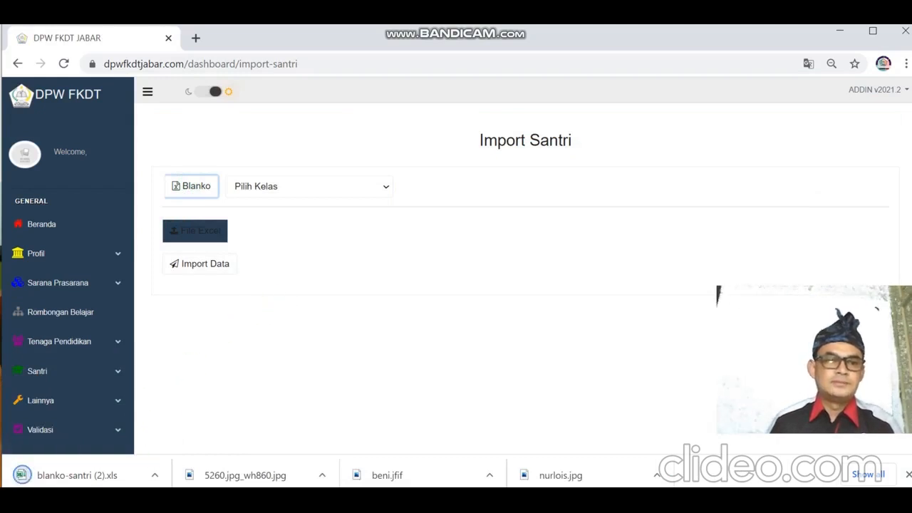
{"action": "left_click", "coordinate": [84, 475]}
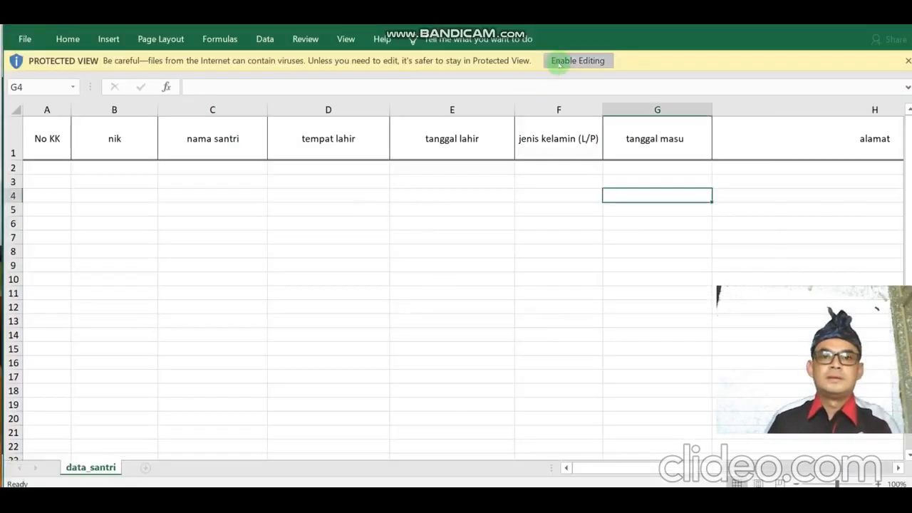
{"action": "left_click", "coordinate": [560, 63]}
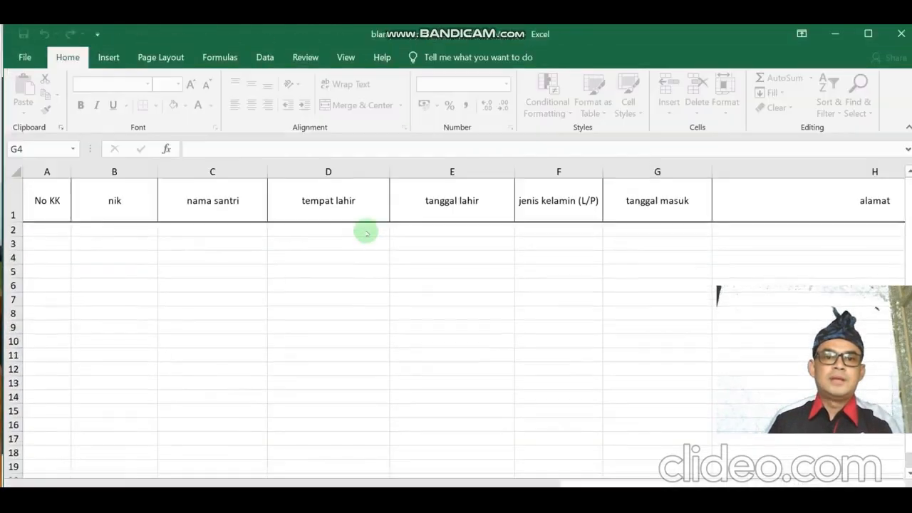
Examine the template's column headings from No KK to Nama Ibu/Wali and switch back to the browser
{"action": "left_click", "coordinate": [326, 230]}
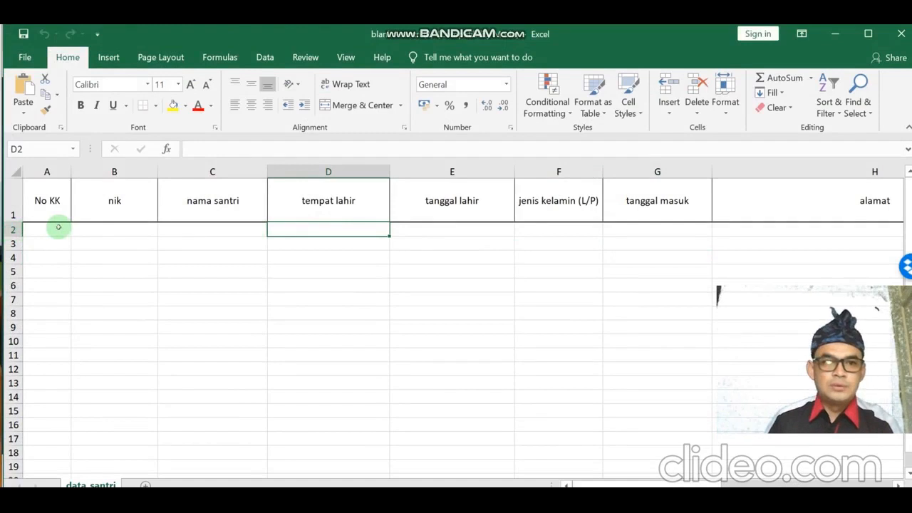
{"action": "left_click_drag", "start_coordinate": [631, 484], "coordinate": [649, 483]}
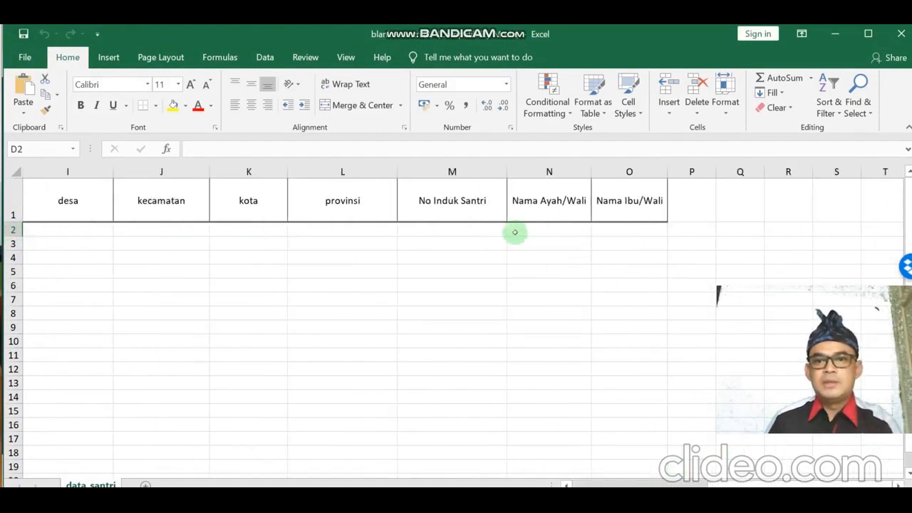
{"action": "left_click", "coordinate": [453, 256]}
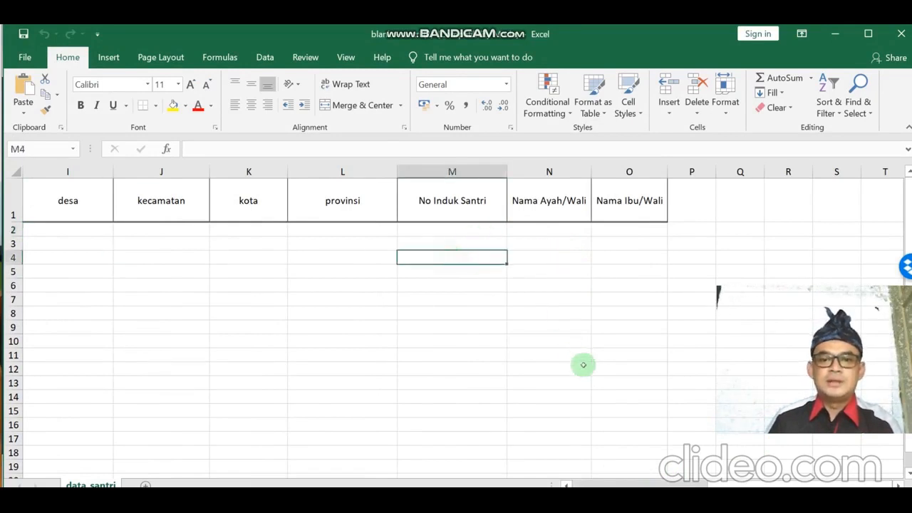
{"action": "scroll", "coordinate": [456, 321], "scroll_direction": "left", "scroll_amount": 4}
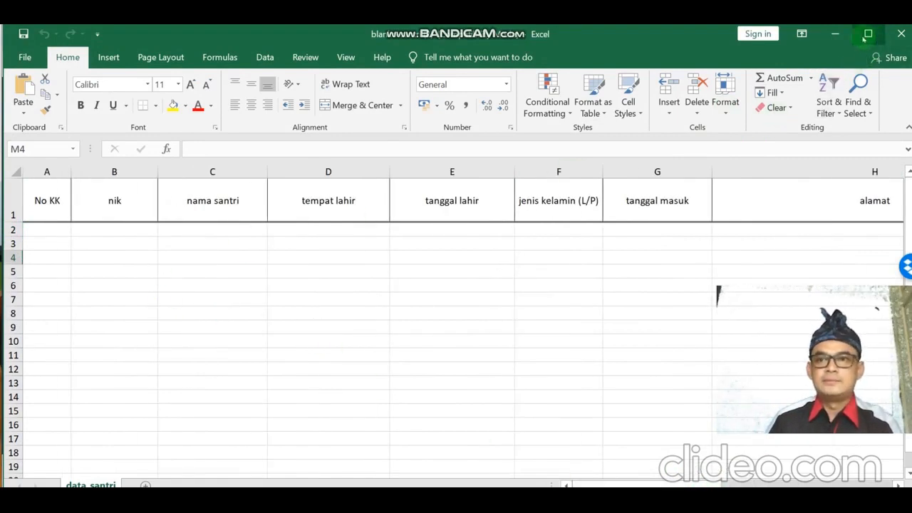
{"action": "left_click", "coordinate": [835, 33]}
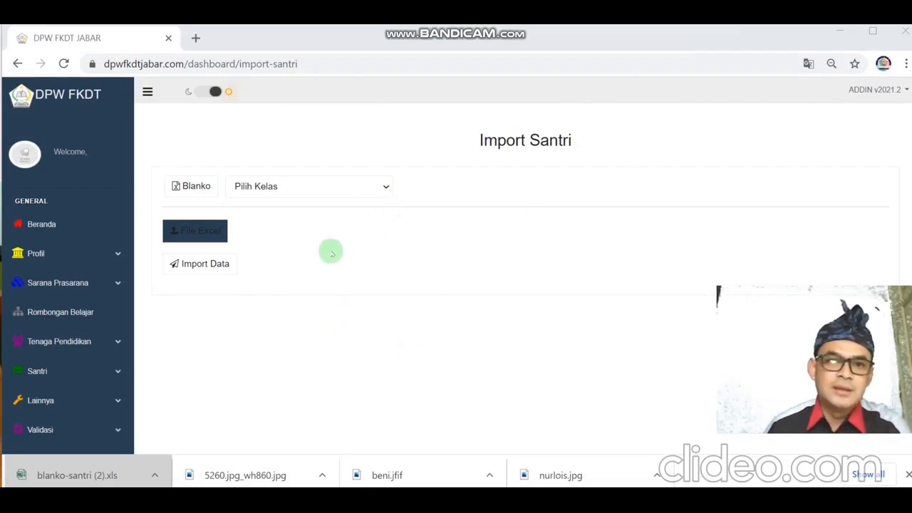
Review the available classes for the import and choose PRAMADIN 1 (Jenjang Pra Madin | Kelas 1)
{"action": "left_click", "coordinate": [338, 193]}
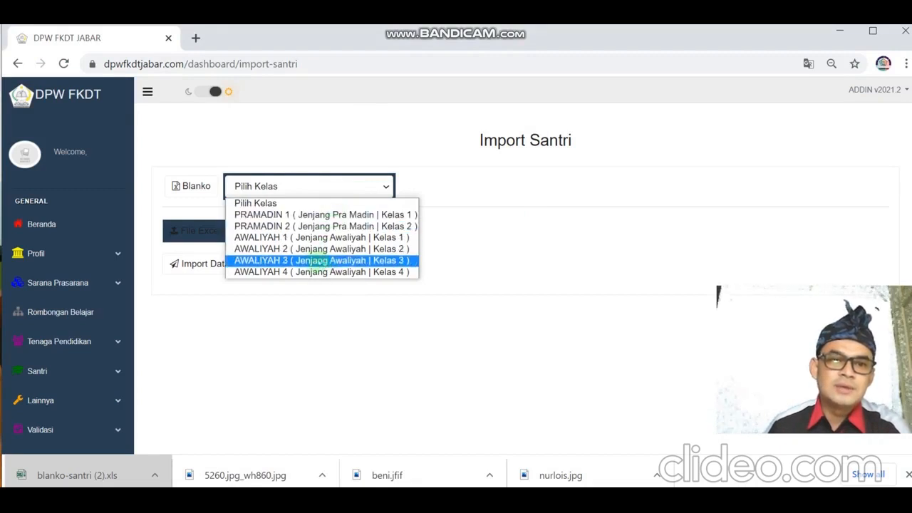
{"action": "left_click", "coordinate": [342, 290]}
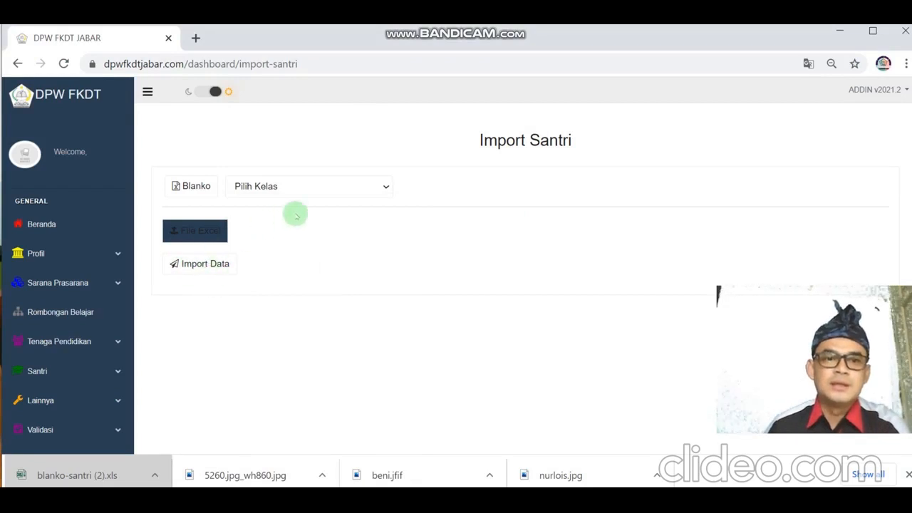
{"action": "left_click", "coordinate": [381, 187]}
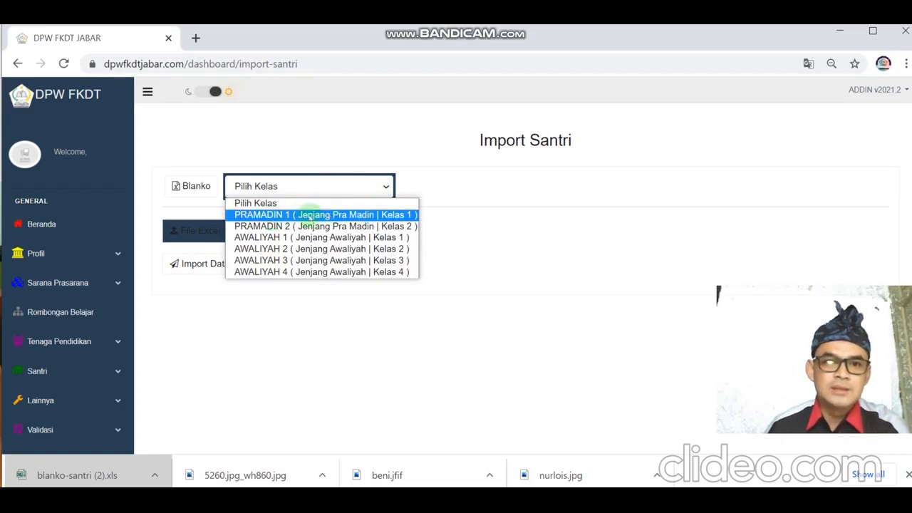
{"action": "left_click", "coordinate": [385, 215]}
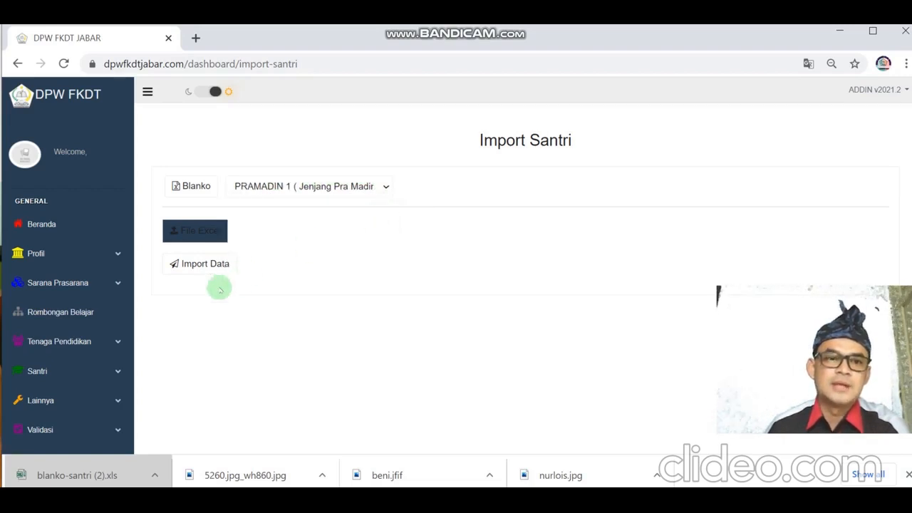
Select the Excel file SANTRI KELAS 1 PRAMADIN from the Videos folder and load its data for import
{"action": "left_click", "coordinate": [202, 234]}
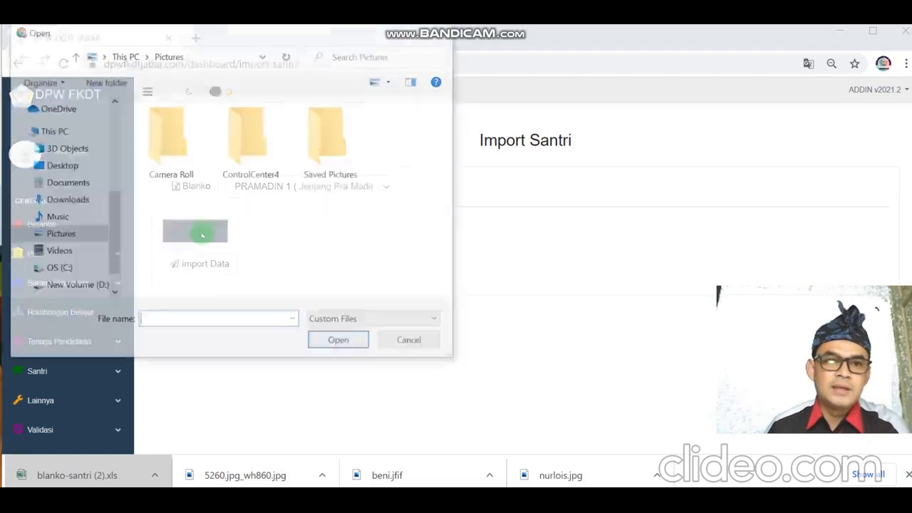
{"action": "left_click", "coordinate": [54, 251]}
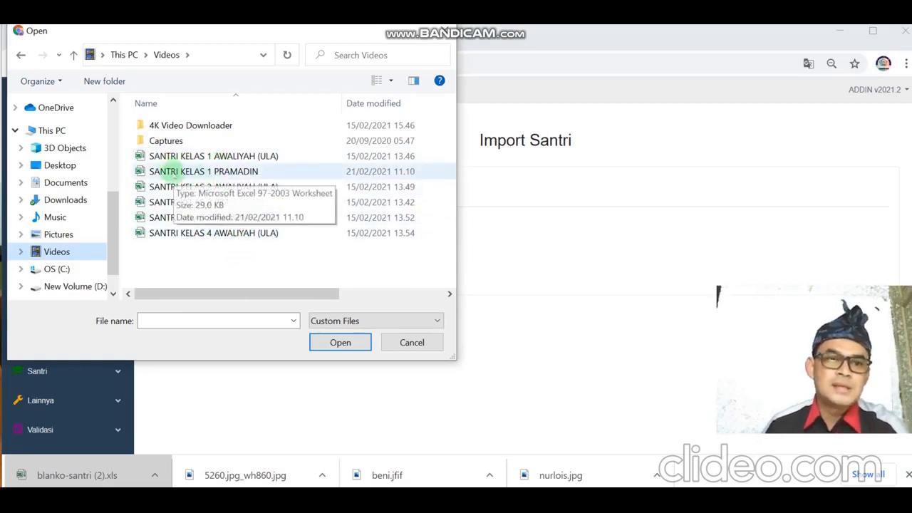
{"action": "left_click", "coordinate": [175, 171]}
{"action": "left_click", "coordinate": [322, 338]}
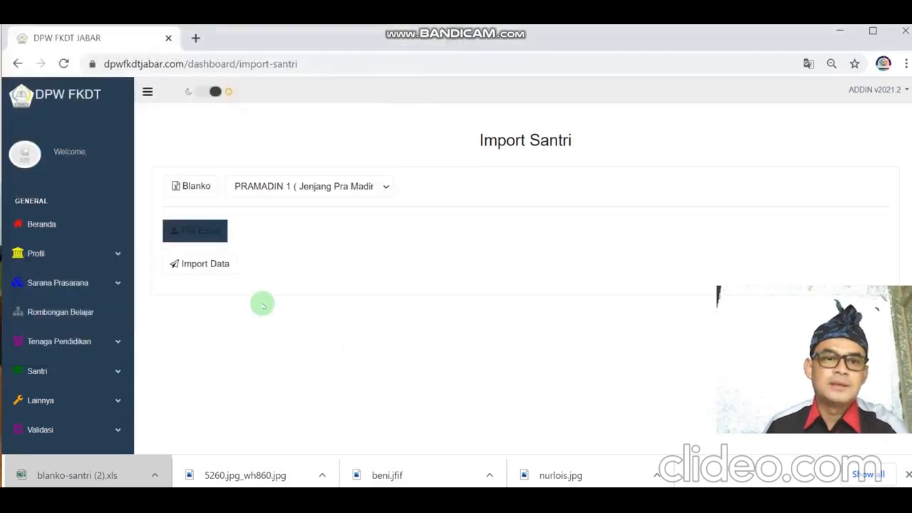
{"action": "left_click", "coordinate": [205, 263]}
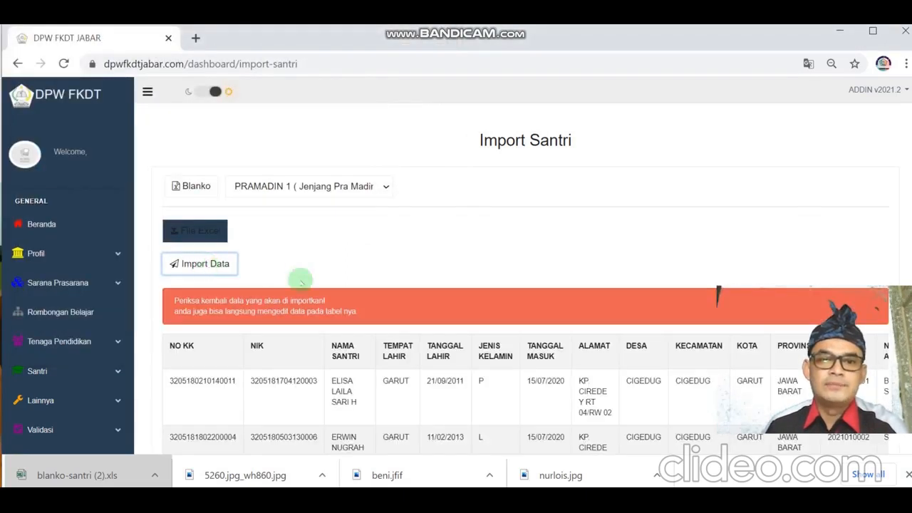
Check the loaded student rows and change the year in the first student's date of birth directly in the table
{"action": "scroll", "coordinate": [301, 279], "scroll_direction": "down", "scroll_amount": 3}
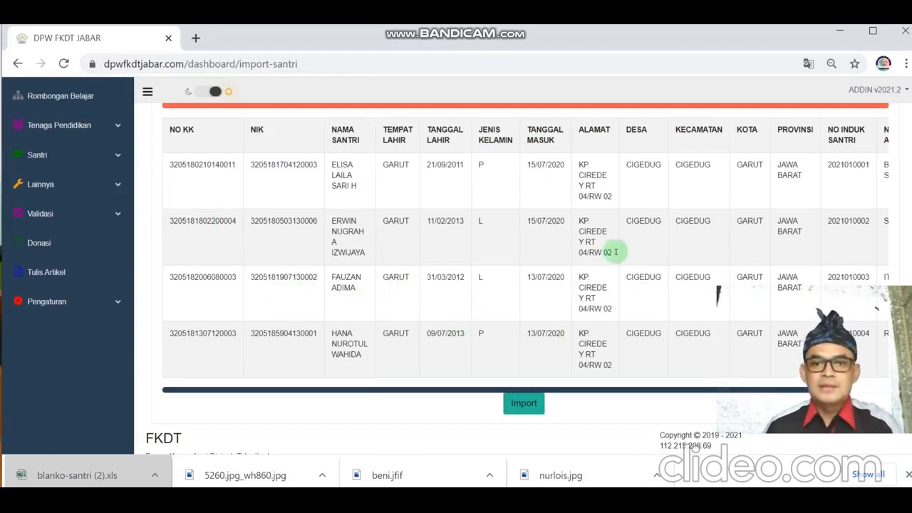
{"action": "scroll", "coordinate": [570, 278], "scroll_direction": "up", "scroll_amount": 2}
{"action": "scroll", "coordinate": [513, 297], "scroll_direction": "down", "scroll_amount": 2}
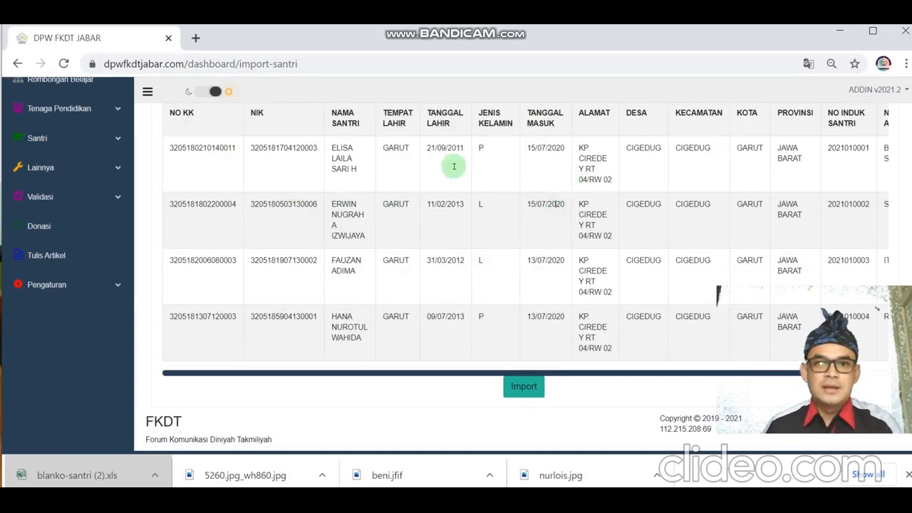
{"action": "left_click", "coordinate": [469, 149]}
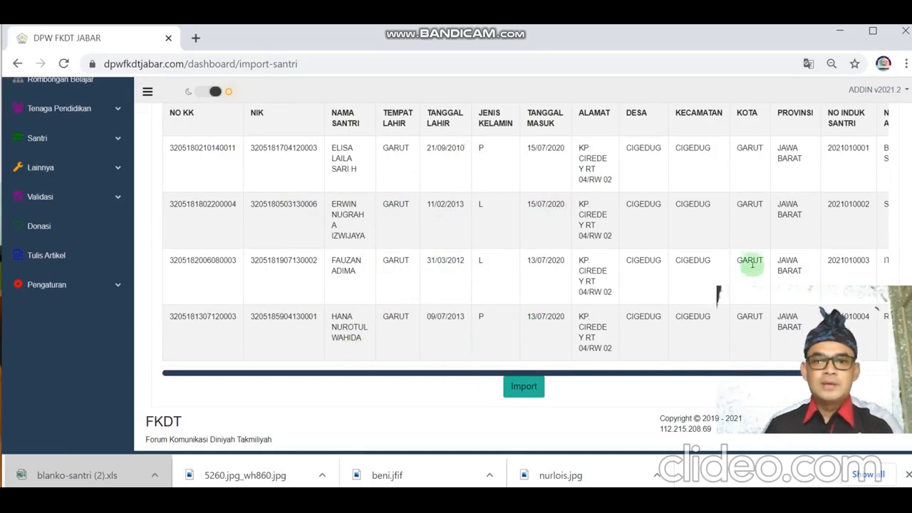
Import the checked student rows, acknowledge the message and open the Santri Pra Madin list
{"action": "left_click", "coordinate": [530, 390]}
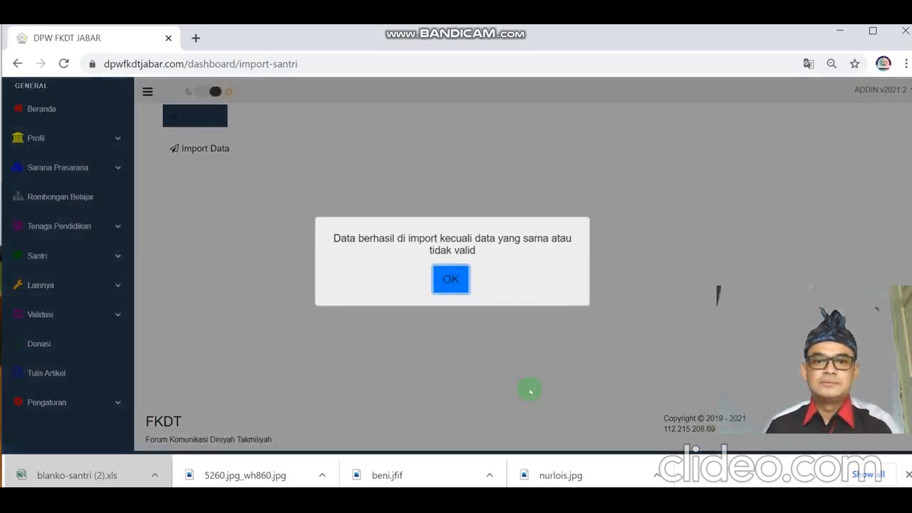
{"action": "left_click", "coordinate": [466, 285]}
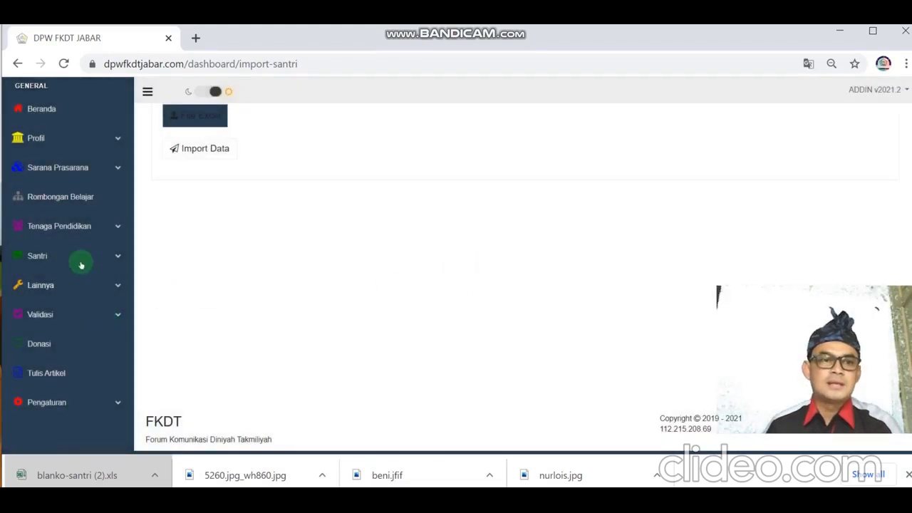
{"action": "left_click", "coordinate": [80, 261]}
{"action": "left_click", "coordinate": [85, 282]}
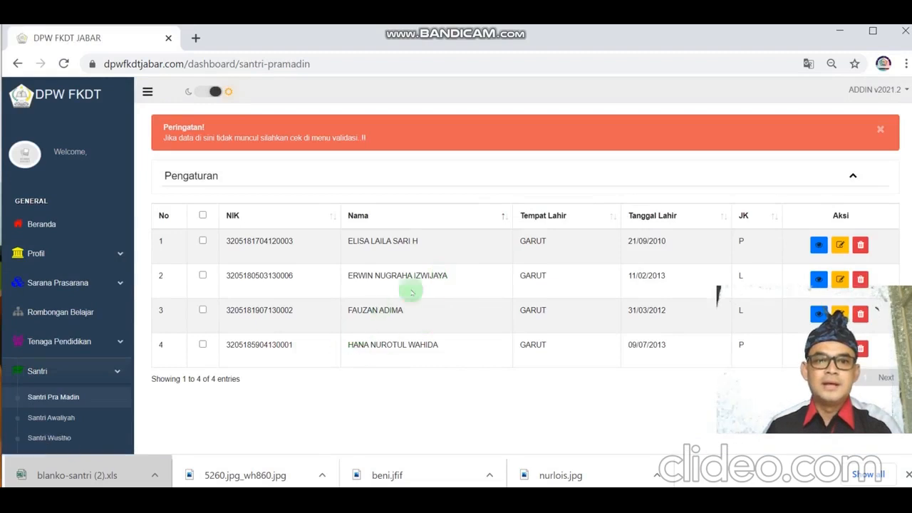
Check the Validasi Santri page for invalid student records and return to the Santri Pra Madin list
{"action": "scroll", "coordinate": [442, 295], "scroll_direction": "down", "scroll_amount": 1}
{"action": "scroll", "coordinate": [142, 317], "scroll_direction": "down", "scroll_amount": 2}
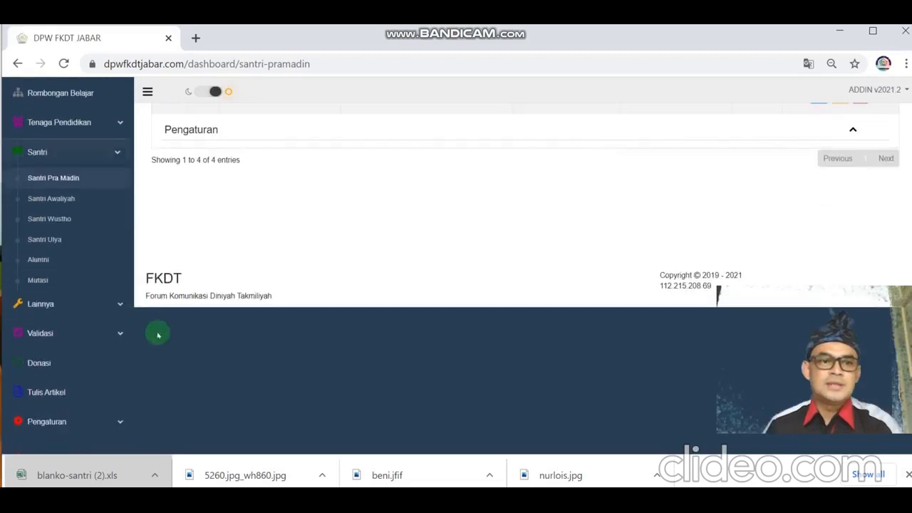
{"action": "left_click", "coordinate": [71, 331]}
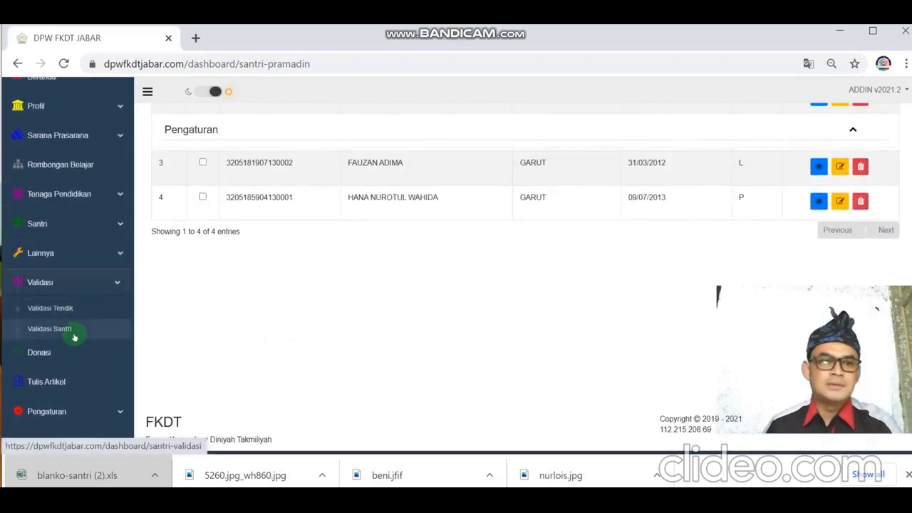
{"action": "left_click", "coordinate": [74, 335]}
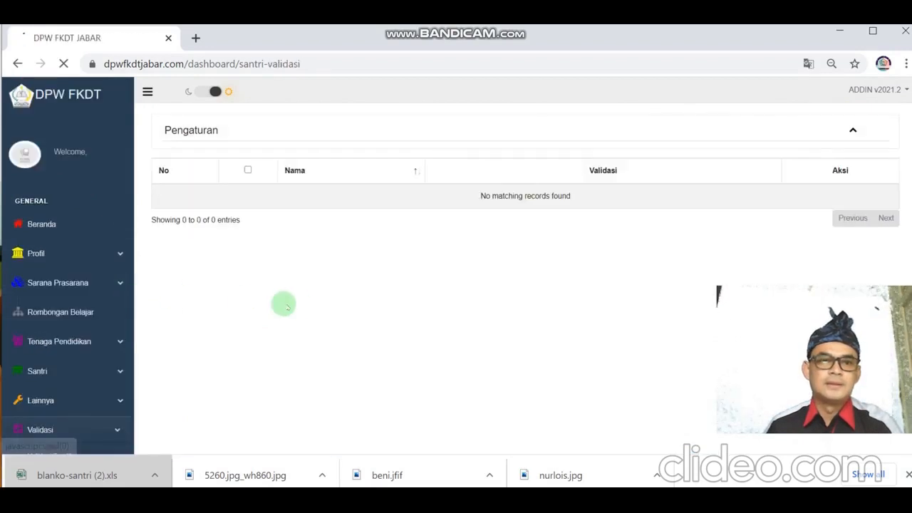
{"action": "scroll", "coordinate": [330, 335], "scroll_direction": "down", "scroll_amount": 3}
{"action": "scroll", "coordinate": [304, 344], "scroll_direction": "up", "scroll_amount": 3}
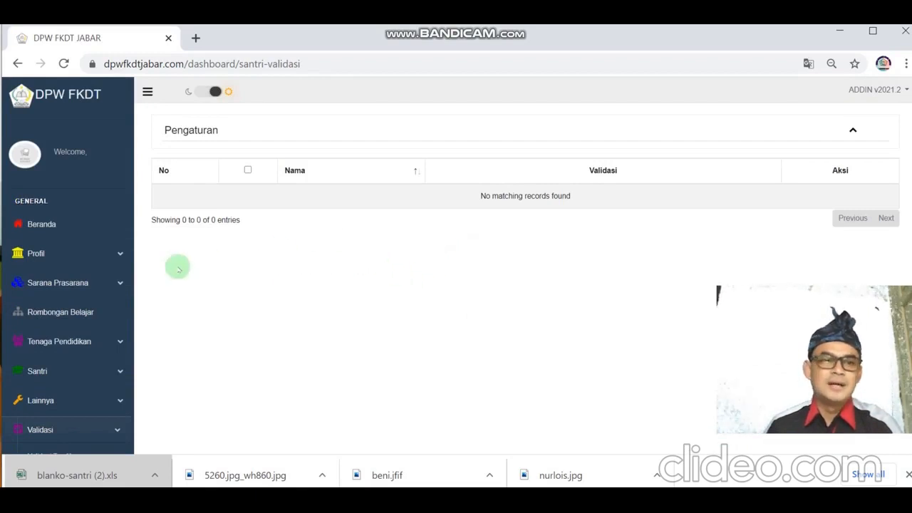
{"action": "left_click", "coordinate": [62, 380]}
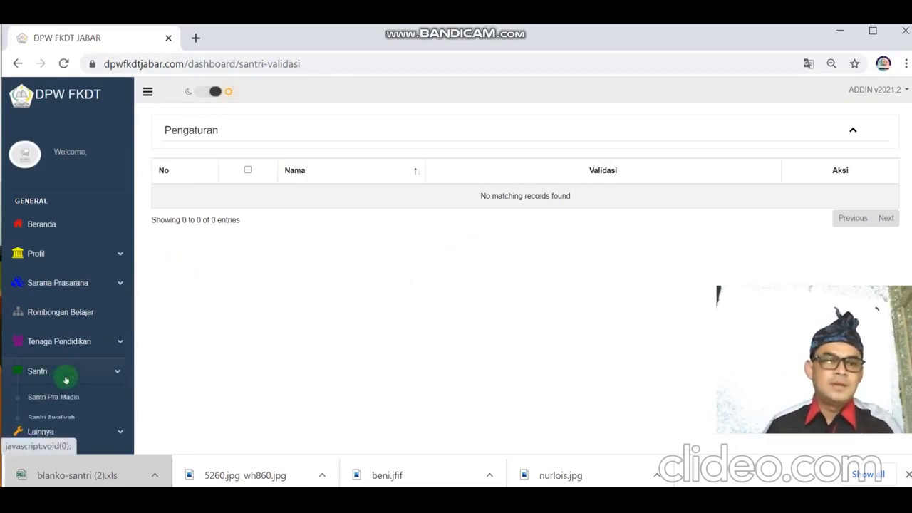
{"action": "left_click", "coordinate": [64, 397]}
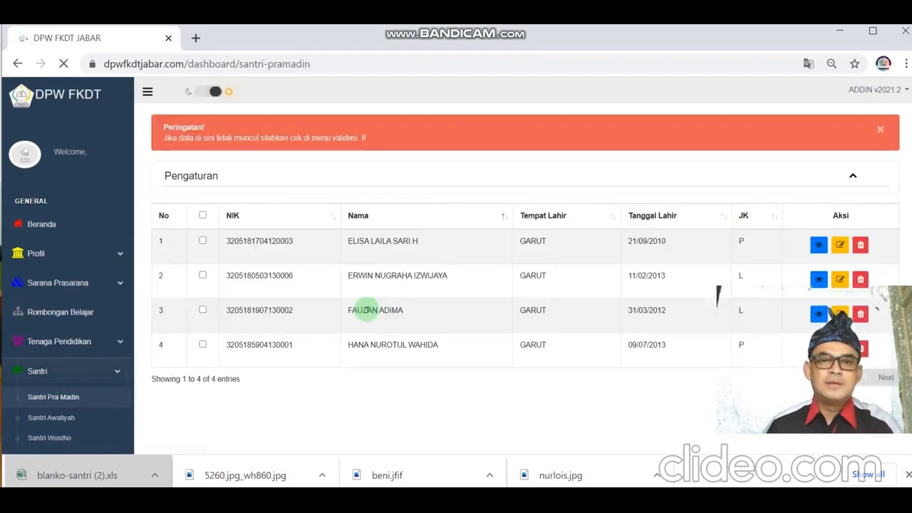
Dismiss the warning on the Santri Pra Madin list, open Import Santri from its settings and choose class PRAMADIN 2
{"action": "left_click", "coordinate": [880, 127]}
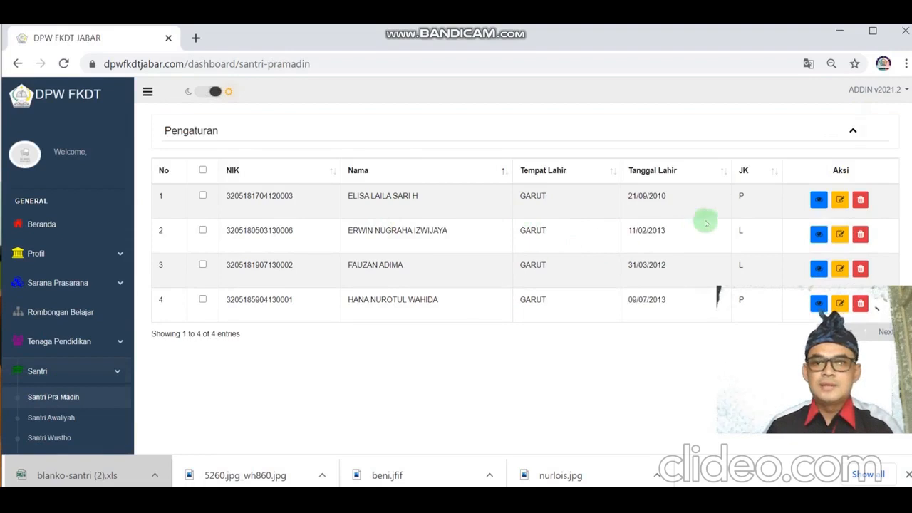
{"action": "left_click", "coordinate": [853, 129]}
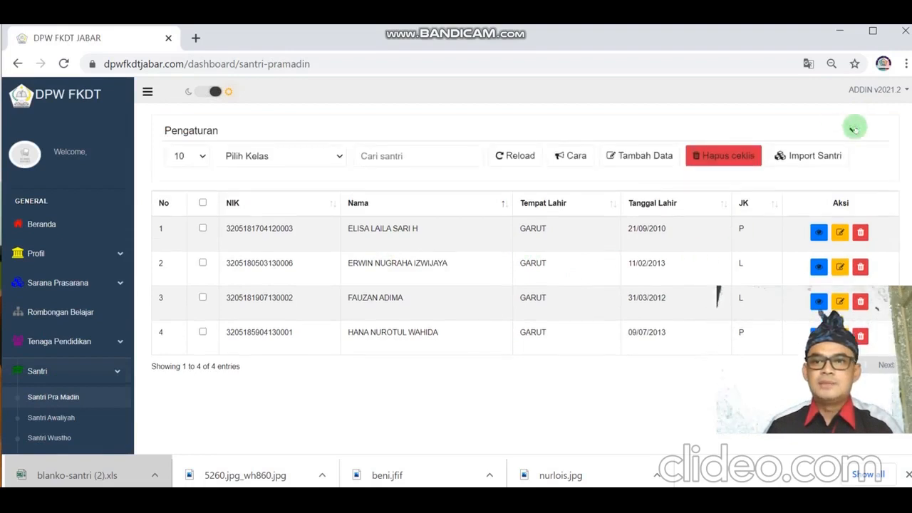
{"action": "left_click", "coordinate": [811, 156]}
{"action": "left_click", "coordinate": [378, 182]}
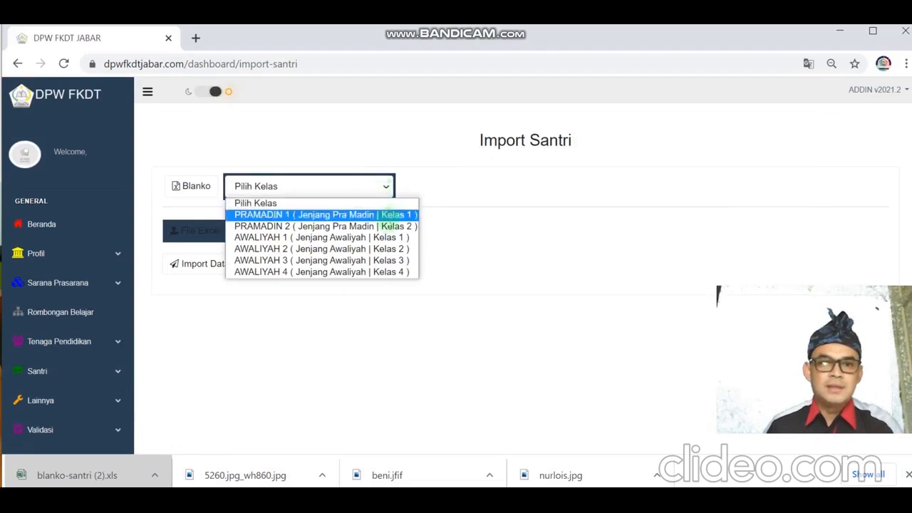
{"action": "left_click", "coordinate": [385, 226]}
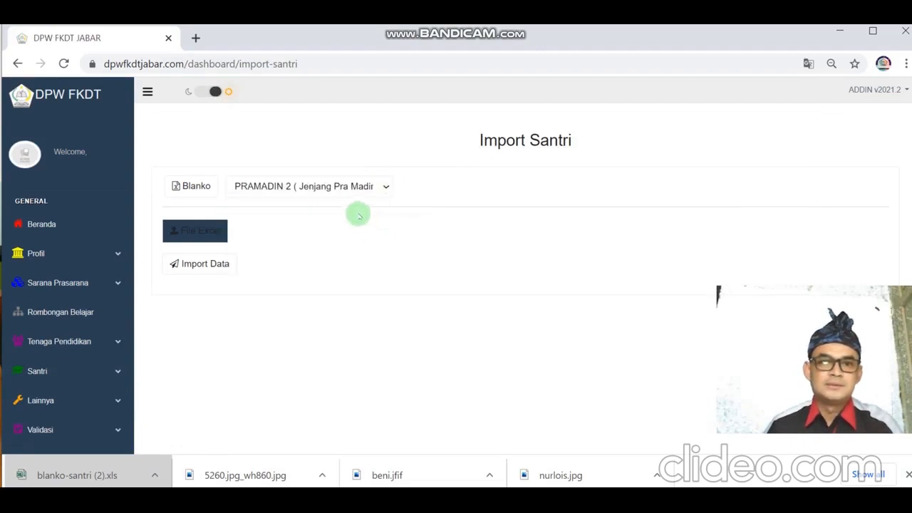
Select the Excel file SANTRI KELAS 2 PRAMADIN from the Videos folder and load its student data for import
{"action": "left_click", "coordinate": [201, 240]}
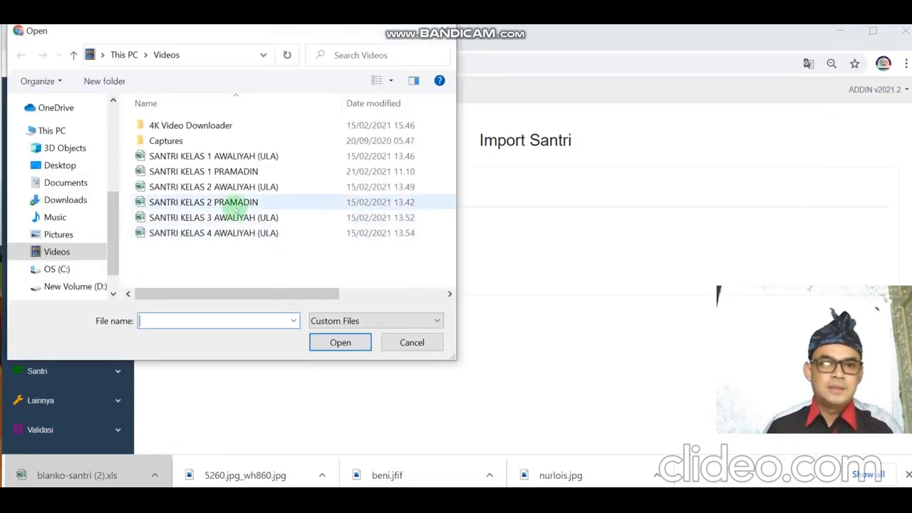
{"action": "double_click", "coordinate": [237, 203]}
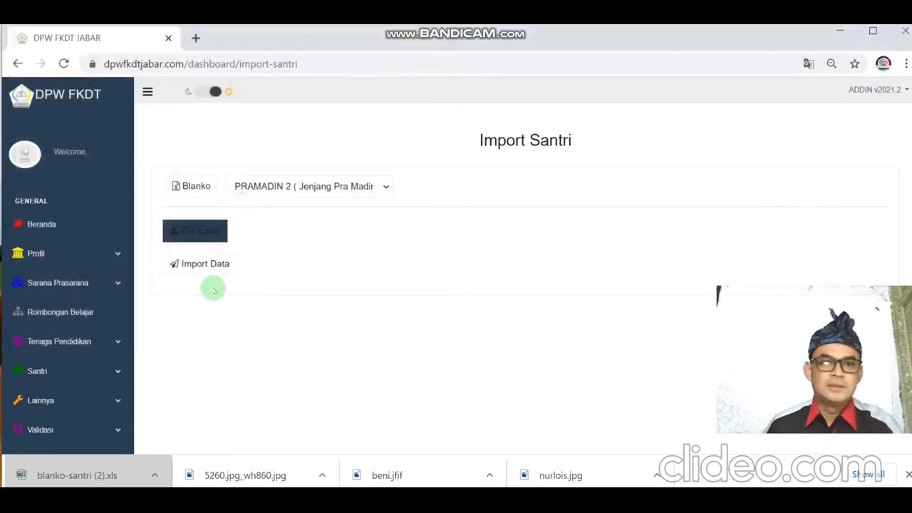
{"action": "left_click", "coordinate": [205, 263]}
Import the loaded PRAMADIN 2 student rows and acknowledge the import message
{"action": "scroll", "coordinate": [207, 264], "scroll_direction": "down", "scroll_amount": 3}
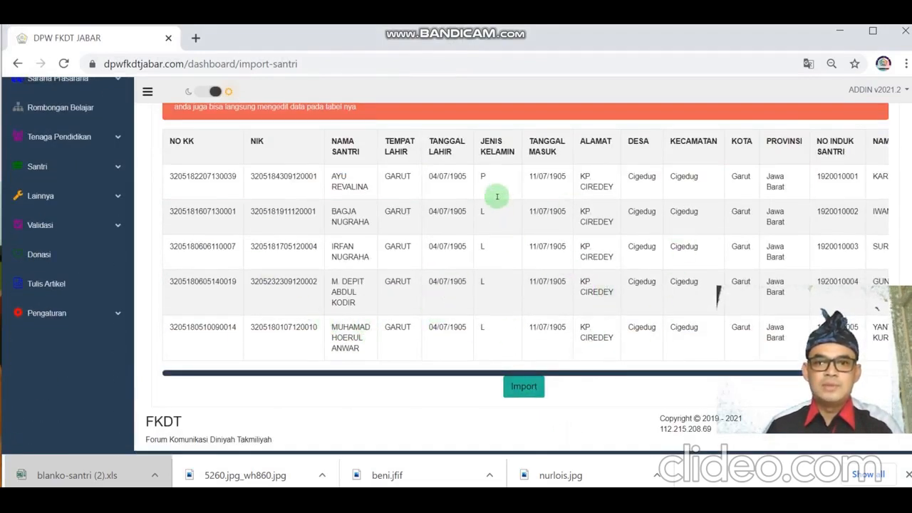
{"action": "left_click", "coordinate": [531, 392]}
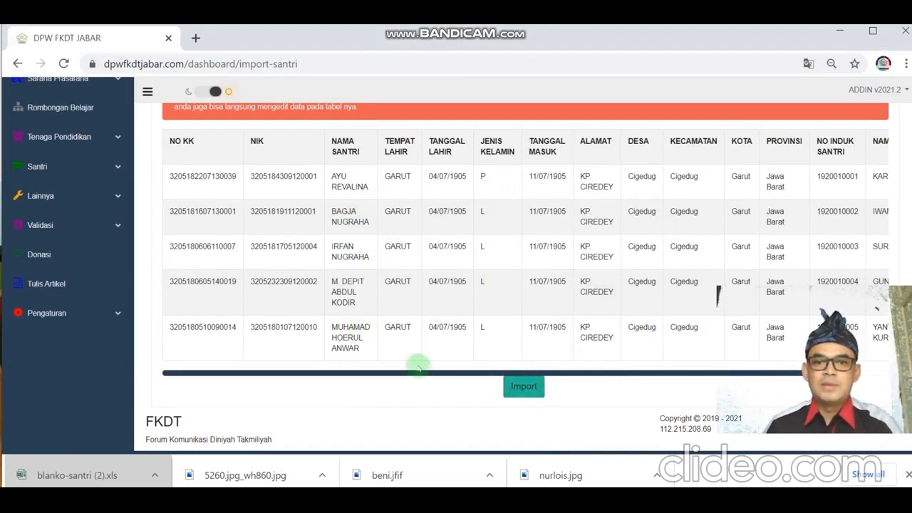
{"action": "left_click", "coordinate": [528, 389]}
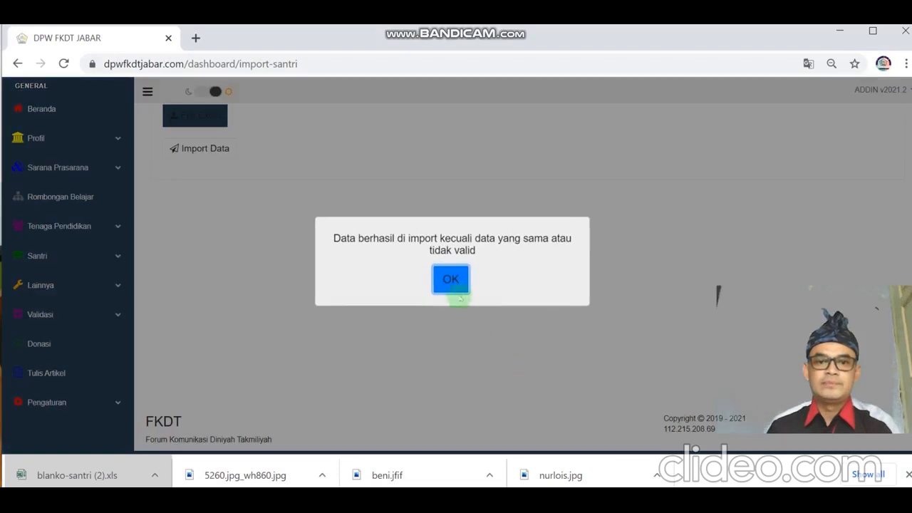
{"action": "left_click", "coordinate": [457, 286]}
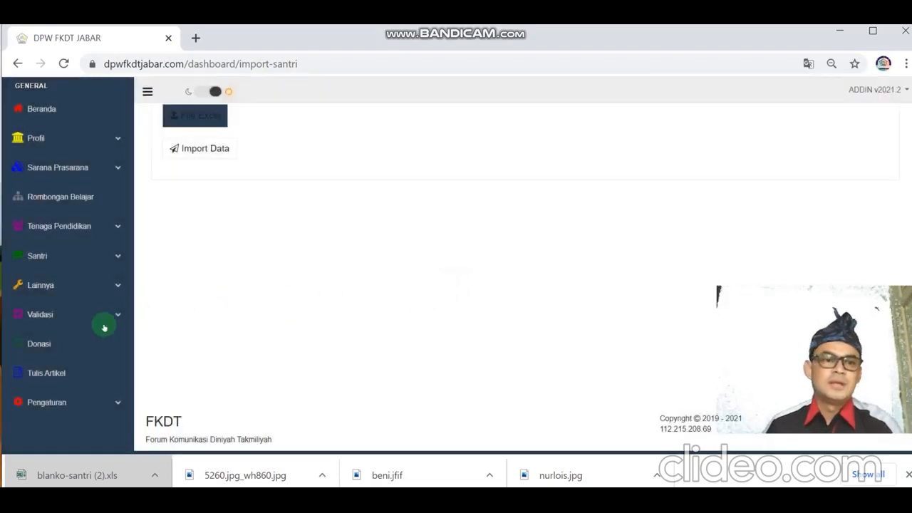
Open the Santri Pra Madin list and look through all its student entries
{"action": "left_click", "coordinate": [81, 256]}
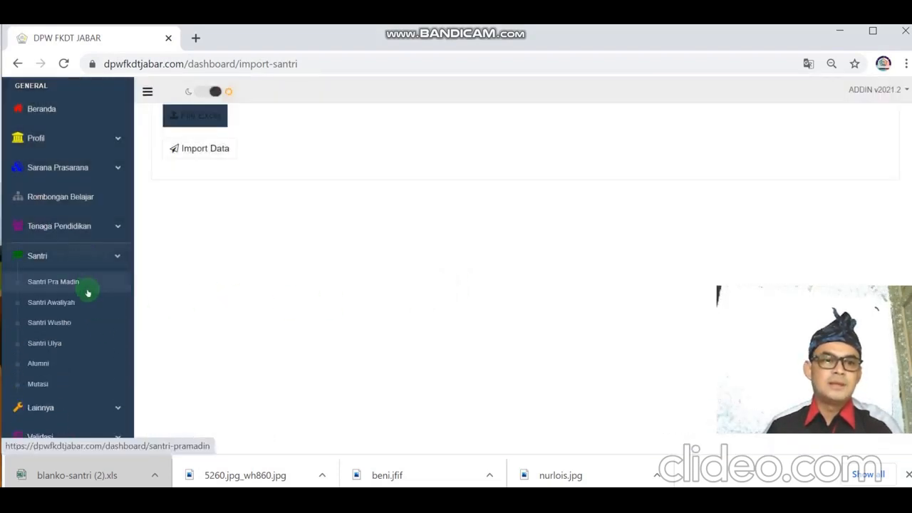
{"action": "left_click", "coordinate": [90, 290]}
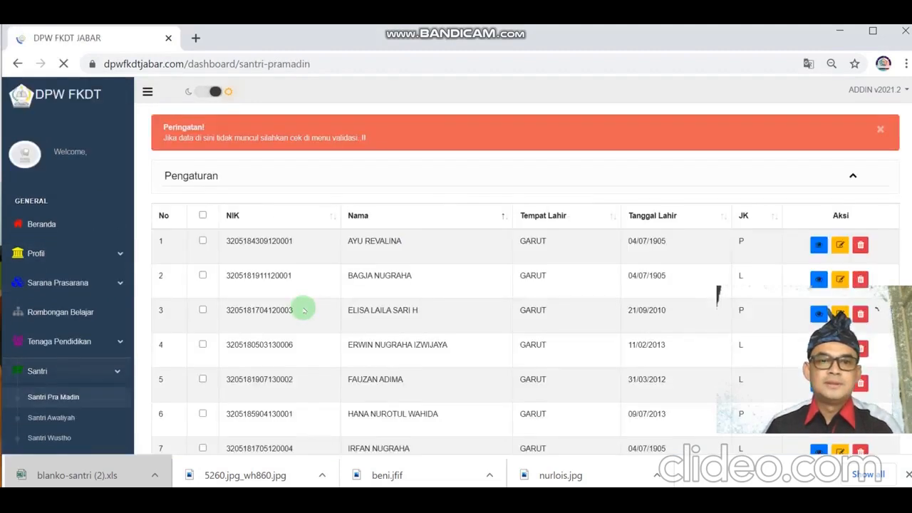
{"action": "scroll", "coordinate": [303, 311], "scroll_direction": "down", "scroll_amount": 5}
{"action": "scroll", "coordinate": [302, 310], "scroll_direction": "down", "scroll_amount": 5}
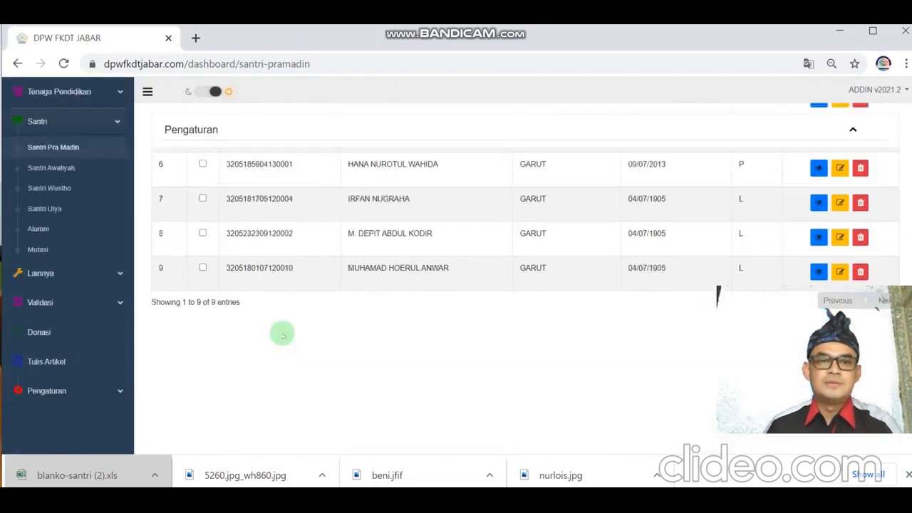
{"action": "scroll", "coordinate": [216, 271], "scroll_direction": "up", "scroll_amount": 5}
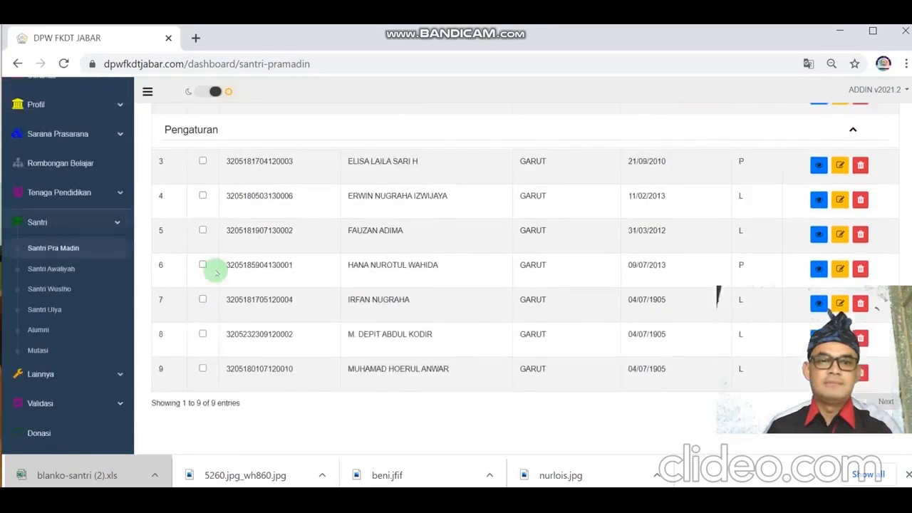
{"action": "scroll", "coordinate": [342, 302], "scroll_direction": "down", "scroll_amount": 5}
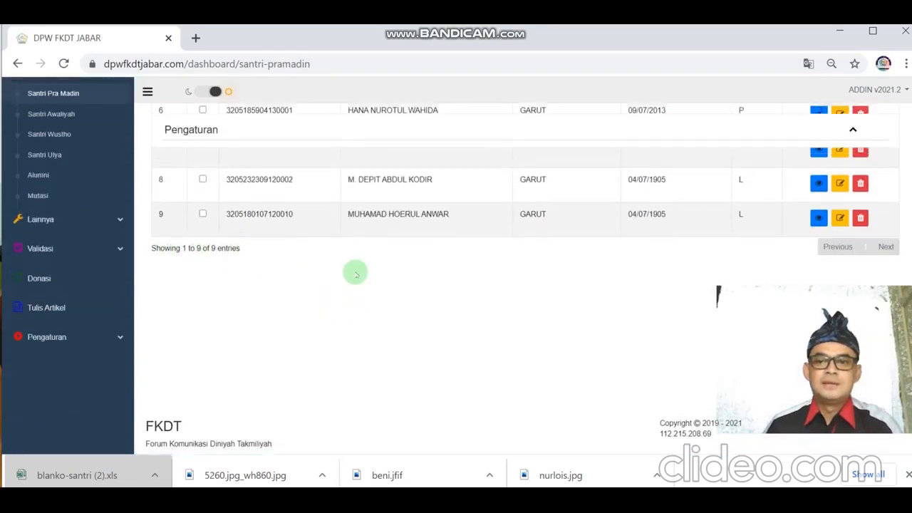
Open the Santri Awaliyah list, dismiss its warning, go to Import Santri and choose class AWALIYAH 1
{"action": "scroll", "coordinate": [355, 273], "scroll_direction": "up", "scroll_amount": 2}
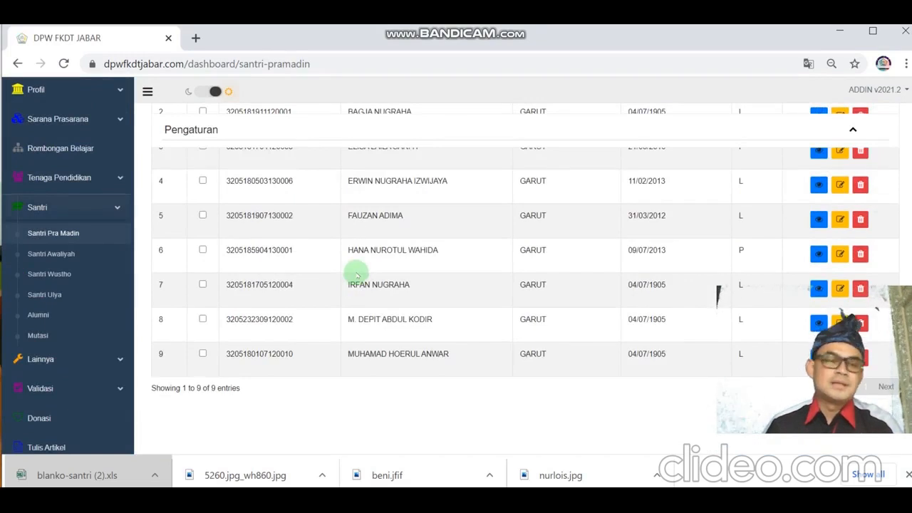
{"action": "left_click", "coordinate": [91, 255]}
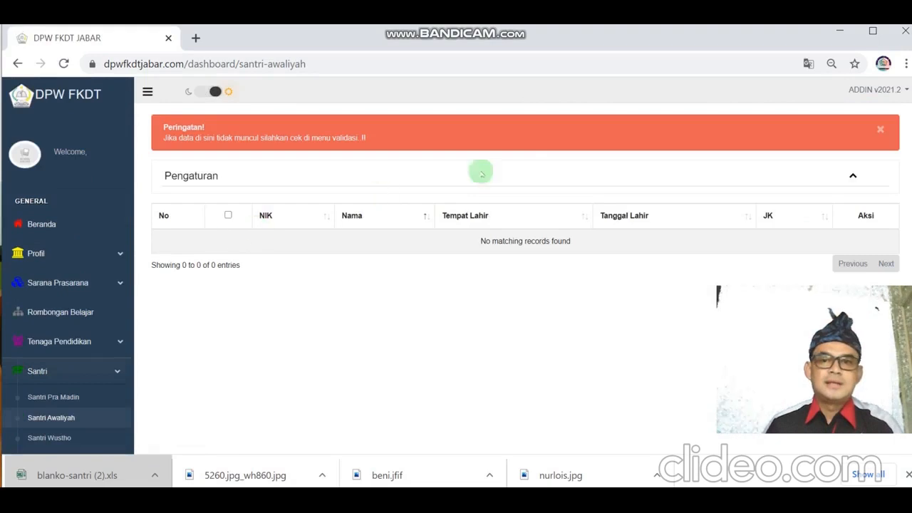
{"action": "left_click", "coordinate": [881, 130]}
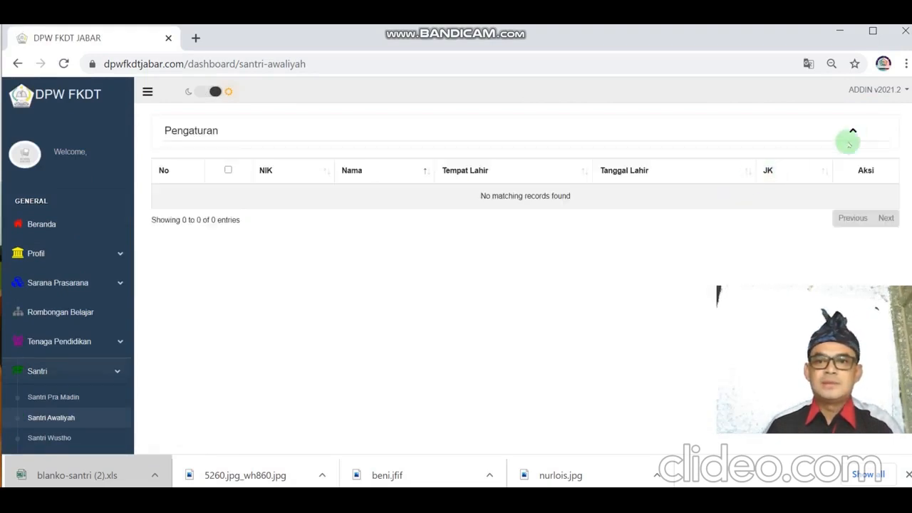
{"action": "left_click", "coordinate": [852, 132]}
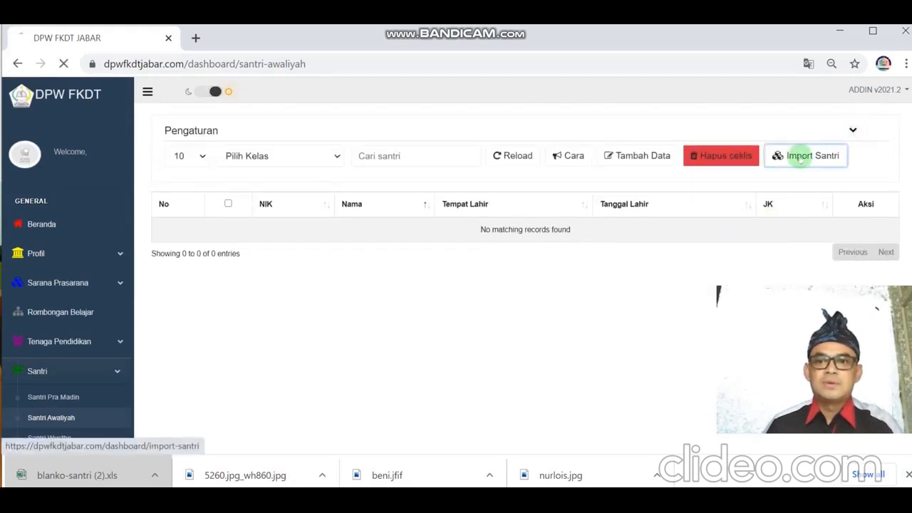
{"action": "left_click", "coordinate": [800, 157]}
{"action": "left_click", "coordinate": [373, 185]}
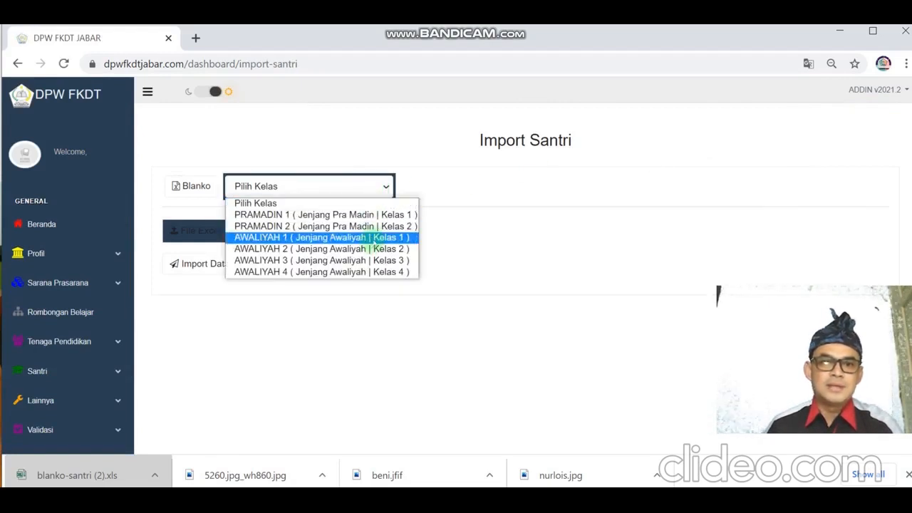
{"action": "left_click", "coordinate": [375, 238]}
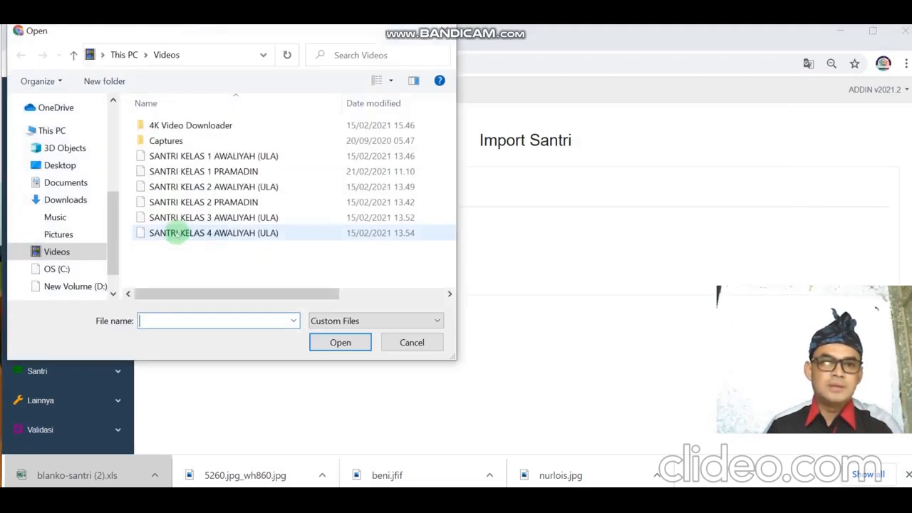
Select the Excel file SANTRI KELAS 1 AWALIYAH (ULA) from the Videos folder and load its student data
{"action": "left_click", "coordinate": [235, 155]}
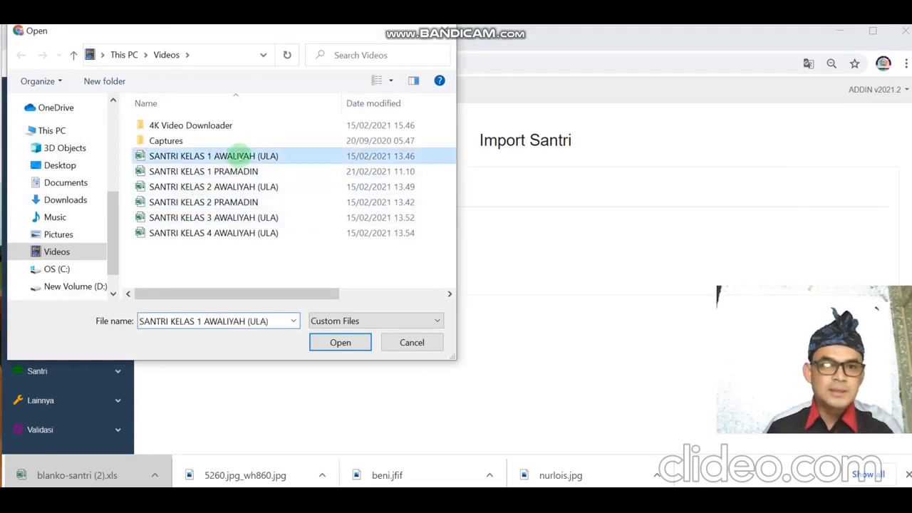
{"action": "left_click", "coordinate": [340, 342]}
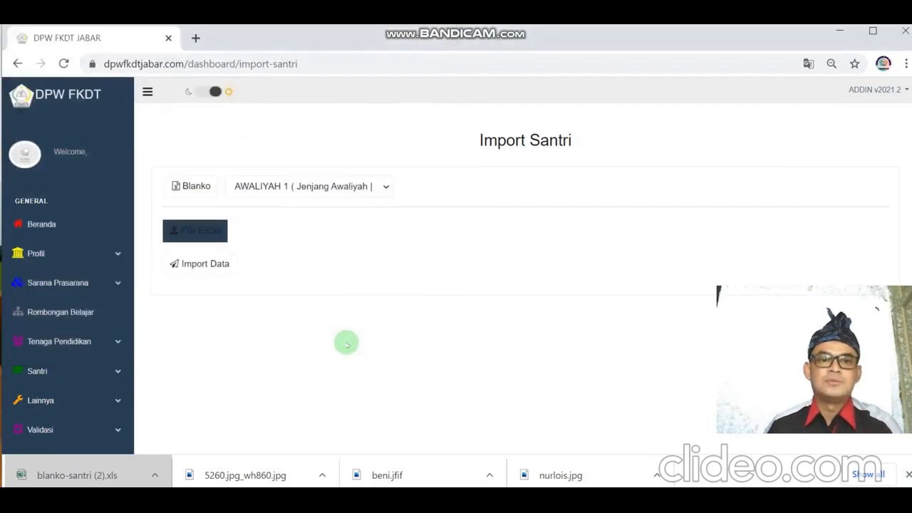
{"action": "scroll", "coordinate": [342, 338], "scroll_direction": "down", "scroll_amount": 1}
{"action": "left_click", "coordinate": [210, 194]}
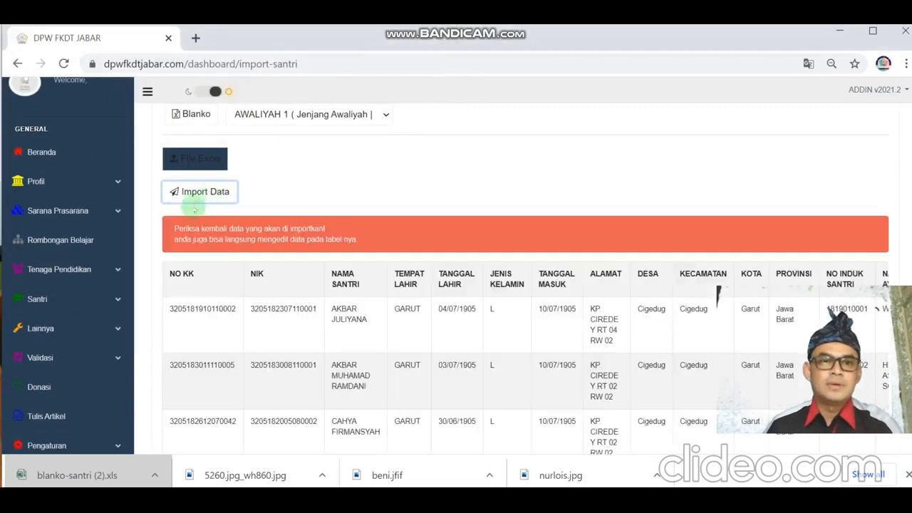
Review the loaded AWALIYAH 1 student rows, import them and acknowledge the import message
{"action": "scroll", "coordinate": [300, 261], "scroll_direction": "down", "scroll_amount": 4}
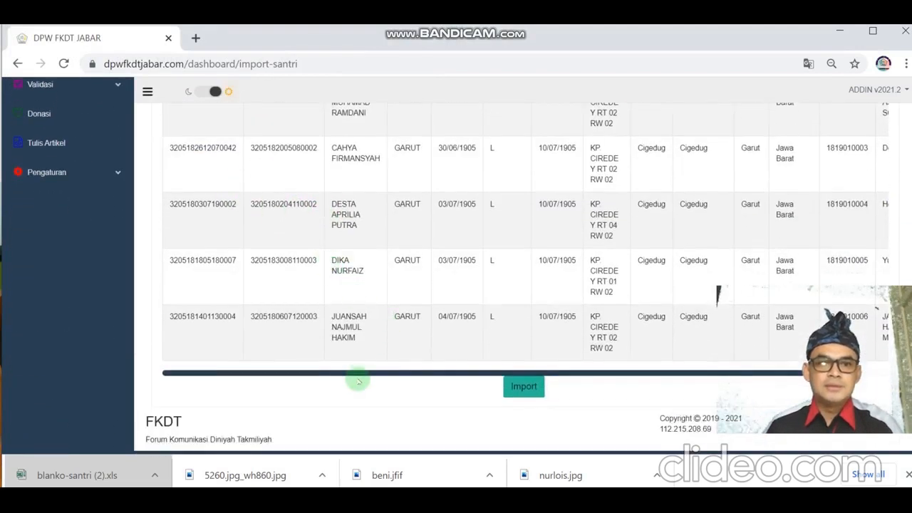
{"action": "scroll", "coordinate": [356, 371], "scroll_direction": "up", "scroll_amount": 4}
{"action": "scroll", "coordinate": [356, 363], "scroll_direction": "down", "scroll_amount": 3}
{"action": "scroll", "coordinate": [353, 357], "scroll_direction": "up", "scroll_amount": 3}
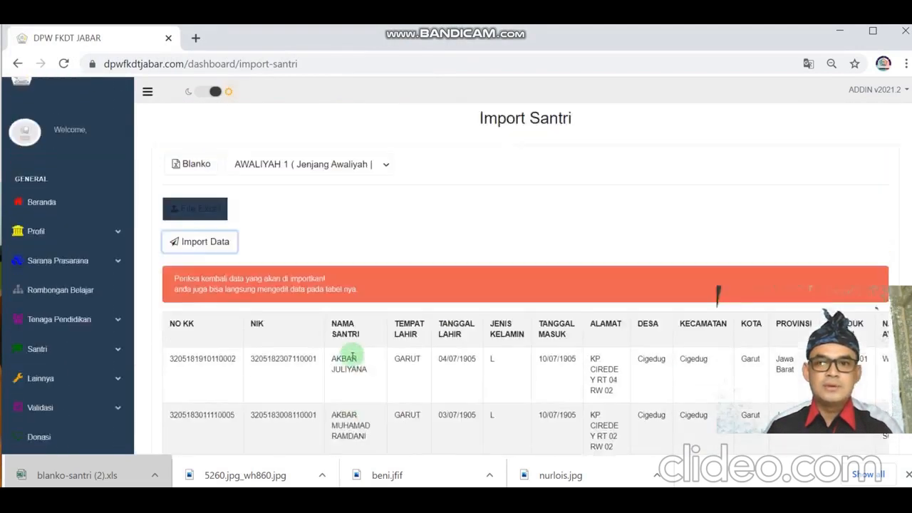
{"action": "scroll", "coordinate": [352, 356], "scroll_direction": "down", "scroll_amount": 5}
{"action": "scroll", "coordinate": [512, 277], "scroll_direction": "up", "scroll_amount": 3}
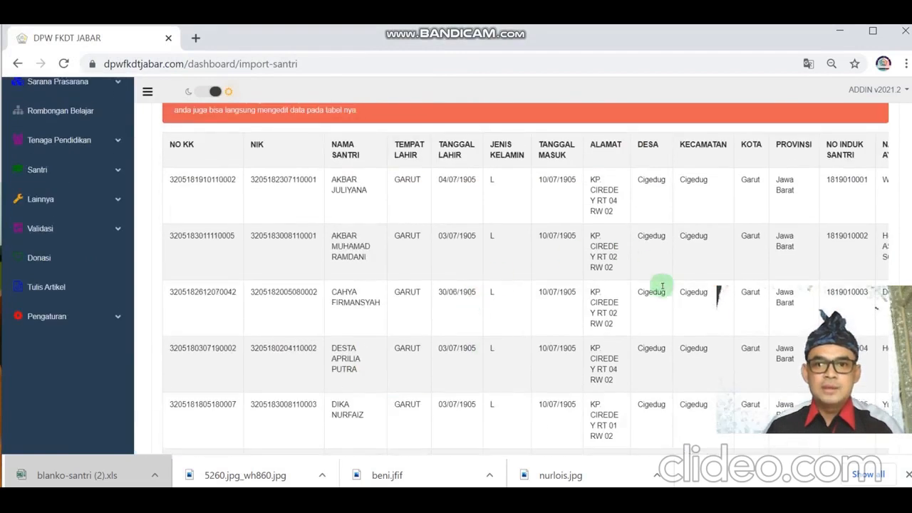
{"action": "scroll", "coordinate": [662, 292], "scroll_direction": "down", "scroll_amount": 3}
{"action": "left_click", "coordinate": [524, 388]}
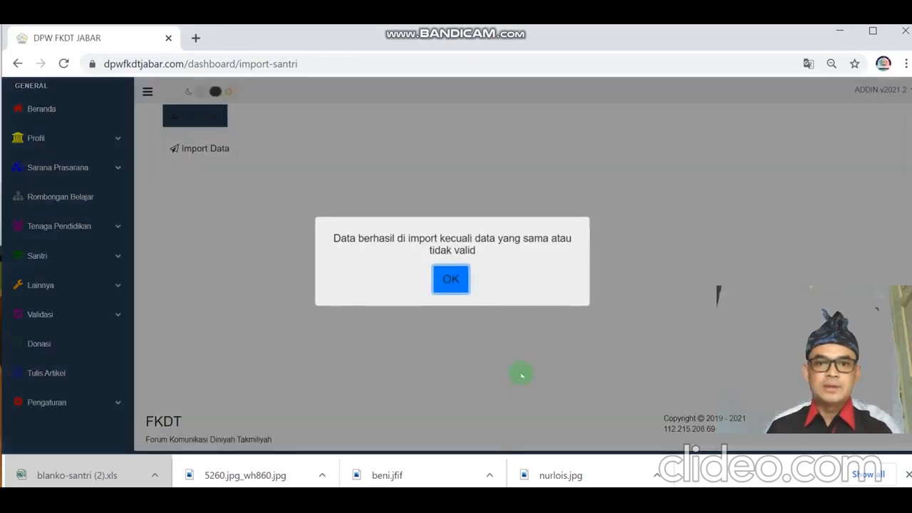
{"action": "left_click", "coordinate": [460, 289]}
Open the Santri Awaliyah list and check the imported student entries
{"action": "left_click", "coordinate": [75, 260]}
{"action": "left_click", "coordinate": [81, 304]}
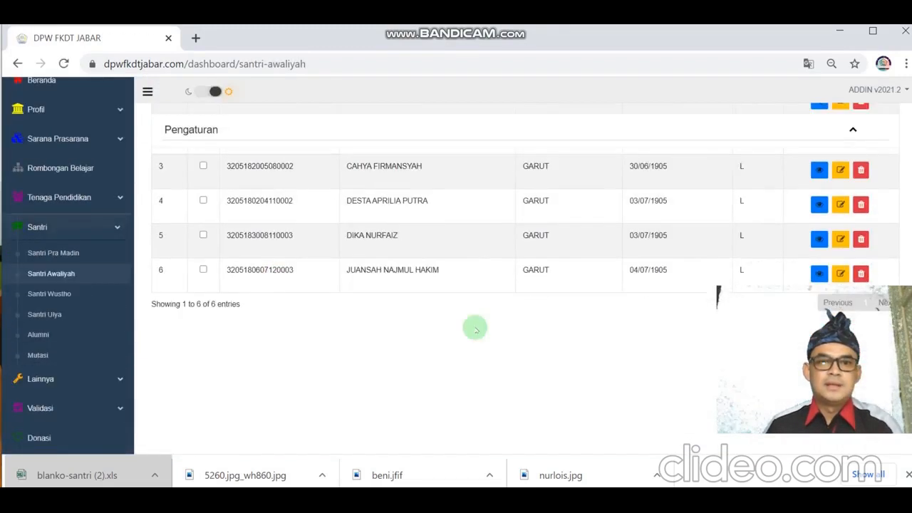
{"action": "scroll", "coordinate": [420, 285], "scroll_direction": "down", "scroll_amount": 3}
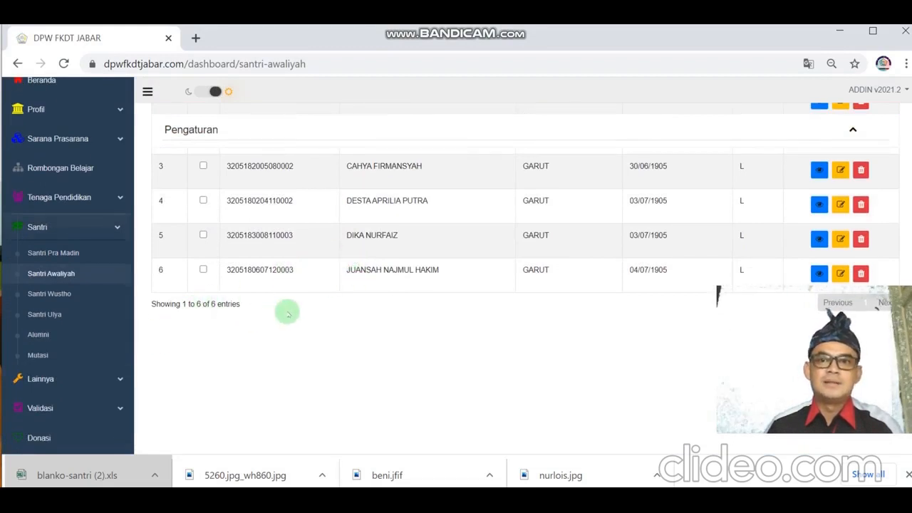
{"action": "scroll", "coordinate": [206, 324], "scroll_direction": "down", "scroll_amount": 1}
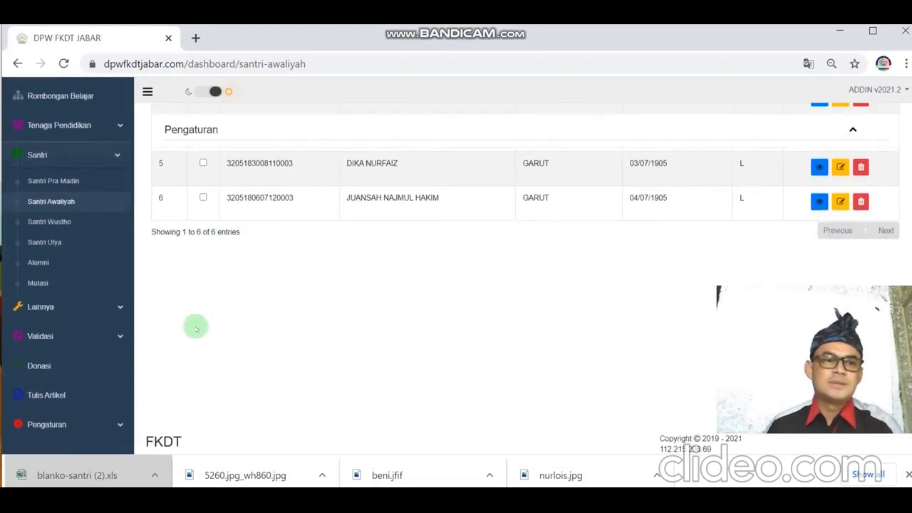
Go to Import Santri from the Santri Awaliyah list and choose class AWALIYAH 2
{"action": "scroll", "coordinate": [204, 271], "scroll_direction": "up", "scroll_amount": 3}
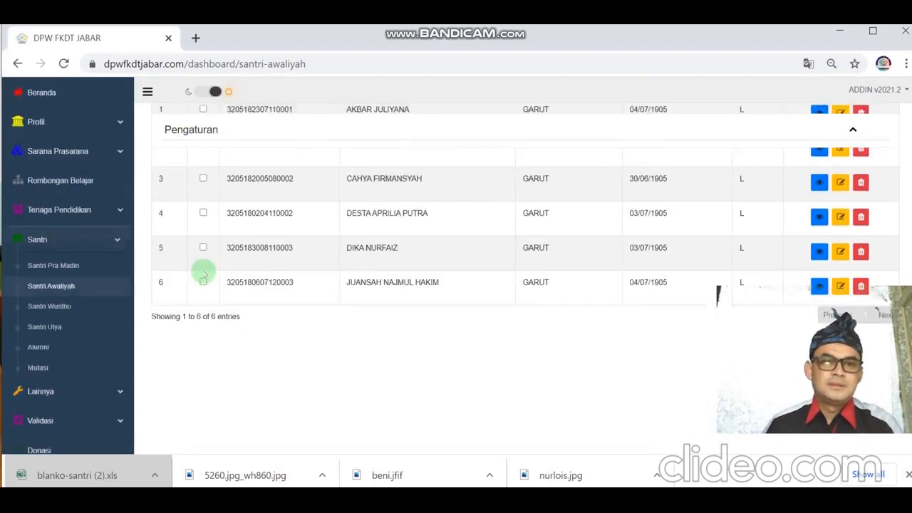
{"action": "scroll", "coordinate": [203, 271], "scroll_direction": "up", "scroll_amount": 1}
{"action": "left_click", "coordinate": [853, 175]}
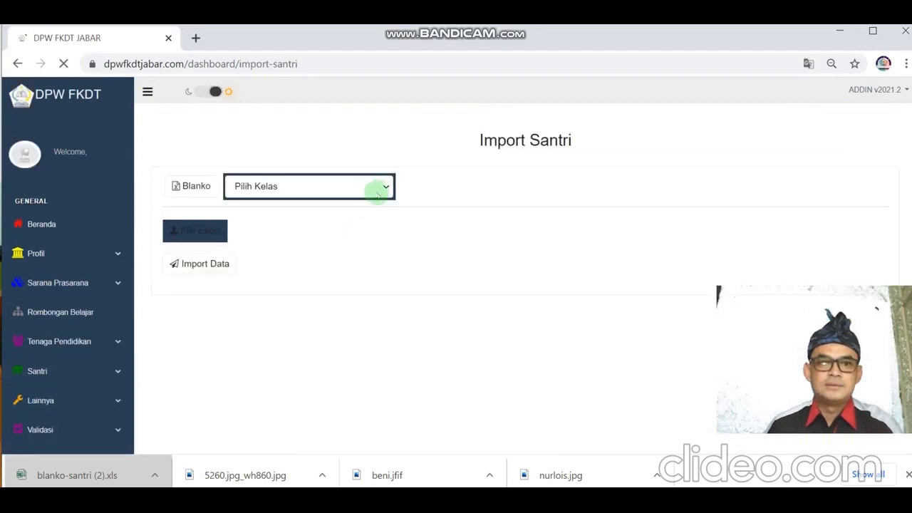
{"action": "left_click", "coordinate": [378, 187]}
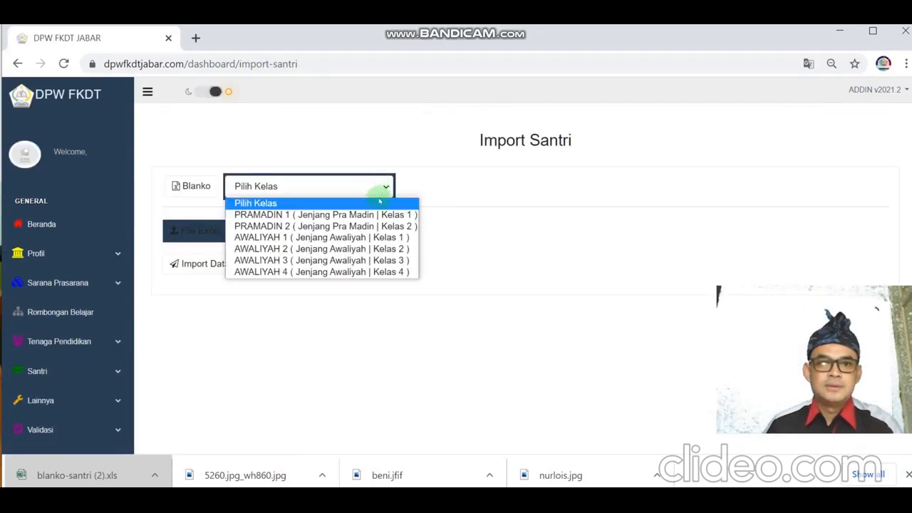
{"action": "left_click", "coordinate": [366, 249]}
Select the Excel file SANTRI KELAS 2 AWALIYAH (ULA) from the Videos folder and load its student data
{"action": "left_click", "coordinate": [222, 232]}
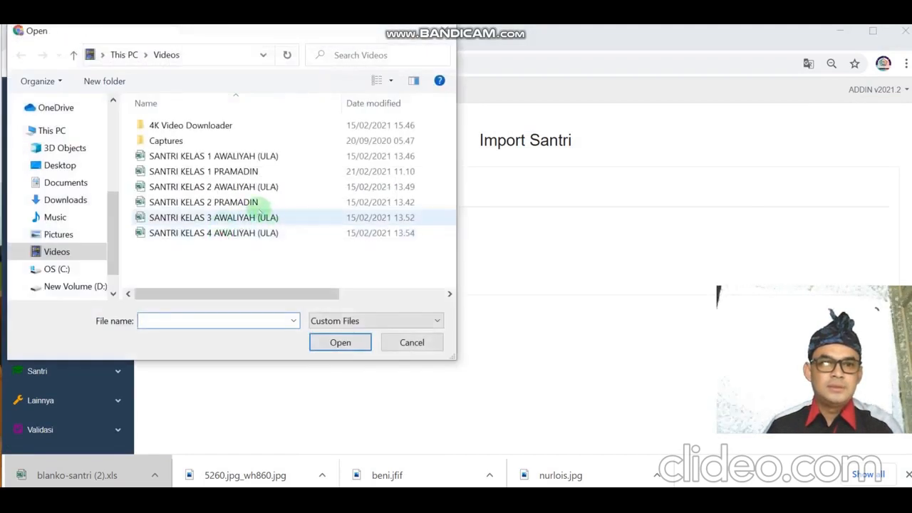
{"action": "left_click", "coordinate": [268, 187]}
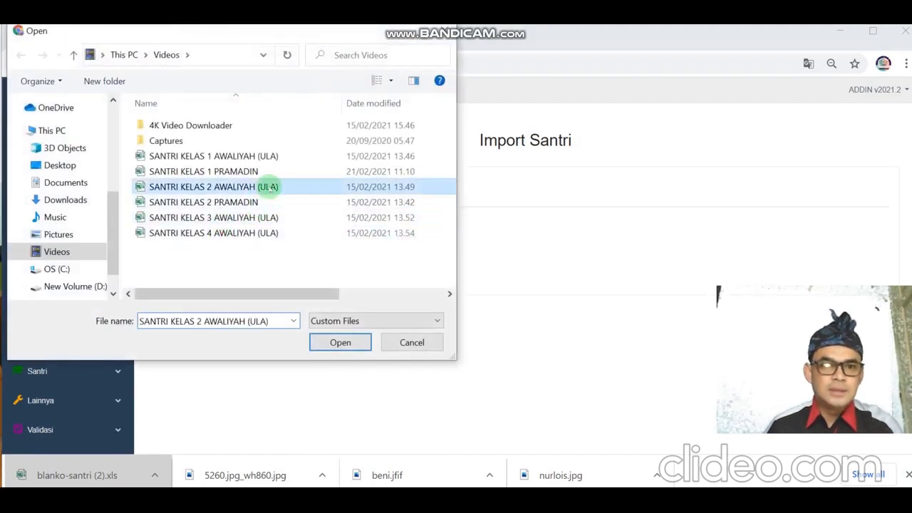
{"action": "left_click", "coordinate": [340, 342]}
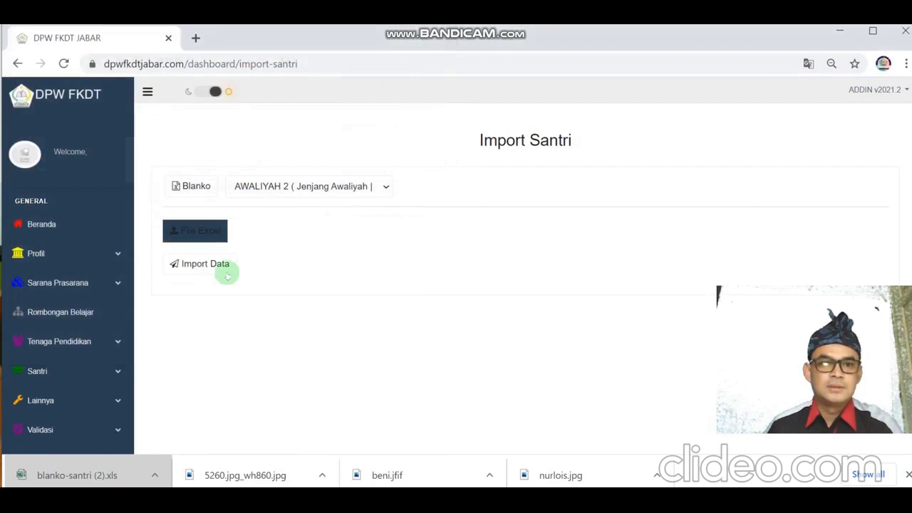
{"action": "left_click", "coordinate": [212, 264]}
Import the loaded AWALIYAH 2 student rows and acknowledge the import message
{"action": "scroll", "coordinate": [407, 311], "scroll_direction": "down", "scroll_amount": 10}
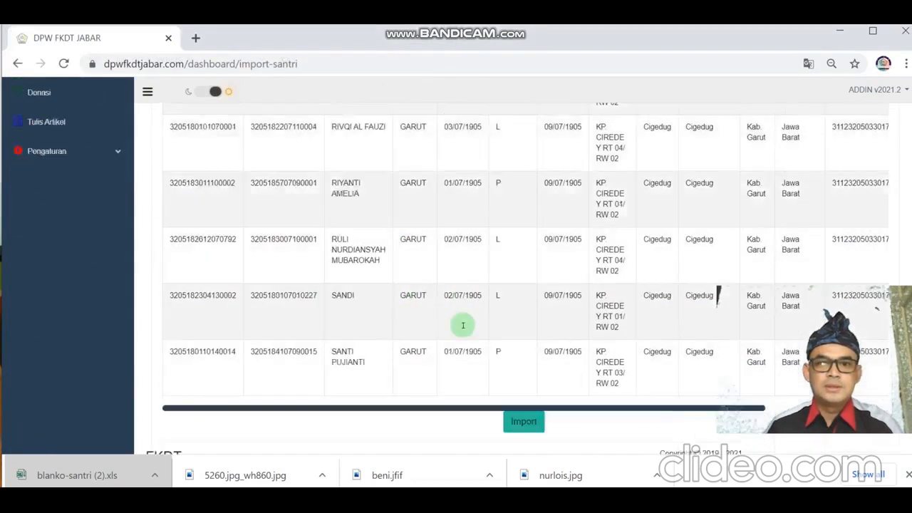
{"action": "left_click", "coordinate": [524, 388]}
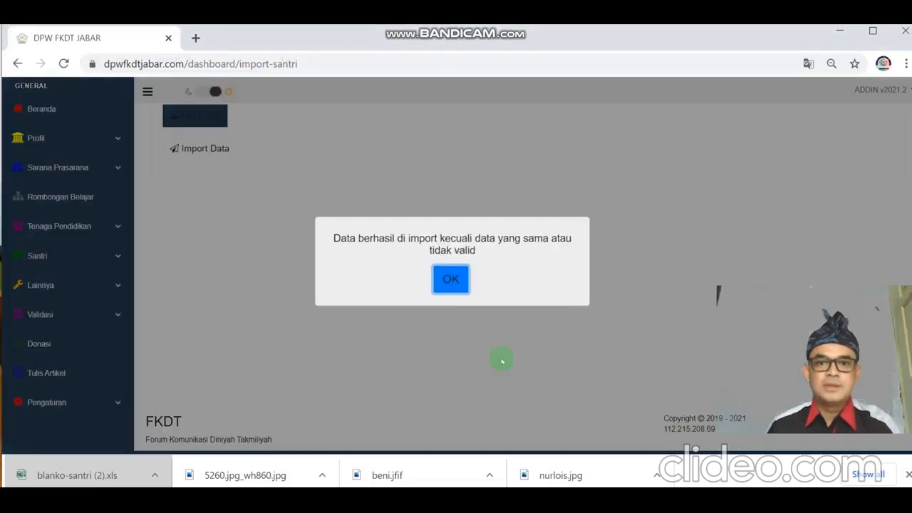
{"action": "left_click", "coordinate": [459, 285]}
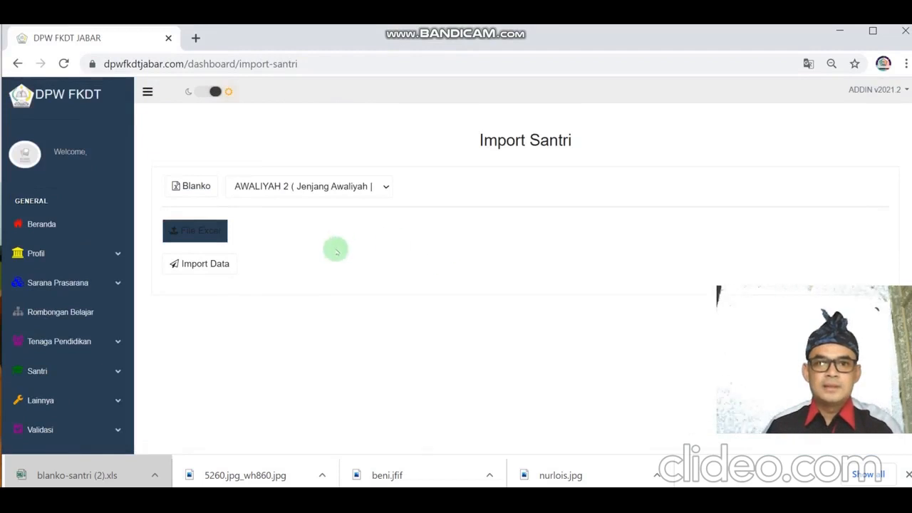
Choose class AWALIYAH 3 and load the student data from the Excel file SANTRI KELAS 3 AWALIYAH (ULA)
{"action": "left_click", "coordinate": [385, 186]}
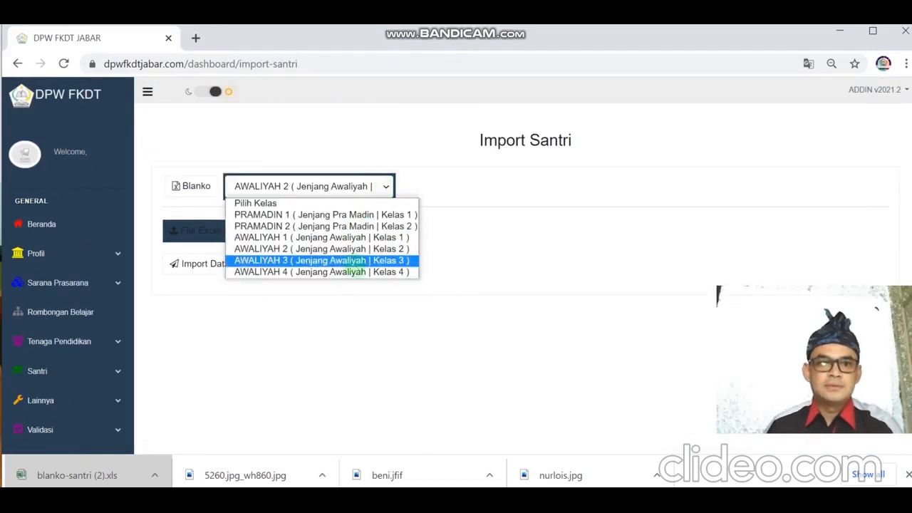
{"action": "left_click", "coordinate": [360, 261]}
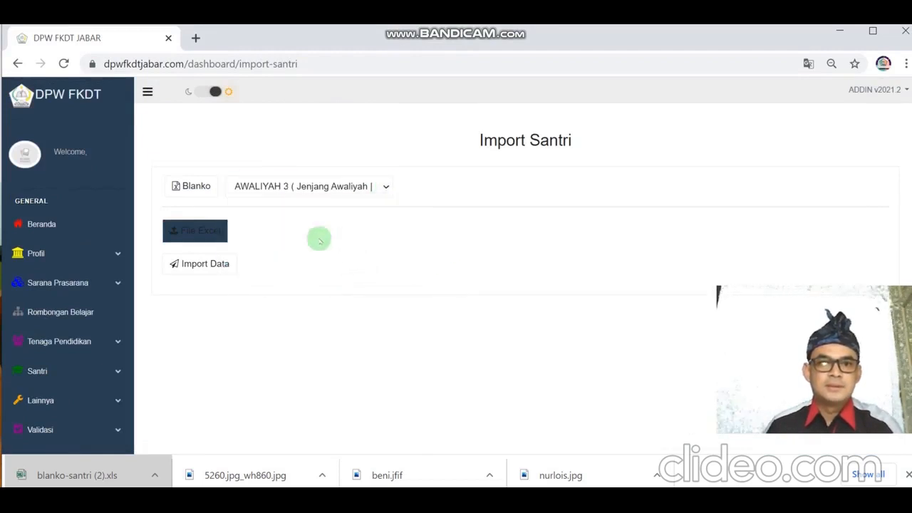
{"action": "left_click", "coordinate": [214, 235]}
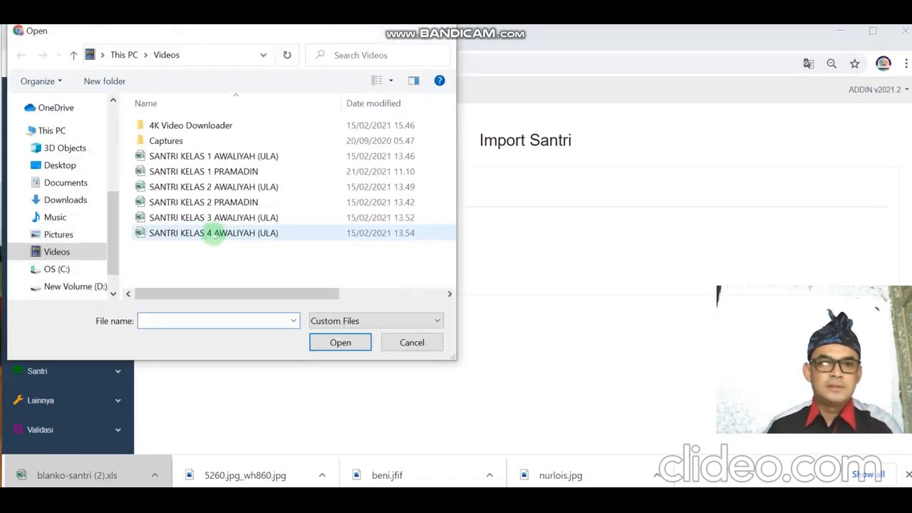
{"action": "left_click", "coordinate": [217, 217]}
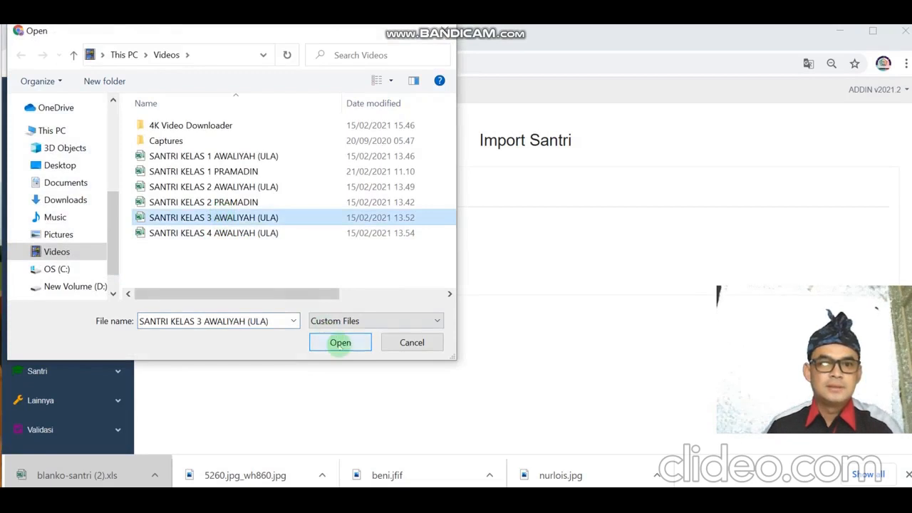
{"action": "left_click", "coordinate": [340, 342]}
{"action": "left_click", "coordinate": [209, 266]}
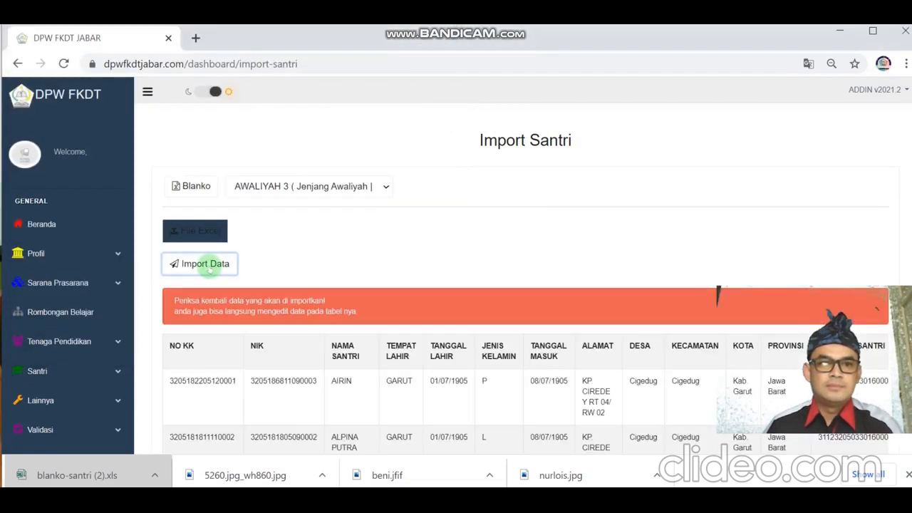
Import the loaded AWALIYAH 3 student rows and acknowledge the import message
{"action": "scroll", "coordinate": [397, 303], "scroll_direction": "down", "scroll_amount": 6}
{"action": "left_click", "coordinate": [528, 385]}
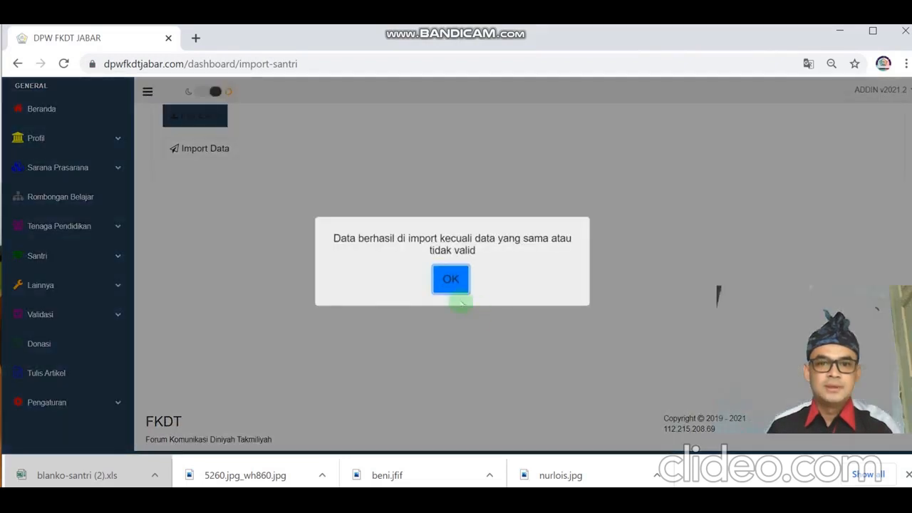
{"action": "left_click", "coordinate": [452, 280]}
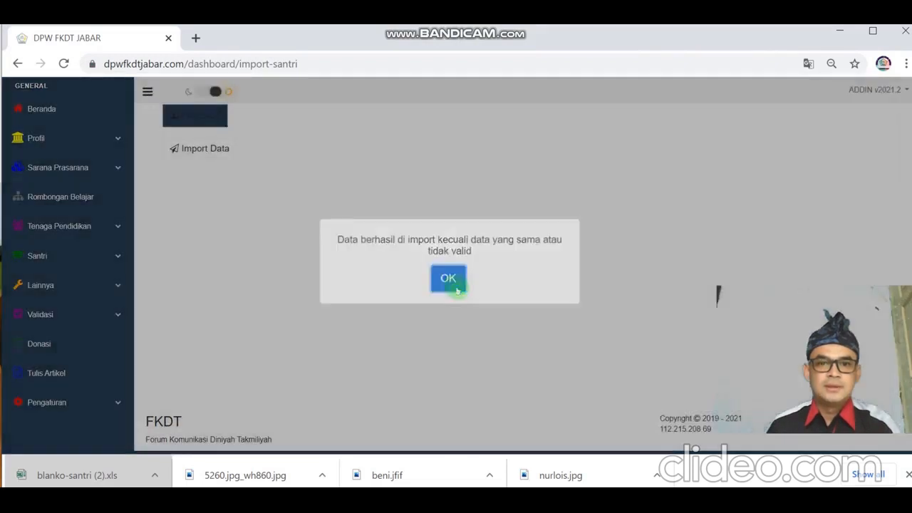
Choose class AWALIYAH 4 and load the student data from the Excel file SANTRI KELAS 4 AWALIYAH (ULA)
{"action": "scroll", "coordinate": [184, 359], "scroll_direction": "up", "scroll_amount": 2}
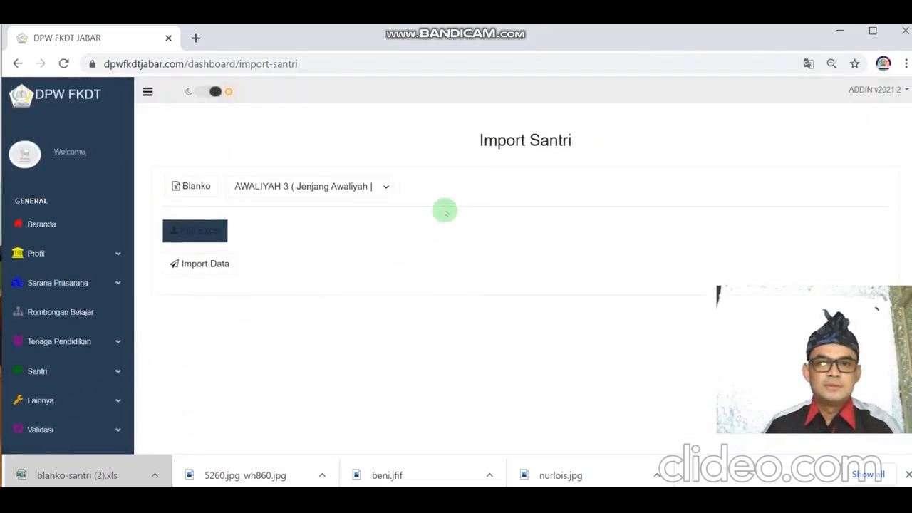
{"action": "left_click", "coordinate": [385, 187]}
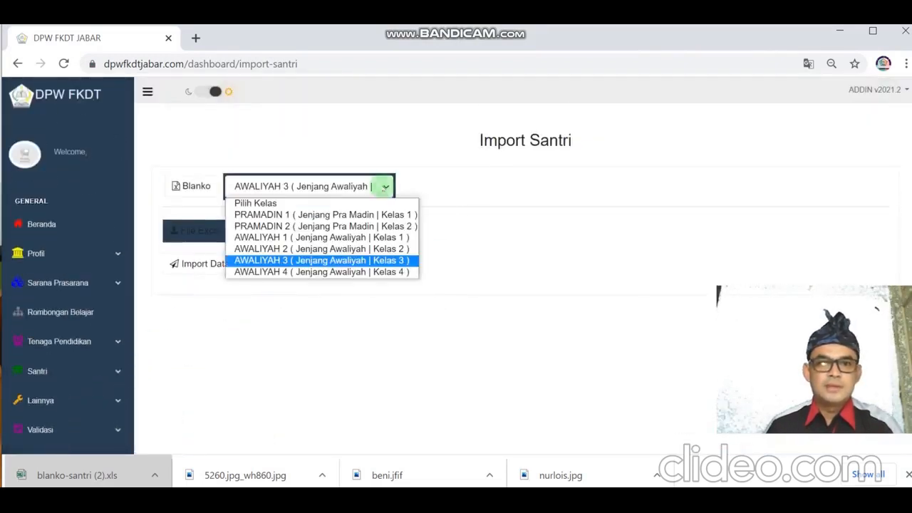
{"action": "left_click", "coordinate": [306, 272]}
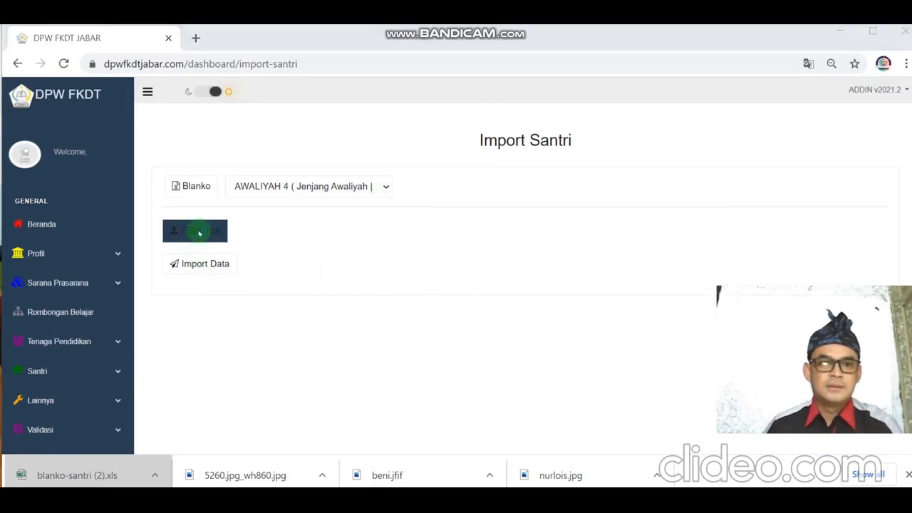
{"action": "left_click", "coordinate": [241, 233]}
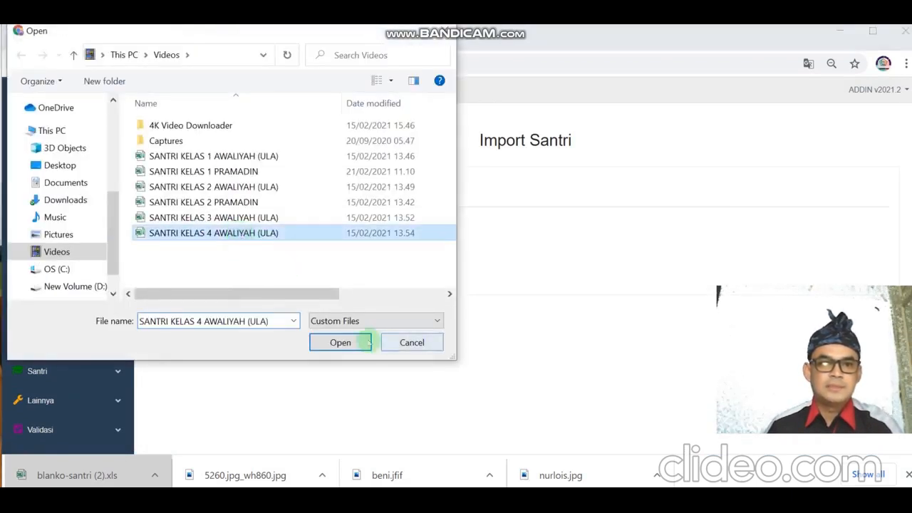
{"action": "left_click", "coordinate": [362, 341]}
{"action": "left_click", "coordinate": [218, 270]}
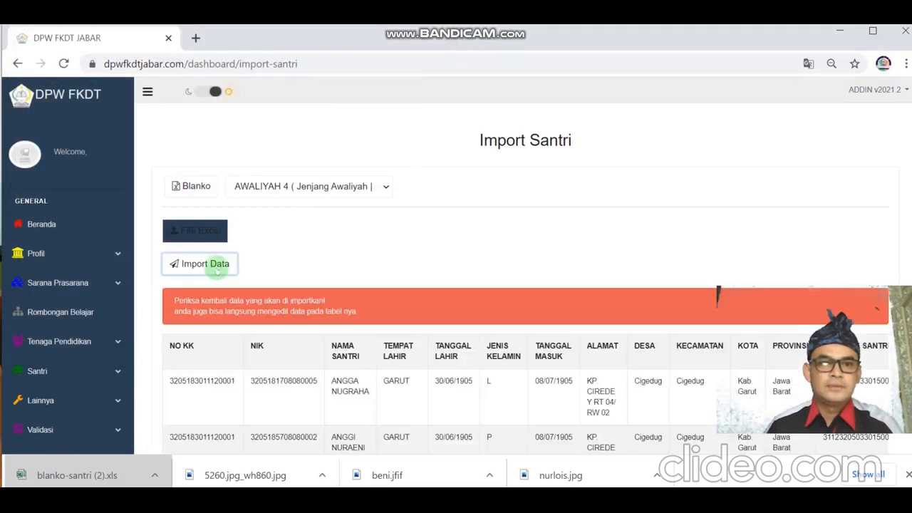
Import the loaded AWALIYAH 4 student rows and acknowledge the import message
{"action": "scroll", "coordinate": [385, 346], "scroll_direction": "down", "scroll_amount": 10}
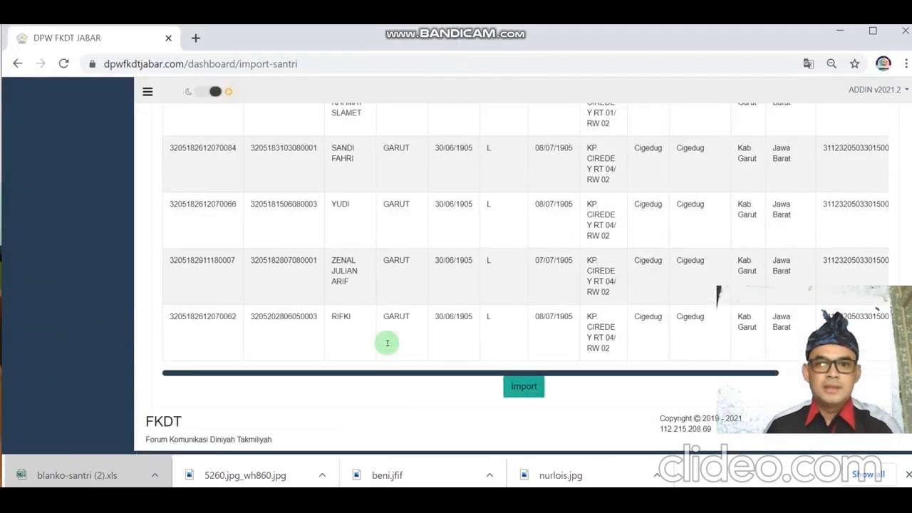
{"action": "left_click", "coordinate": [524, 389]}
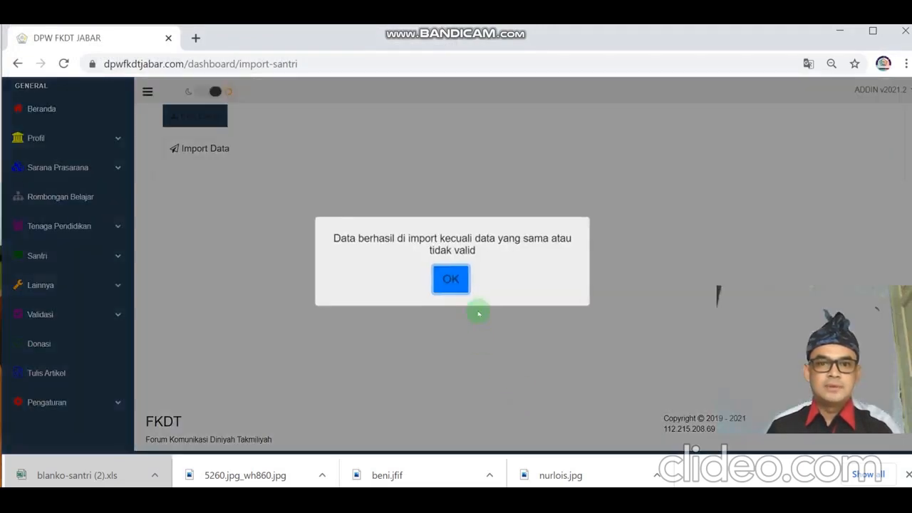
{"action": "left_click", "coordinate": [450, 280]}
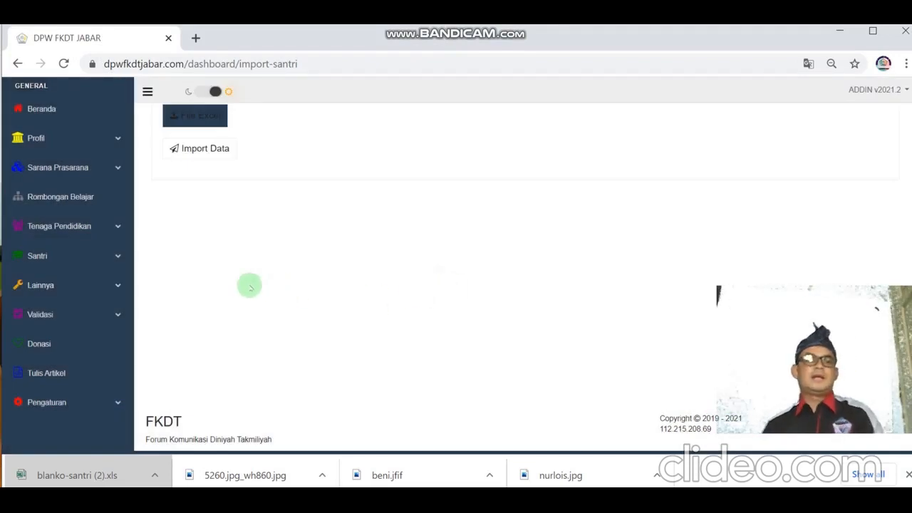
Open the Santri Awaliyah list, show 50 entries per page and look through the imported students
{"action": "left_click", "coordinate": [80, 261]}
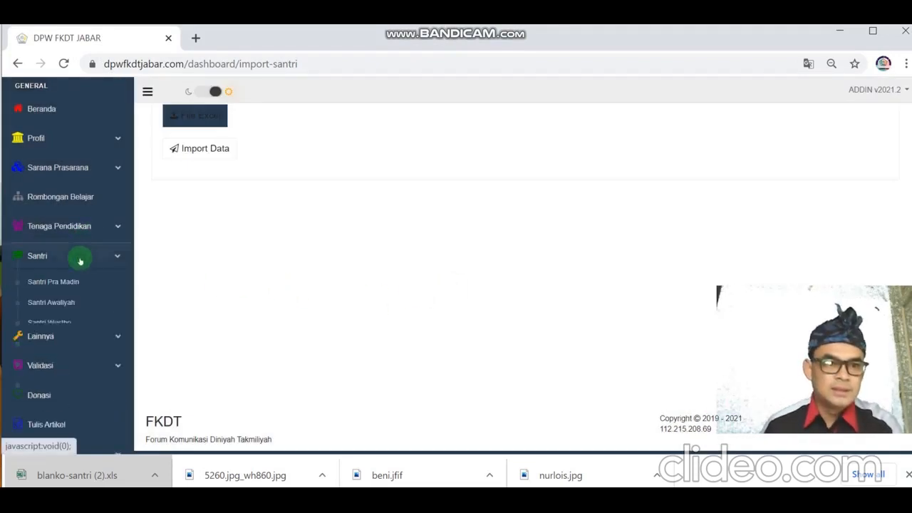
{"action": "left_click", "coordinate": [84, 303]}
{"action": "scroll", "coordinate": [273, 272], "scroll_direction": "down", "scroll_amount": 5}
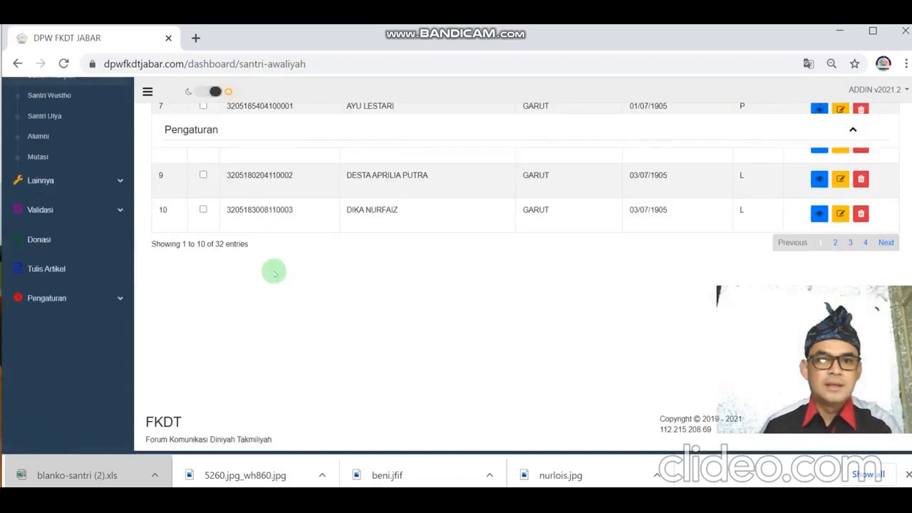
{"action": "scroll", "coordinate": [230, 259], "scroll_direction": "up", "scroll_amount": 5}
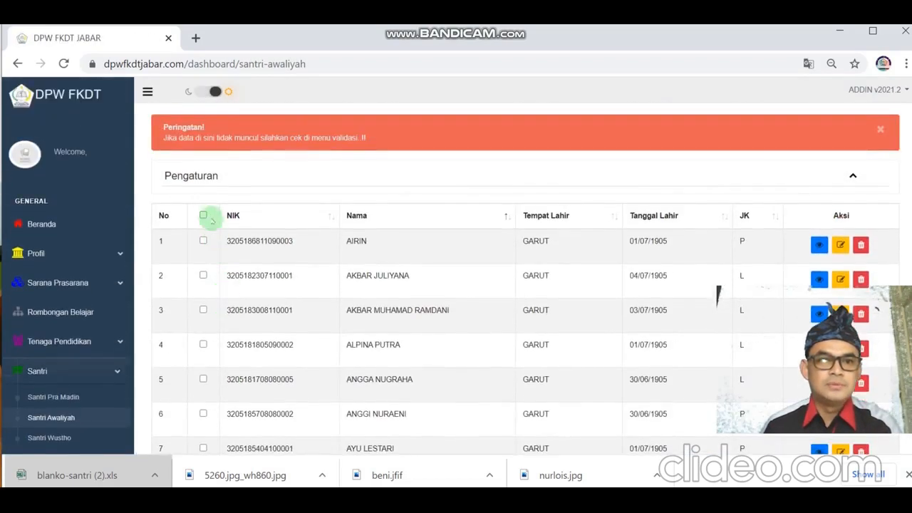
{"action": "left_click", "coordinate": [848, 173]}
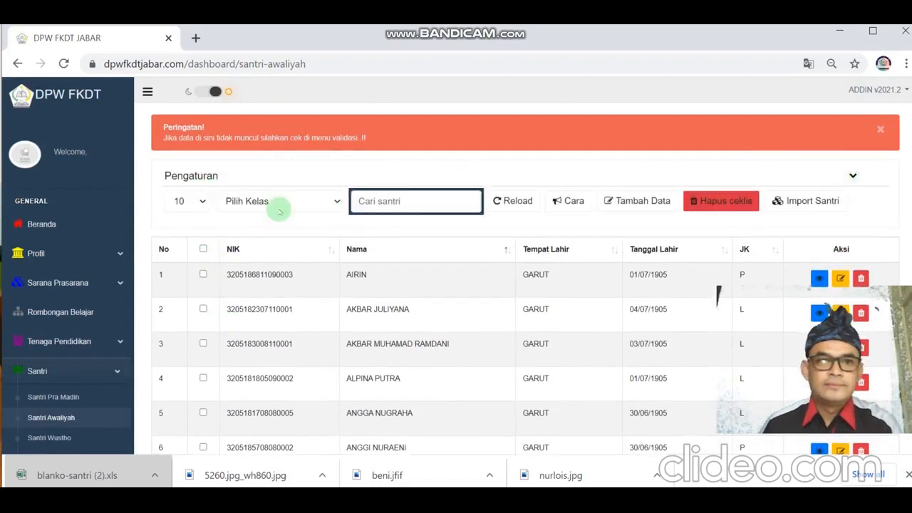
{"action": "left_click", "coordinate": [198, 203]}
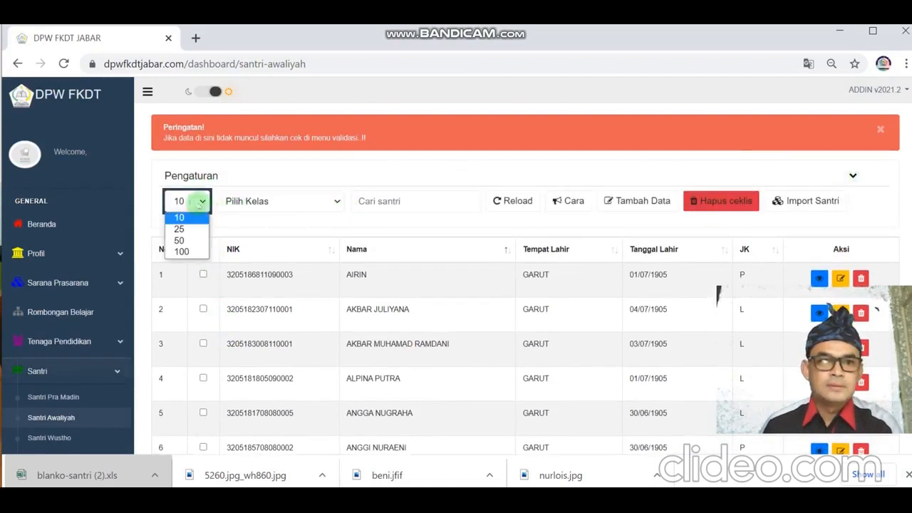
{"action": "left_click", "coordinate": [181, 243]}
{"action": "scroll", "coordinate": [203, 253], "scroll_direction": "down", "scroll_amount": 12}
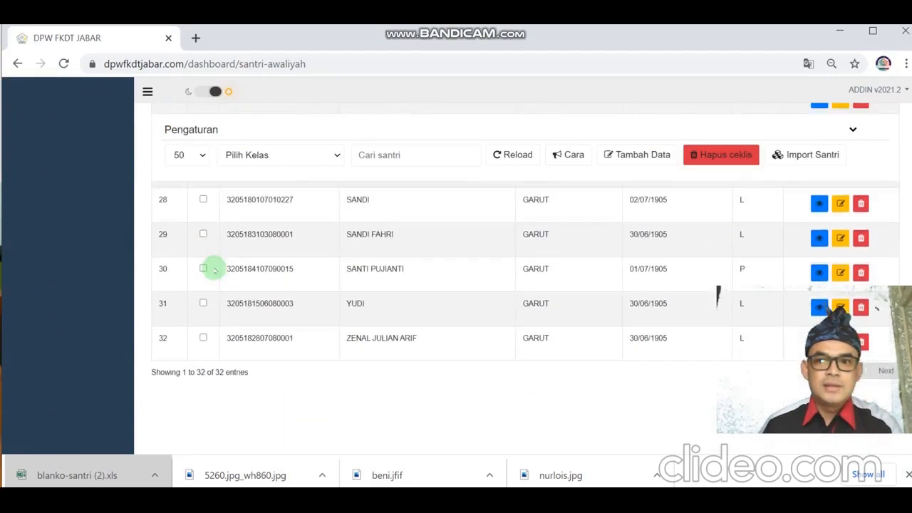
{"action": "scroll", "coordinate": [213, 270], "scroll_direction": "down", "scroll_amount": 2}
{"action": "scroll", "coordinate": [214, 269], "scroll_direction": "up", "scroll_amount": 15}
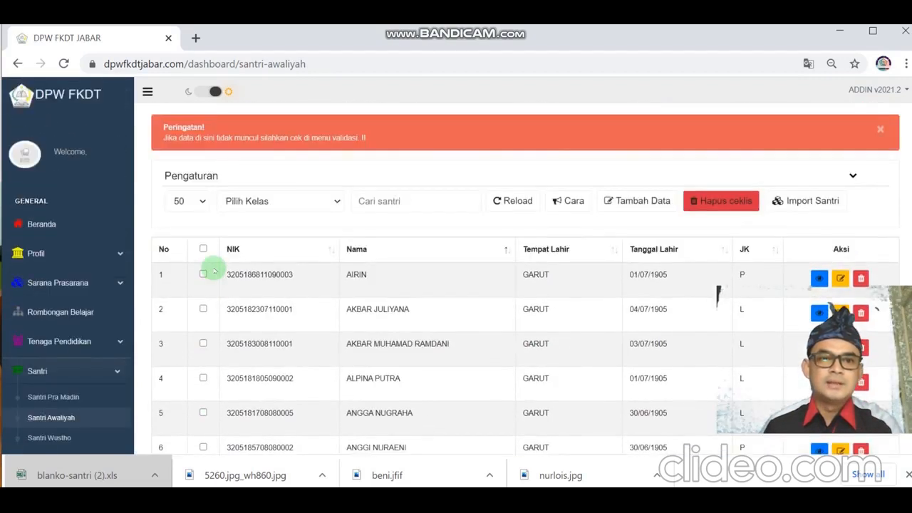
Open the Validasi Santri page and look at the options under Lainnya
{"action": "scroll", "coordinate": [213, 273], "scroll_direction": "down", "scroll_amount": 5}
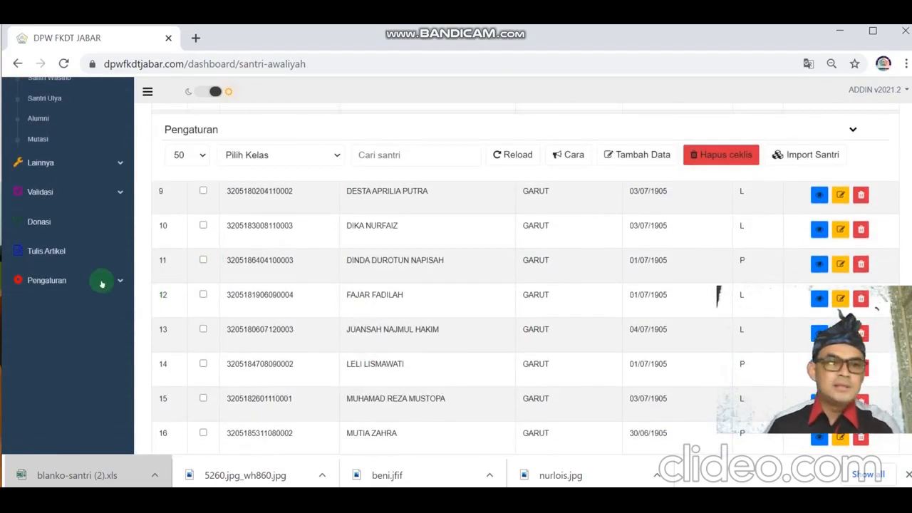
{"action": "left_click", "coordinate": [76, 196]}
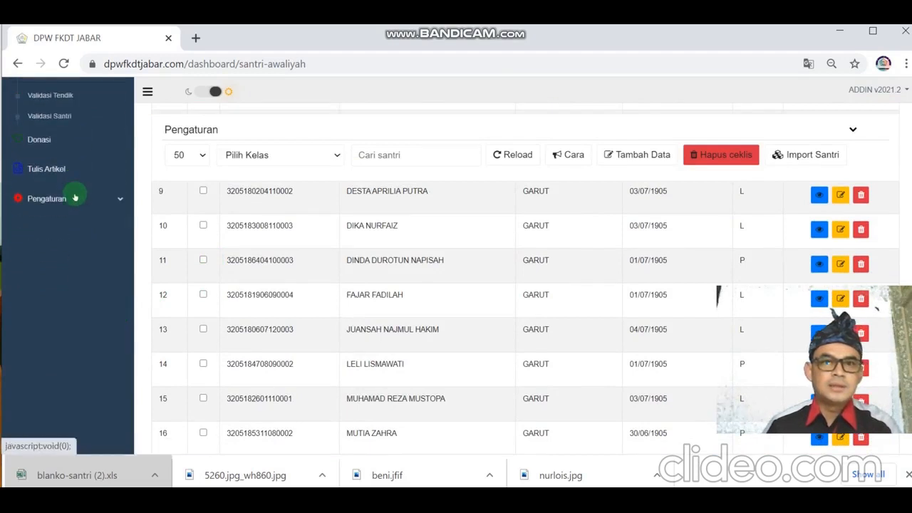
{"action": "scroll", "coordinate": [82, 150], "scroll_direction": "up", "scroll_amount": 2}
{"action": "left_click", "coordinate": [83, 260]}
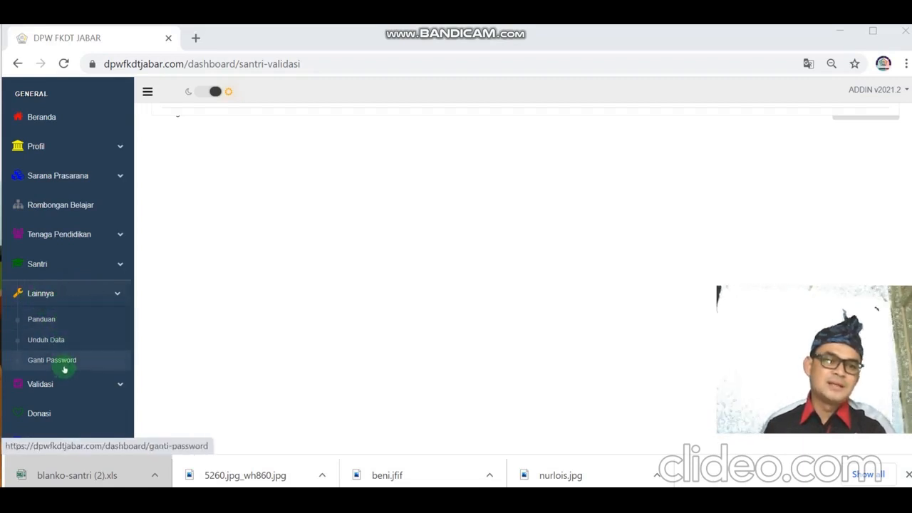
{"action": "scroll", "coordinate": [74, 345], "scroll_direction": "down", "scroll_amount": 2}
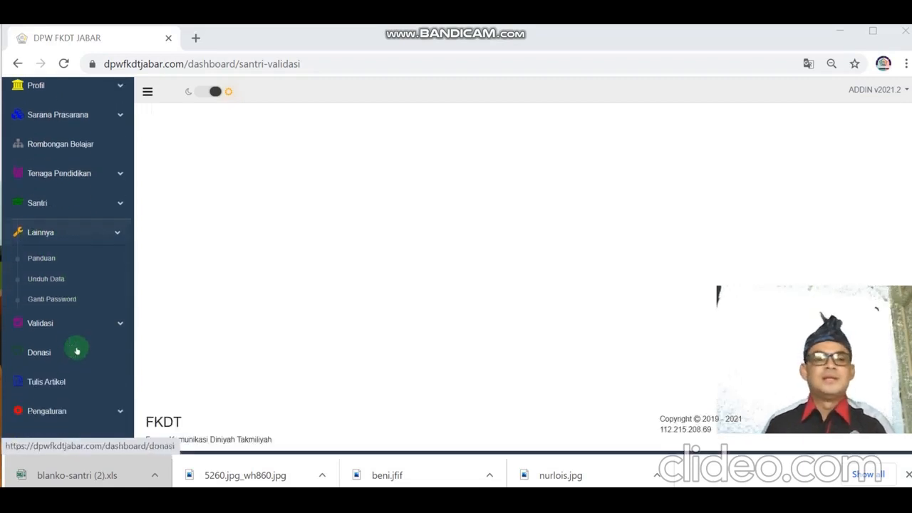
Look at the Download Addin options on the Unduh Data page and open the Ganti Password page
{"action": "left_click", "coordinate": [77, 285]}
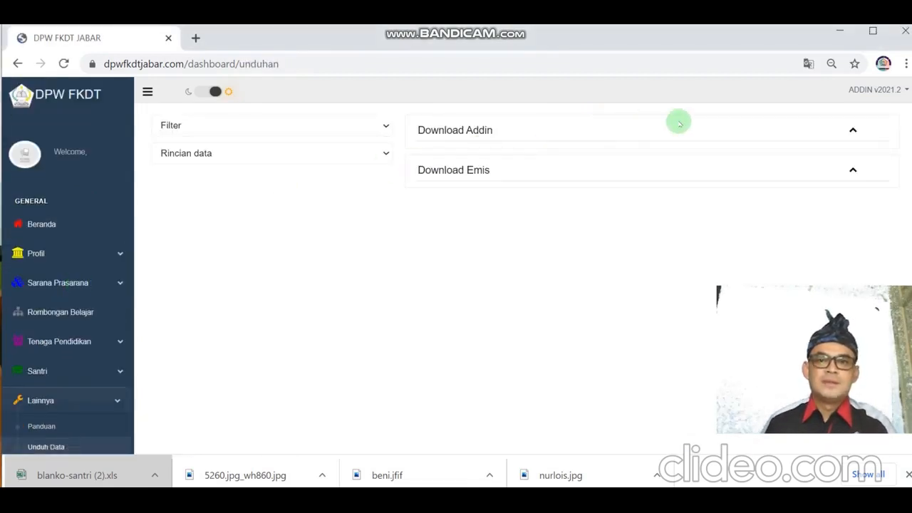
{"action": "left_click", "coordinate": [852, 129]}
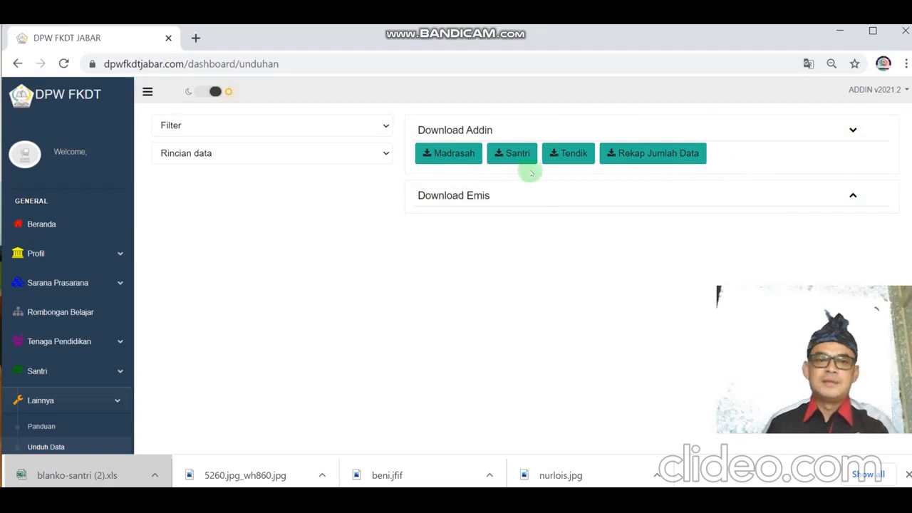
{"action": "scroll", "coordinate": [112, 316], "scroll_direction": "down", "scroll_amount": 2}
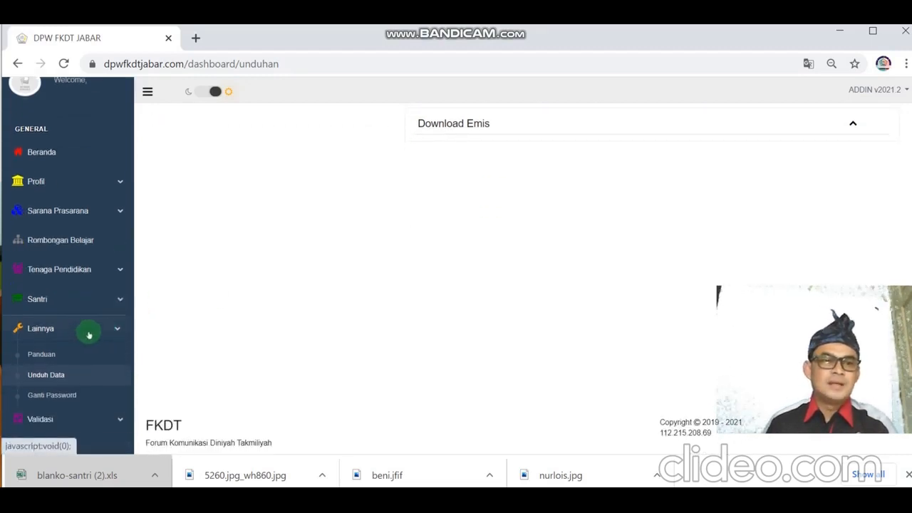
{"action": "left_click", "coordinate": [71, 394]}
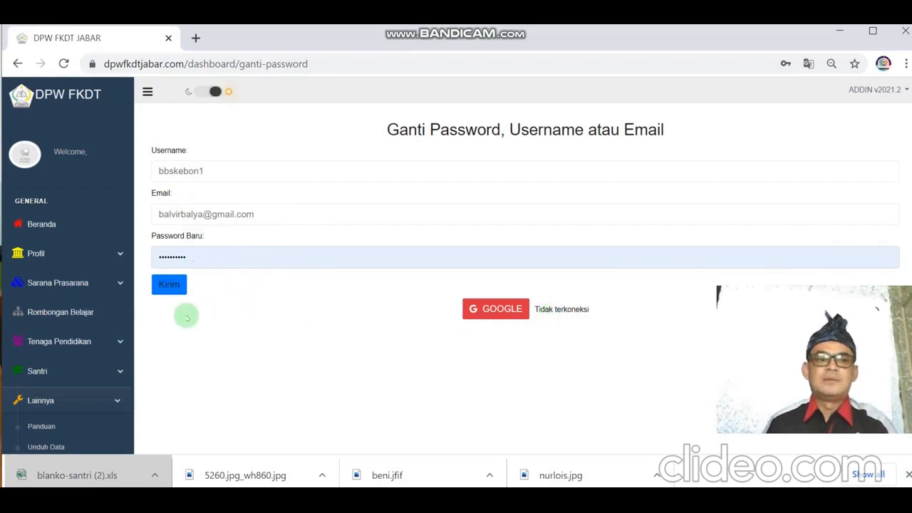
Open the Validasi Tendik page and check its list of teaching staff awaiting validation
{"action": "scroll", "coordinate": [185, 316], "scroll_direction": "down", "scroll_amount": 2}
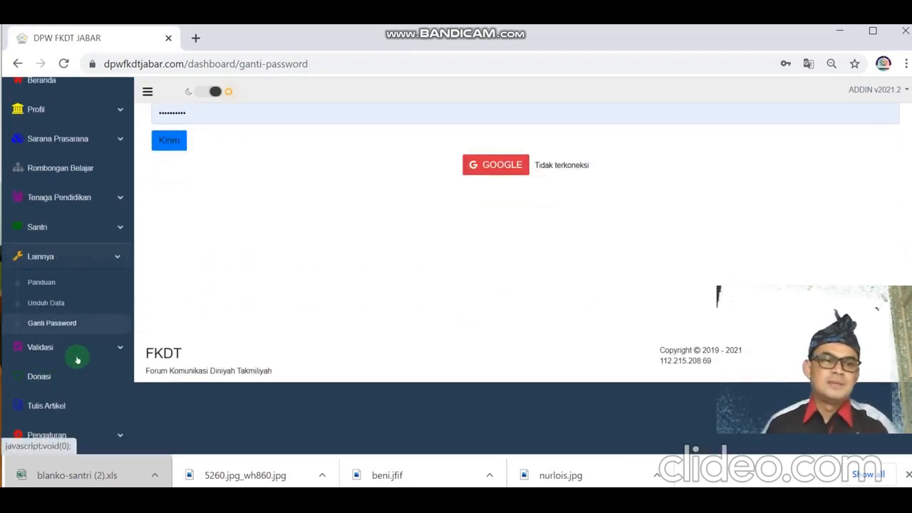
{"action": "left_click", "coordinate": [86, 352]}
{"action": "left_click", "coordinate": [68, 316]}
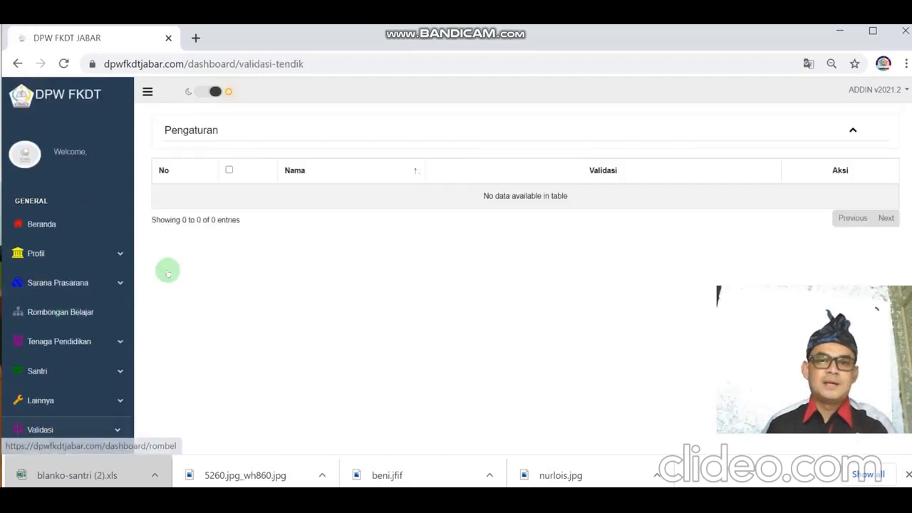
{"action": "scroll", "coordinate": [423, 227], "scroll_direction": "down", "scroll_amount": 1}
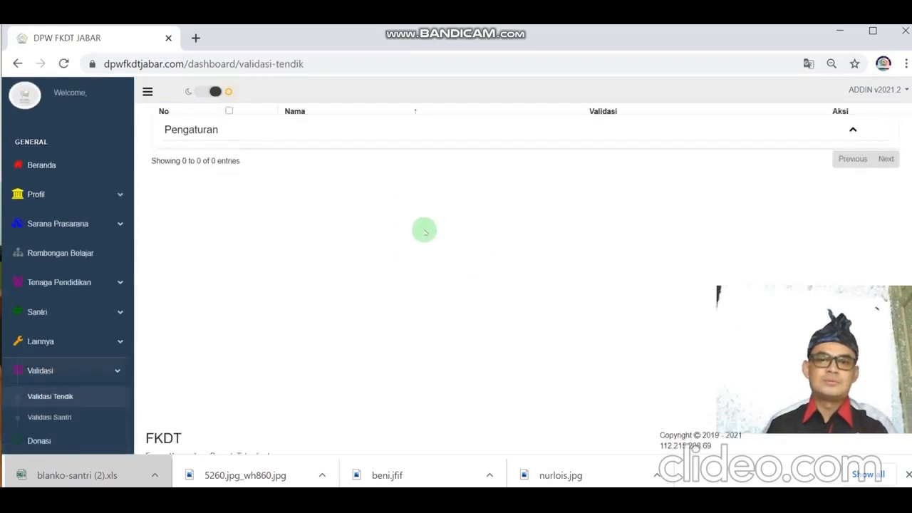
{"action": "scroll", "coordinate": [428, 229], "scroll_direction": "up", "scroll_amount": 1}
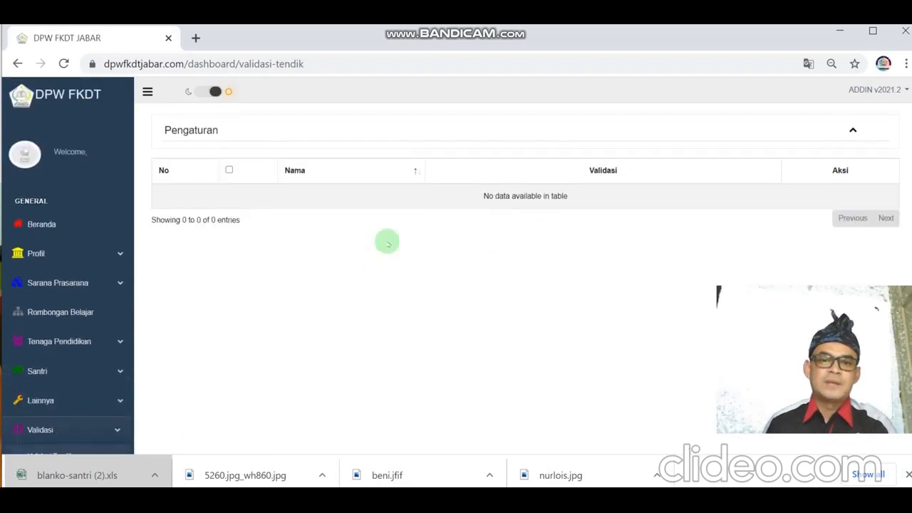
{"action": "scroll", "coordinate": [146, 369], "scroll_direction": "down", "scroll_amount": 1}
{"action": "scroll", "coordinate": [428, 250], "scroll_direction": "up", "scroll_amount": 1}
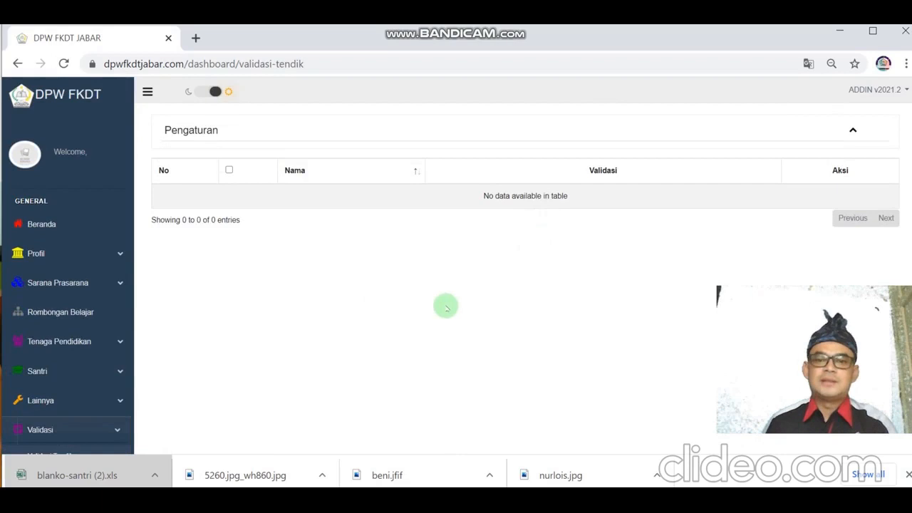
Open the Validasi Santri page and check its list of students awaiting validation
{"action": "scroll", "coordinate": [148, 339], "scroll_direction": "down", "scroll_amount": 2}
{"action": "left_click", "coordinate": [61, 403]}
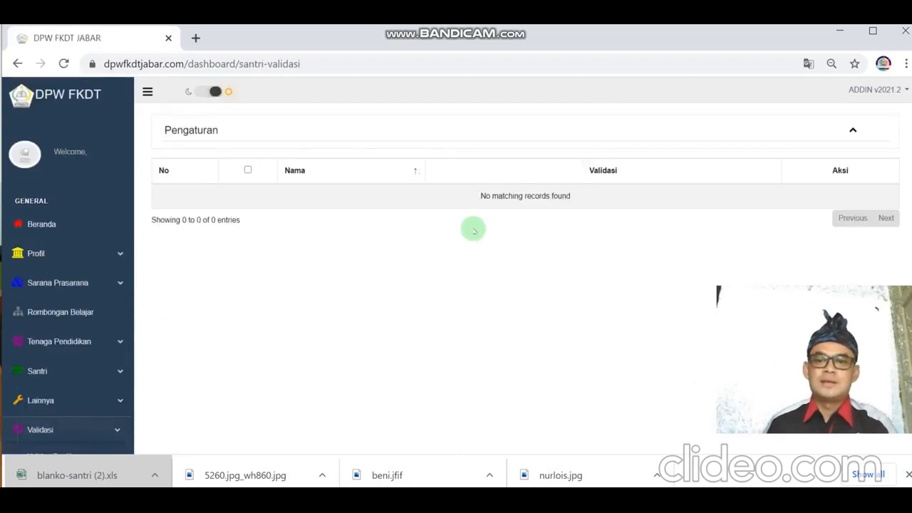
{"action": "scroll", "coordinate": [470, 241], "scroll_direction": "down", "scroll_amount": 2}
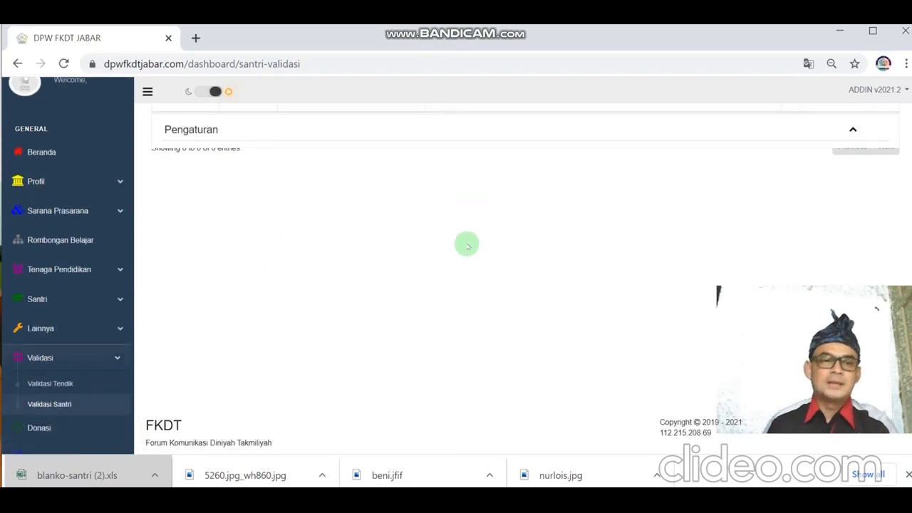
{"action": "scroll", "coordinate": [300, 257], "scroll_direction": "down", "scroll_amount": 1}
{"action": "scroll", "coordinate": [380, 275], "scroll_direction": "up", "scroll_amount": 3}
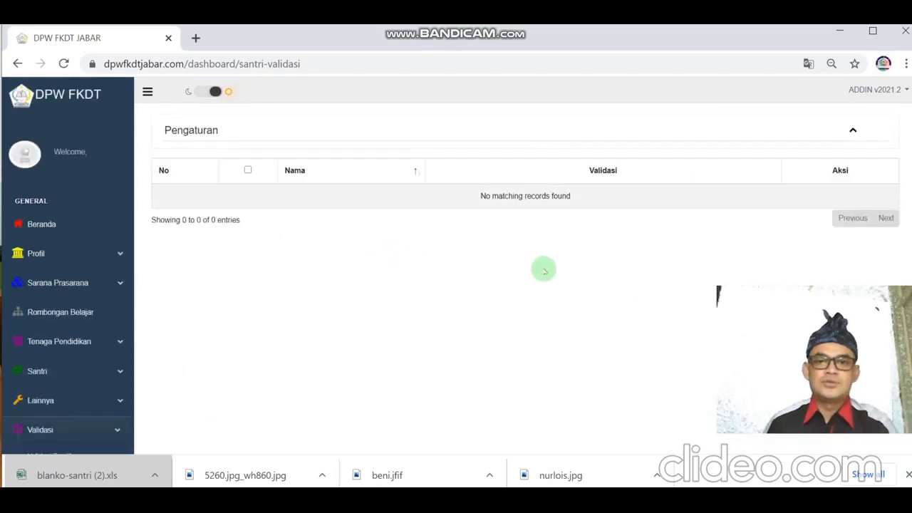
Open the Tambah Donasi form on the Donasi page, look through its fields and close it without adding a donation
{"action": "scroll", "coordinate": [421, 295], "scroll_direction": "down", "scroll_amount": 2}
{"action": "scroll", "coordinate": [250, 330], "scroll_direction": "down", "scroll_amount": 2}
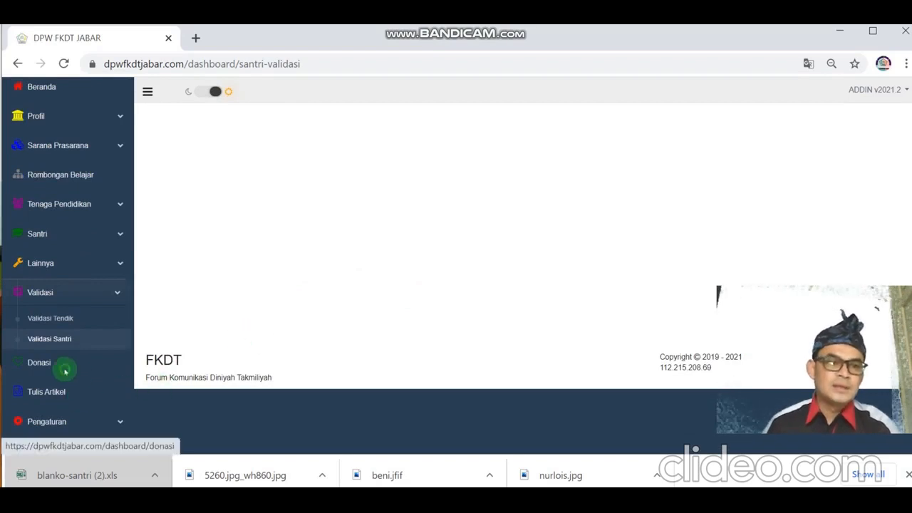
{"action": "left_click", "coordinate": [65, 369]}
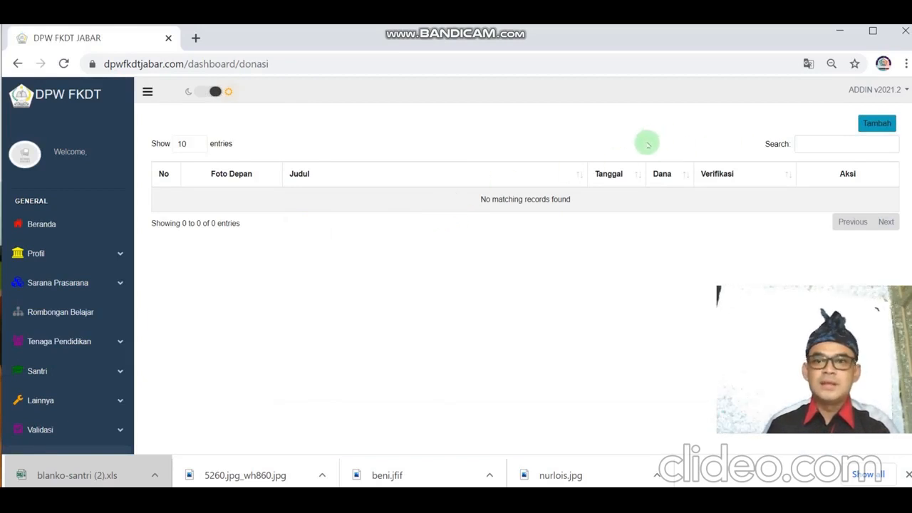
{"action": "left_click", "coordinate": [877, 124]}
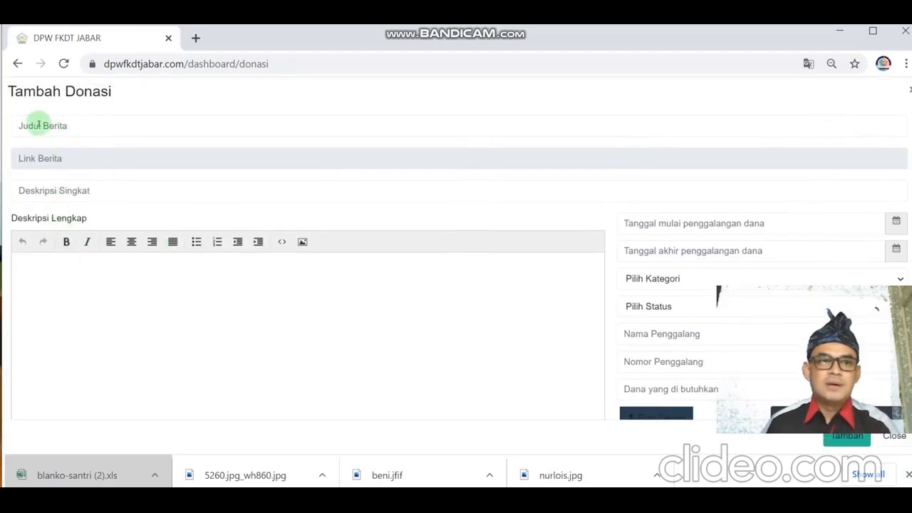
{"action": "scroll", "coordinate": [158, 314], "scroll_direction": "down", "scroll_amount": 1}
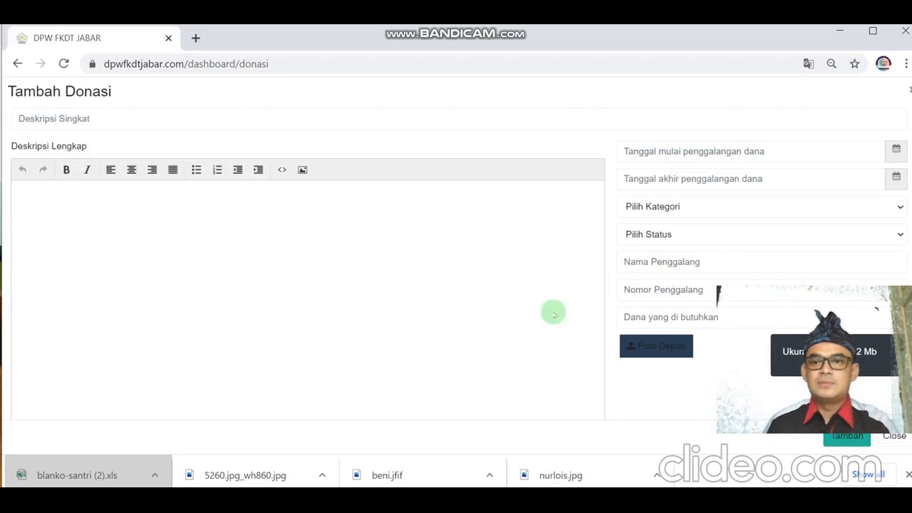
{"action": "scroll", "coordinate": [553, 314], "scroll_direction": "down", "scroll_amount": 2}
{"action": "scroll", "coordinate": [530, 322], "scroll_direction": "up", "scroll_amount": 1}
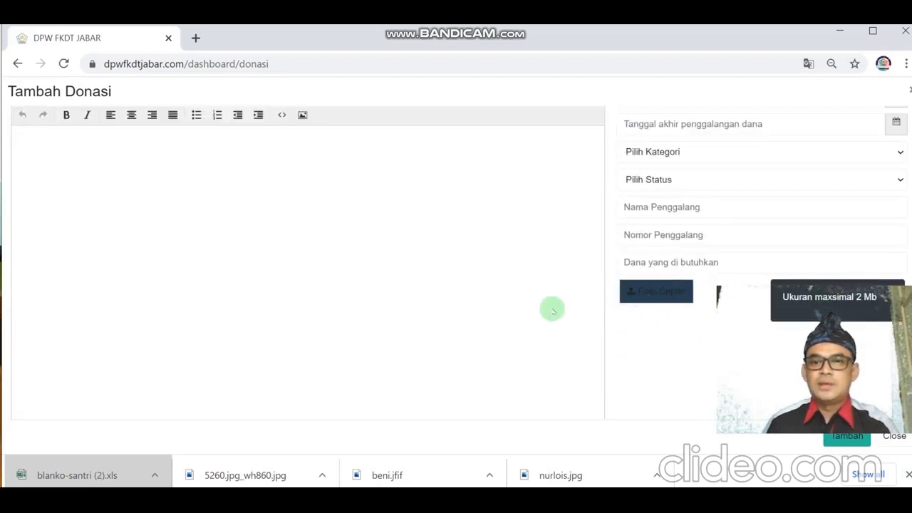
{"action": "scroll", "coordinate": [552, 310], "scroll_direction": "down", "scroll_amount": 1}
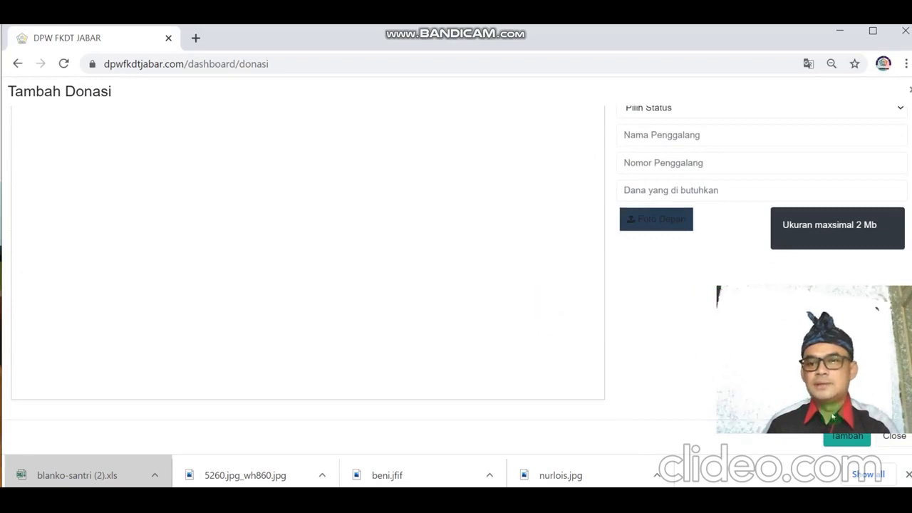
{"action": "left_click", "coordinate": [892, 440]}
Open the Tambah Artikel form on the Tulis Artikel page, look at its fields and close it without adding an article
{"action": "scroll", "coordinate": [107, 349], "scroll_direction": "down", "scroll_amount": 2}
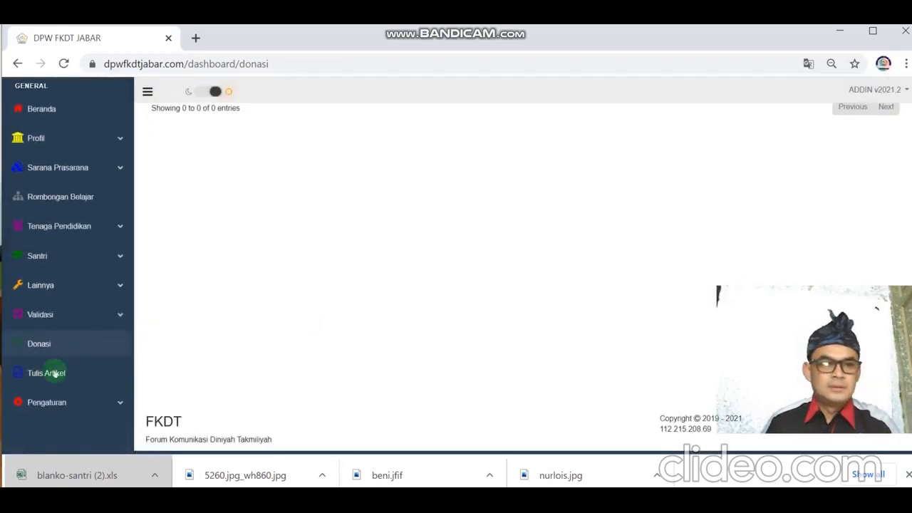
{"action": "left_click", "coordinate": [71, 378]}
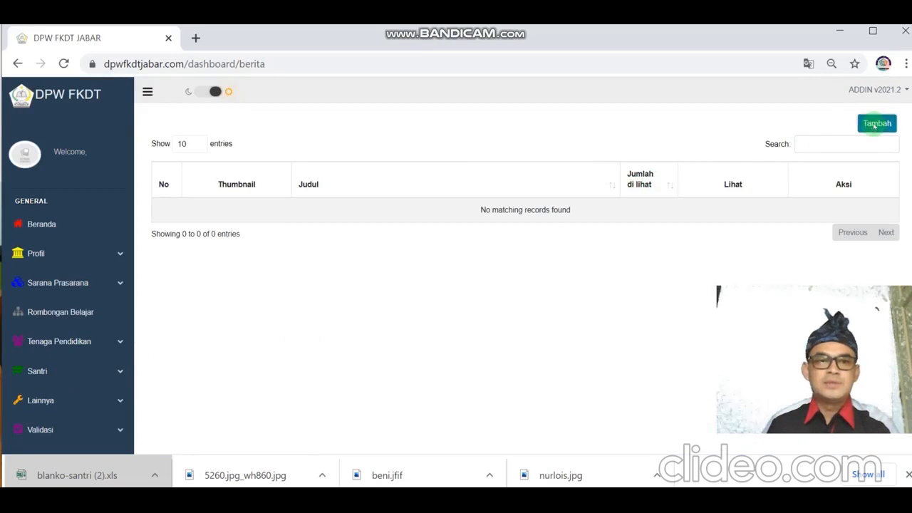
{"action": "left_click", "coordinate": [875, 125]}
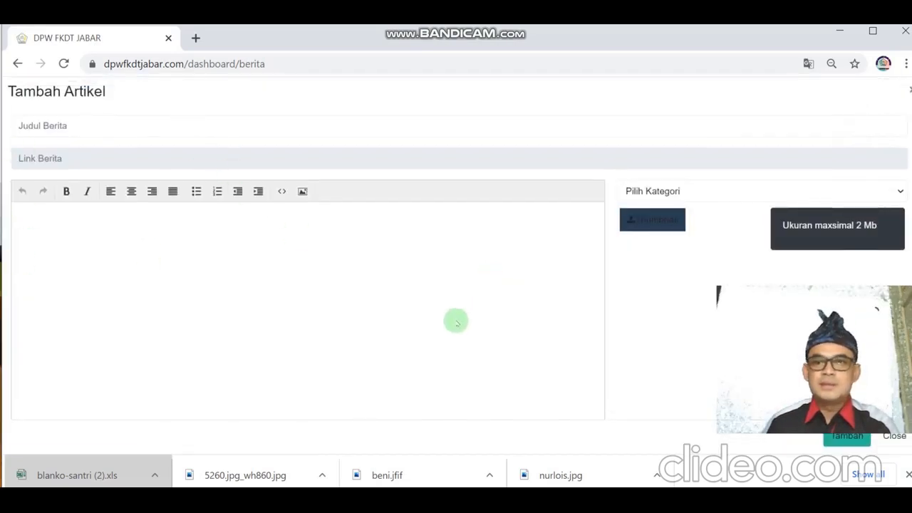
{"action": "left_click", "coordinate": [894, 437]}
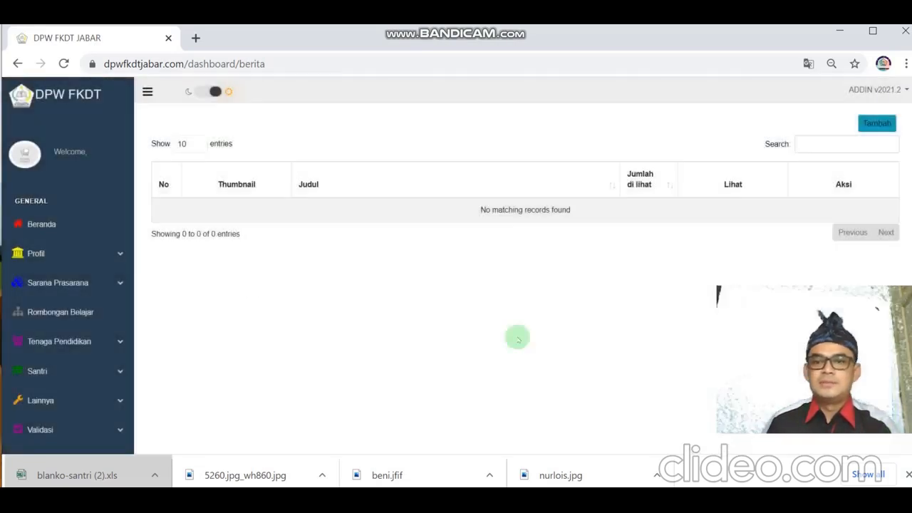
Open the Cek Kecepatan Internet page, read the Penjelasan section and collapse it again
{"action": "scroll", "coordinate": [55, 297], "scroll_direction": "down", "scroll_amount": 5}
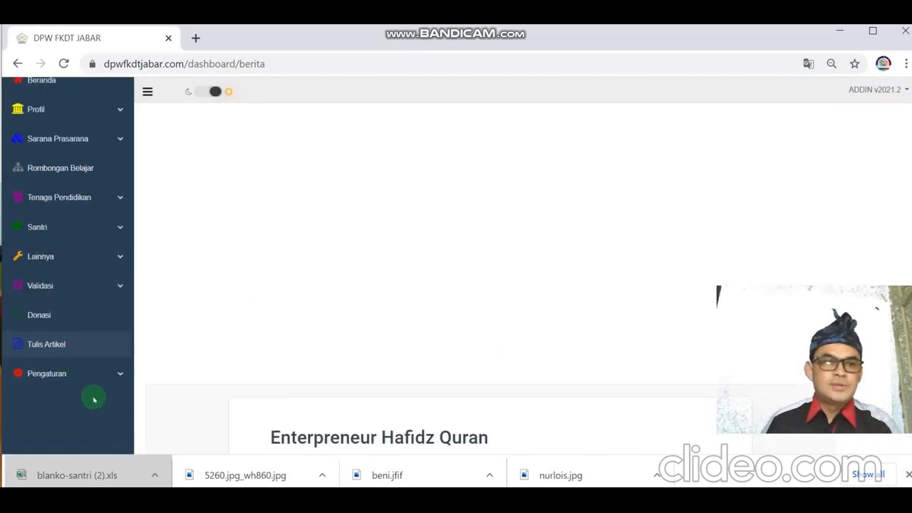
{"action": "left_click", "coordinate": [59, 374]}
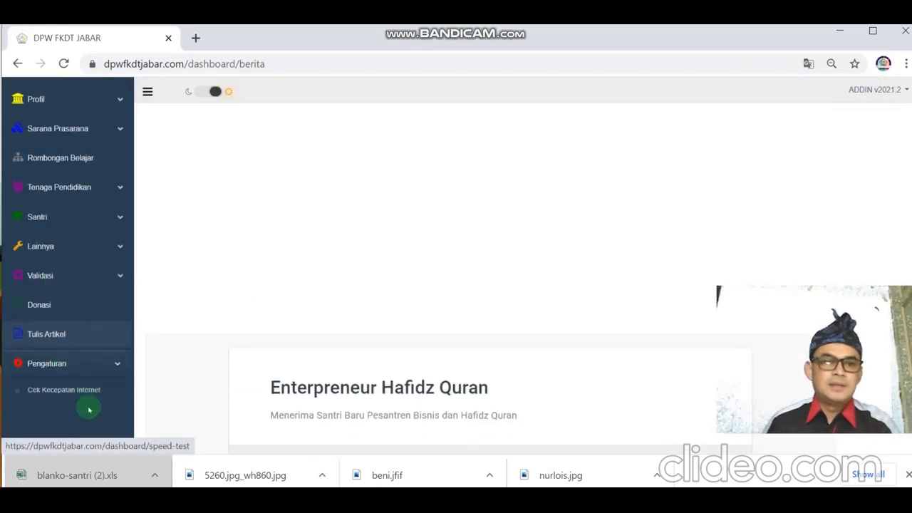
{"action": "scroll", "coordinate": [64, 400], "scroll_direction": "down", "scroll_amount": 1}
{"action": "left_click", "coordinate": [64, 328]}
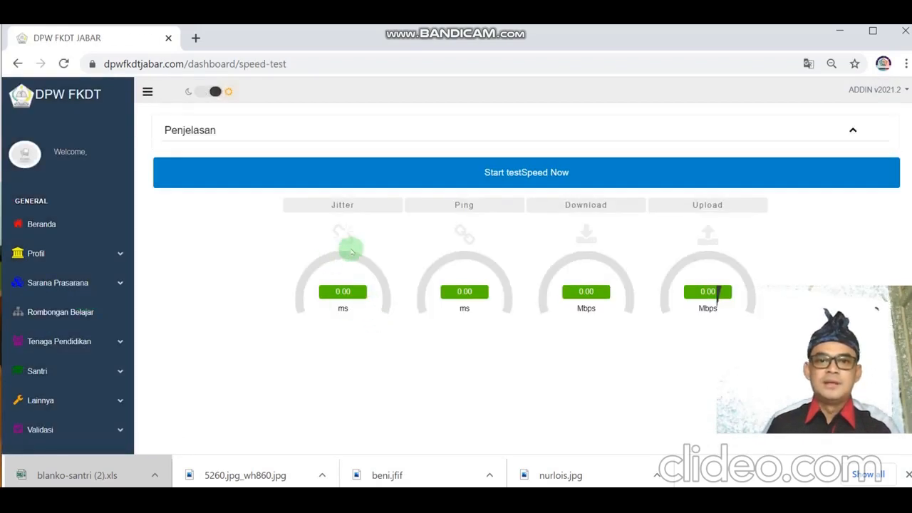
{"action": "left_click", "coordinate": [852, 129]}
{"action": "left_click", "coordinate": [420, 331]}
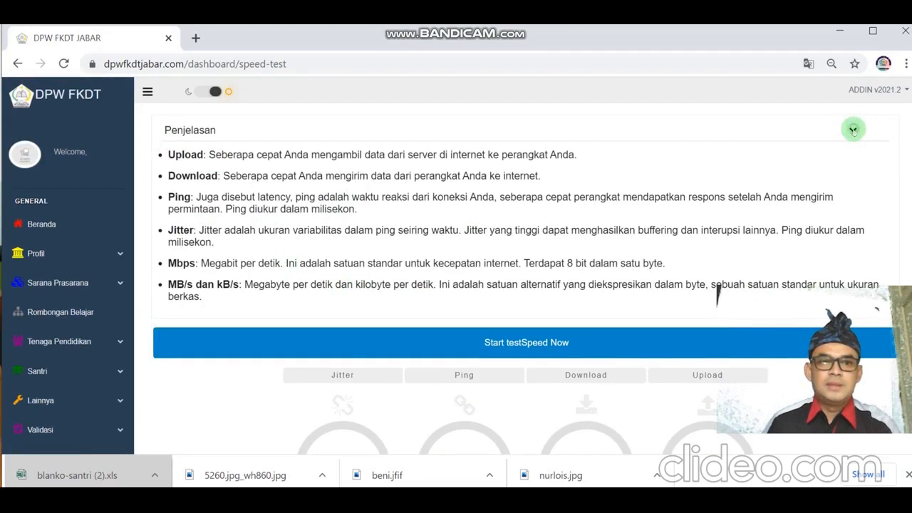
{"action": "left_click", "coordinate": [853, 129]}
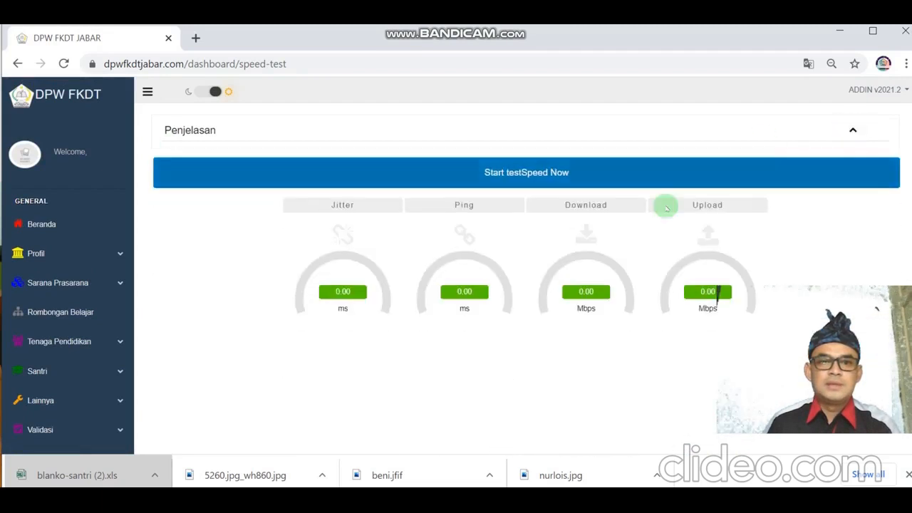
Run the internet speed test and watch the jitter, ping, download and upload gauges
{"action": "left_click", "coordinate": [501, 176]}
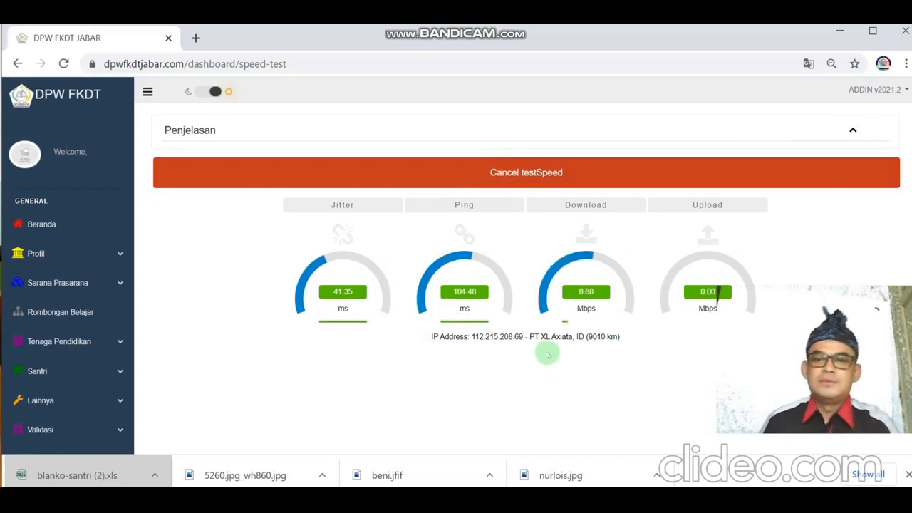
{"action": "scroll", "coordinate": [224, 333], "scroll_direction": "down", "scroll_amount": 2}
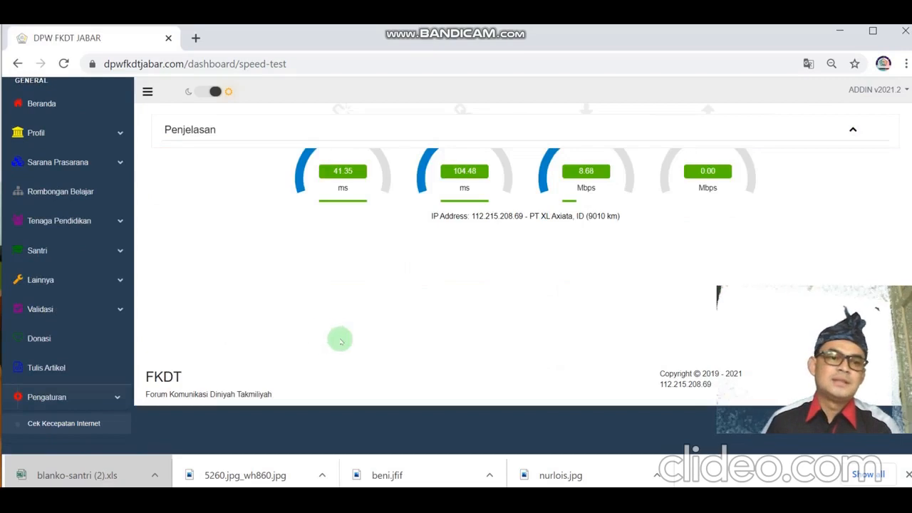
{"action": "scroll", "coordinate": [270, 346], "scroll_direction": "up", "scroll_amount": 2}
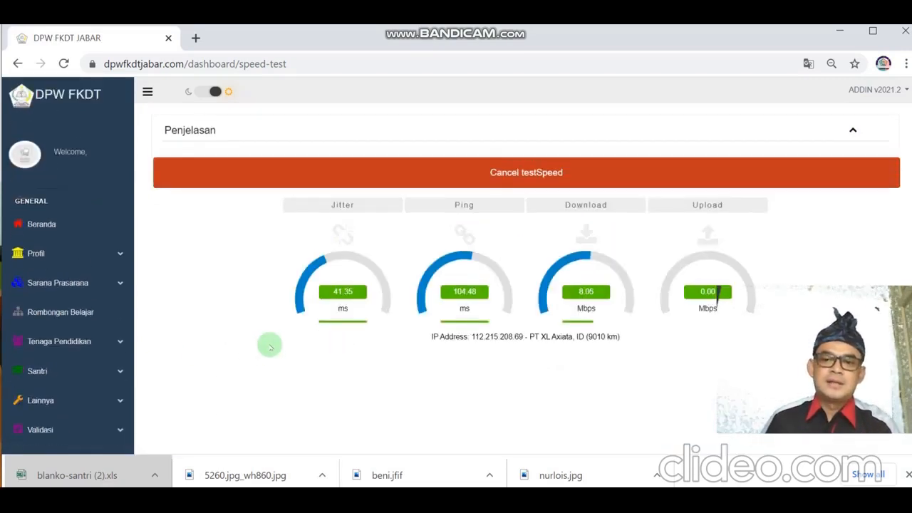
Recheck the Validasi Tendik and Validasi Santri pages for entries that still need validation
{"action": "scroll", "coordinate": [52, 356], "scroll_direction": "down", "scroll_amount": 2}
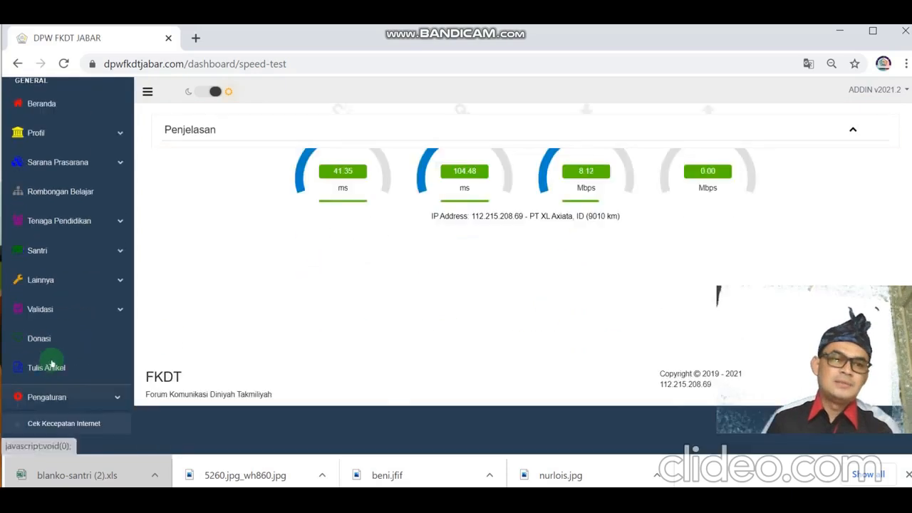
{"action": "left_click", "coordinate": [69, 317]}
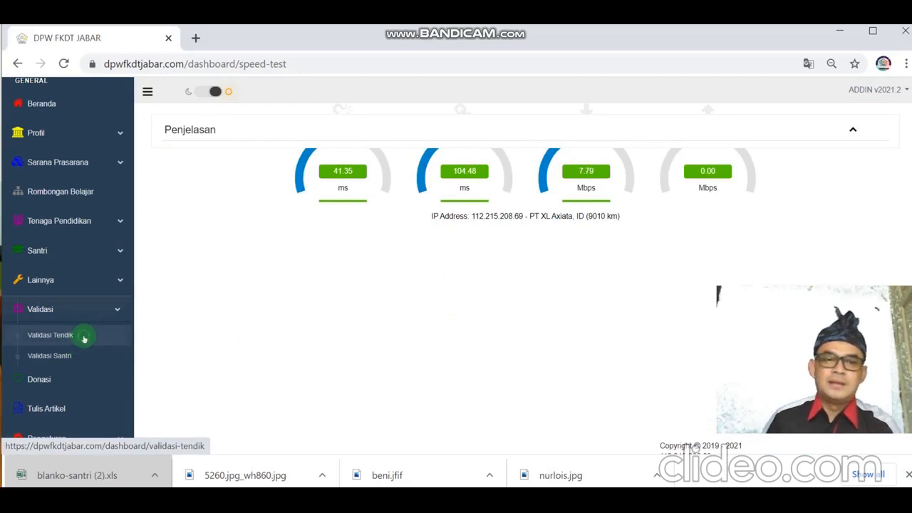
{"action": "left_click", "coordinate": [84, 338]}
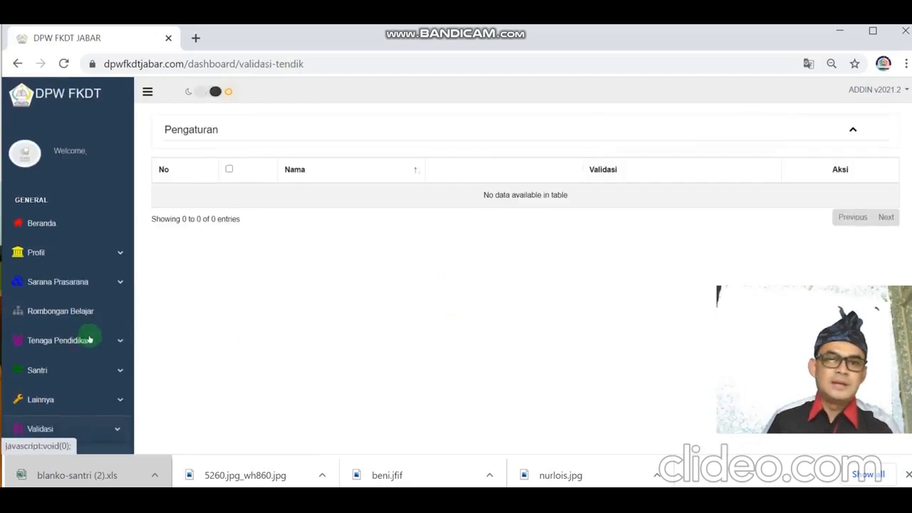
{"action": "left_click", "coordinate": [82, 340]}
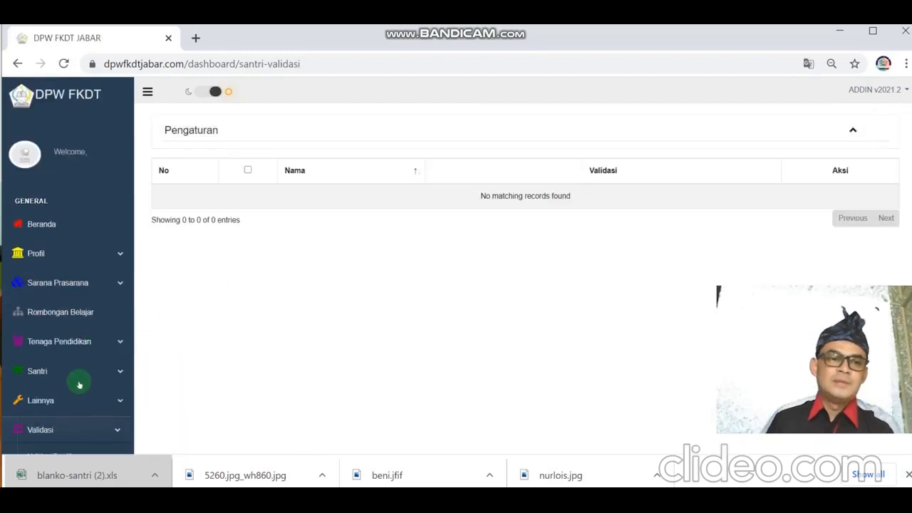
{"action": "scroll", "coordinate": [78, 381], "scroll_direction": "down", "scroll_amount": 2}
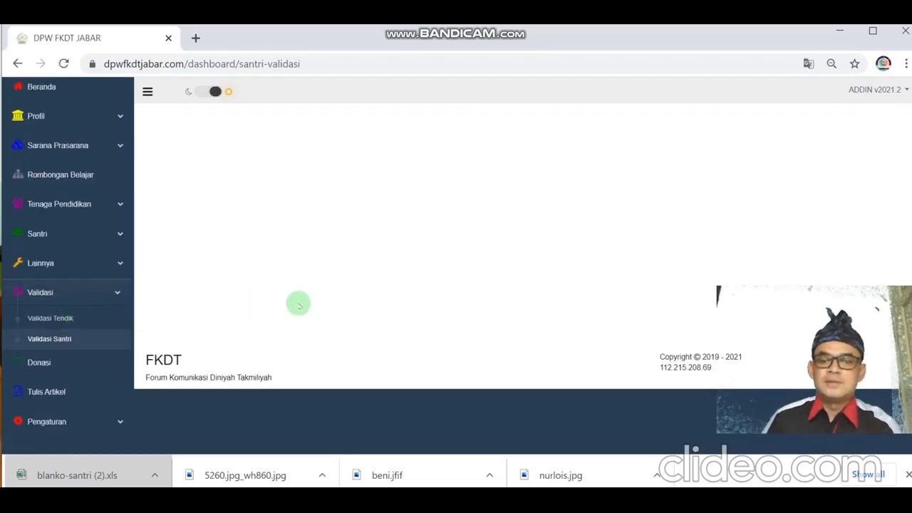
{"action": "scroll", "coordinate": [334, 298], "scroll_direction": "up", "scroll_amount": 1}
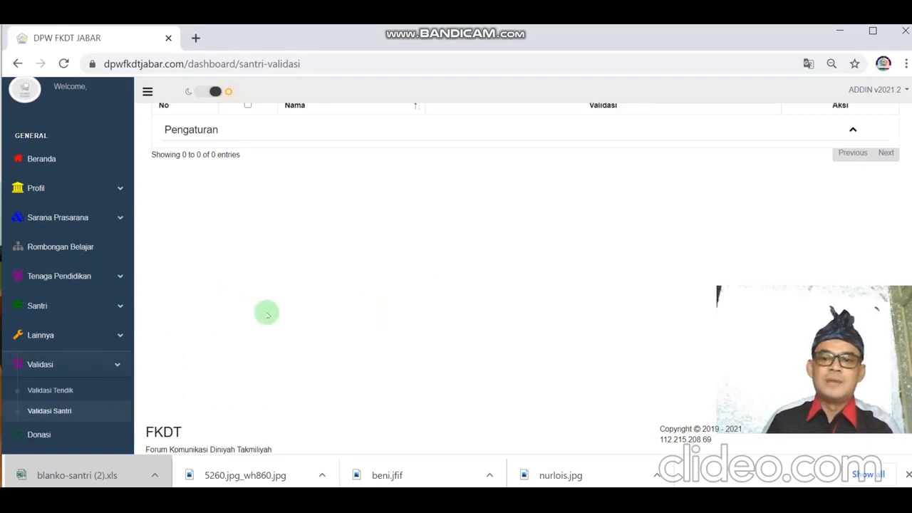
{"action": "scroll", "coordinate": [258, 311], "scroll_direction": "up", "scroll_amount": 1}
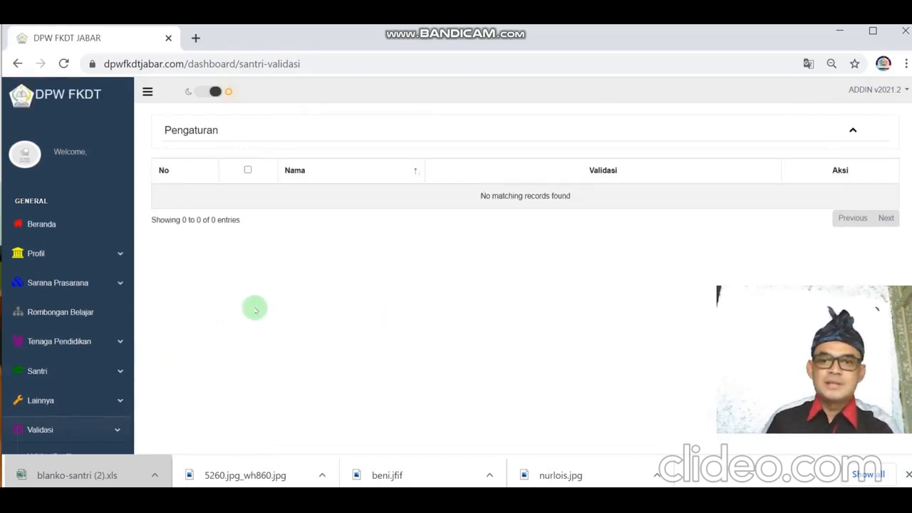